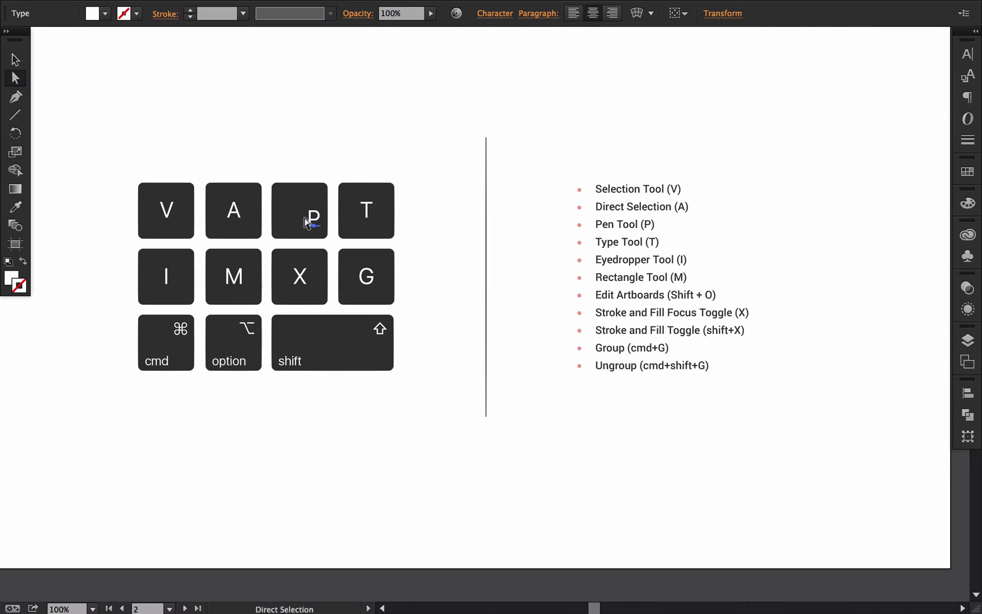
# Try moving the shortcut list's text and a corner of the shift key, undoing both along with the shift of the letter P
pyautogui.moveTo(640, 206); pyautogui.dragTo(668, 256)
pyautogui.press('super+z')
pyautogui.press('super+z')
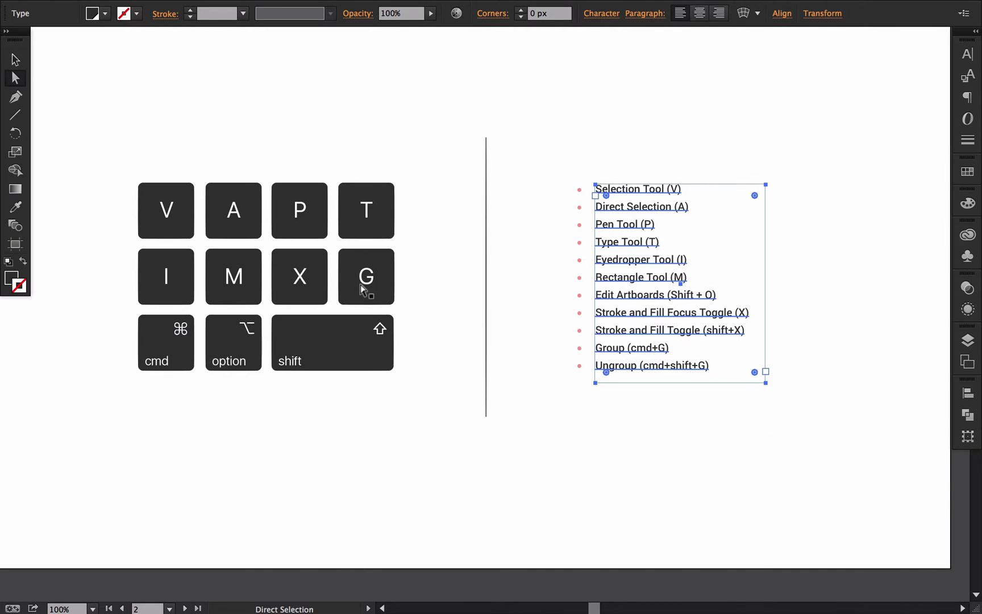
pyautogui.moveTo(414, 346); pyautogui.dragTo(463, 466)
pyautogui.press('super+z')
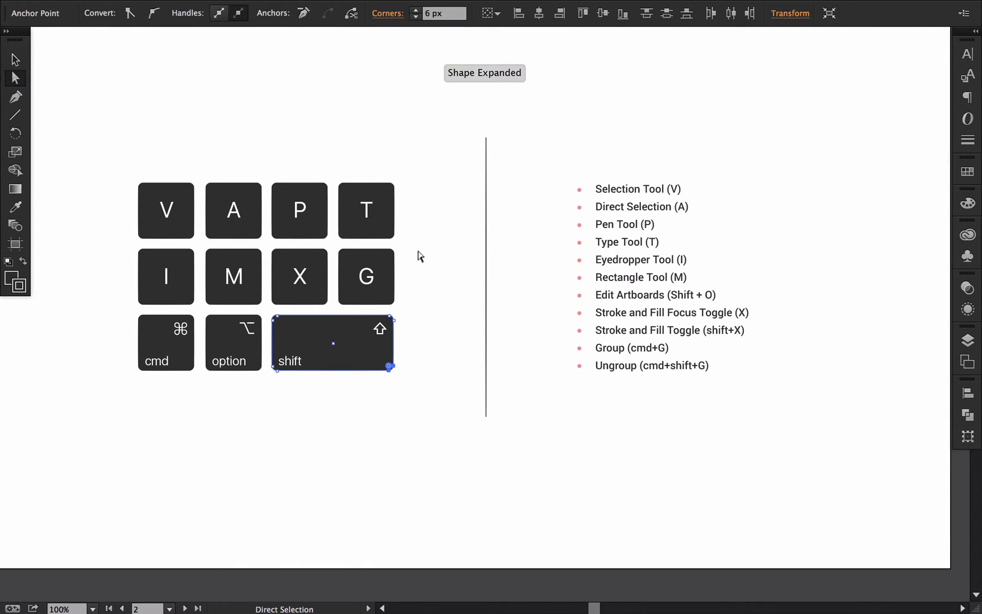
# Try moving a corner of the T key and stretching the vertical divider upward, undoing each change
pyautogui.click(384, 209)
pyautogui.moveTo(390, 187); pyautogui.dragTo(438, 171)
pyautogui.press('super+z')
pyautogui.moveTo(481, 136); pyautogui.dragTo(480, 38)
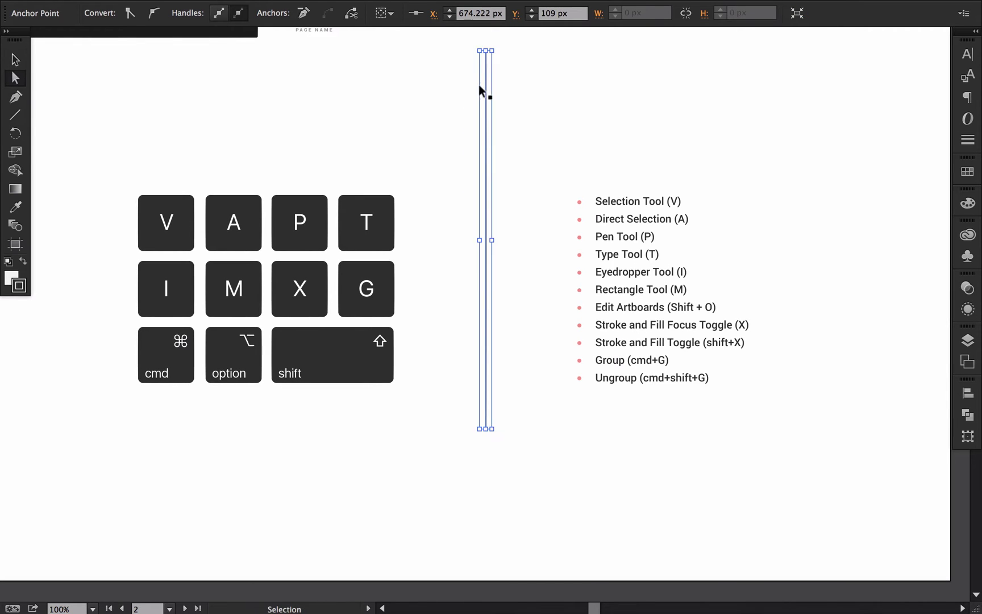
pyautogui.press('super+z')
# Try moving the first bullet away from the "Selection Tool (V)" entry using Direct Selection, and undo the move
pyautogui.click(576, 203)
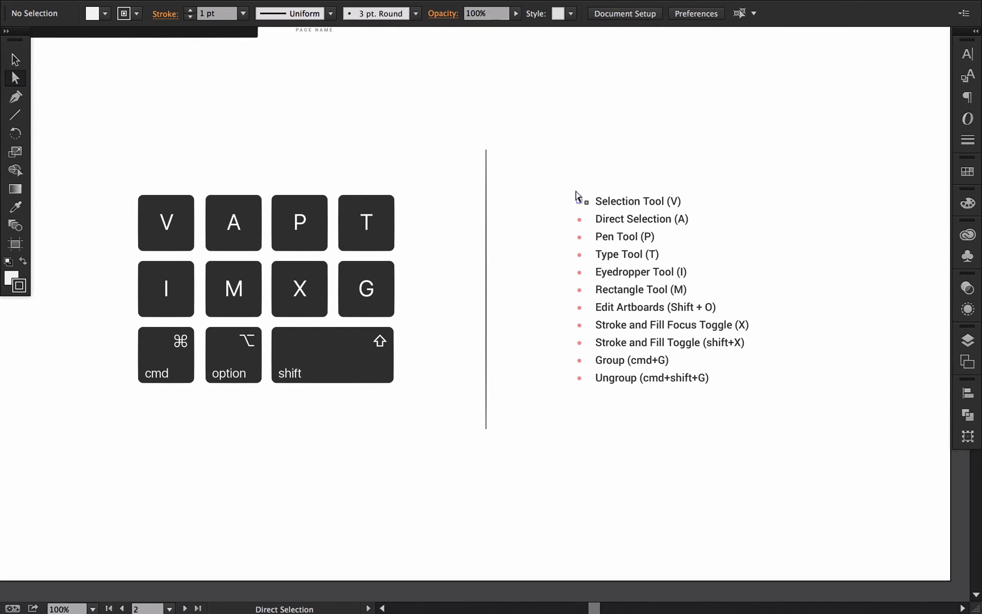
pyautogui.press('z')
pyautogui.moveTo(619, 234); pyautogui.dragTo(824, 351)
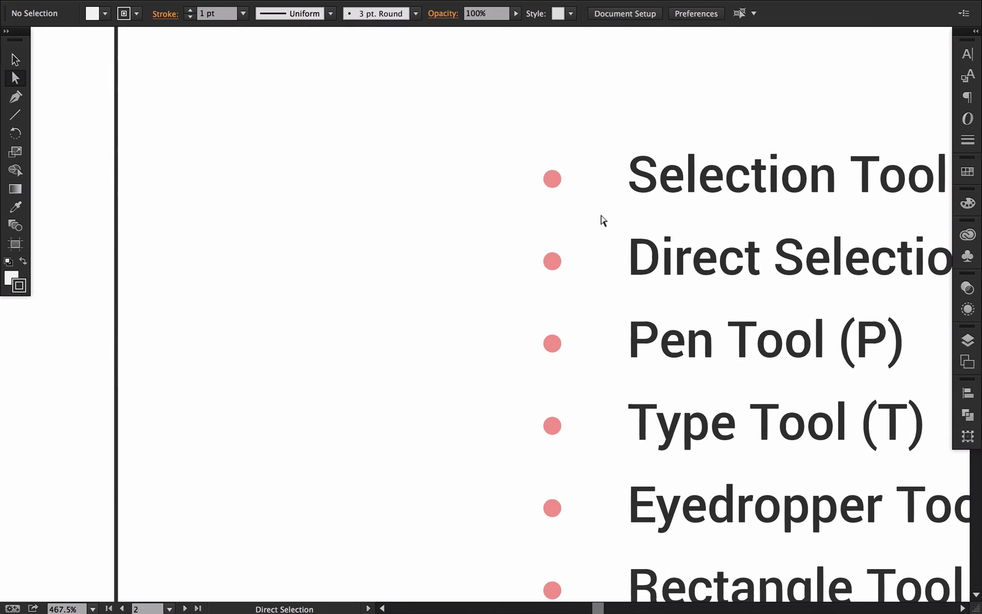
pyautogui.moveTo(547, 176); pyautogui.dragTo(483, 178)
pyautogui.click(481, 210)
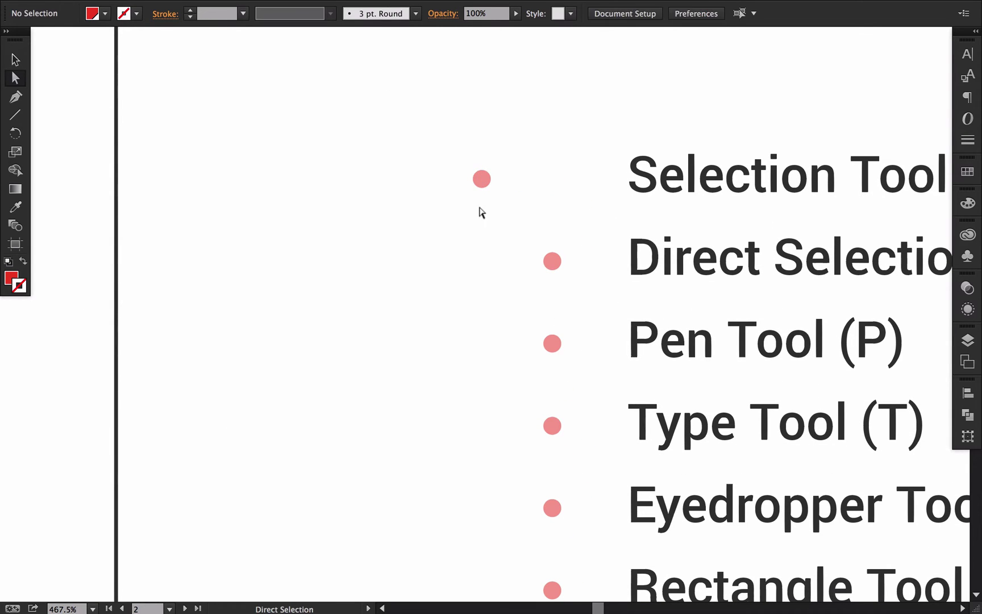
pyautogui.press('super+z')
# Try repositioning only the upper anchor point of the divider line, and undo the change
pyautogui.press('super+minus')
pyautogui.press('super+minus')
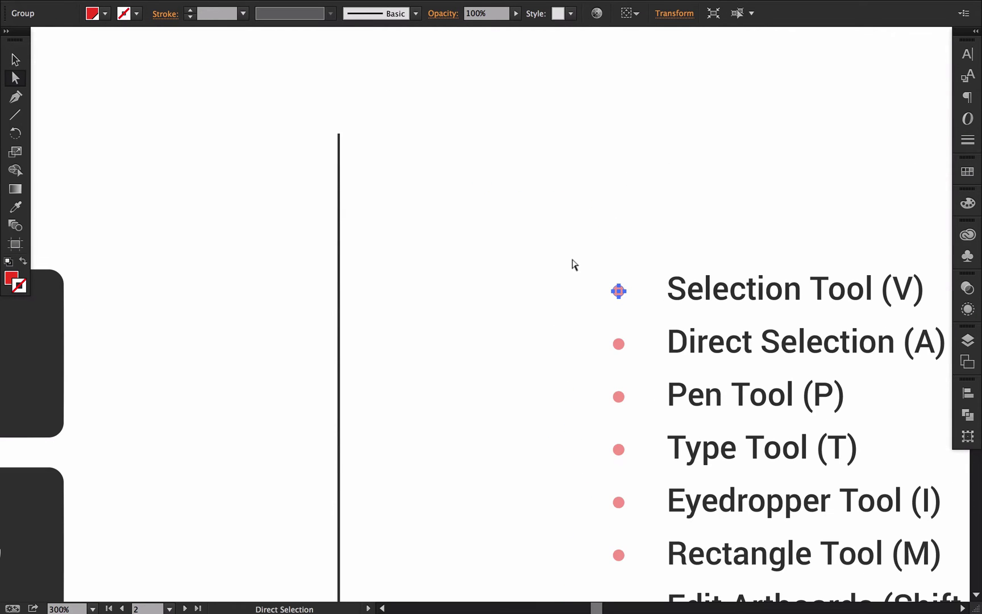
pyautogui.moveTo(573, 264); pyautogui.dragTo(636, 310)
pyautogui.press('super+minus')
pyautogui.press('super+minus')
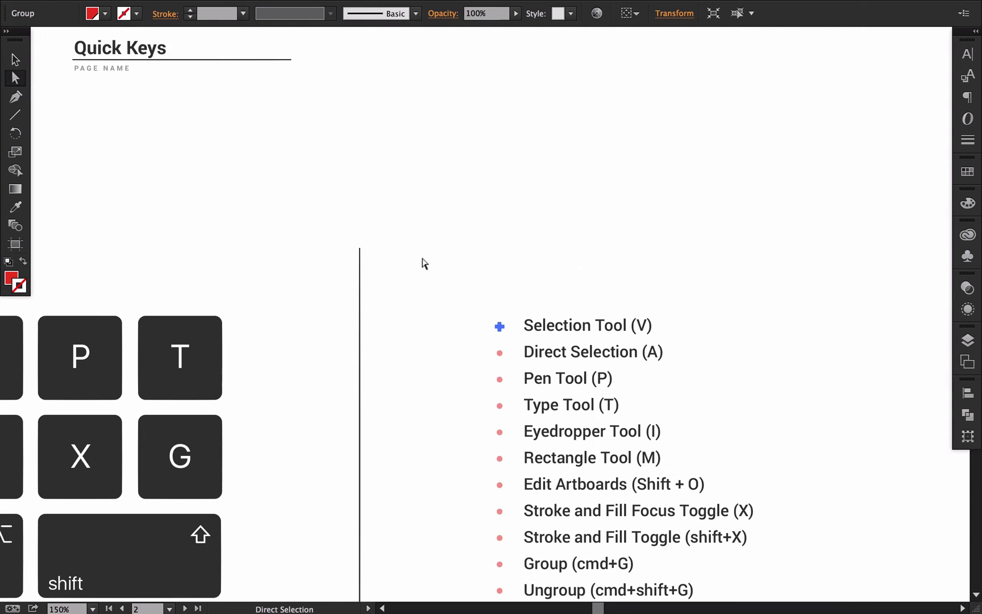
pyautogui.moveTo(332, 227); pyautogui.dragTo(363, 111)
pyautogui.press('super+z')
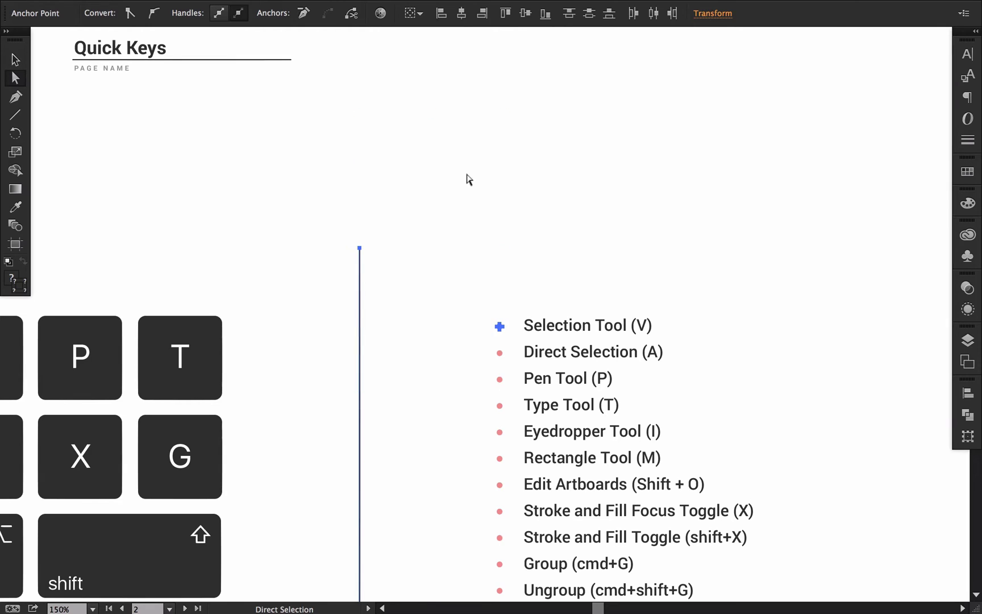
# Try moving the whole group of keys, divider and shortcut list with the Selection tool, and undo the move
pyautogui.click(448, 373)
pyautogui.keyDown('alt'); pyautogui.keyDown('super'); pyautogui.click(447, 376); pyautogui.keyUp('super'); pyautogui.keyUp('alt')
pyautogui.keyDown('alt'); pyautogui.keyDown('super'); pyautogui.click(447, 376); pyautogui.keyUp('super'); pyautogui.keyUp('alt')
pyautogui.moveTo(447, 375); pyautogui.dragTo(480, 376)
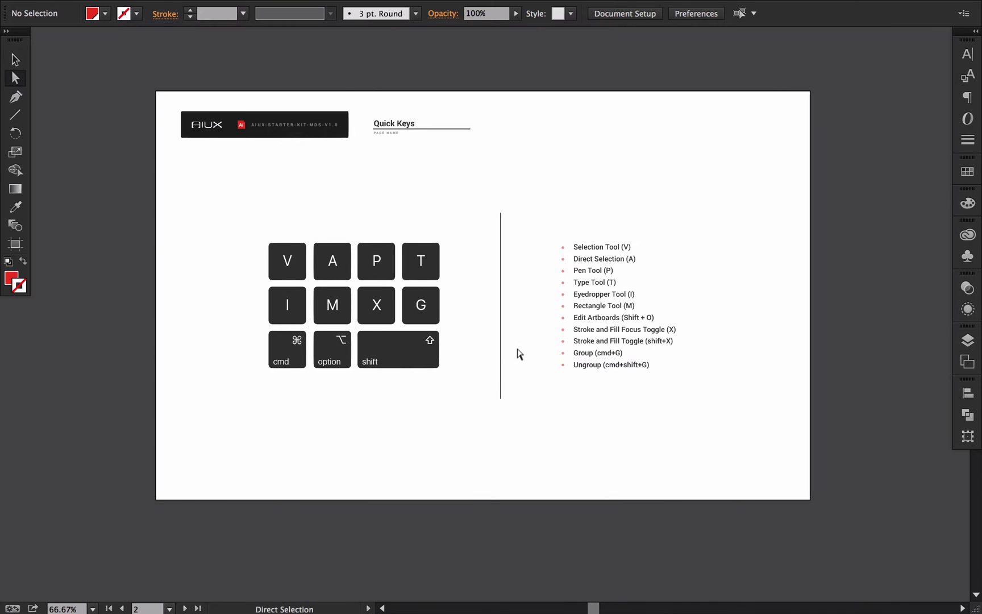
pyautogui.press('v')
pyautogui.moveTo(588, 342); pyautogui.dragTo(585, 382)
pyautogui.press('super+z')
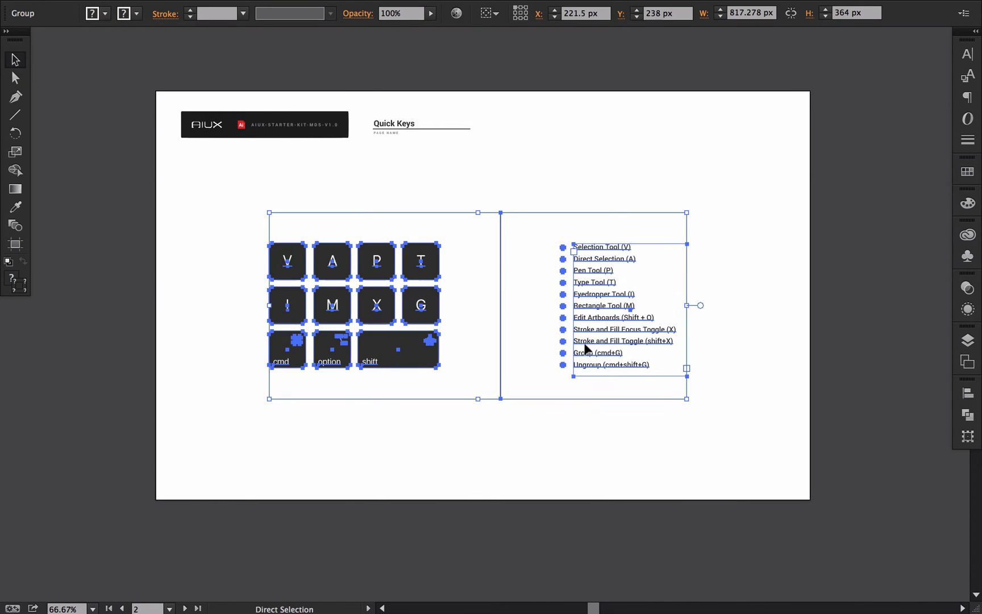
# Draw a straight vertical line with the Pen tool between the existing divider and the shortcut list
pyautogui.click(540, 238)
pyautogui.keyDown('super'); pyautogui.click(504, 365); pyautogui.keyUp('super')
pyautogui.moveTo(504, 365); pyautogui.dragTo(514, 510)
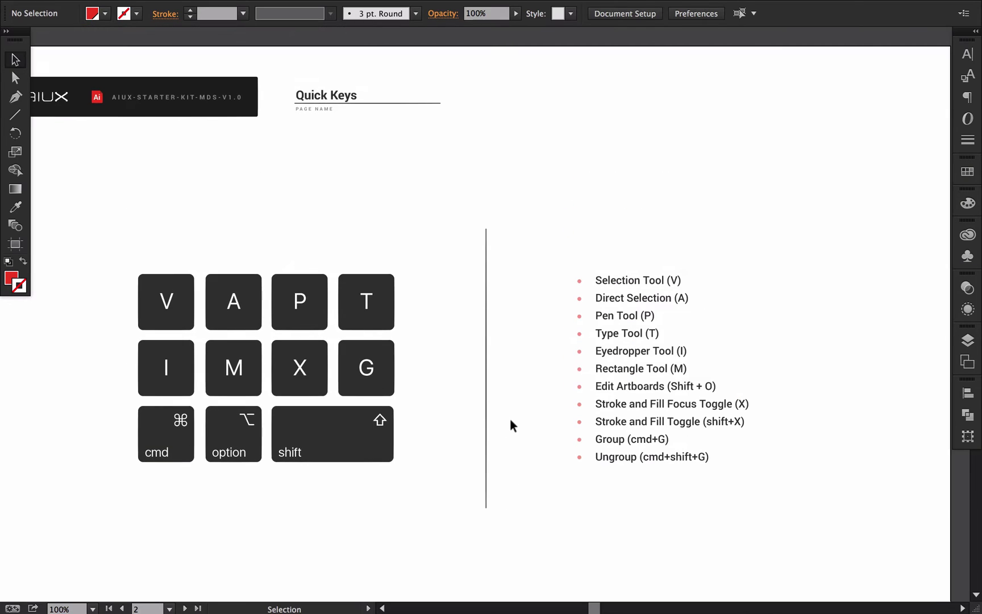
pyautogui.press('p')
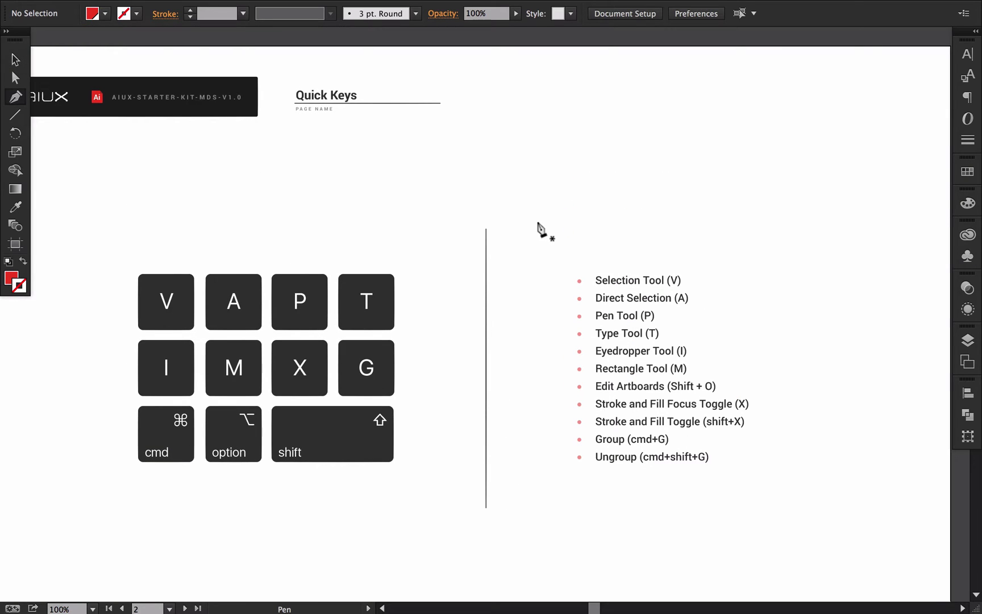
pyautogui.moveTo(514, 225); pyautogui.dragTo(524, 449)
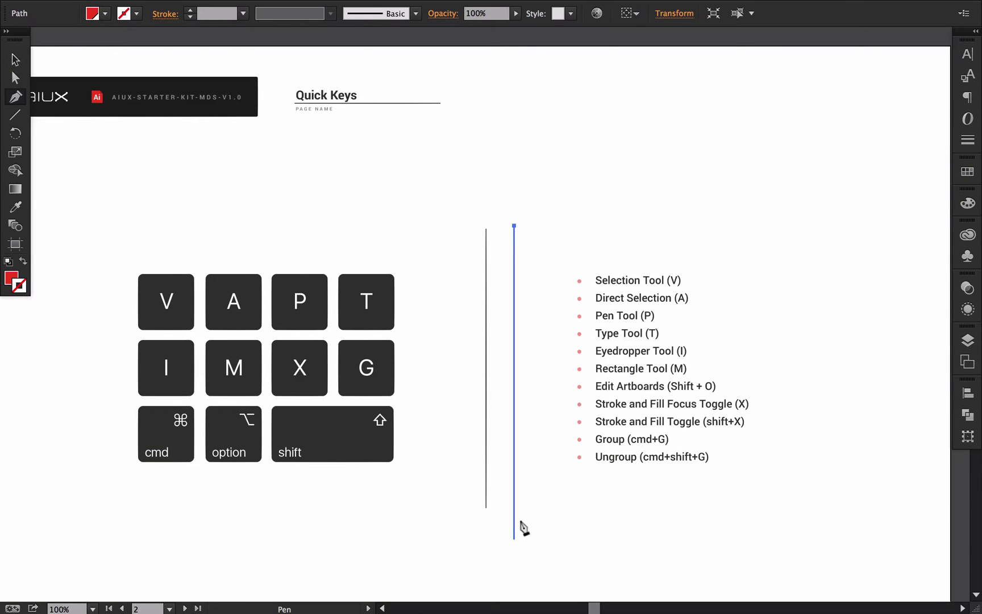
pyautogui.keyDown('shift'); pyautogui.click(516, 515); pyautogui.keyUp('shift')
pyautogui.keyDown('super'); pyautogui.click(545, 514); pyautogui.keyUp('super')
pyautogui.press('v')
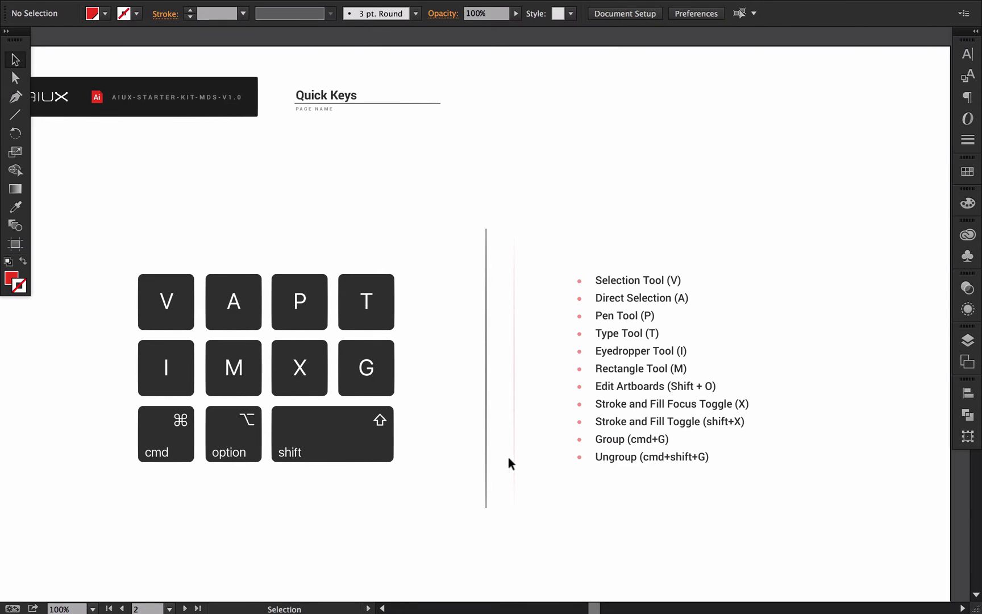
# Copy the existing divider's appearance onto the new vertical line with the Eyedropper
pyautogui.click(509, 460)
pyautogui.press('i')
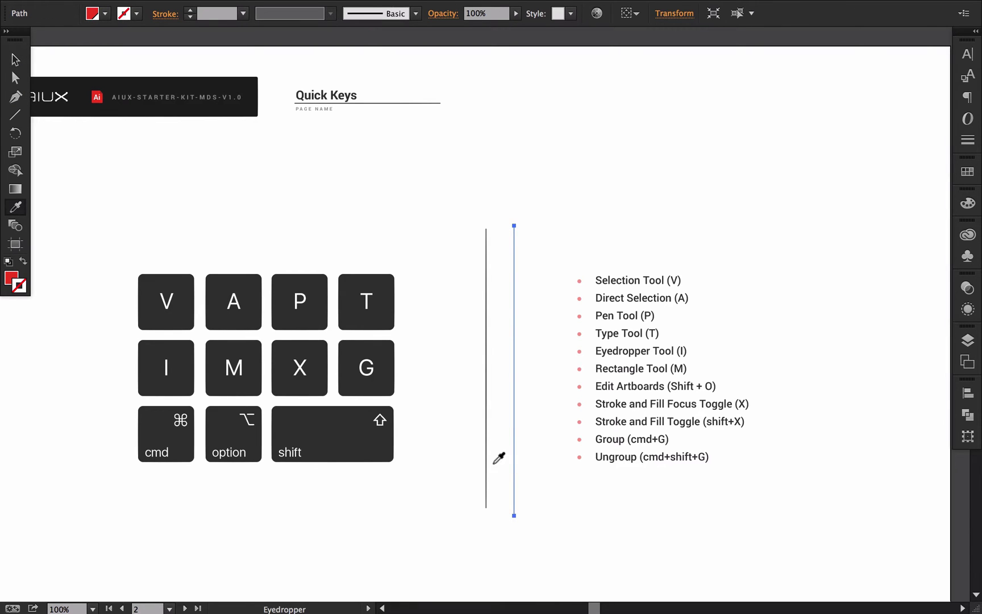
pyautogui.click(484, 426)
pyautogui.keyDown('super'); pyautogui.click(467, 386); pyautogui.keyUp('super')
pyautogui.press('v')
pyautogui.click(517, 378)
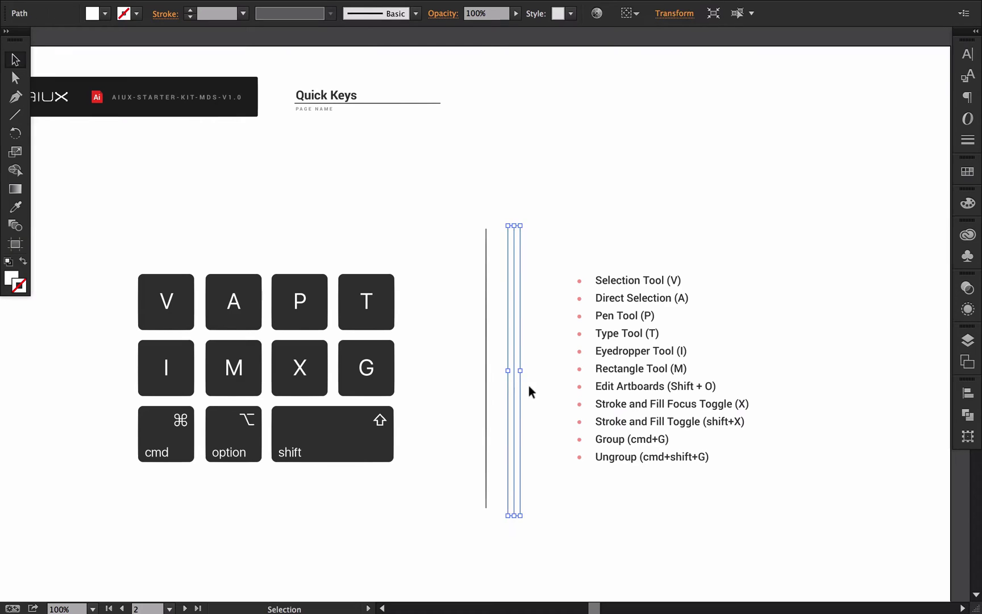
pyautogui.press('i')
pyautogui.click(486, 355)
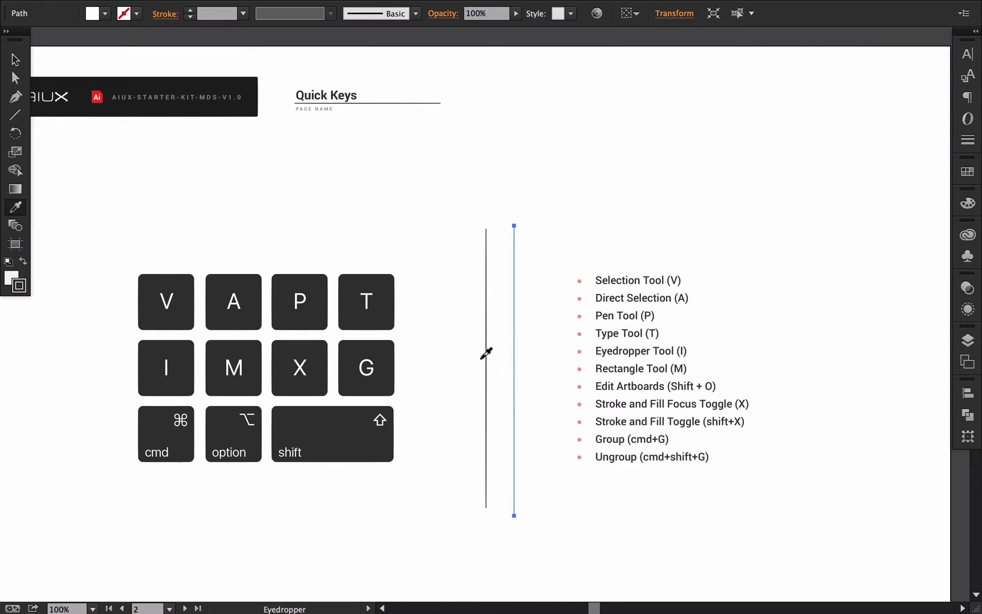
pyautogui.keyDown('super'); pyautogui.click(449, 356); pyautogui.keyUp('super')
pyautogui.press('v')
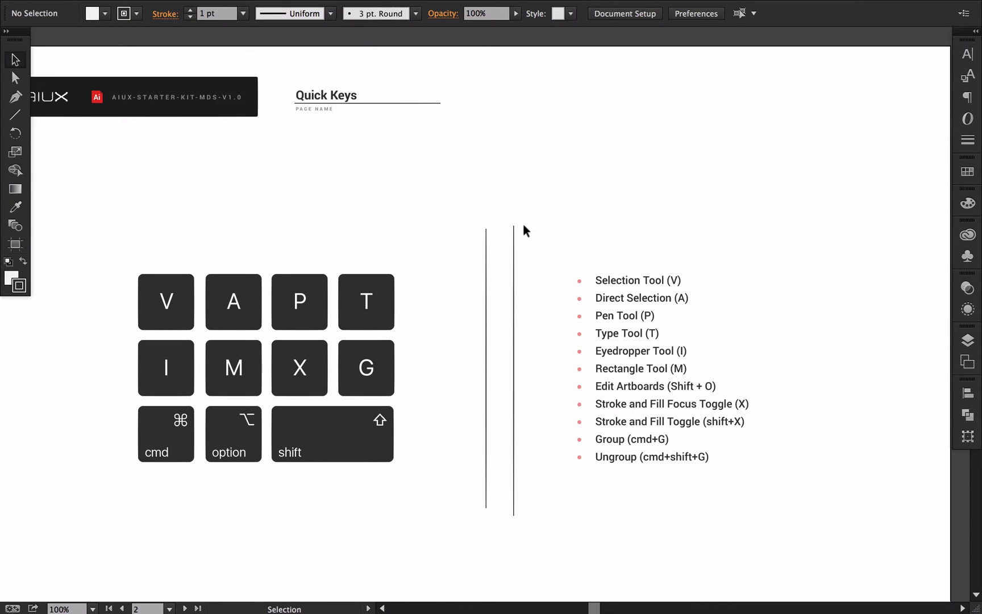
# Draw a closed four-sided shape above the shortcut list with the Pen tool, using straight segments
pyautogui.press('p')
pyautogui.click(550, 211)
pyautogui.keyDown('shift'); pyautogui.click(708, 211); pyautogui.keyUp('shift')
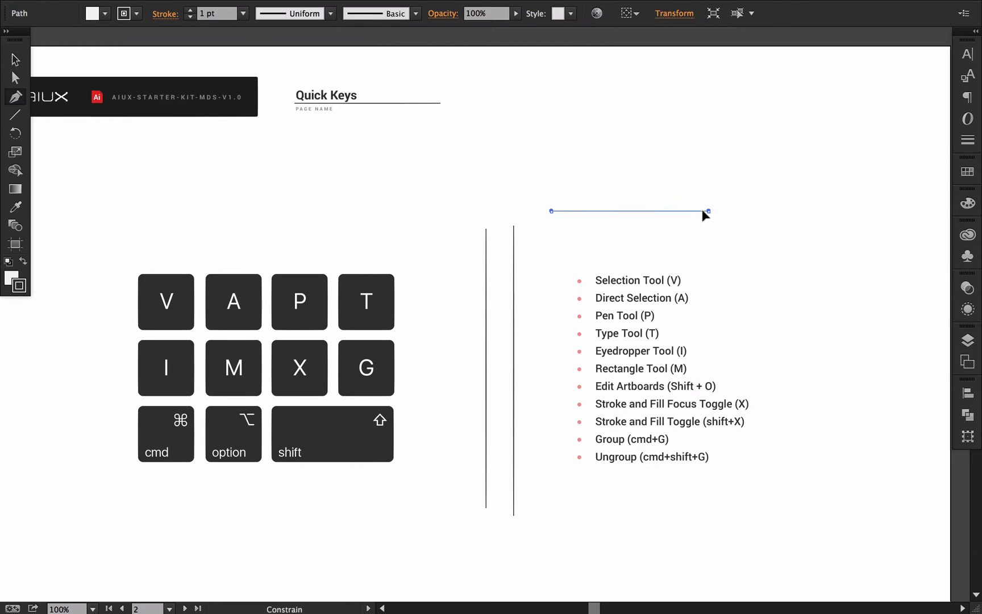
pyautogui.keyDown('shift'); pyautogui.click(706, 146); pyautogui.keyUp('shift')
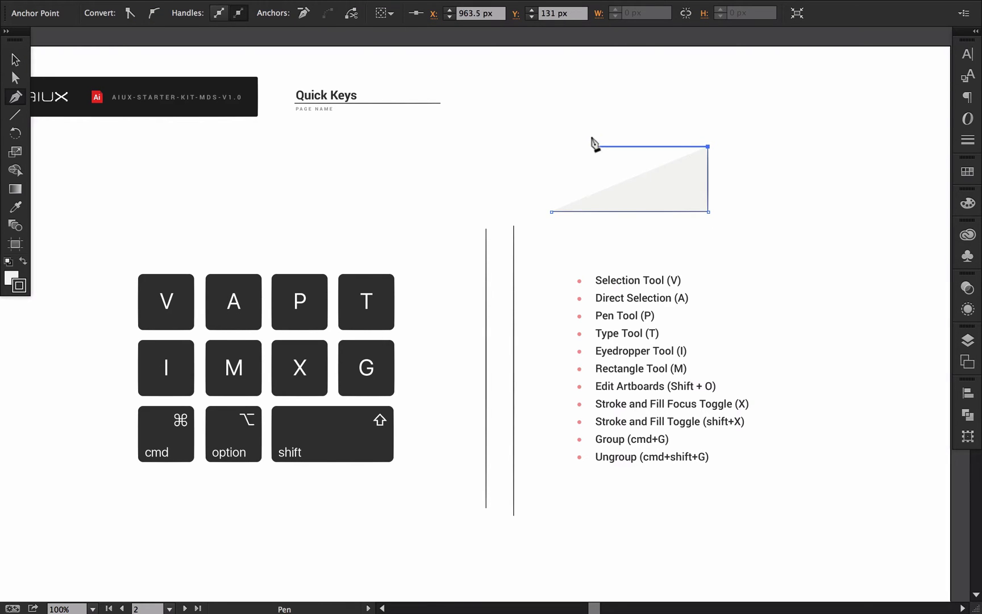
pyautogui.keyDown('shift'); pyautogui.click(546, 148); pyautogui.keyUp('shift')
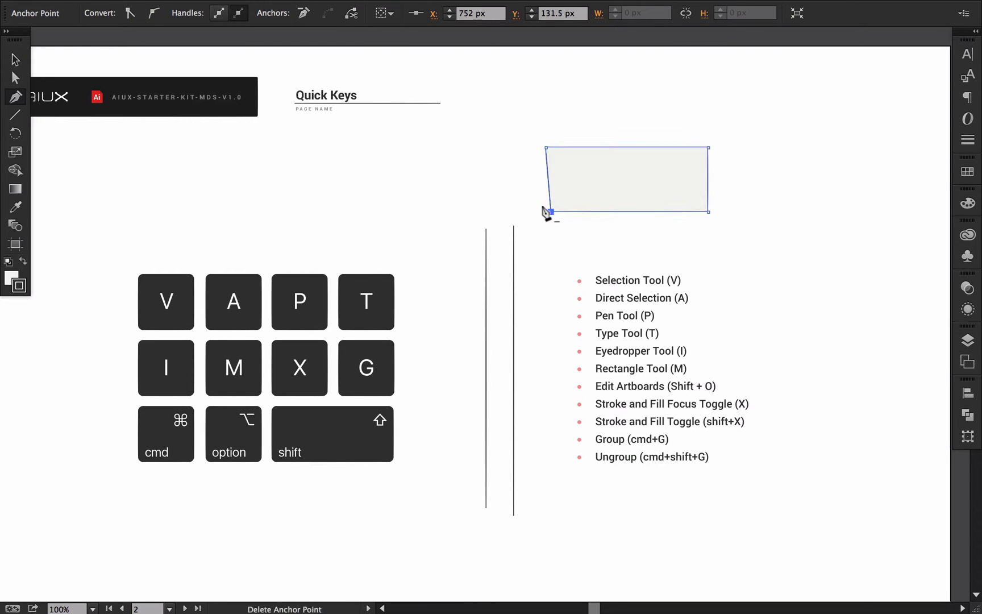
pyautogui.click(550, 212)
pyautogui.keyDown('super'); pyautogui.click(467, 204); pyautogui.keyUp('super')
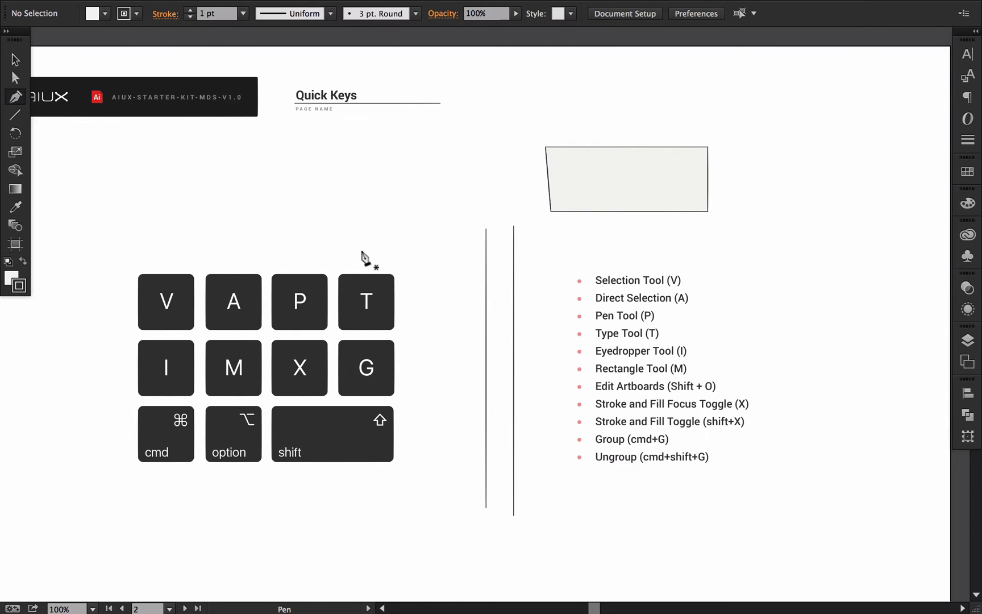
# Draw an open path of three straight segments above the A, P and T keys with the Pen tool
pyautogui.click(366, 264)
pyautogui.keyDown('shift'); pyautogui.click(366, 197); pyautogui.keyUp('shift')
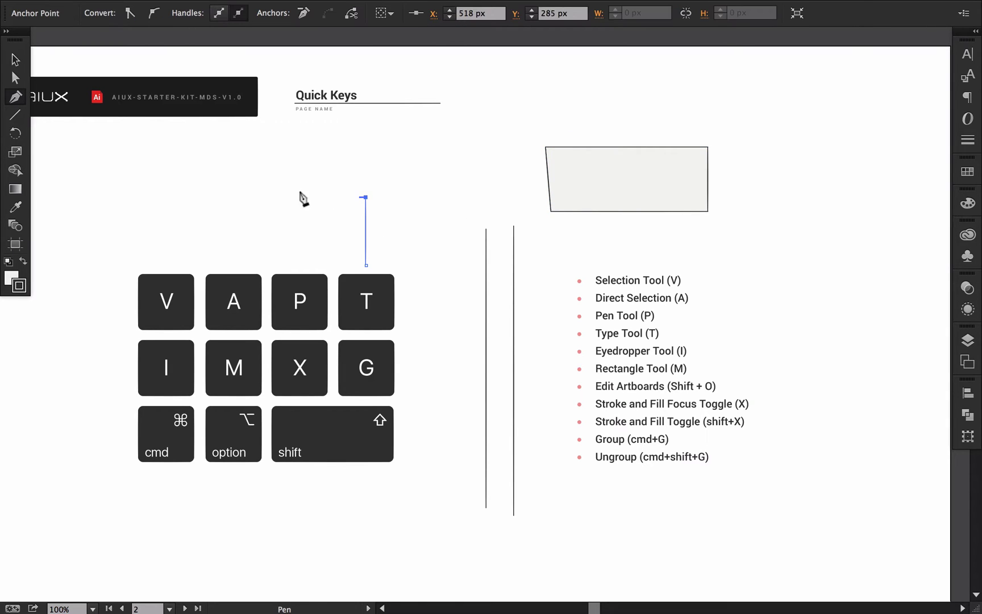
pyautogui.click(232, 198)
pyautogui.click(232, 268)
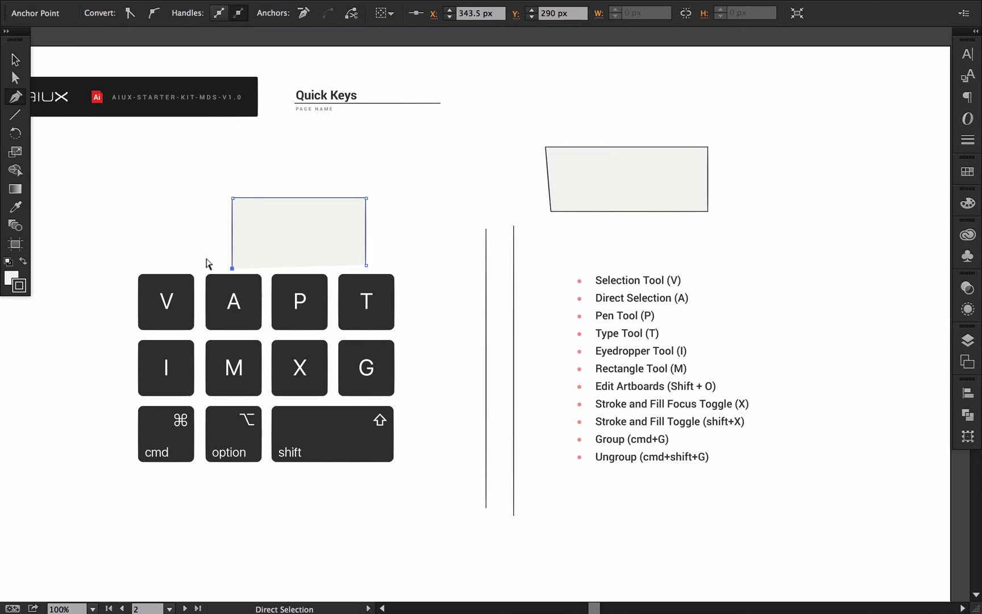
pyautogui.keyDown('super'); pyautogui.click(206, 259); pyautogui.keyUp('super')
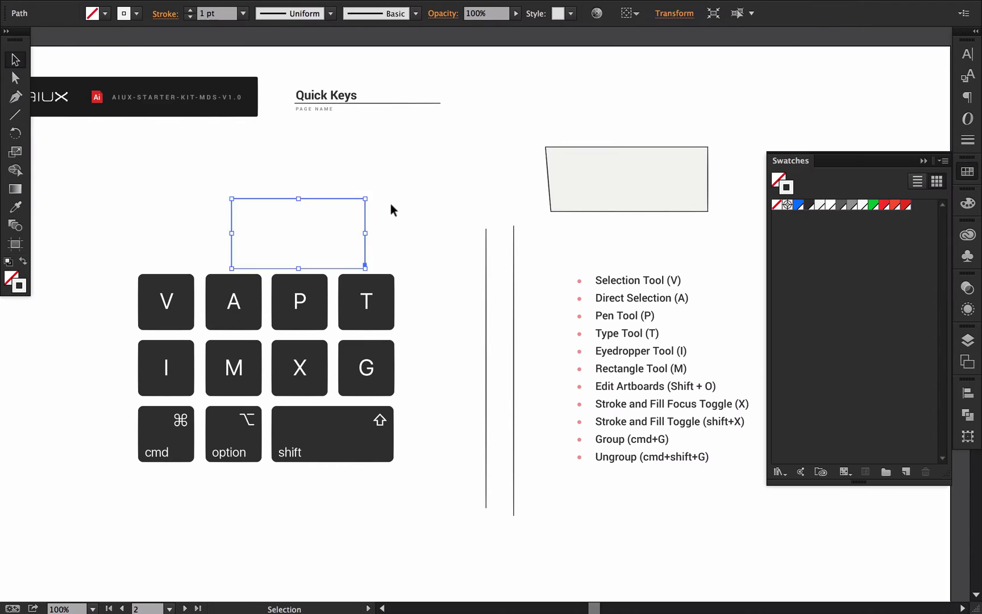
# Delete the open path, the four-sided shape and the extra vertical line
pyautogui.press('Delete')
pyautogui.click(581, 183)
pyautogui.press('Delete')
pyautogui.moveTo(558, 196); pyautogui.dragTo(506, 271)
pyautogui.press('Delete')
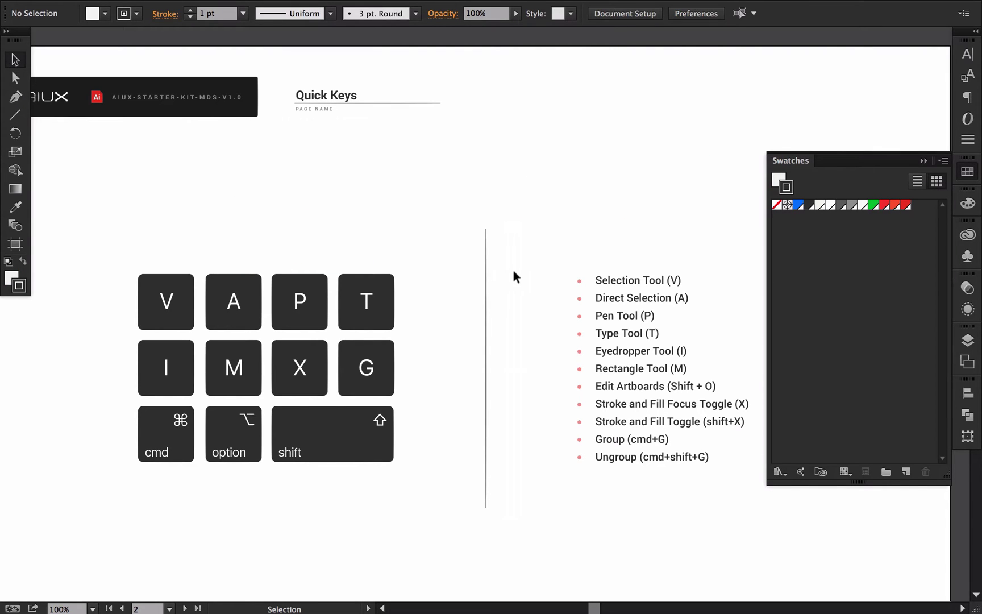
# Add point text reading "A text path" in the empty area above the keys
pyautogui.press('a')
pyautogui.click(167, 304)
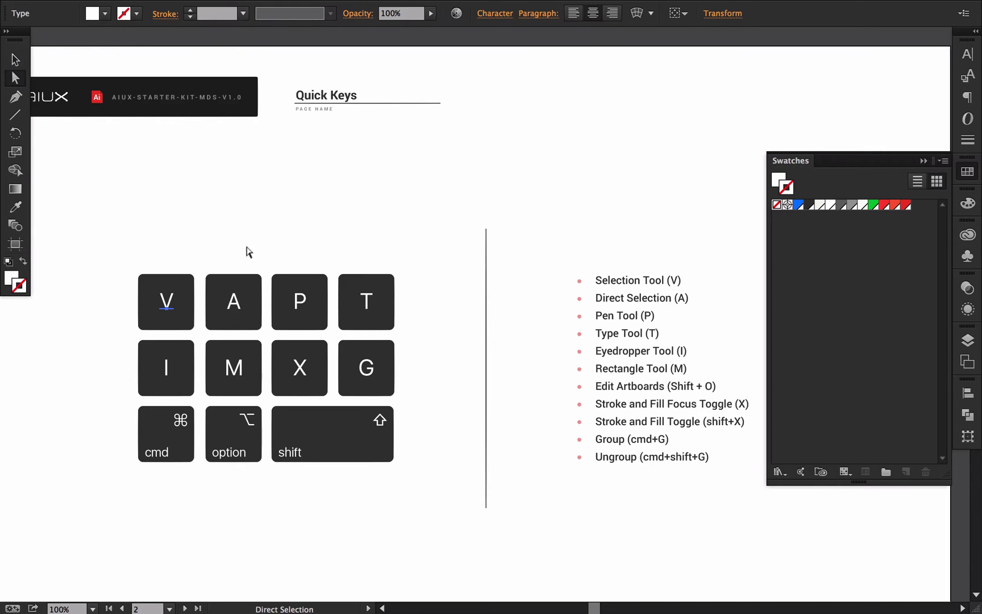
pyautogui.click(239, 209)
pyautogui.press('t')
pyautogui.click(266, 265)
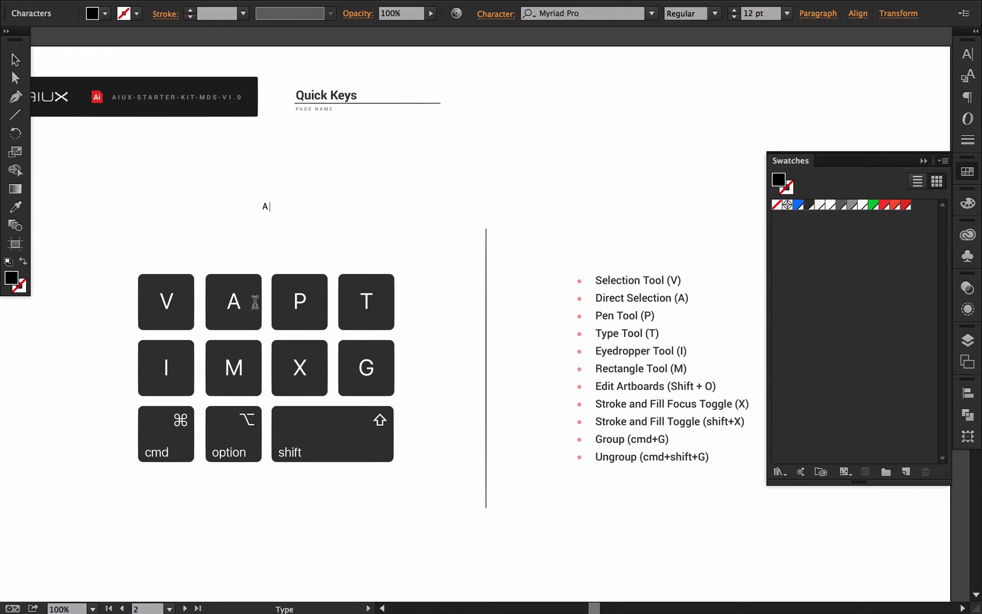
pyautogui.write('h')
pyautogui.press('Escape')
pyautogui.click(361, 208)
# Create a text box beside the point text reading "type inside of a box" and fill it with repeated copies of that phrase
pyautogui.press('t')
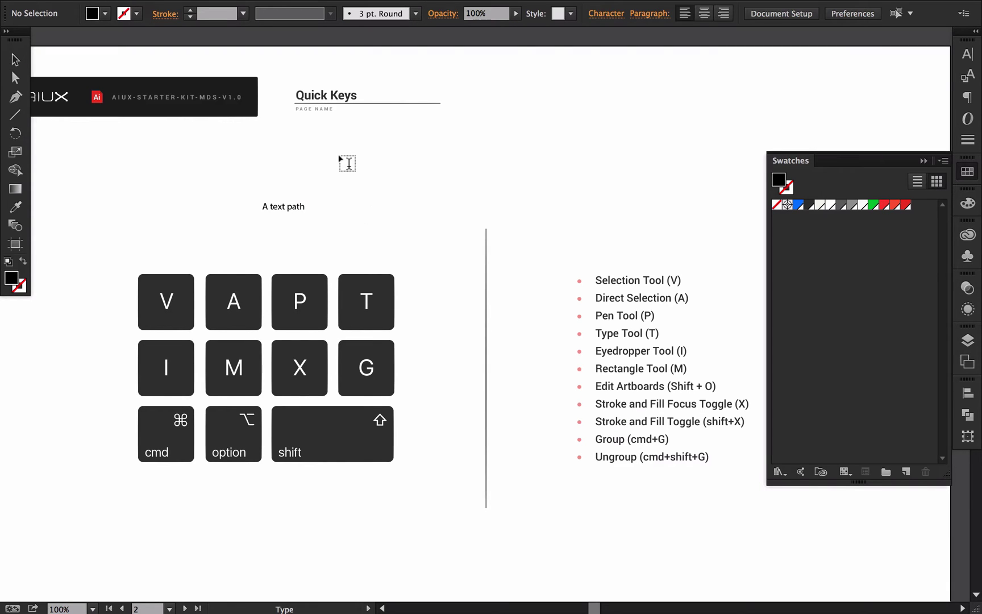
pyautogui.moveTo(345, 161); pyautogui.dragTo(470, 239)
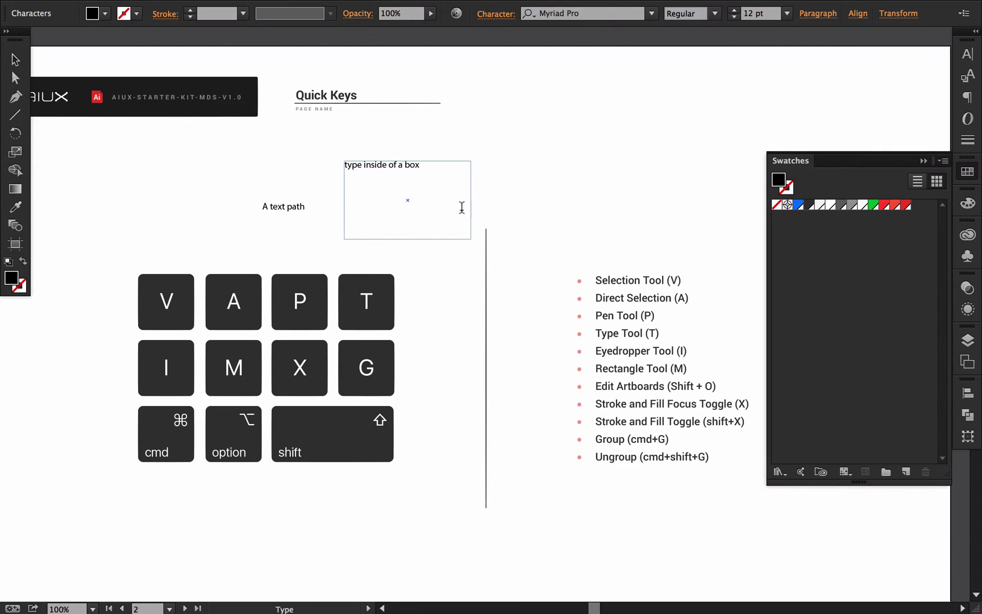
pyautogui.press('super+a')
pyautogui.press('super+c')
pyautogui.press('Right')
pyautogui.press('super+v')
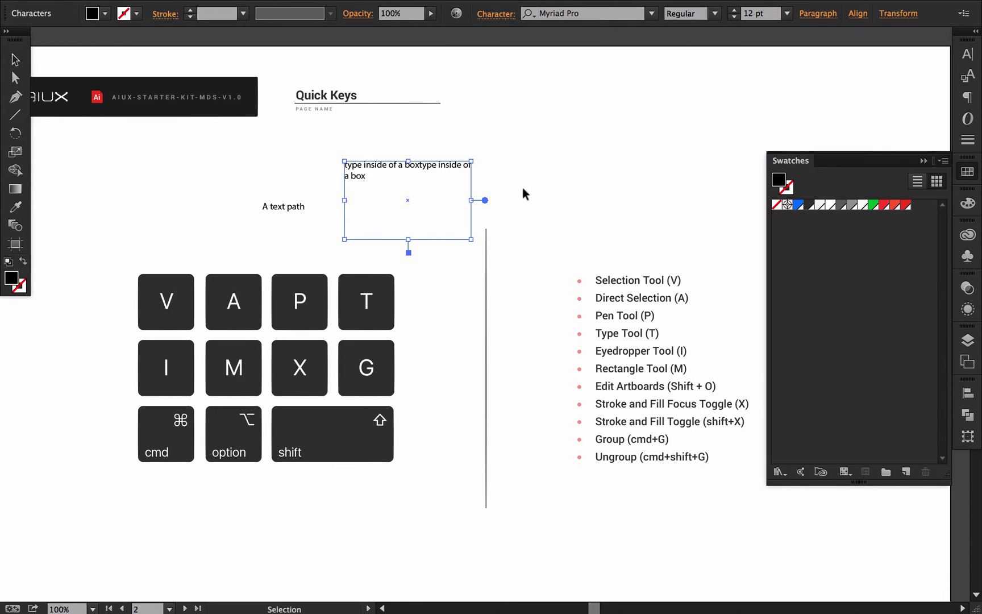
pyautogui.press('super+v')
pyautogui.press('super+v')
pyautogui.press('super+v')
pyautogui.press('super+v')
pyautogui.press('super+v')
pyautogui.press('super+v')
pyautogui.press('Escape')
# Select the "type inside of a box" text box and resize it from its lower corner, making it taller and narrower
pyautogui.press('a')
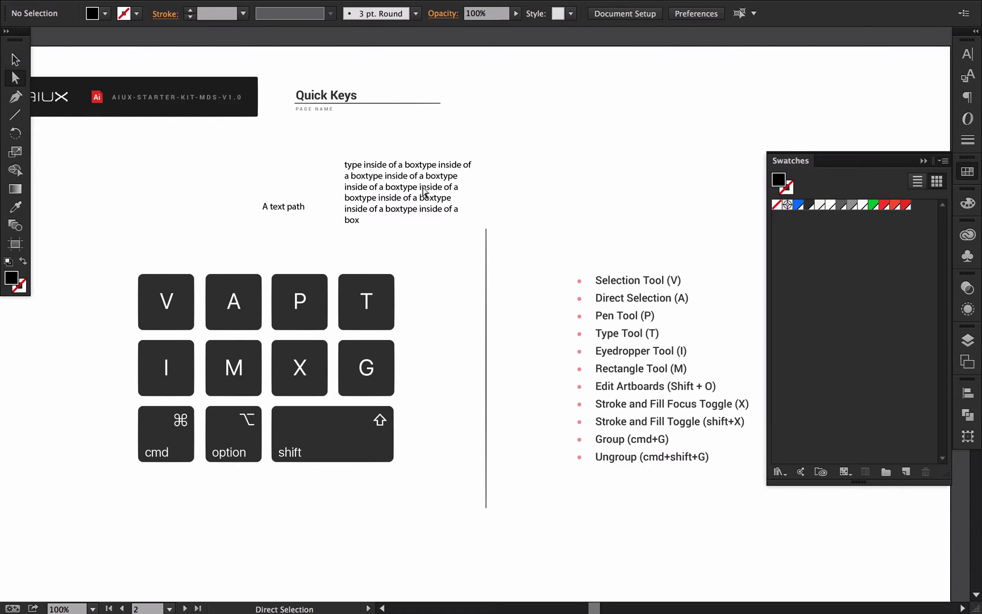
pyautogui.click(431, 180)
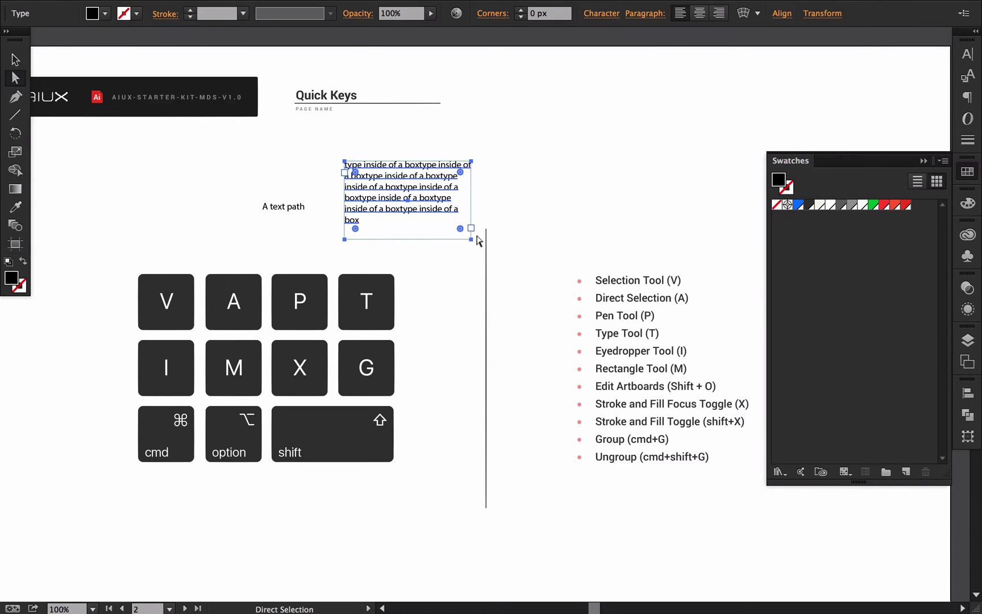
pyautogui.press('v')
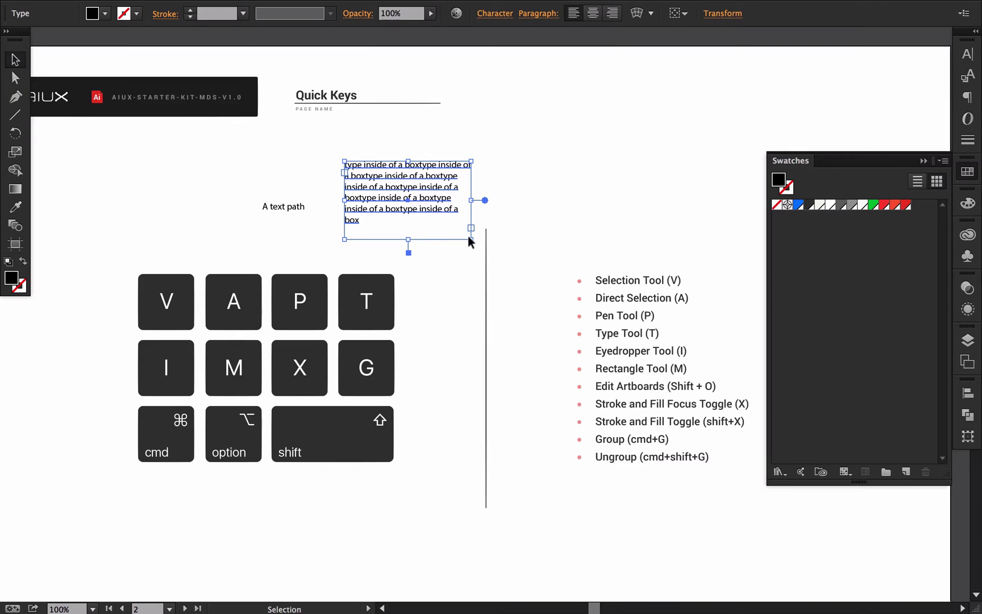
pyautogui.moveTo(470, 239); pyautogui.dragTo(449, 346)
# Delete the "type inside of a box" text box and the "A text path" point text
pyautogui.click(478, 176)
pyautogui.click(415, 178)
pyautogui.press('Delete')
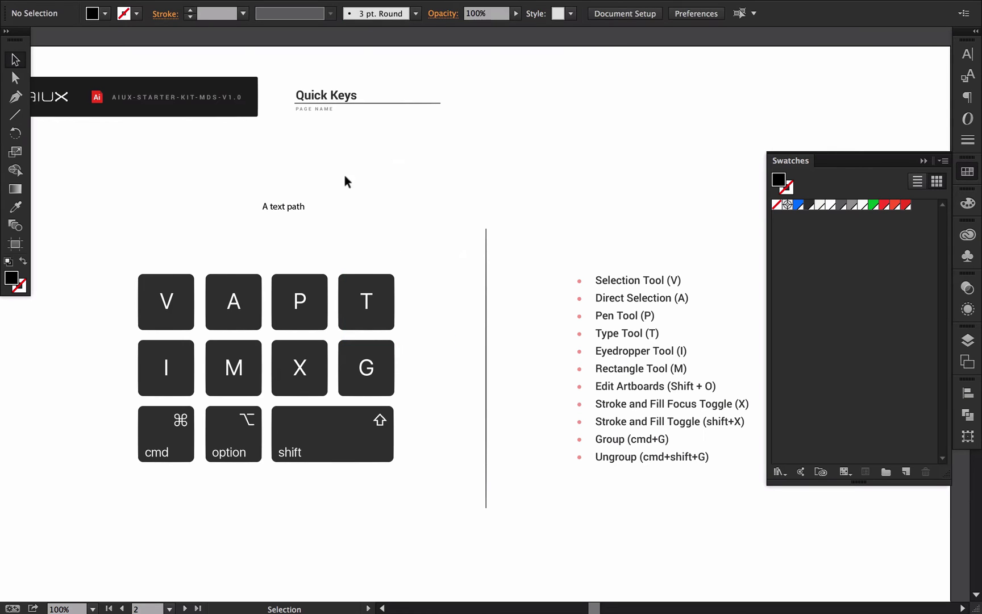
pyautogui.click(347, 209)
pyautogui.press('Delete')
# Draw a black square in the empty area just above the shortcut list with the Rectangle tool and deselect it
pyautogui.moveTo(502, 285); pyautogui.dragTo(475, 276)
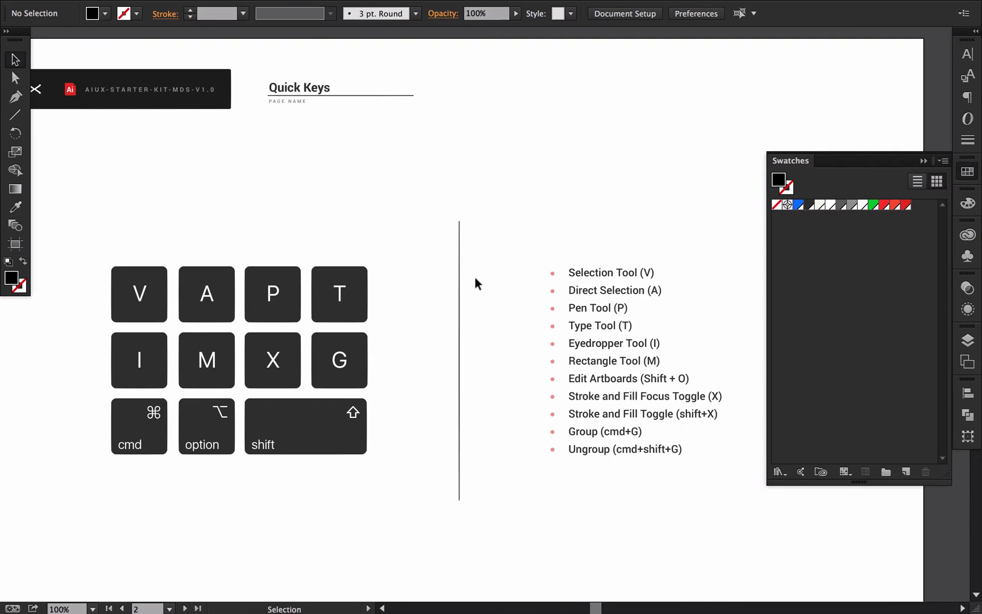
pyautogui.press('m')
pyautogui.moveTo(482, 170); pyautogui.dragTo(549, 239)
pyautogui.press('v')
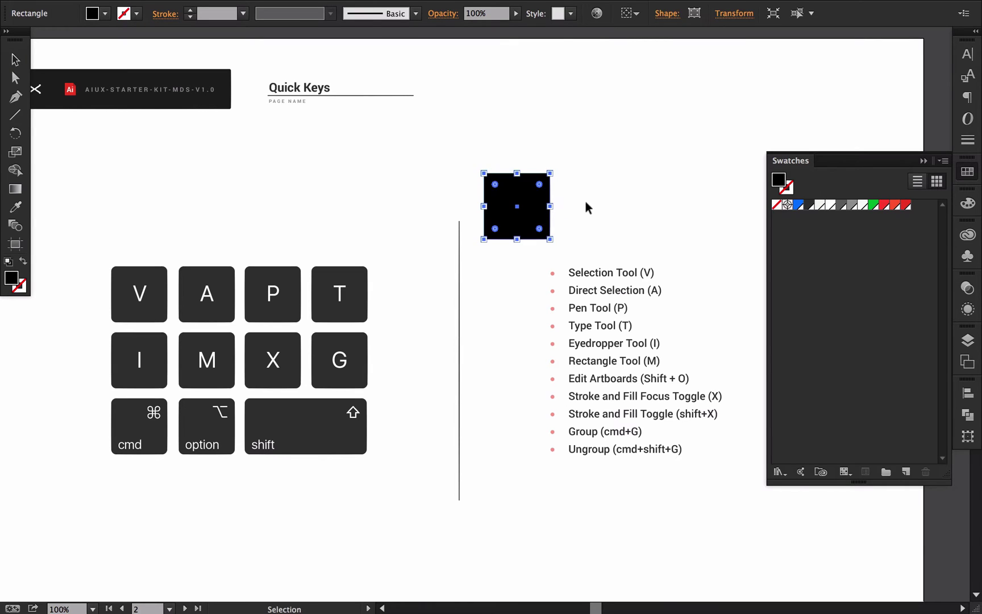
pyautogui.click(585, 208)
# Apply the colours of the T key, a red list bullet and the vertical divider to the square in turn with the Eyedropper
pyautogui.click(523, 208)
pyautogui.press('i')
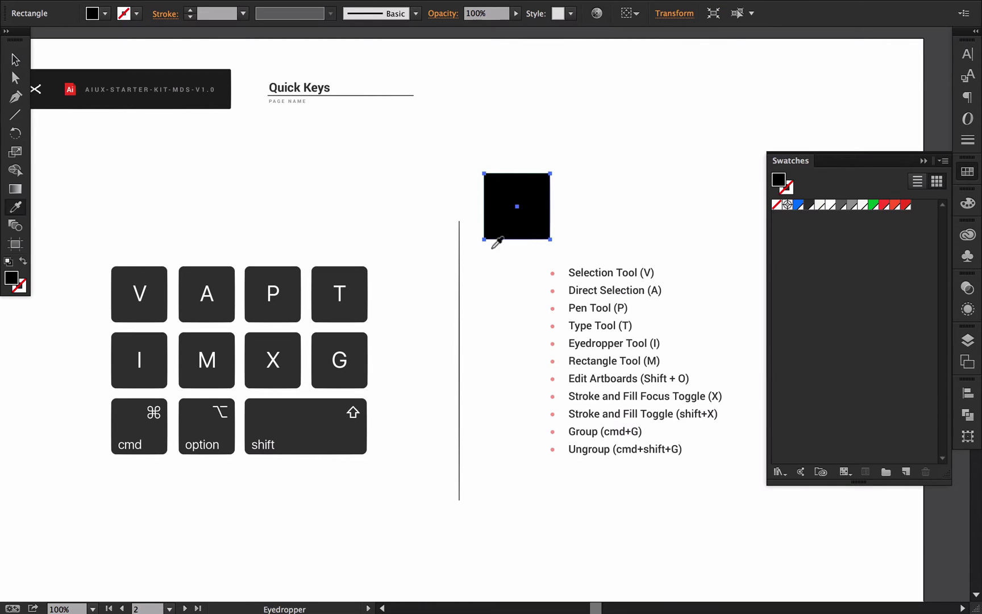
pyautogui.click(352, 272)
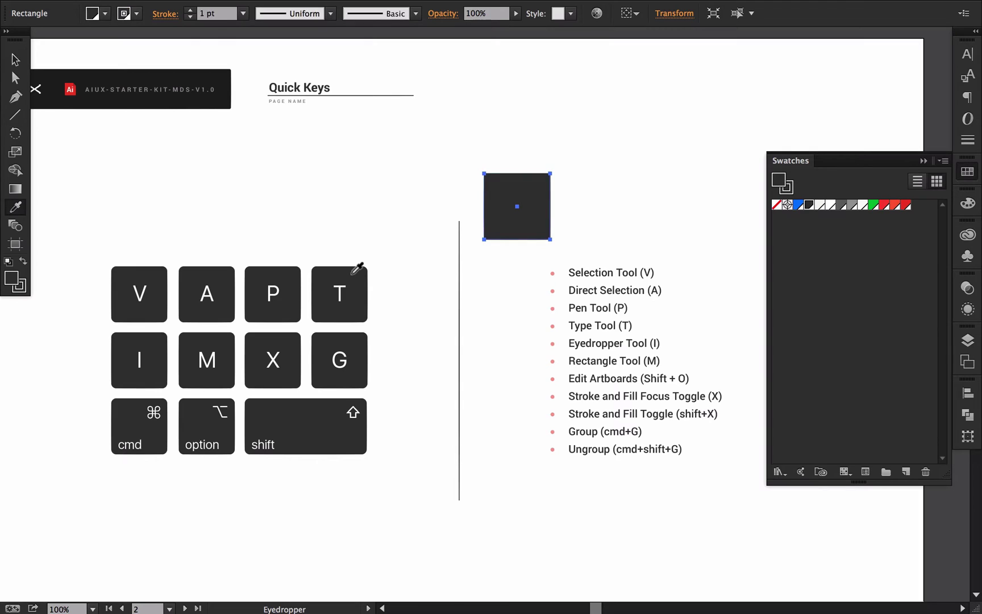
pyautogui.press('x')
pyautogui.click(553, 307)
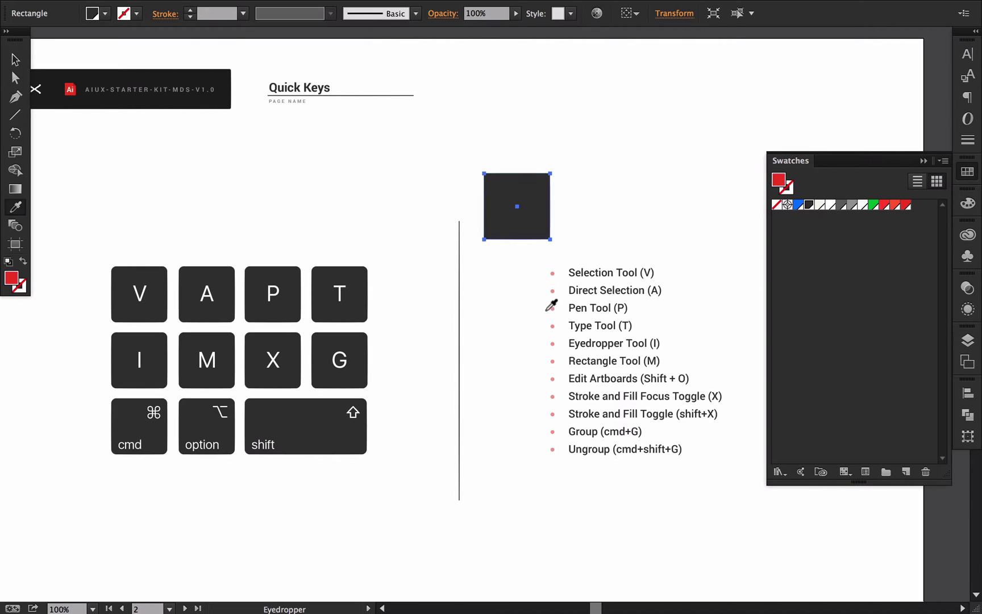
pyautogui.click(458, 300)
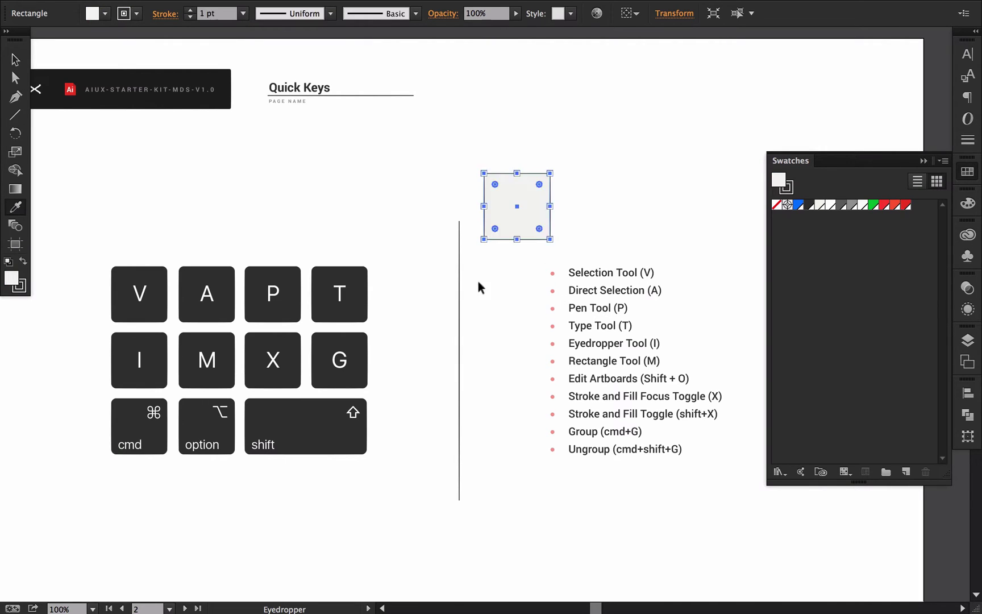
# Delete the recoloured square above the shortcut list
pyautogui.keyDown('super'); pyautogui.click(478, 281); pyautogui.keyUp('super')
pyautogui.press('v')
pyautogui.click(499, 173)
pyautogui.press('Delete')
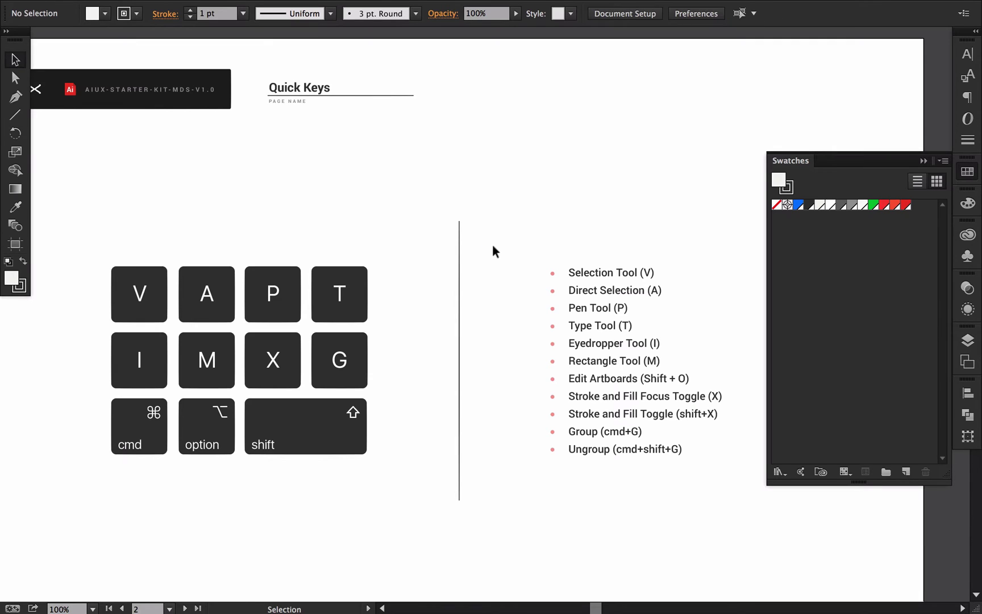
# Draw a larger light square with a dark outline above the shortcut list using the Rectangle tool, and deselect it
pyautogui.press('space')
pyautogui.moveTo(495, 222); pyautogui.dragTo(494, 212)
pyautogui.press('m')
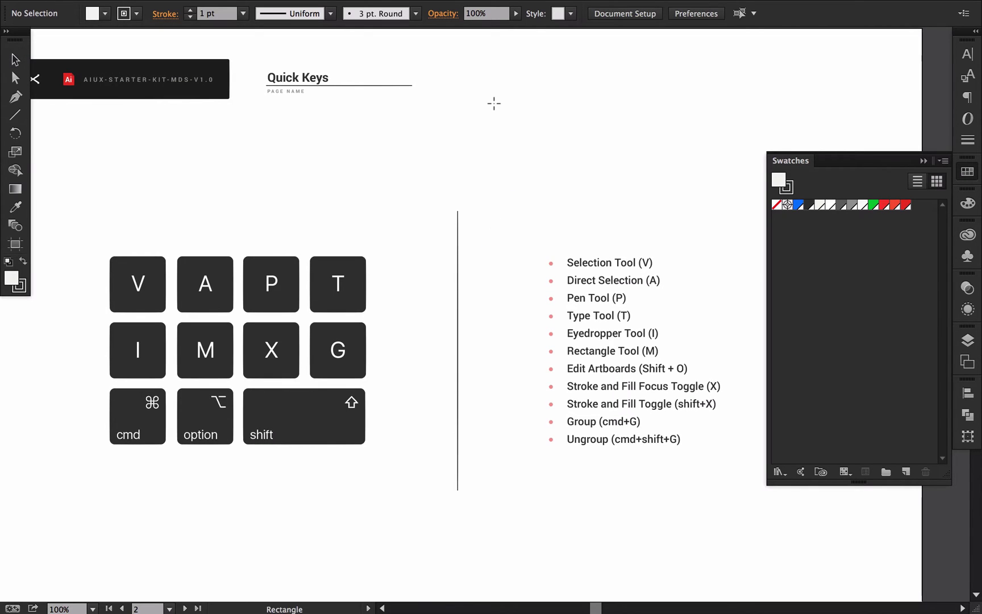
pyautogui.moveTo(487, 128); pyautogui.dragTo(578, 184)
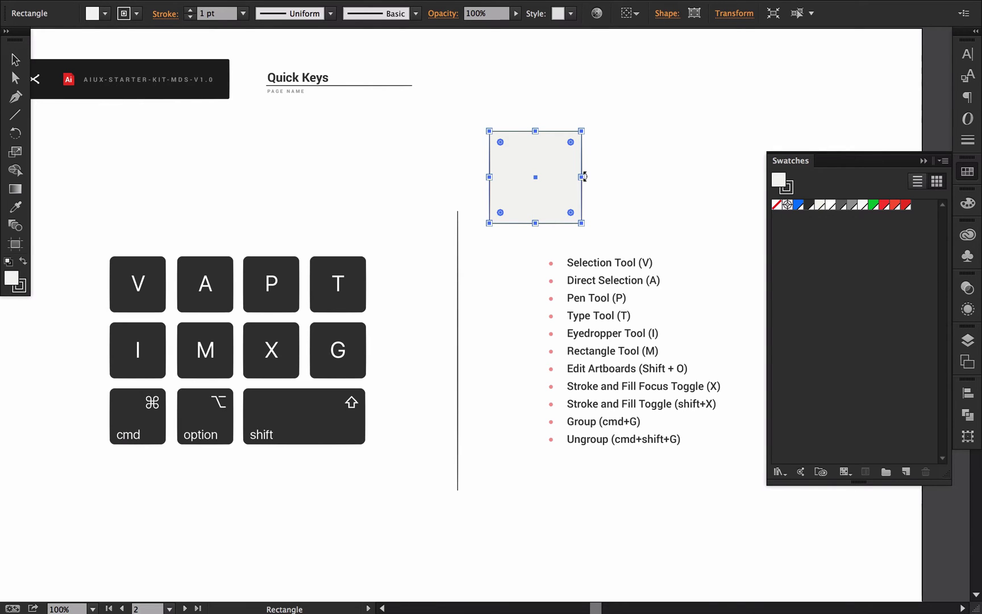
pyautogui.press('v')
pyautogui.click(631, 179)
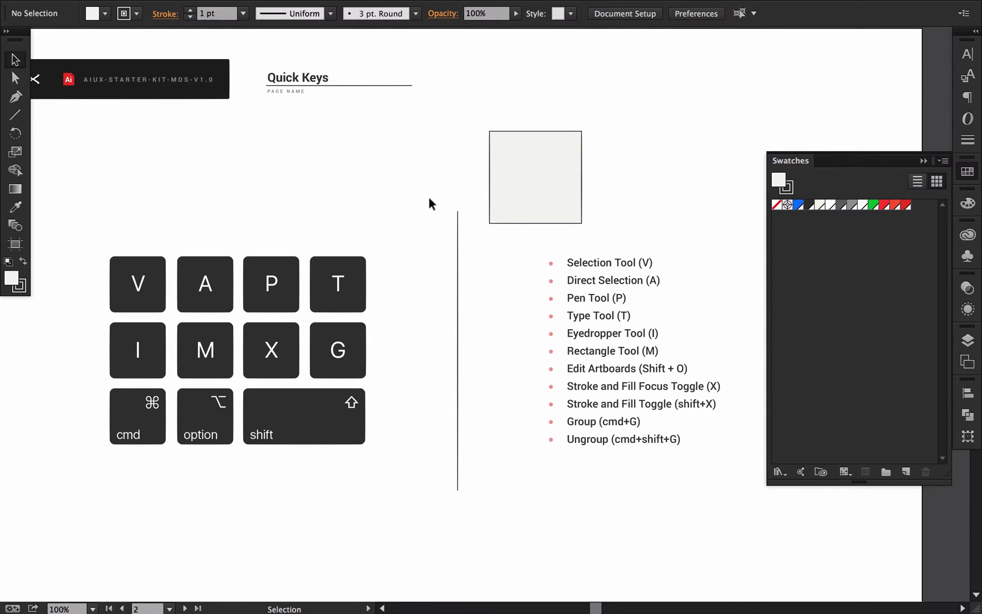
# Create a rectangle with exact dimensions of 320 px wide by 50 px high in the empty area above the keys
pyautogui.press('m')
pyautogui.click(371, 190)
pyautogui.moveTo(184, 101); pyautogui.dragTo(345, 103)
pyautogui.write('320')
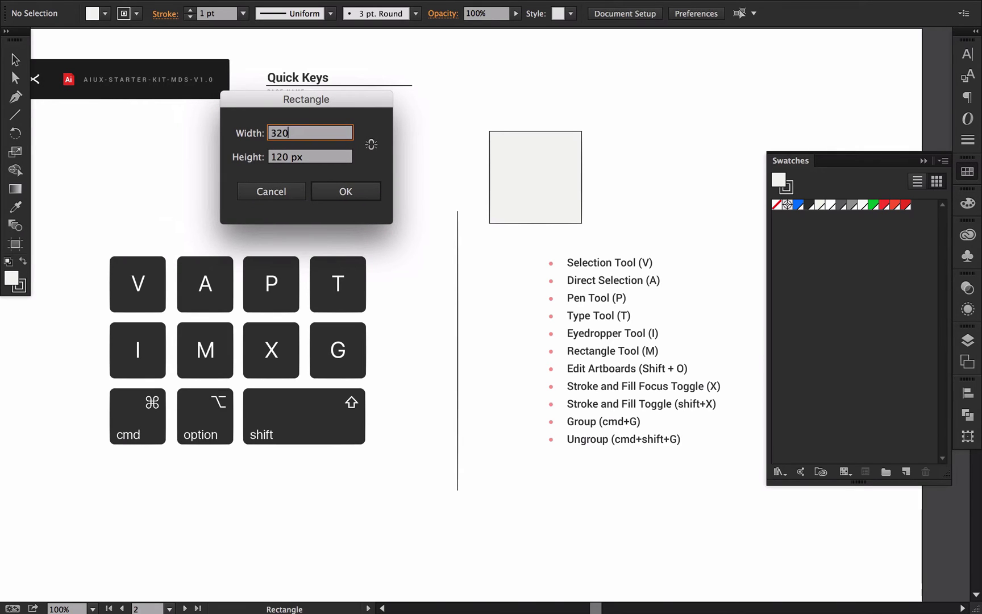
pyautogui.press('Tab')
pyautogui.write('50')
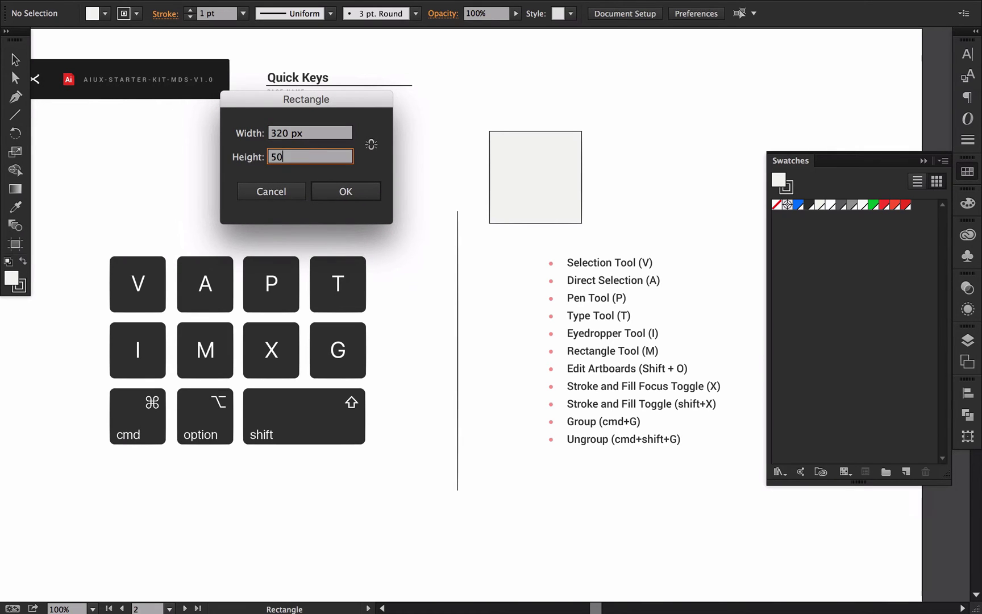
pyautogui.click(375, 194)
# Move the long rectangle up and to the left, and delete it together with the square it overlaps
pyautogui.keyDown('super'); pyautogui.click(416, 131); pyautogui.keyUp('super')
pyautogui.press('v')
pyautogui.moveTo(419, 196); pyautogui.dragTo(354, 172)
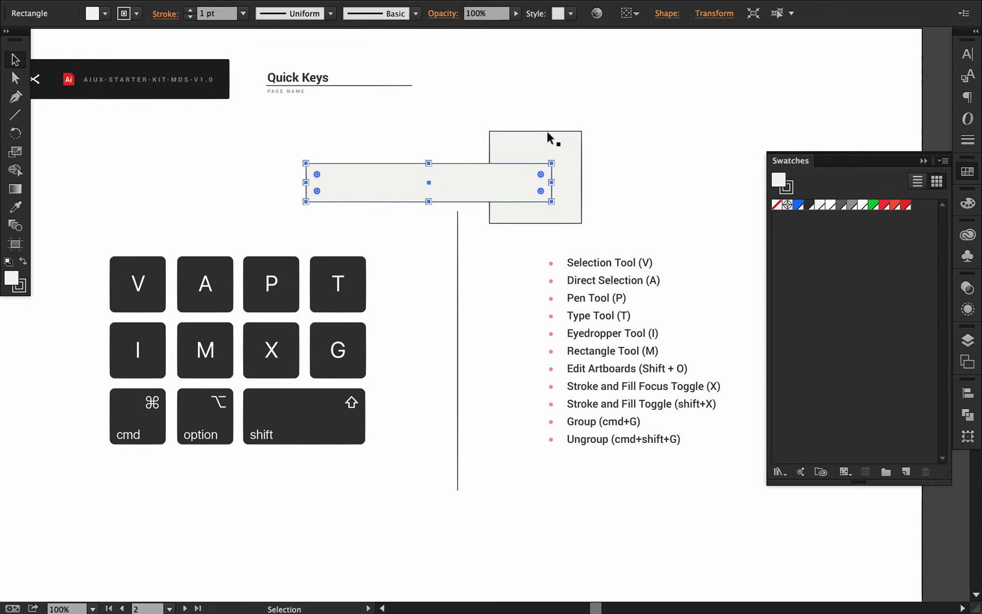
pyautogui.keyDown('shift'); pyautogui.click(550, 138); pyautogui.keyUp('shift')
pyautogui.press('Delete')
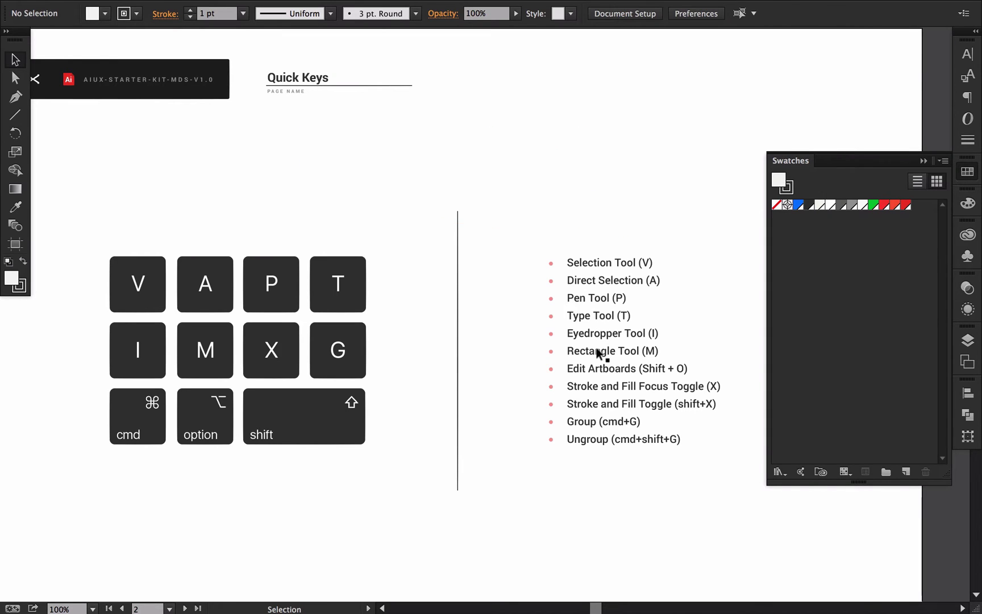
# Switch to artboard editing and move the quick-keys artboard with its artwork a little up and to the left
pyautogui.keyDown('alt'); pyautogui.keyDown('super'); pyautogui.click(529, 375); pyautogui.keyUp('super'); pyautogui.keyUp('alt')
pyautogui.keyDown('alt'); pyautogui.keyDown('super'); pyautogui.click(529, 375); pyautogui.keyUp('super'); pyautogui.keyUp('alt')
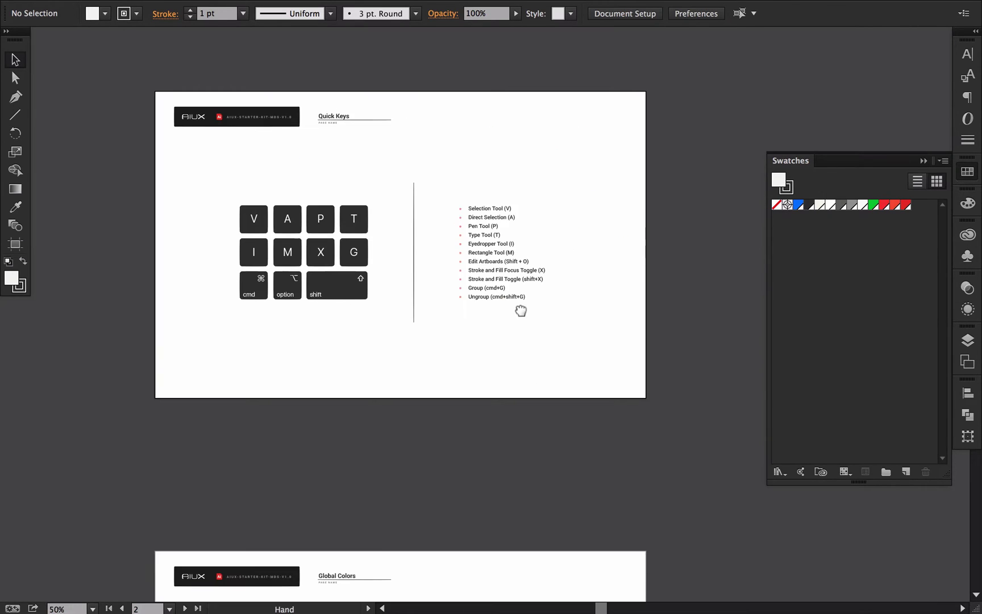
pyautogui.moveTo(520, 311); pyautogui.dragTo(524, 362)
pyautogui.moveTo(493, 304); pyautogui.dragTo(673, 379)
pyautogui.moveTo(583, 378); pyautogui.dragTo(696, 397)
pyautogui.keyDown('alt'); pyautogui.keyDown('super'); pyautogui.click(487, 321); pyautogui.keyUp('super'); pyautogui.keyUp('alt')
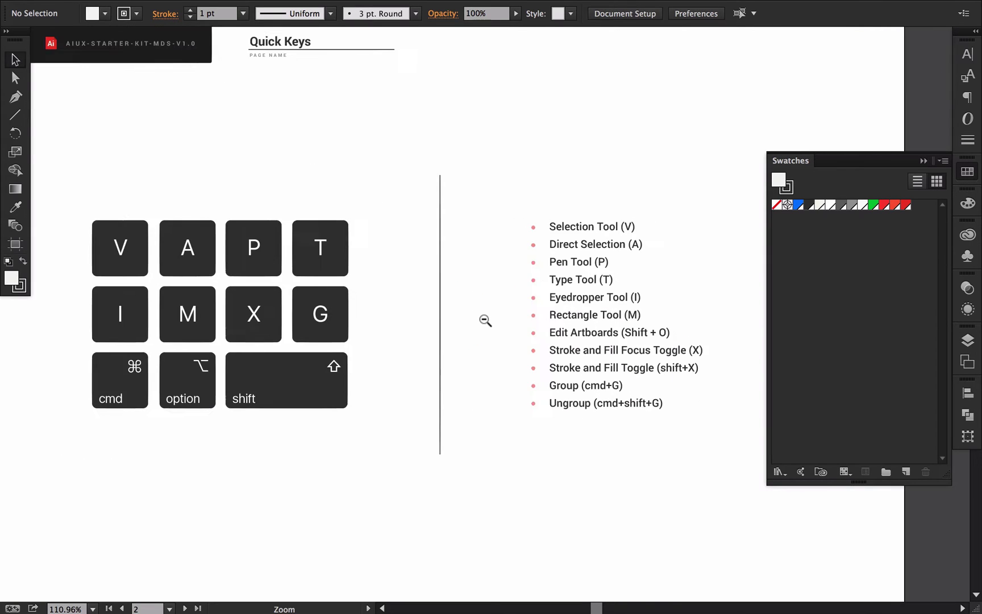
pyautogui.keyDown('alt'); pyautogui.keyDown('super'); pyautogui.click(485, 320); pyautogui.keyUp('super'); pyautogui.keyUp('alt')
pyautogui.moveTo(504, 325); pyautogui.dragTo(450, 346)
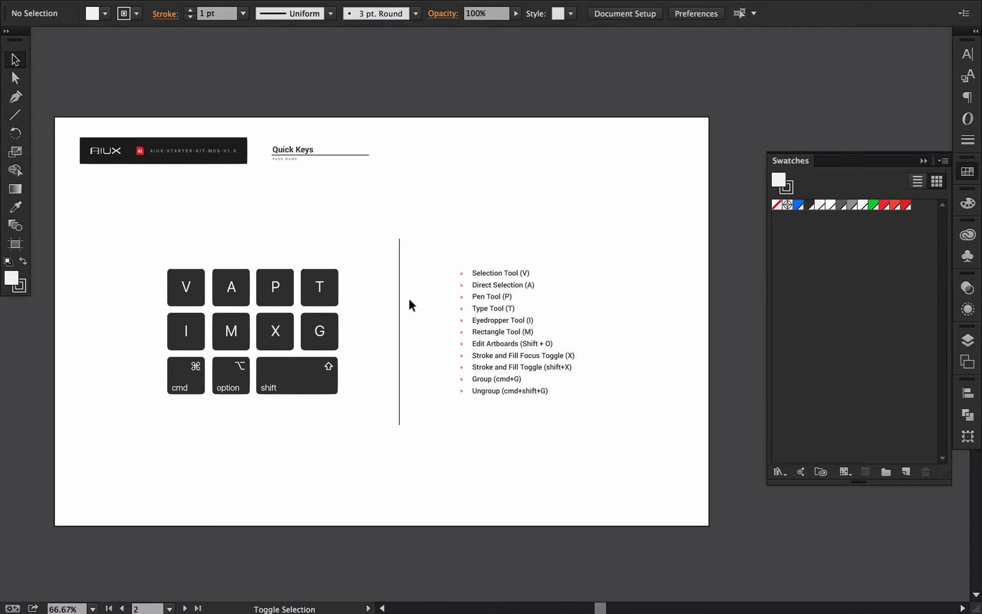
pyautogui.hotkey('shift', 'o')
pyautogui.moveTo(350, 177); pyautogui.dragTo(295, 147)
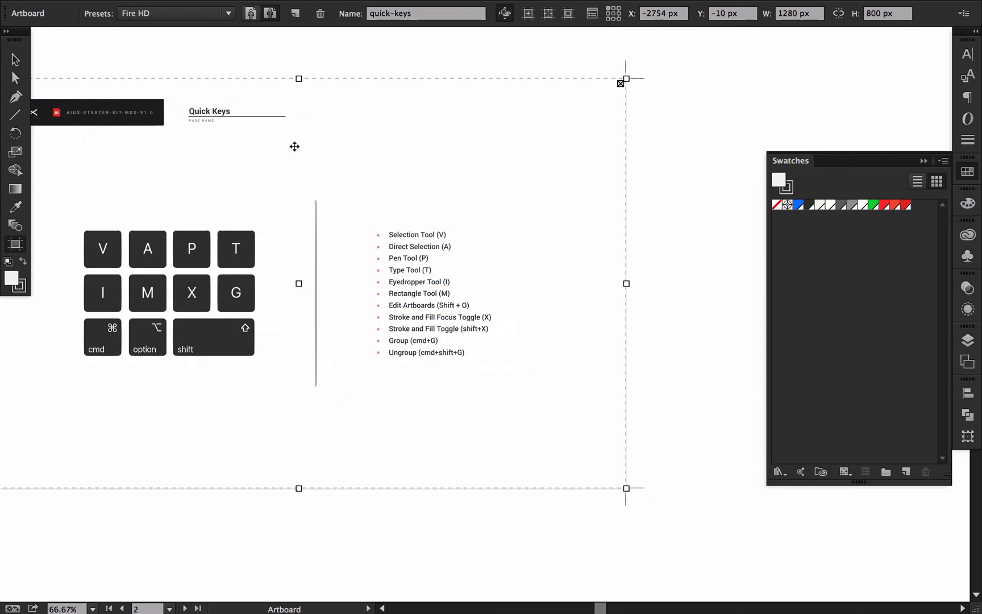
# Move the user-flow artboard with its artwork left and slightly down, toward the cover and quick-keys artboards
pyautogui.keyDown('alt'); pyautogui.keyDown('super'); pyautogui.click(478, 216); pyautogui.keyUp('super'); pyautogui.keyUp('alt')
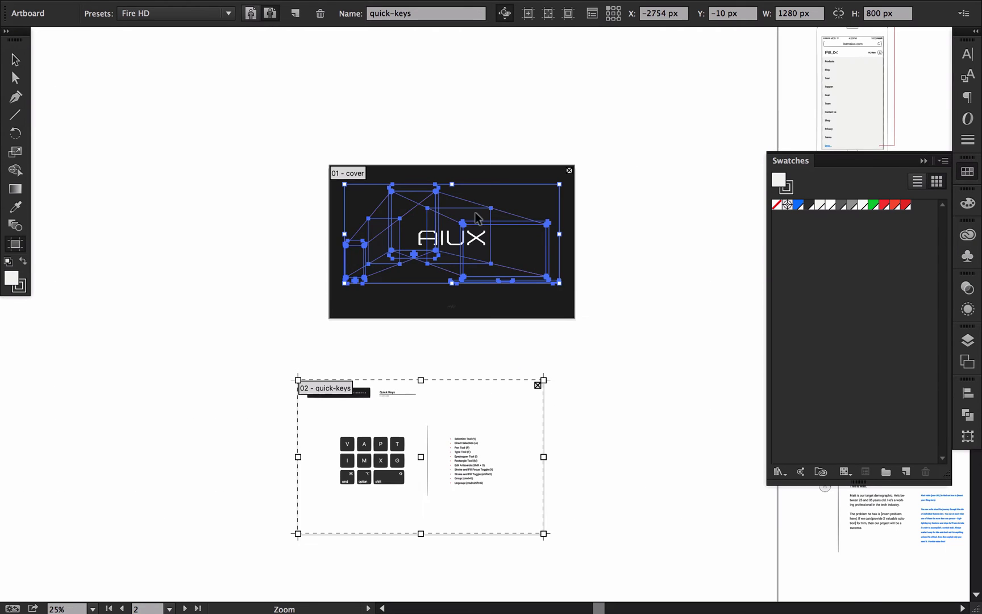
pyautogui.moveTo(609, 401); pyautogui.dragTo(449, 377)
pyautogui.click(630, 325)
pyautogui.moveTo(630, 325); pyautogui.dragTo(491, 309)
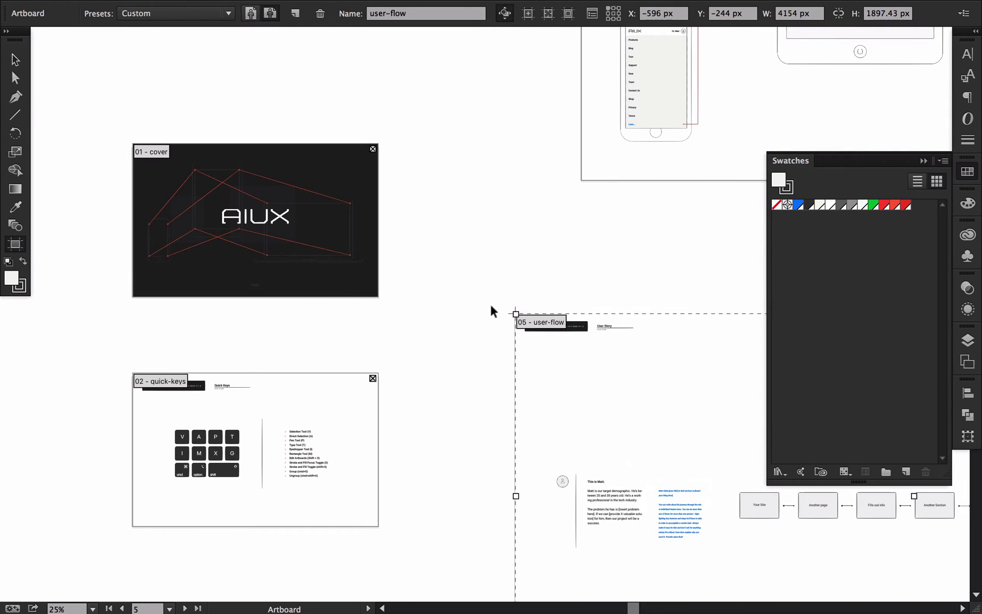
# Undo the artboard moves and leave artboard editing
pyautogui.press('super+z')
pyautogui.moveTo(321, 237); pyautogui.dragTo(386, 238)
pyautogui.press('super+z')
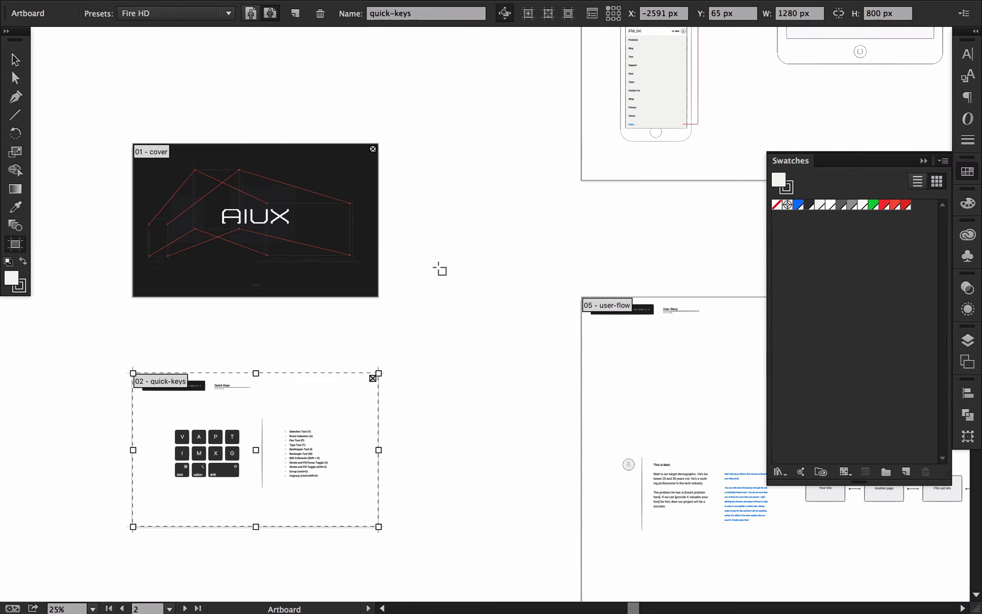
pyautogui.press('v')
# Draw a small square above and just beyond the T key on the quick-keys artboard, and deselect it
pyautogui.moveTo(297, 434); pyautogui.dragTo(419, 391)
pyautogui.keyDown('super'); pyautogui.click(434, 378); pyautogui.keyUp('super')
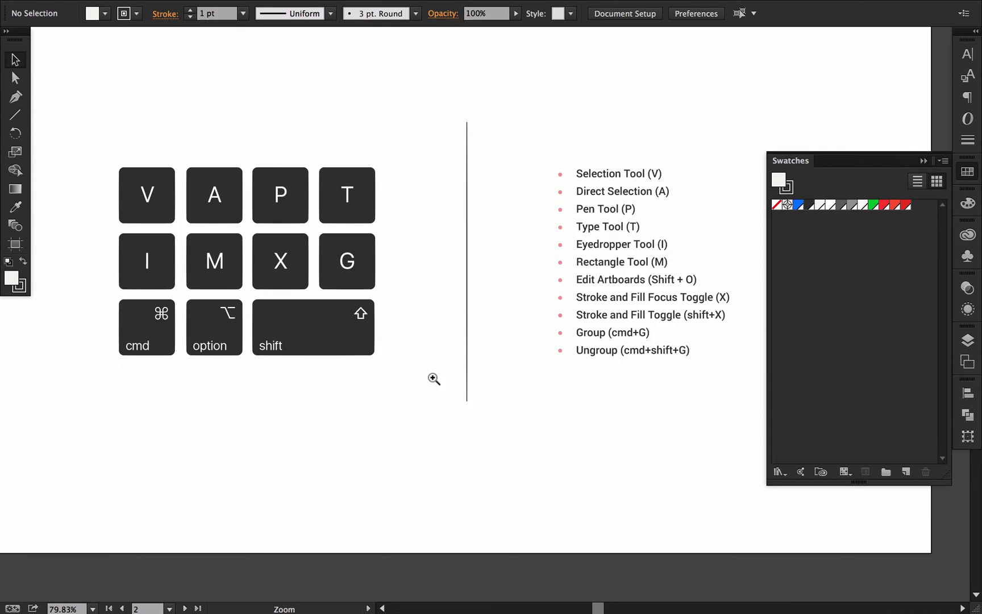
pyautogui.moveTo(472, 362); pyautogui.dragTo(445, 428)
pyautogui.hscroll(2, 593, 367)
pyautogui.scroll(1, 592, 368)
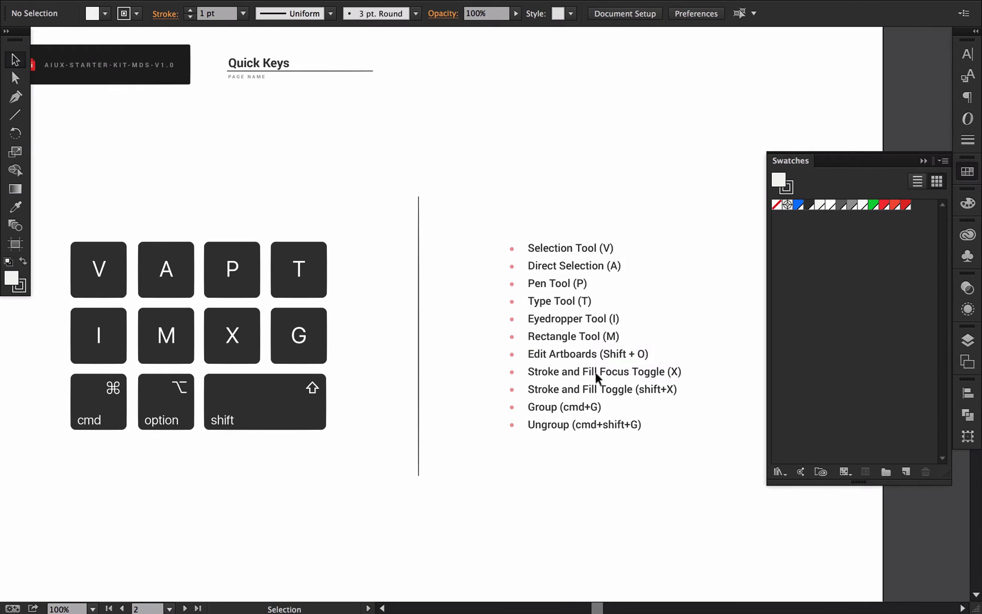
pyautogui.press('m')
pyautogui.moveTo(327, 158); pyautogui.dragTo(383, 214)
pyautogui.press('v')
pyautogui.click(414, 151)
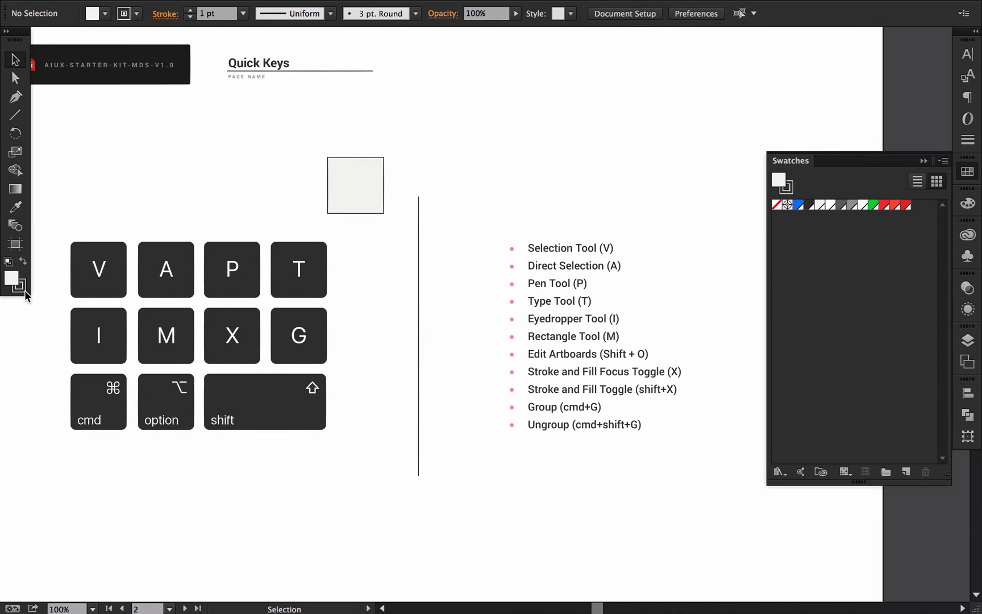
# Give the small square a red fill, and set its stroke to the blue swatch and then to dark grey
pyautogui.click(345, 181)
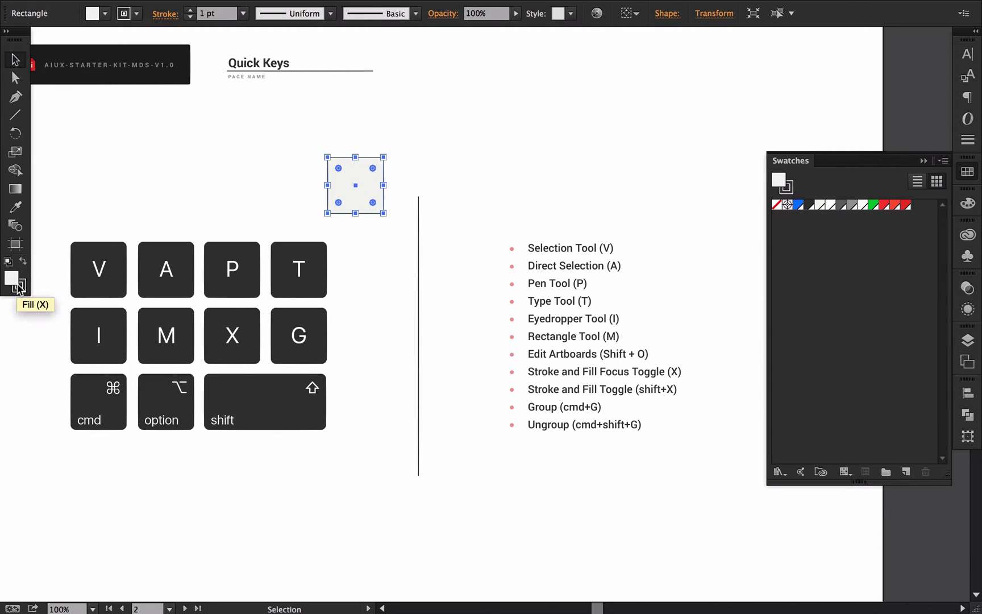
pyautogui.click(884, 205)
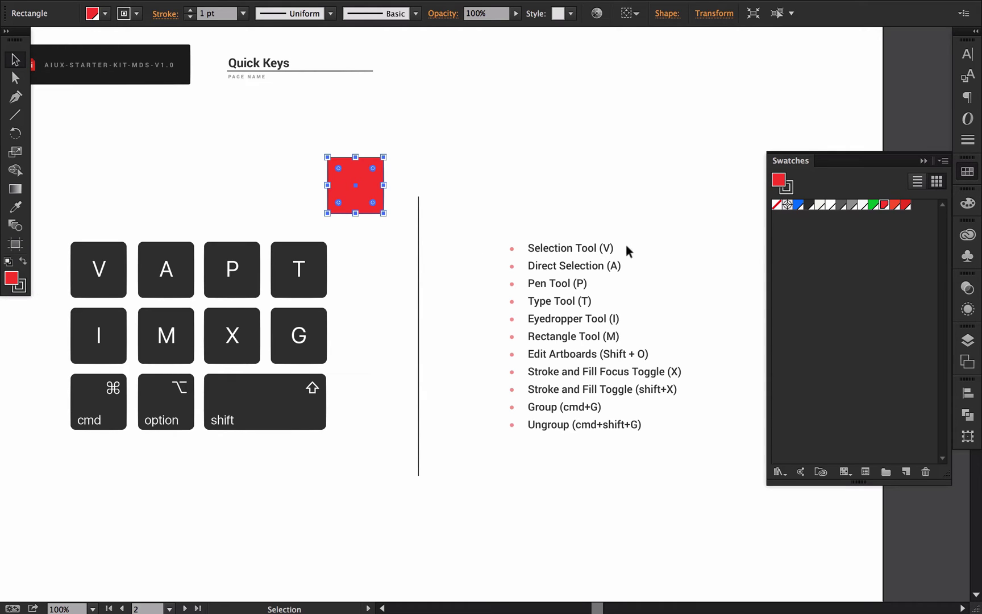
pyautogui.press('x')
pyautogui.click(798, 206)
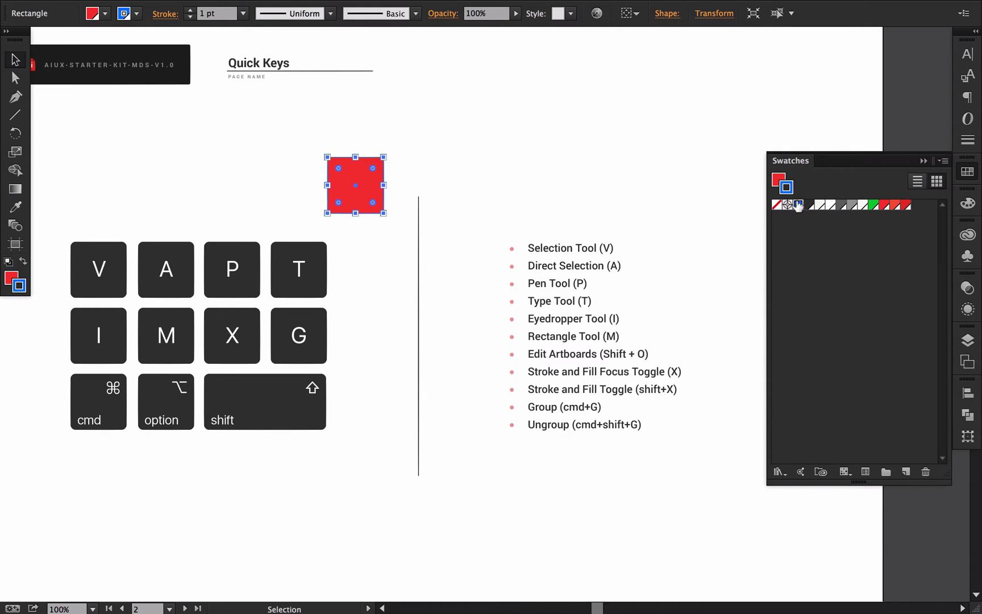
pyautogui.click(841, 206)
pyautogui.click(557, 196)
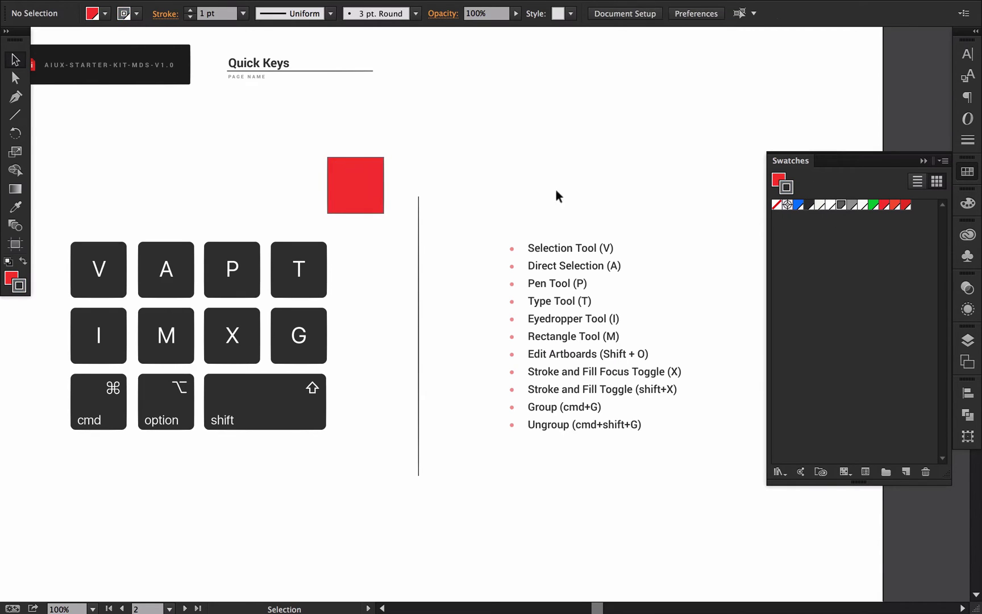
# Swap the small square's fill and stroke colours, check it deselected, and select it again
pyautogui.click(355, 172)
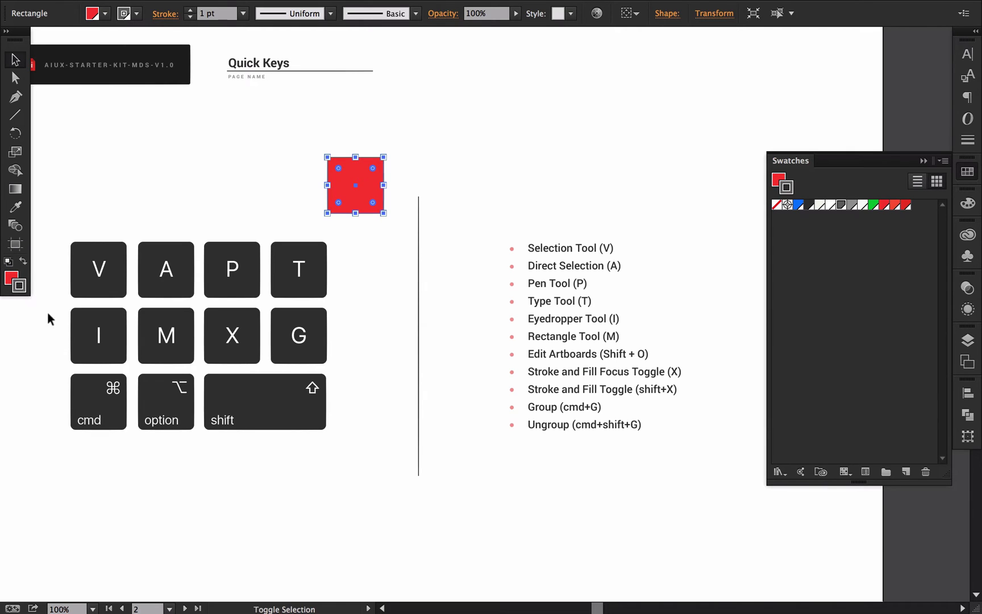
pyautogui.hotkey('shift', 'x')
pyautogui.click(178, 198)
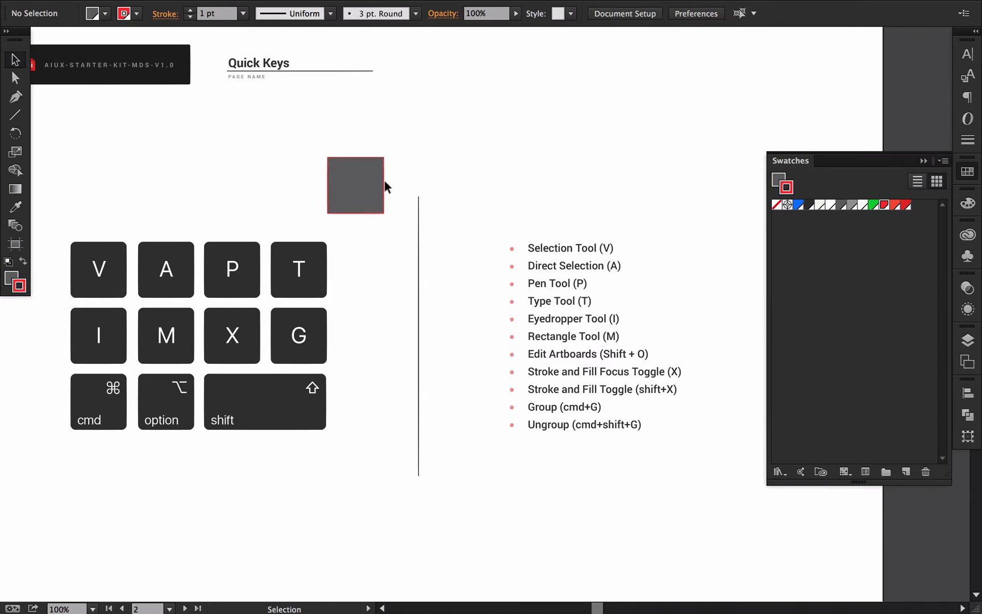
pyautogui.click(356, 175)
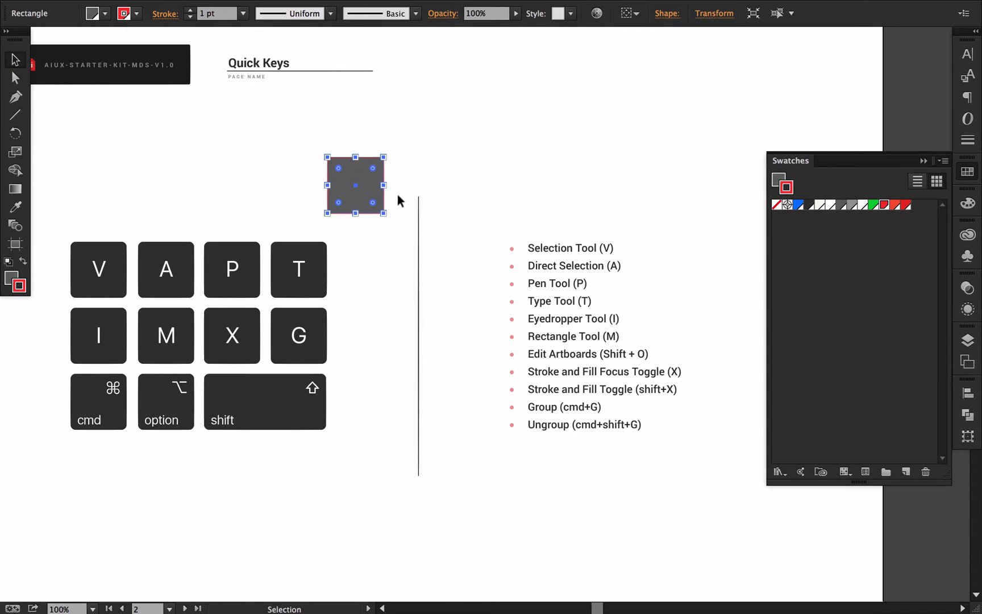
# Delete the small square, close the Swatches panel, and leave nothing selected on the Quick Keys artboard
pyautogui.press('Delete')
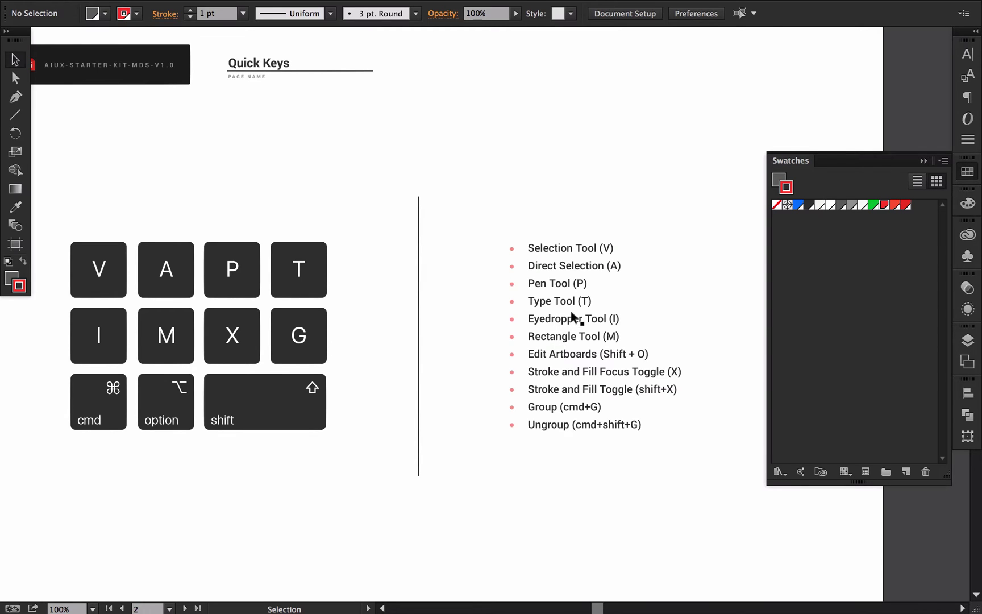
pyautogui.press('super+a')
pyautogui.moveTo(471, 318); pyautogui.dragTo(542, 265)
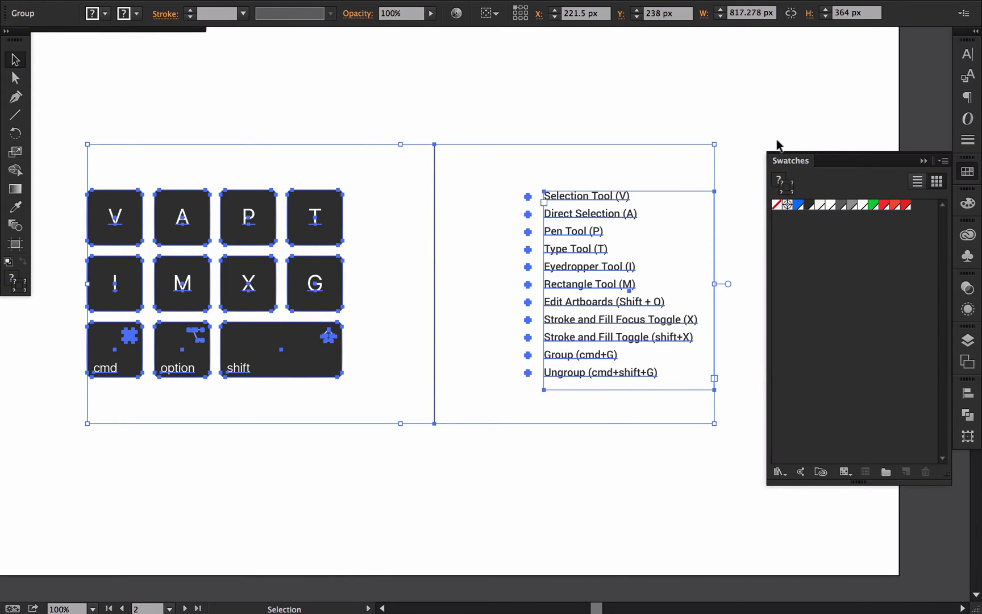
pyautogui.click(787, 161)
pyautogui.click(773, 157)
pyautogui.moveTo(732, 136); pyautogui.dragTo(750, 223)
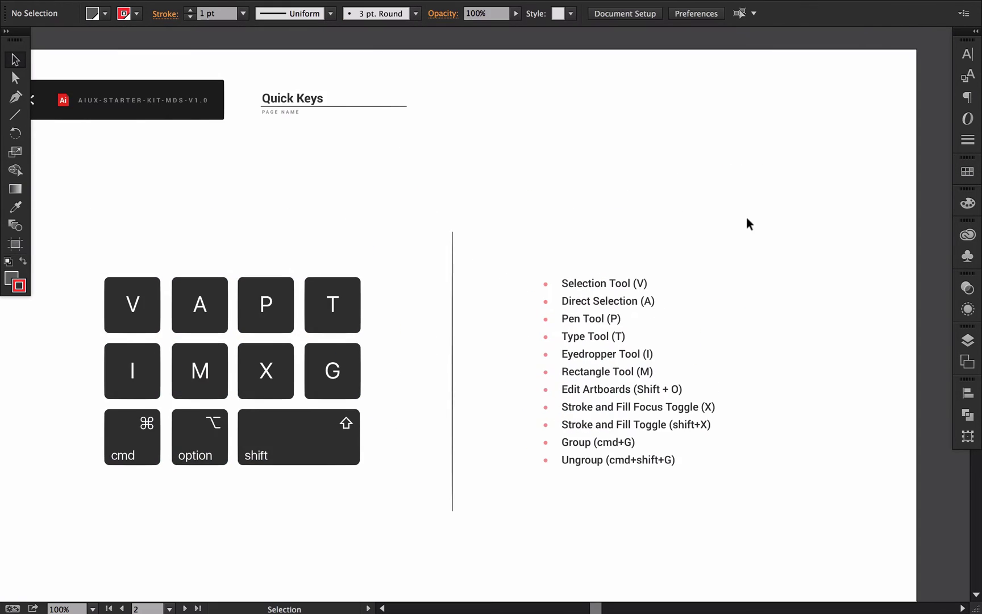
# Draw a small square above the shortcut list and place a duplicate beside it at the same height
pyautogui.press('m')
pyautogui.press('v')
pyautogui.moveTo(591, 189)
pyautogui.mouseDown()
pyautogui.moveTo(606, 217)
pyautogui.moveTo(667, 181)
pyautogui.mouseUp()
pyautogui.click(677, 65)
pyautogui.click(587, 177)
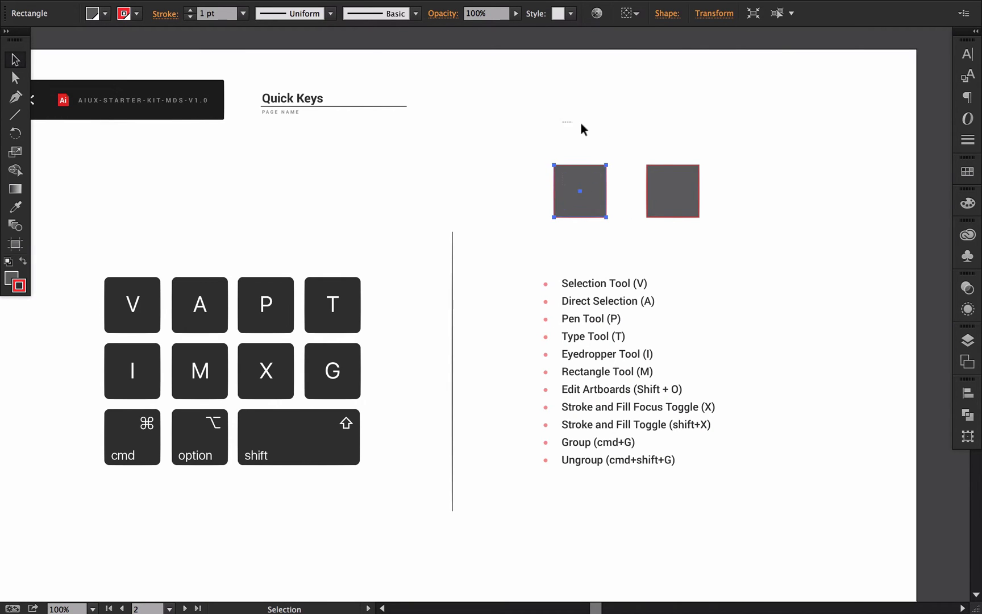
# Group the two small squares, and undo a trial move of the group
pyautogui.moveTo(581, 128); pyautogui.dragTo(587, 172)
pyautogui.click(659, 243)
pyautogui.press('super+z')
# Try grouping the pair of squares with the quick-keys content and moving everything as one object
pyautogui.keyDown('shift'); pyautogui.click(581, 318); pyautogui.keyUp('shift')
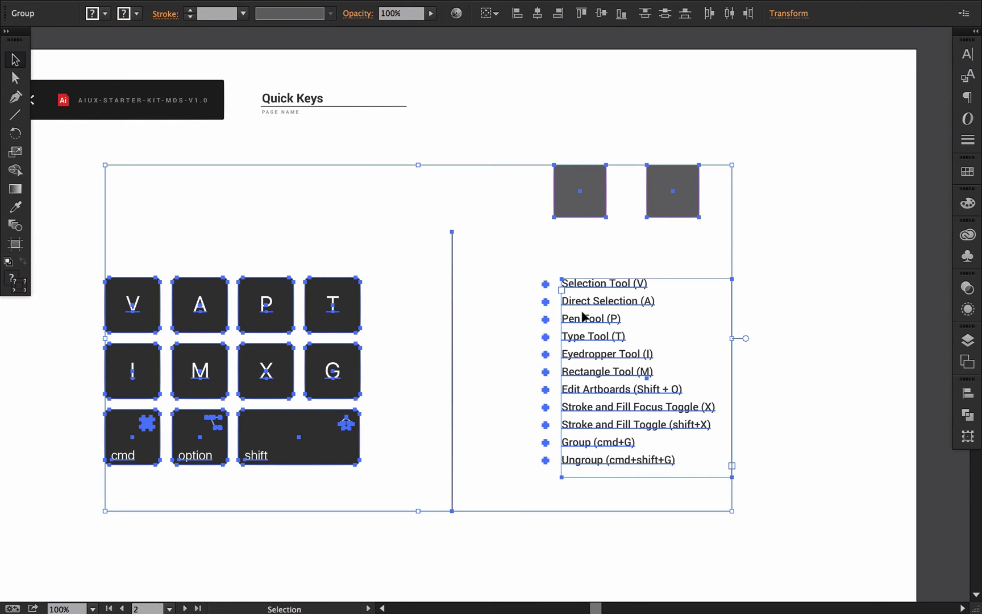
pyautogui.click(737, 297)
pyautogui.moveTo(663, 196); pyautogui.dragTo(716, 242)
pyautogui.press('super+z')
pyautogui.click(676, 192)
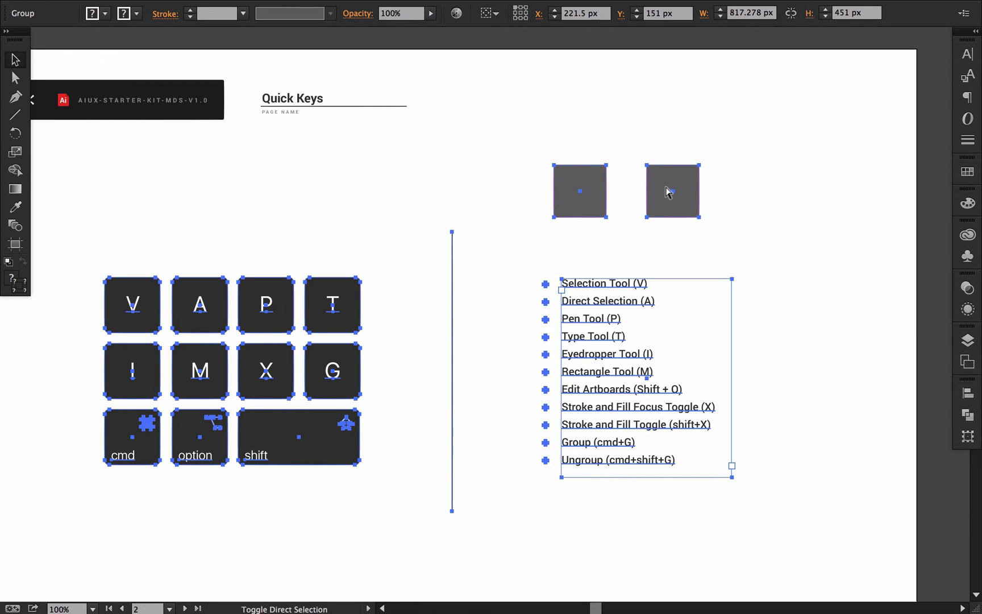
pyautogui.click(743, 178)
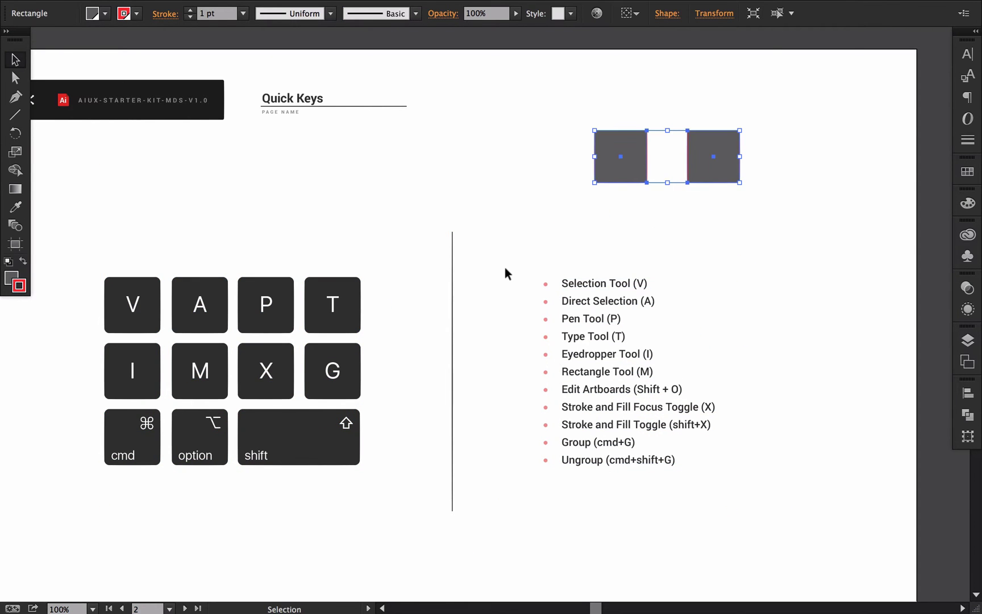
# Ungroup the two squares and move the left one farther away from the right one
pyautogui.press('super')
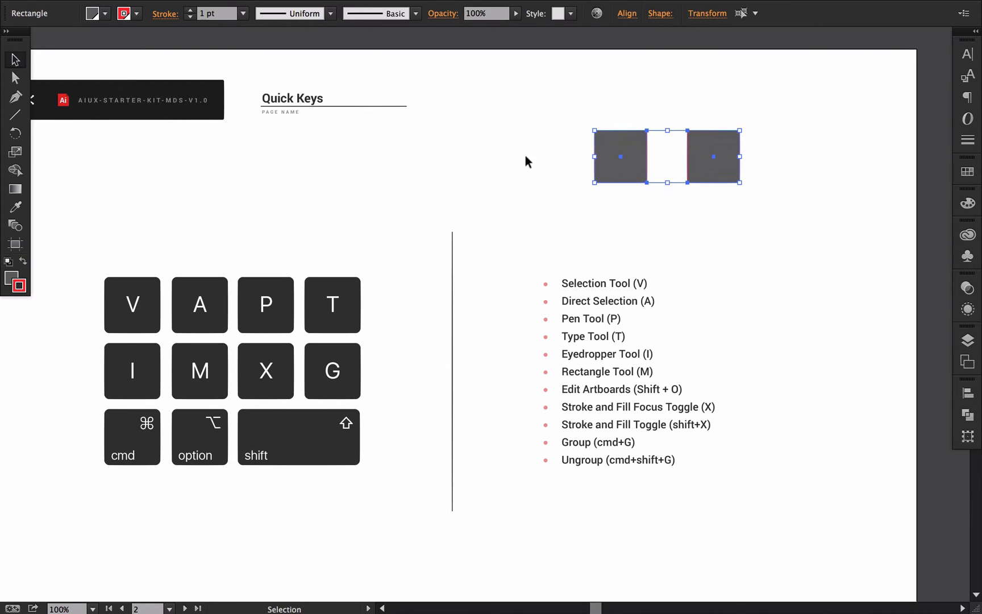
pyautogui.click(526, 155)
pyautogui.moveTo(618, 153); pyautogui.dragTo(559, 154)
# Ungroup the quick-keys content into its separate parts and deselect it
pyautogui.click(585, 326)
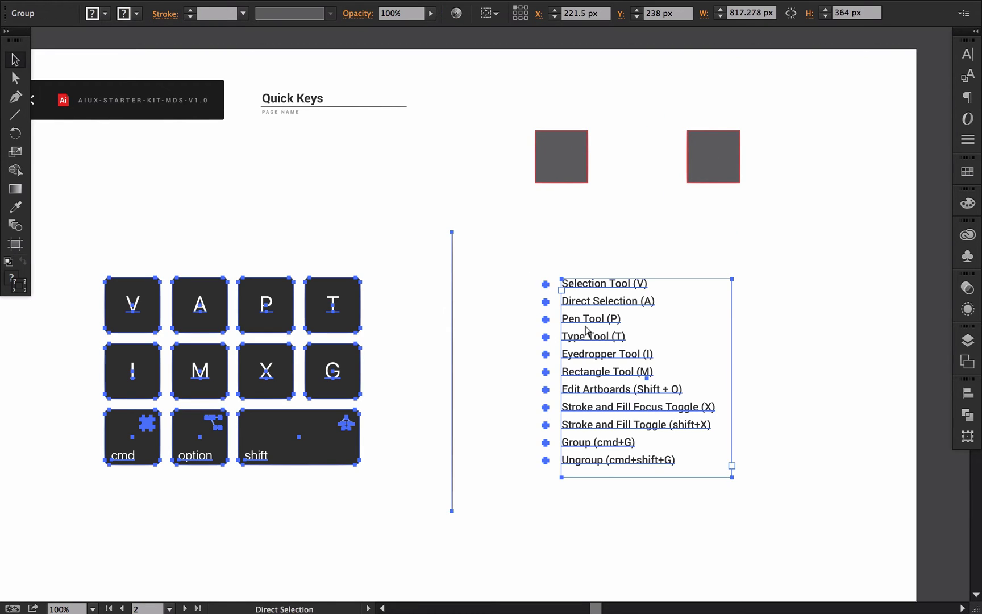
pyautogui.press('super+shift+g')
pyautogui.click(773, 320)
# Try moving the shortcut list, the divider line and the key block separately, undoing each move
pyautogui.click(587, 323)
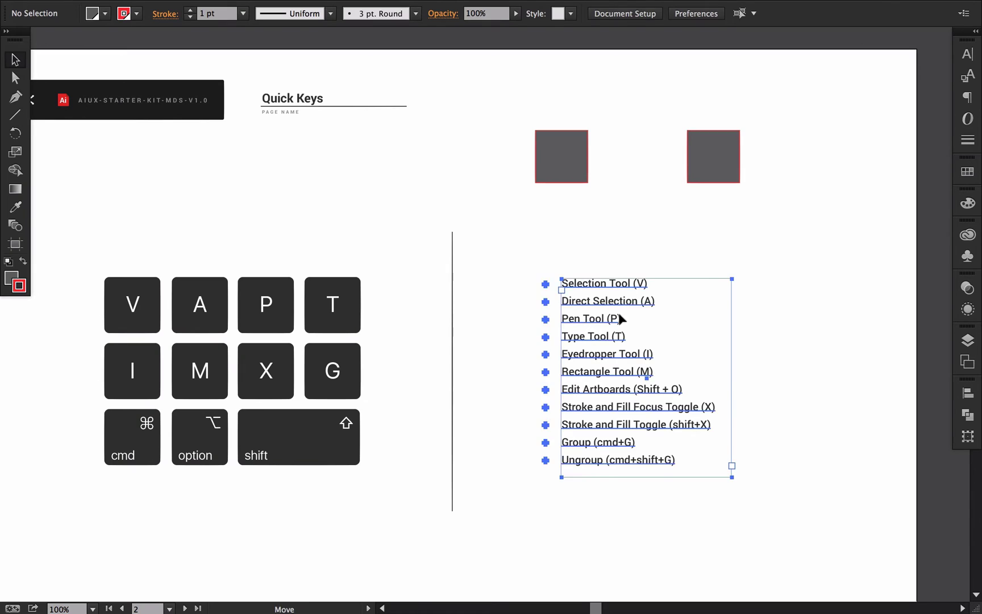
pyautogui.moveTo(621, 318); pyautogui.dragTo(693, 318)
pyautogui.press('super+z')
pyautogui.moveTo(450, 325); pyautogui.dragTo(470, 325)
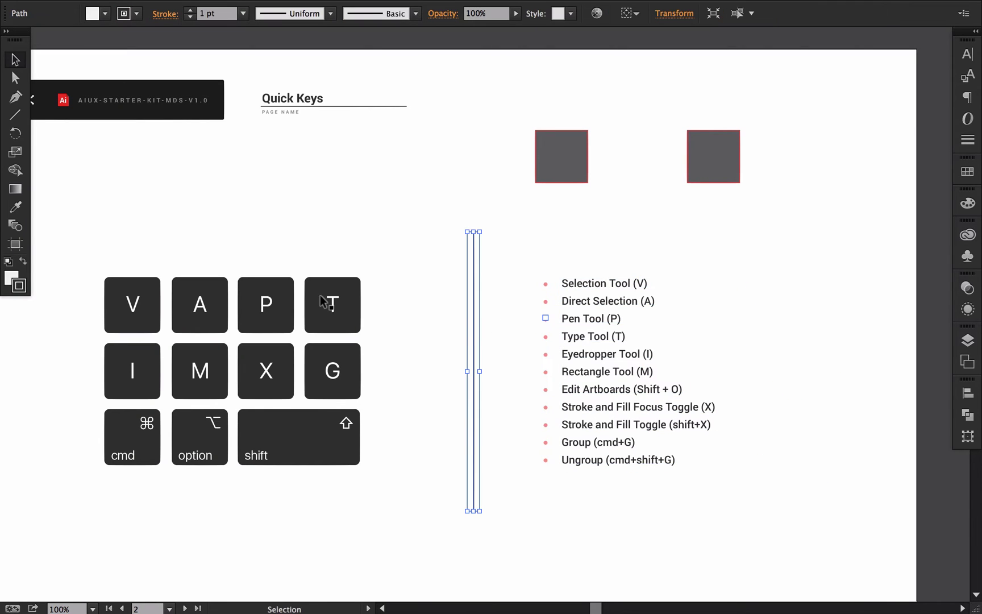
pyautogui.press('super+z')
pyautogui.moveTo(322, 296); pyautogui.dragTo(331, 210)
pyautogui.press('super+z')
pyautogui.moveTo(336, 315); pyautogui.dragTo(336, 232)
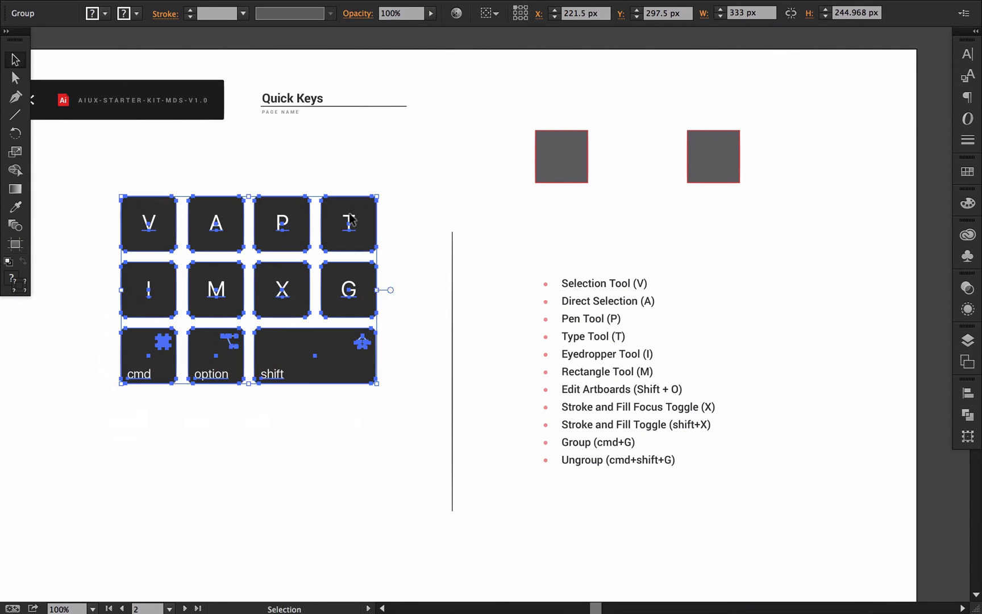
pyautogui.press('super+z')
pyautogui.click(335, 230)
# Group the key block, divider line and shortcut list together again, and check that they select as one object
pyautogui.moveTo(649, 420); pyautogui.dragTo(667, 428)
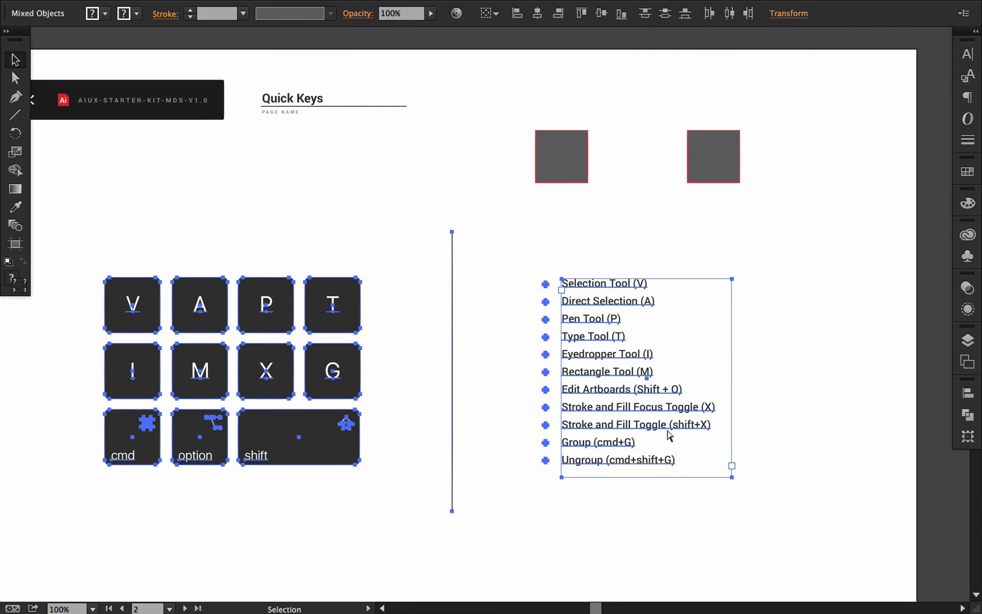
pyautogui.press('super+g')
pyautogui.click(844, 398)
pyautogui.keyDown('alt'); pyautogui.keyDown('super'); pyautogui.click(441, 333); pyautogui.keyUp('super'); pyautogui.keyUp('alt')
pyautogui.keyDown('alt'); pyautogui.keyDown('super'); pyautogui.click(442, 333); pyautogui.keyUp('super'); pyautogui.keyUp('alt')
pyautogui.moveTo(432, 333); pyautogui.dragTo(378, 332)
pyautogui.keyDown('super'); pyautogui.click(451, 309); pyautogui.keyUp('super')
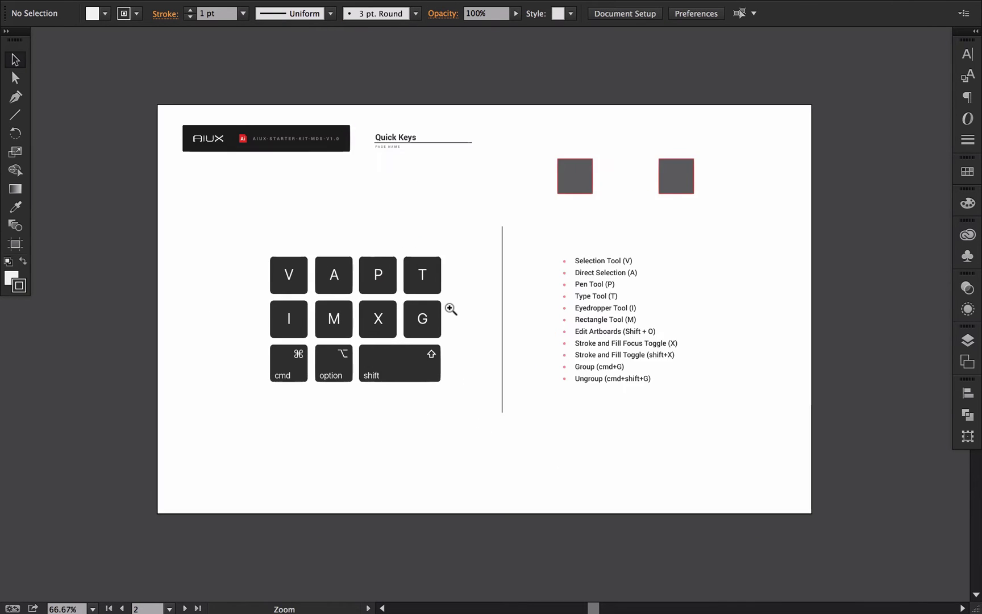
pyautogui.keyDown('super'); pyautogui.click(449, 309); pyautogui.keyUp('super')
pyautogui.moveTo(518, 335); pyautogui.dragTo(444, 338)
pyautogui.moveTo(353, 271)
pyautogui.mouseDown()
pyautogui.moveTo(289, 342)
pyautogui.moveTo(353, 277)
pyautogui.mouseUp()
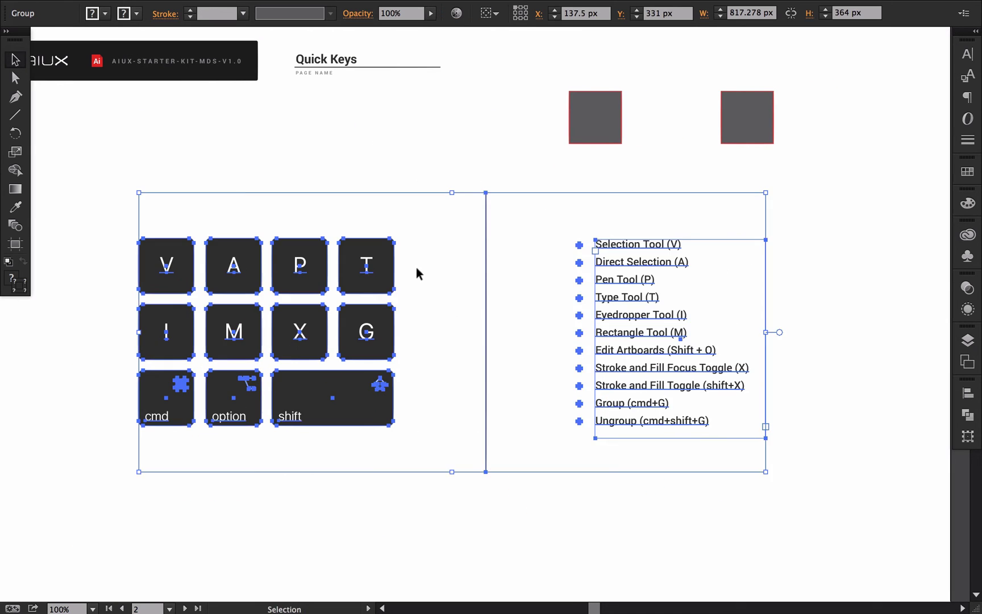
pyautogui.click(502, 229)
# Delete both small squares above the shortcut list
pyautogui.click(575, 131)
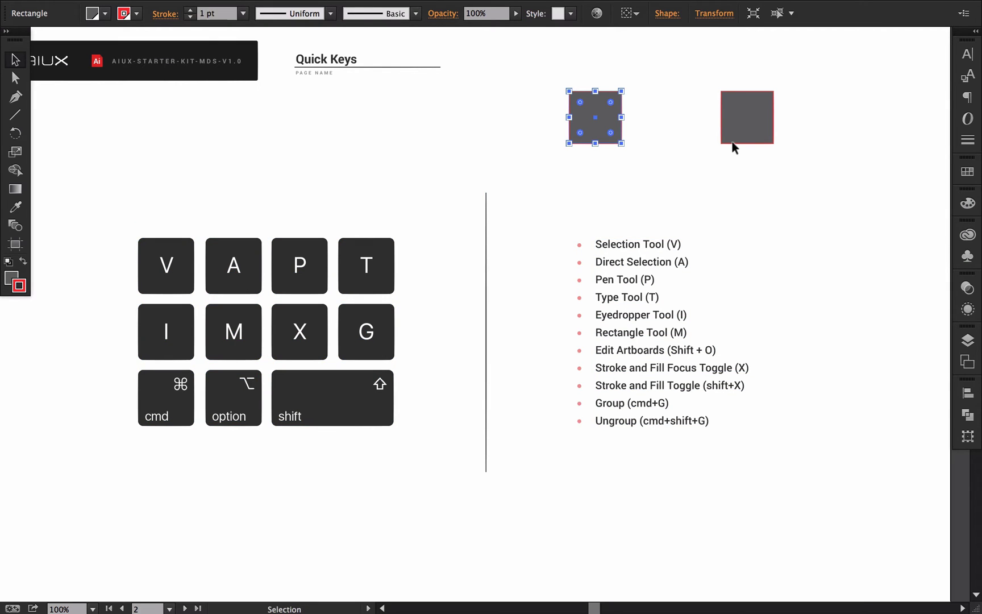
pyautogui.keyDown('shift'); pyautogui.click(742, 116); pyautogui.keyUp('shift')
pyautogui.press('Delete')
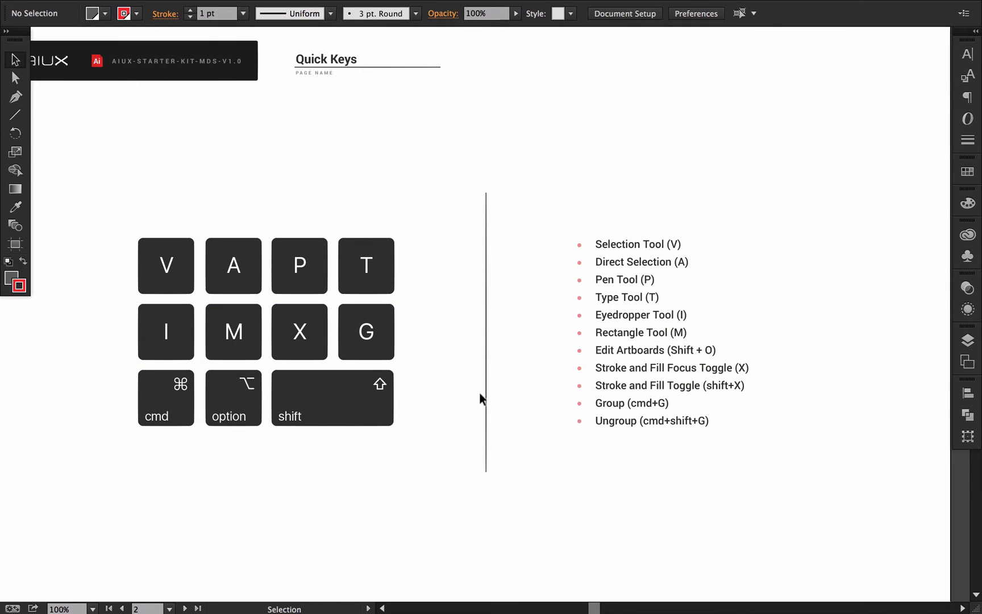
# Examine the colour squares and their hex labels on the Global Colors artboard
pyautogui.keyDown('alt'); pyautogui.click(479, 413); pyautogui.keyUp('alt')
pyautogui.scroll(-10, 461, 381)
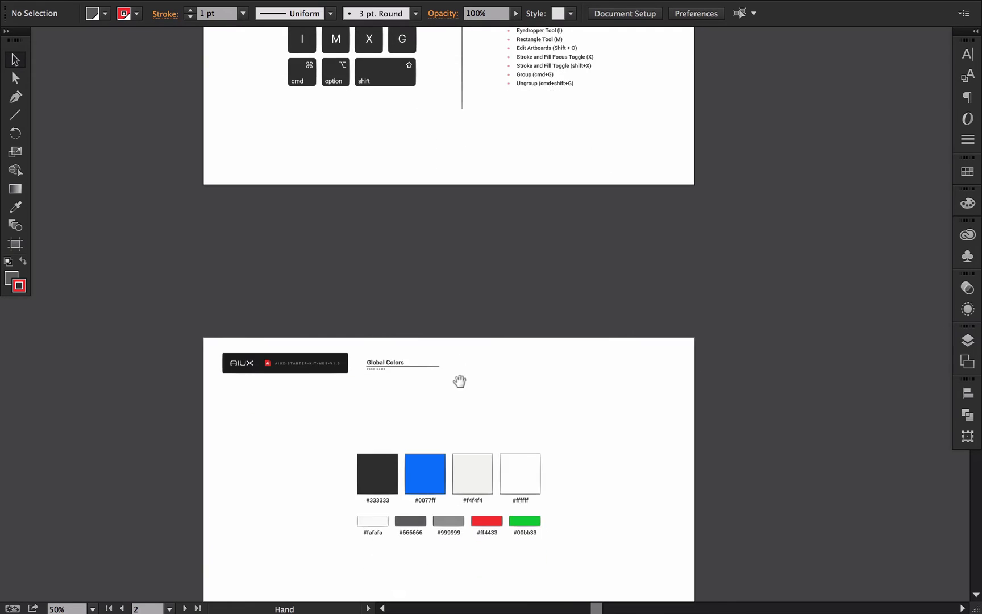
pyautogui.moveTo(427, 281); pyautogui.dragTo(567, 397)
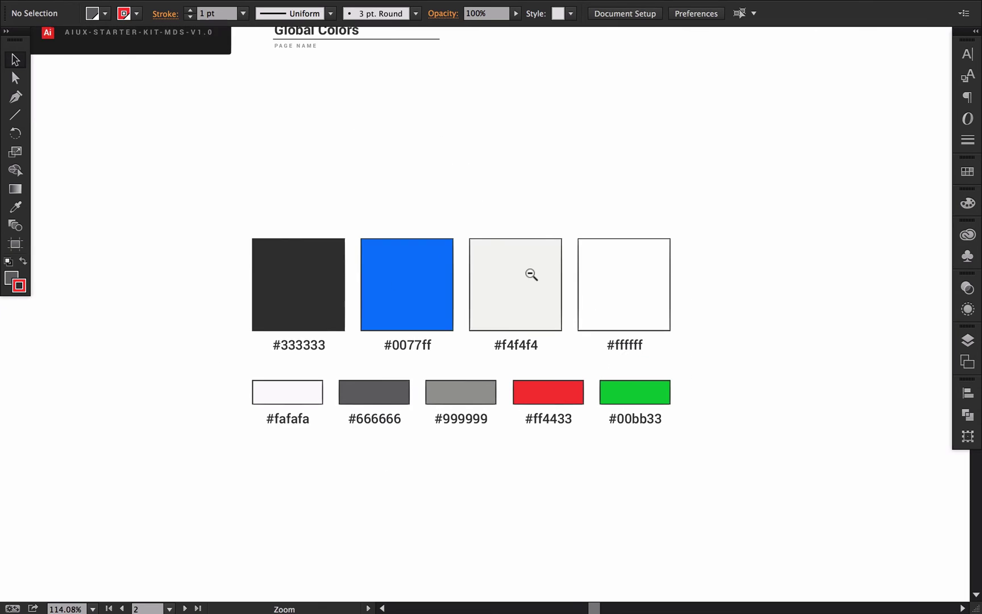
pyautogui.keyDown('alt'); pyautogui.click(530, 274); pyautogui.keyUp('alt')
pyautogui.moveTo(514, 259); pyautogui.dragTo(552, 188)
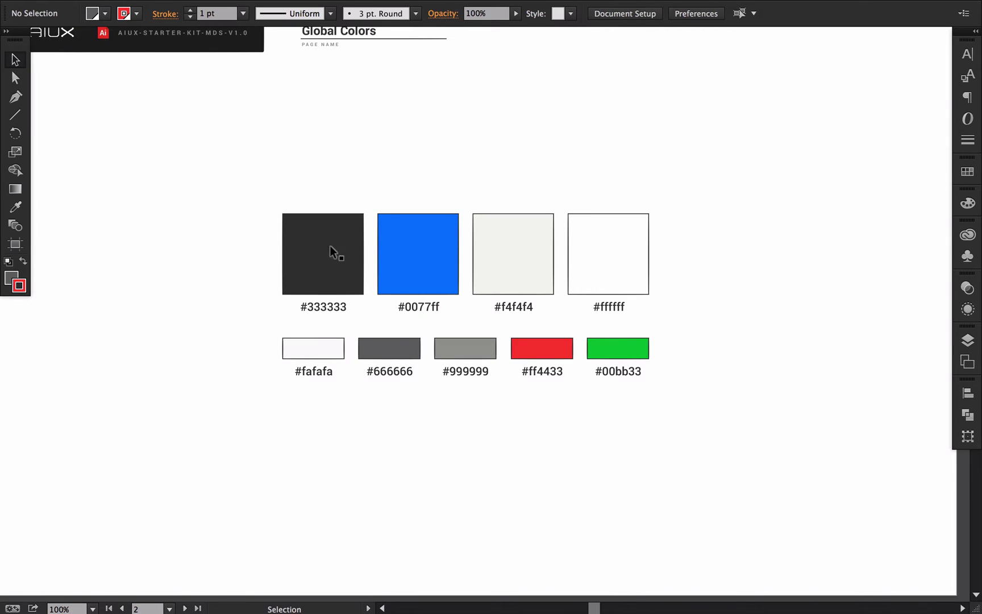
pyautogui.keyDown('alt'); pyautogui.click(495, 402); pyautogui.keyUp('alt')
pyautogui.moveTo(499, 290); pyautogui.dragTo(465, 400)
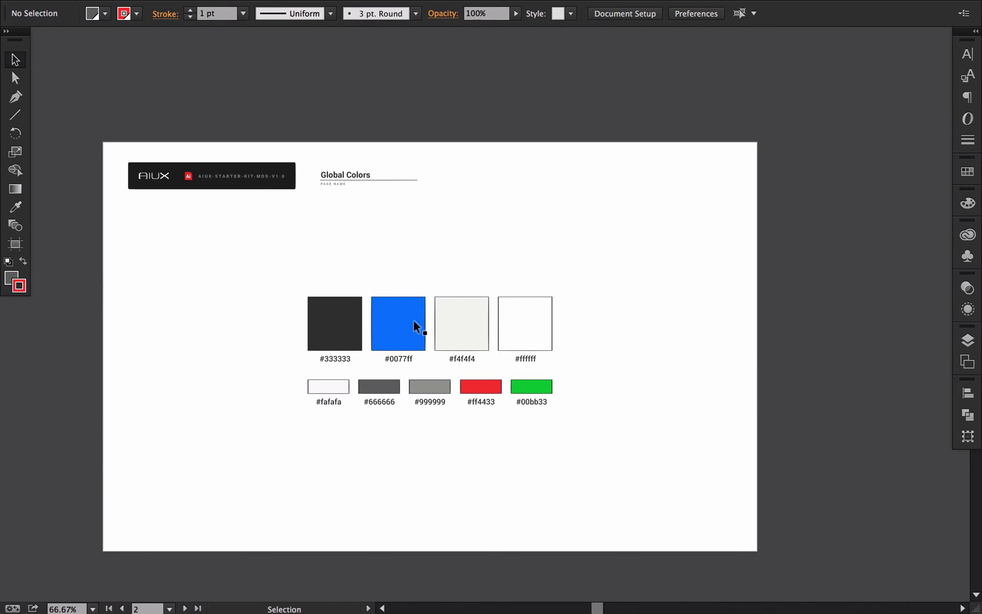
pyautogui.moveTo(417, 327); pyautogui.dragTo(508, 427)
# Survey the user story flow and device wireframe artboards beside the starter pages
pyautogui.keyDown('alt'); pyautogui.click(576, 318); pyautogui.keyUp('alt')
pyautogui.keyDown('alt'); pyautogui.click(576, 318); pyautogui.keyUp('alt')
pyautogui.keyDown('alt'); pyautogui.click(576, 318); pyautogui.keyUp('alt')
pyautogui.keyDown('alt'); pyautogui.click(577, 318); pyautogui.keyUp('alt')
pyautogui.keyDown('alt'); pyautogui.click(576, 318); pyautogui.keyUp('alt')
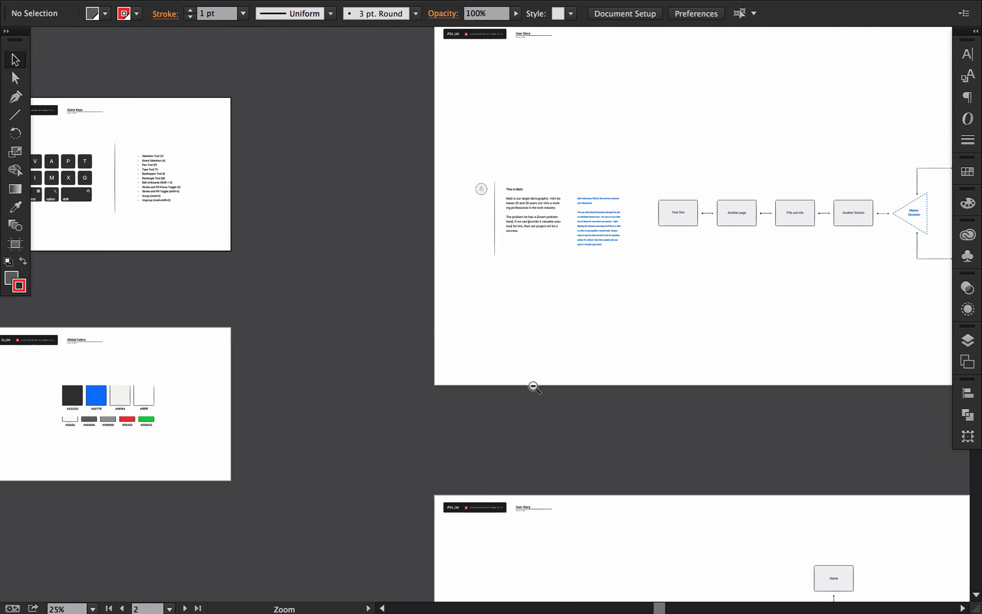
pyautogui.keyDown('alt'); pyautogui.click(532, 389); pyautogui.keyUp('alt')
pyautogui.keyDown('alt'); pyautogui.click(534, 389); pyautogui.keyUp('alt')
pyautogui.click(541, 391)
pyautogui.moveTo(531, 114); pyautogui.dragTo(515, 452)
pyautogui.scroll(3, 481, 99)
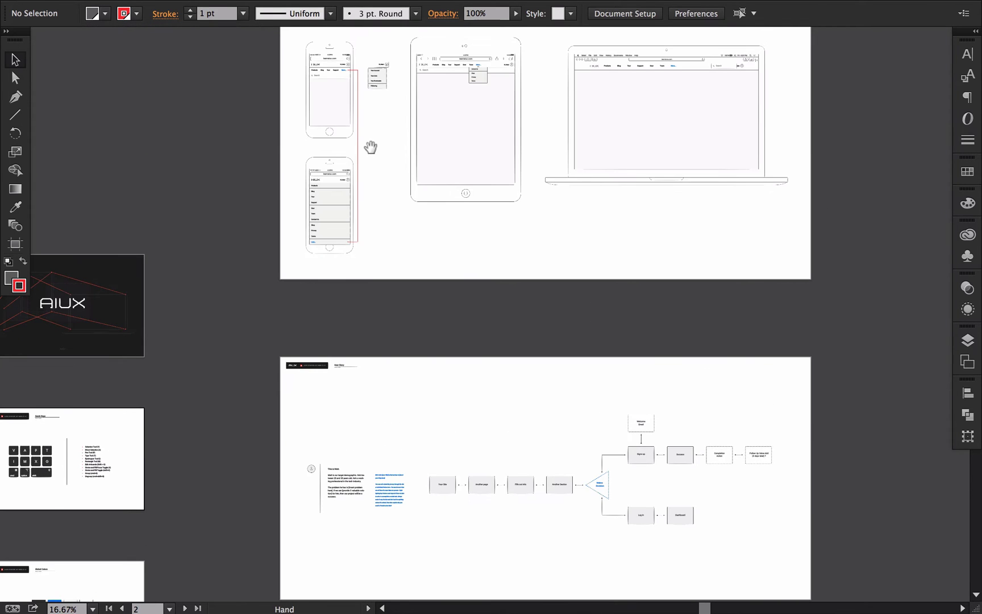
# Examine the phone wireframes' navigation, from the blue More... link to the expanded menu ending in Less..
pyautogui.hotkey('ctrl', 'space')
pyautogui.moveTo(324, 59); pyautogui.dragTo(623, 214)
pyautogui.moveTo(460, 124); pyautogui.dragTo(733, 304)
pyautogui.moveTo(511, 247); pyautogui.dragTo(680, 310)
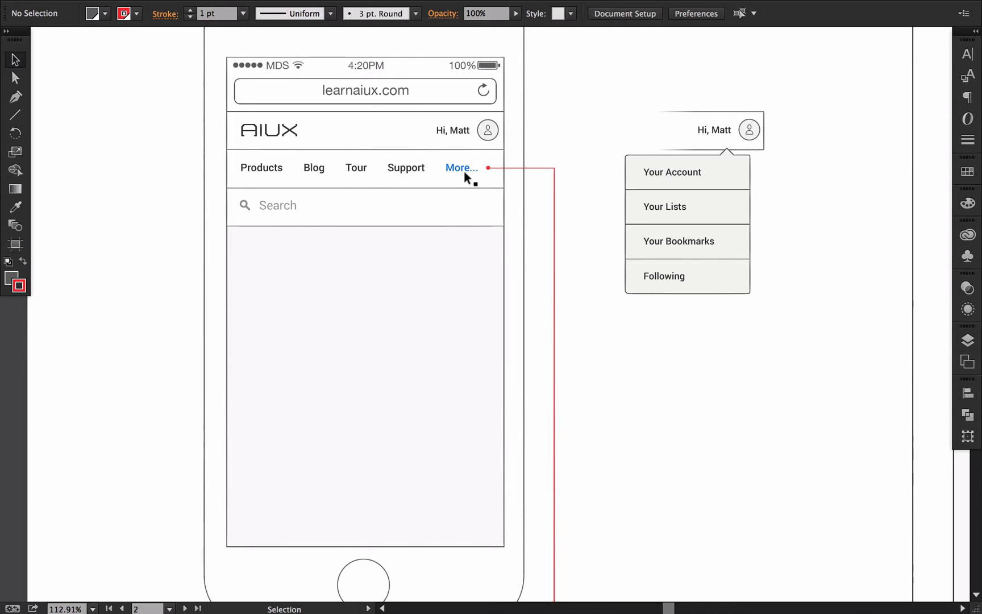
pyautogui.keyDown('alt'); pyautogui.keyDown('super'); pyautogui.click(450, 376); pyautogui.keyUp('super'); pyautogui.keyUp('alt')
pyautogui.keyDown('alt'); pyautogui.keyDown('super'); pyautogui.click(450, 377); pyautogui.keyUp('super'); pyautogui.keyUp('alt')
pyautogui.moveTo(449, 377); pyautogui.dragTo(408, 141)
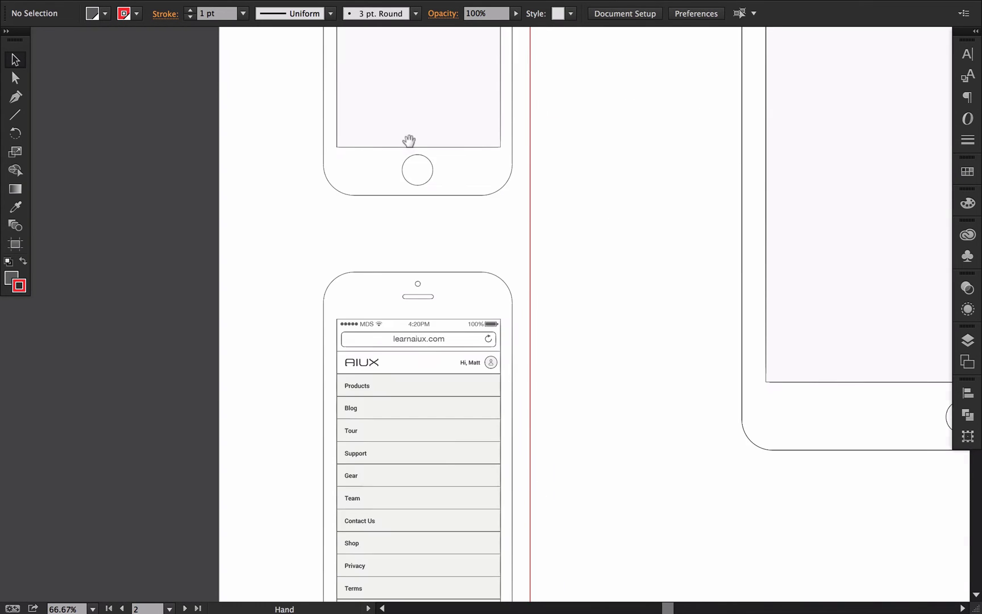
pyautogui.moveTo(451, 458); pyautogui.dragTo(451, 256)
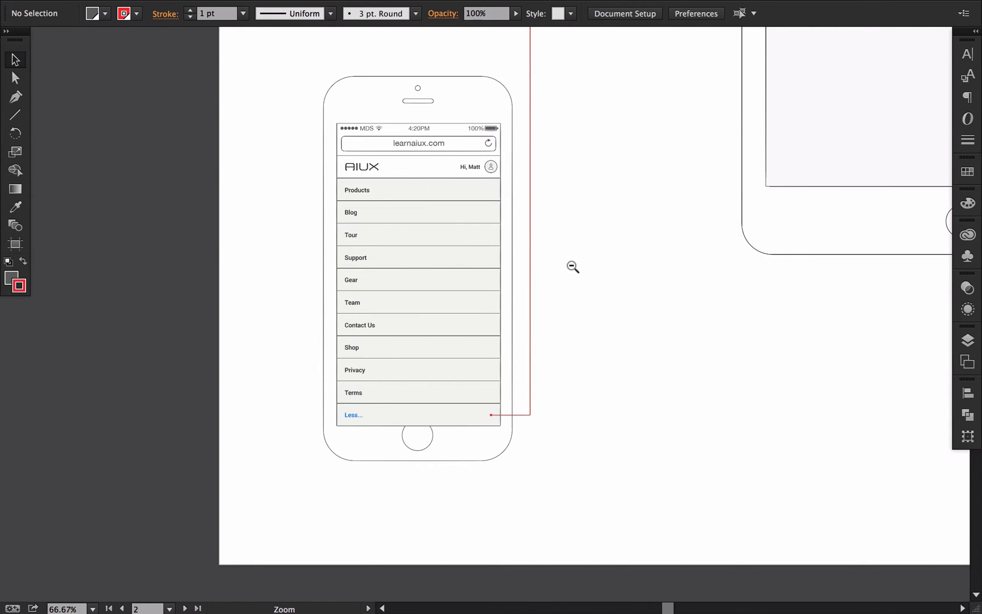
# Return to the Global Colors artboard and inspect its colour squares up close
pyautogui.keyDown('alt'); pyautogui.keyDown('super'); pyautogui.click(572, 266); pyautogui.keyUp('super'); pyautogui.keyUp('alt')
pyautogui.keyDown('alt'); pyautogui.keyDown('super'); pyautogui.click(572, 267); pyautogui.keyUp('super'); pyautogui.keyUp('alt')
pyautogui.keyDown('alt'); pyautogui.keyDown('super'); pyautogui.click(573, 266); pyautogui.keyUp('super'); pyautogui.keyUp('alt')
pyautogui.keyDown('alt'); pyautogui.keyDown('super'); pyautogui.click(572, 267); pyautogui.keyUp('super'); pyautogui.keyUp('alt')
pyautogui.moveTo(338, 483); pyautogui.dragTo(647, 177)
pyautogui.moveTo(446, 363); pyautogui.dragTo(477, 310)
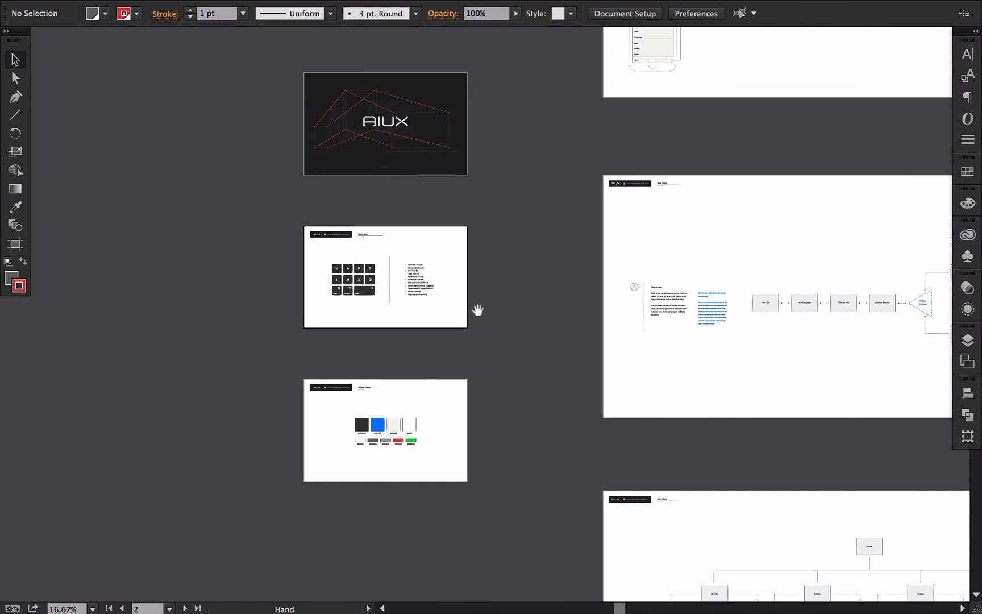
pyautogui.moveTo(343, 426); pyautogui.dragTo(598, 471)
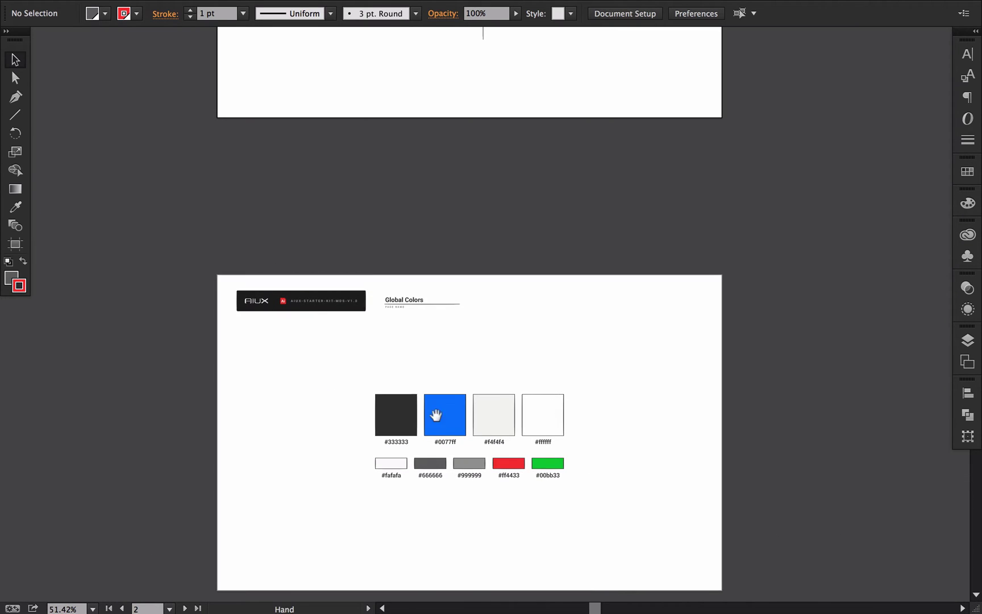
pyautogui.moveTo(435, 415); pyautogui.dragTo(586, 309)
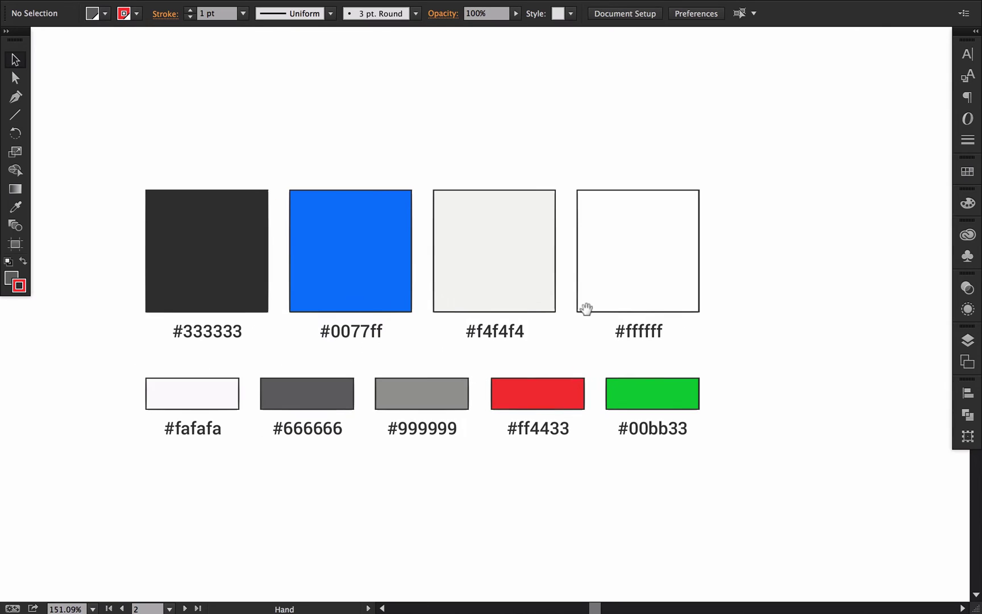
# Inspect the #f4f4f4, #ffffff and #333333 squares one after another with Direct Selection, and deselect
pyautogui.press('a')
pyautogui.click(490, 249)
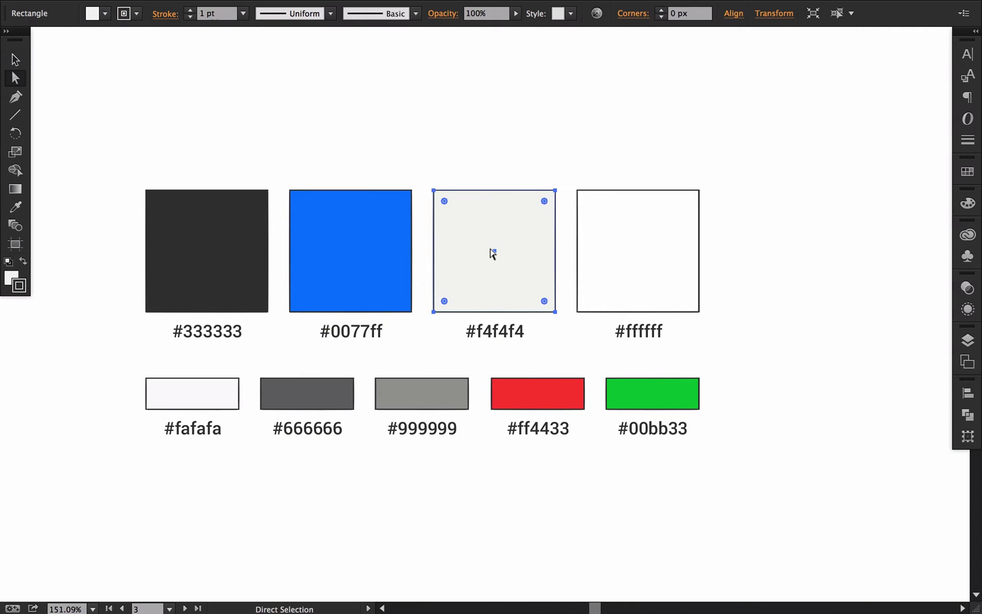
pyautogui.click(642, 296)
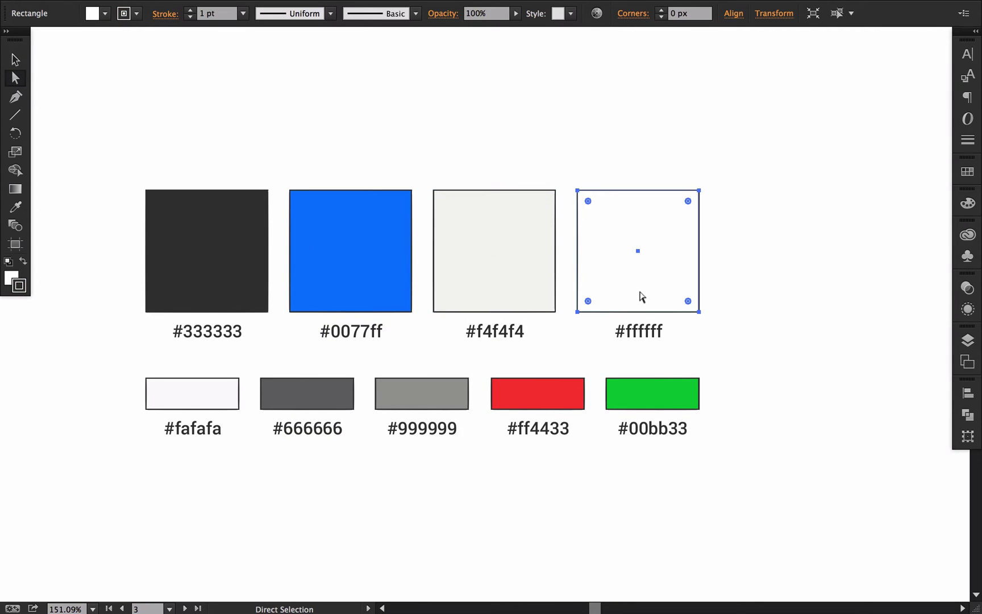
pyautogui.click(203, 259)
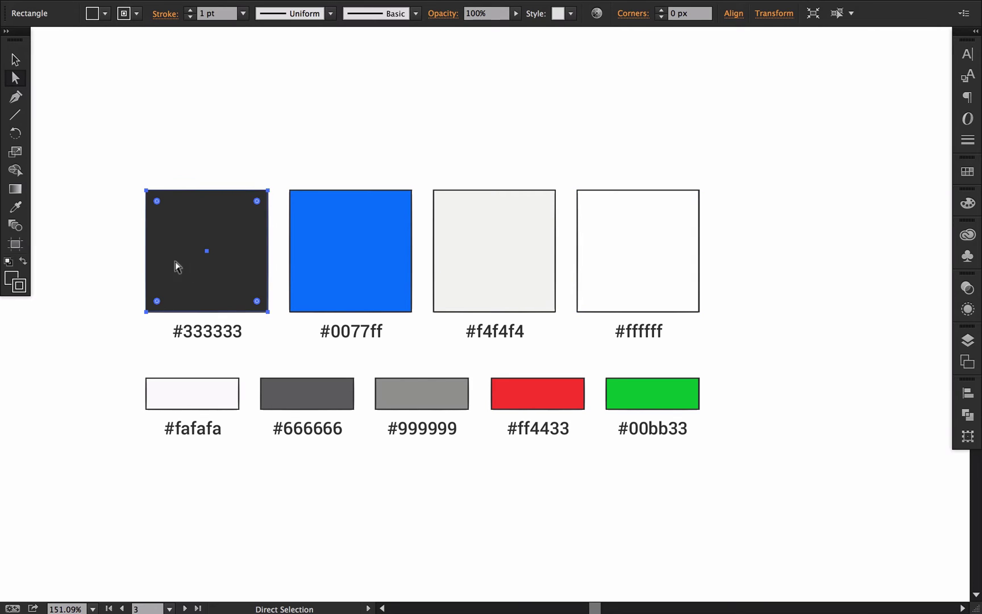
pyautogui.click(164, 137)
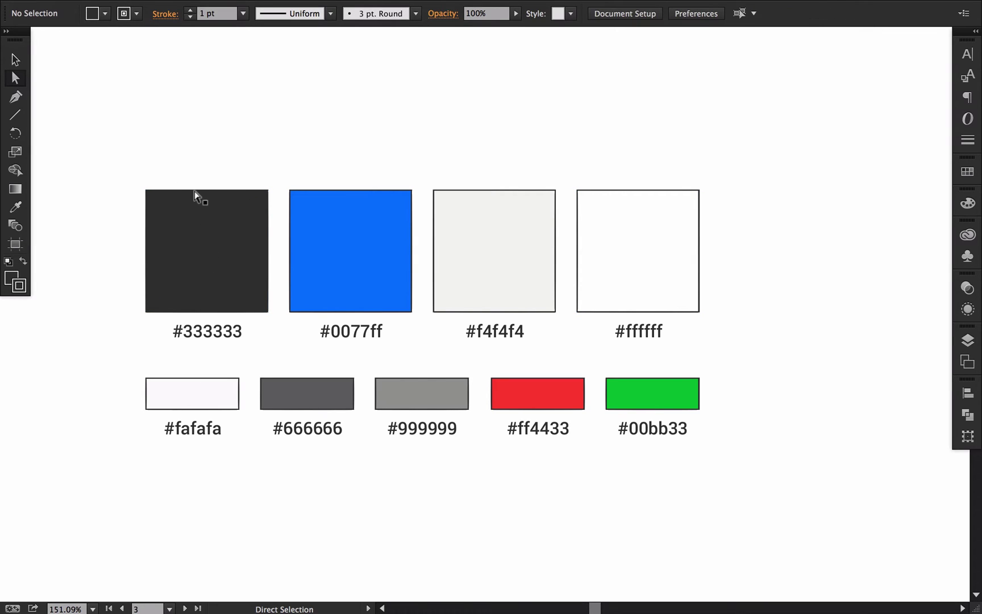
# Try the default fill and stroke on the #0077ff square, undo the change, and deselect the square
pyautogui.click(356, 241)
pyautogui.press('d')
pyautogui.click(386, 176)
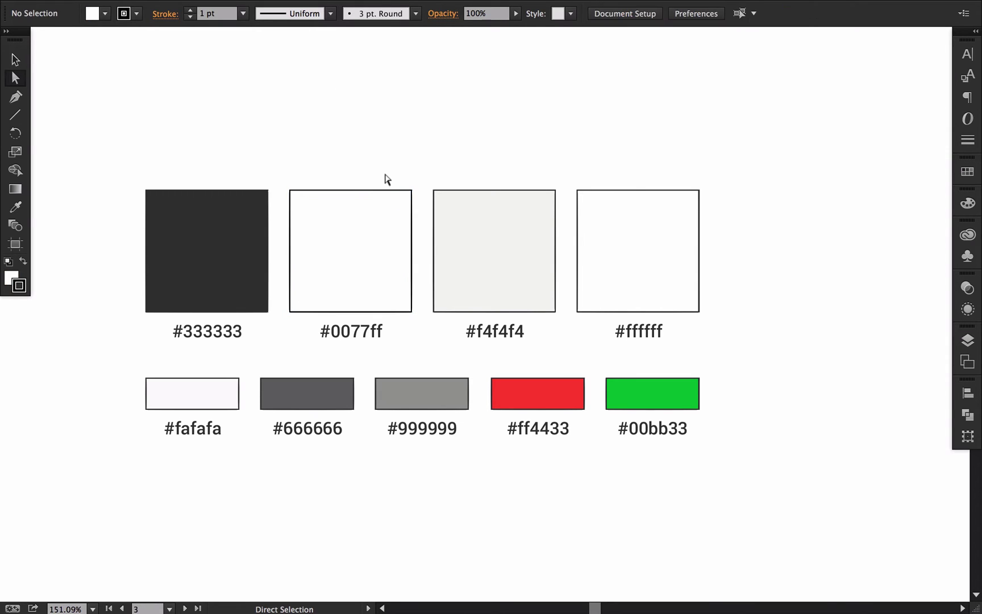
pyautogui.press('super+z')
pyautogui.click(390, 124)
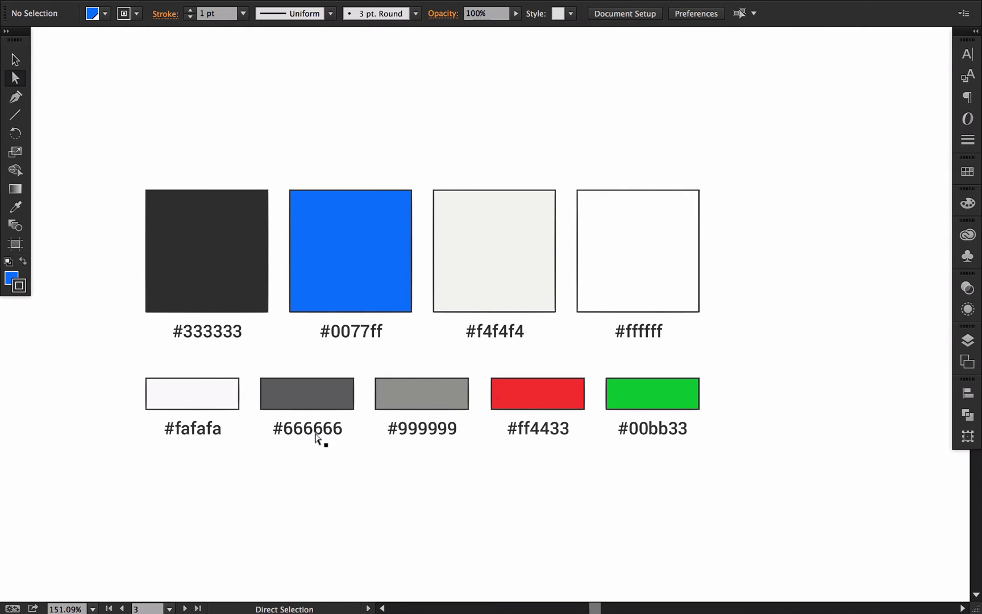
# Open the document's Swatches and display them as a named list
pyautogui.press('z')
pyautogui.moveTo(482, 448); pyautogui.dragTo(405, 380)
pyautogui.click(405, 380)
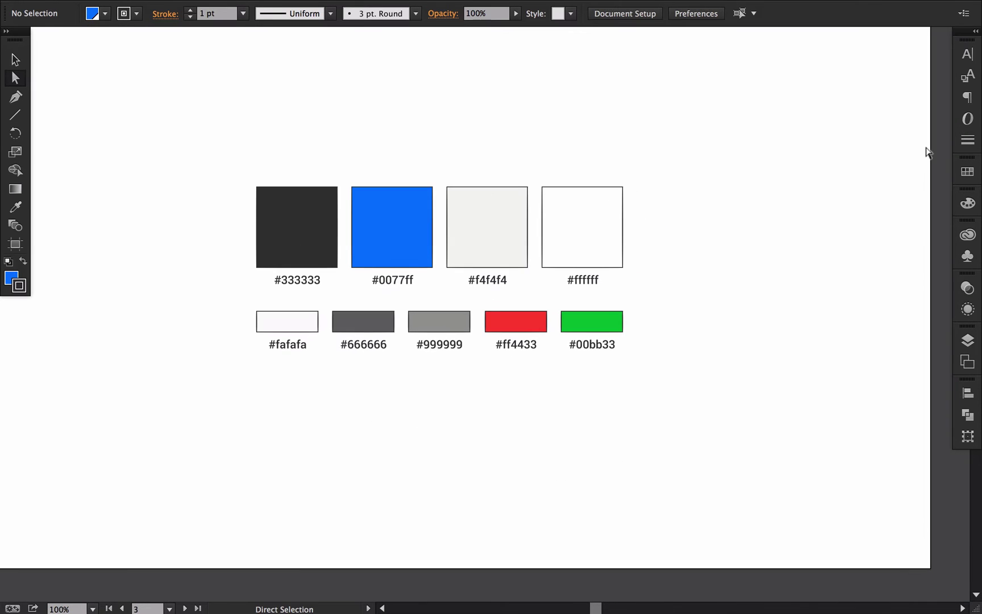
pyautogui.click(968, 171)
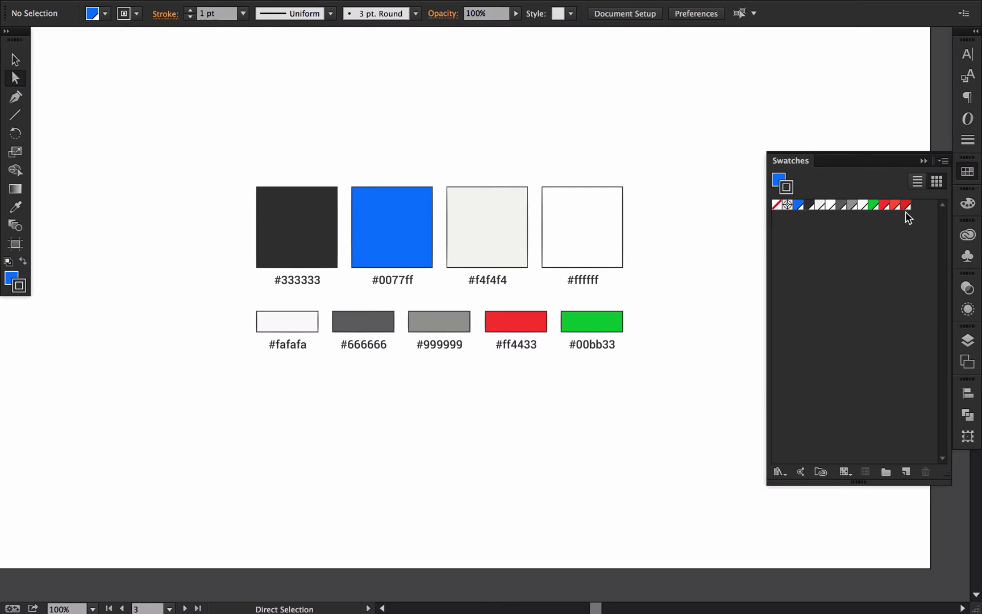
pyautogui.click(918, 181)
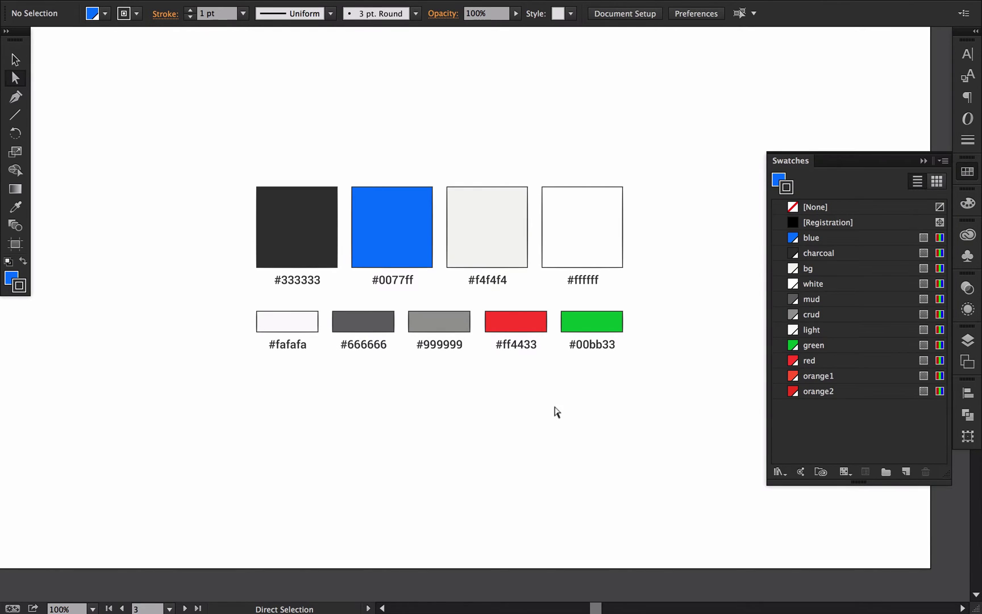
# Survey where blue is used across the user story, sitemap and Devices artboards
pyautogui.keyDown('alt'); pyautogui.keyDown('super'); pyautogui.click(629, 296); pyautogui.keyUp('super'); pyautogui.keyUp('alt')
pyautogui.keyDown('alt'); pyautogui.keyDown('super'); pyautogui.click(629, 295); pyautogui.keyUp('super'); pyautogui.keyUp('alt')
pyautogui.keyDown('alt'); pyautogui.keyDown('super'); pyautogui.click(629, 295); pyautogui.keyUp('super'); pyautogui.keyUp('alt')
pyautogui.moveTo(507, 283); pyautogui.dragTo(391, 392)
pyautogui.keyDown('alt'); pyautogui.keyDown('super'); pyautogui.click(610, 256); pyautogui.keyUp('super'); pyautogui.keyUp('alt')
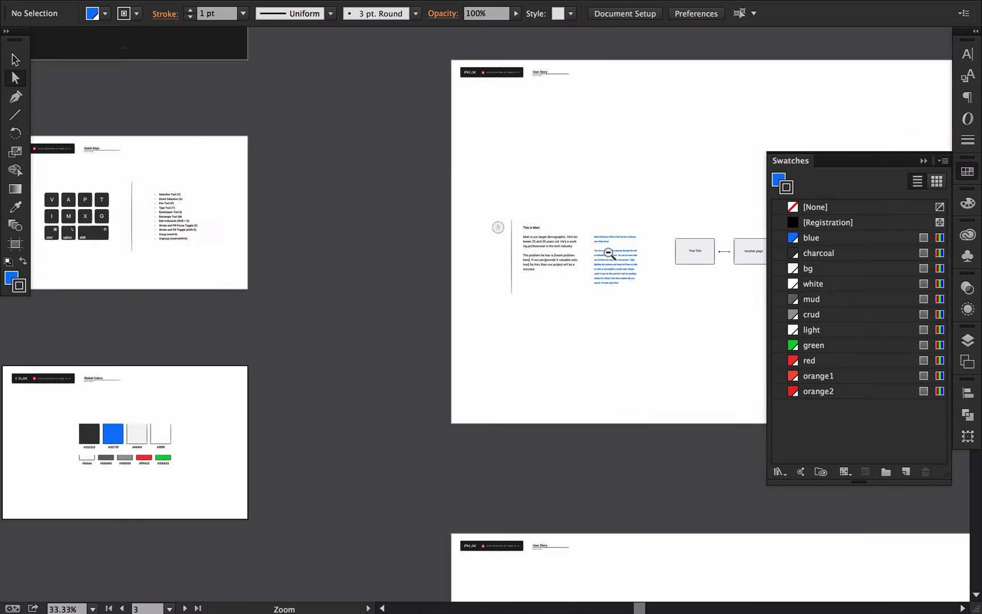
pyautogui.keyDown('alt'); pyautogui.keyDown('super'); pyautogui.click(609, 255); pyautogui.keyUp('super'); pyautogui.keyUp('alt')
pyautogui.keyDown('alt'); pyautogui.keyDown('super'); pyautogui.click(485, 296); pyautogui.keyUp('super'); pyautogui.keyUp('alt')
pyautogui.moveTo(552, 370); pyautogui.dragTo(453, 316)
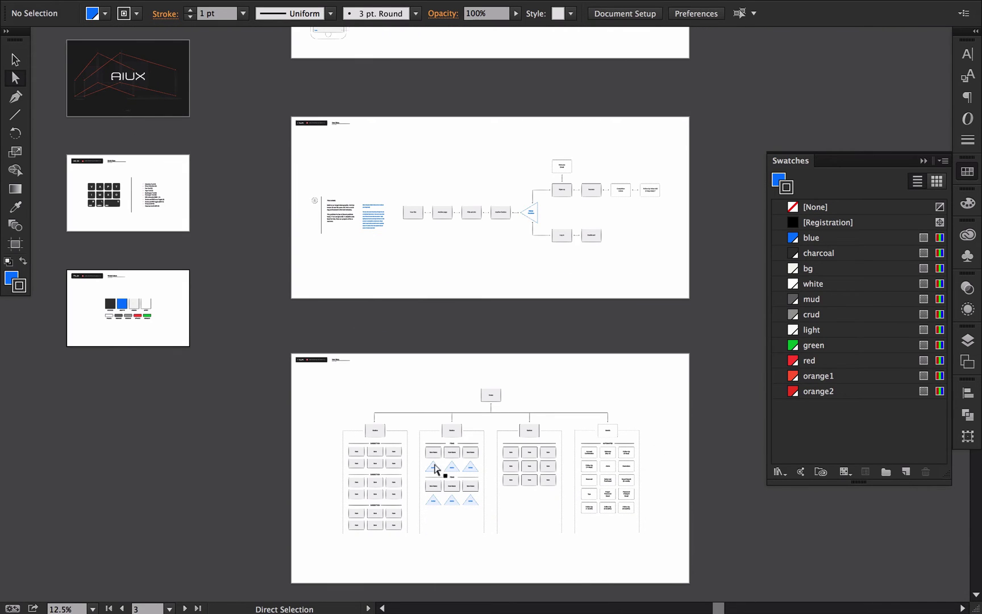
pyautogui.moveTo(449, 161); pyautogui.dragTo(432, 316)
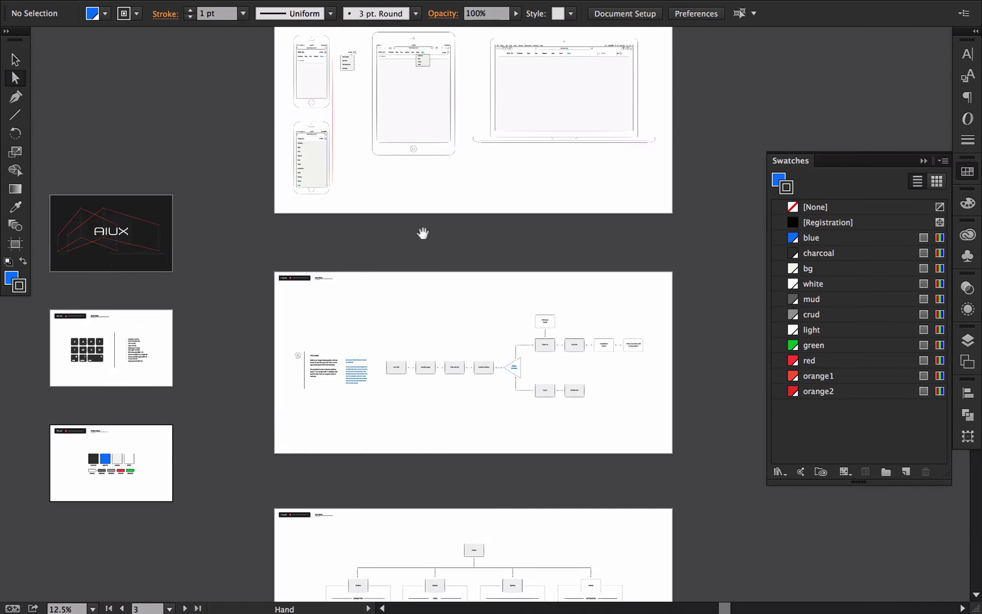
pyautogui.moveTo(415, 125); pyautogui.dragTo(414, 213)
pyautogui.moveTo(344, 149); pyautogui.dragTo(557, 291)
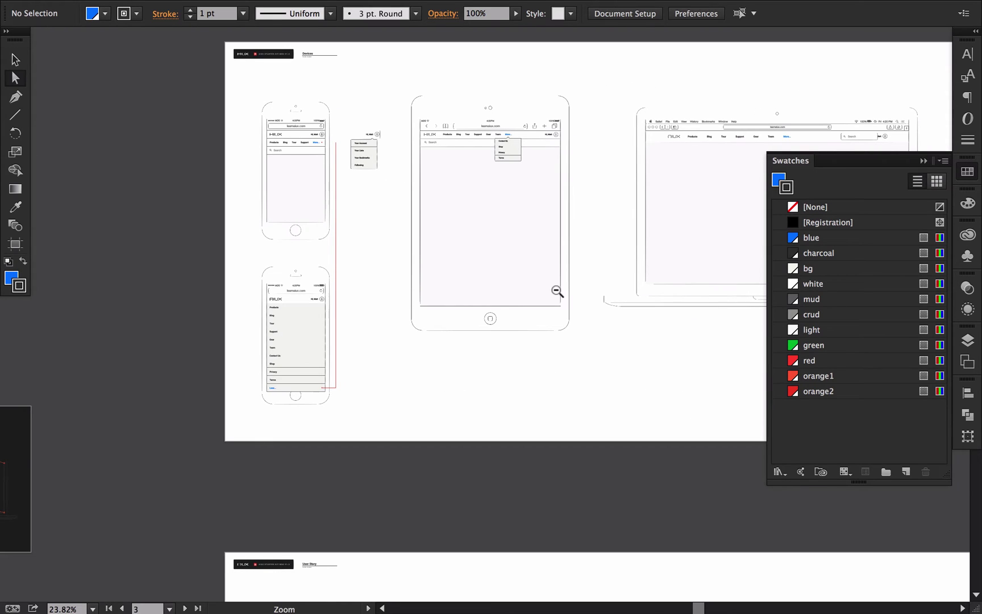
# Change the global blue swatch to an orange with RGB values 224, 119, 40
pyautogui.doubleClick(782, 242)
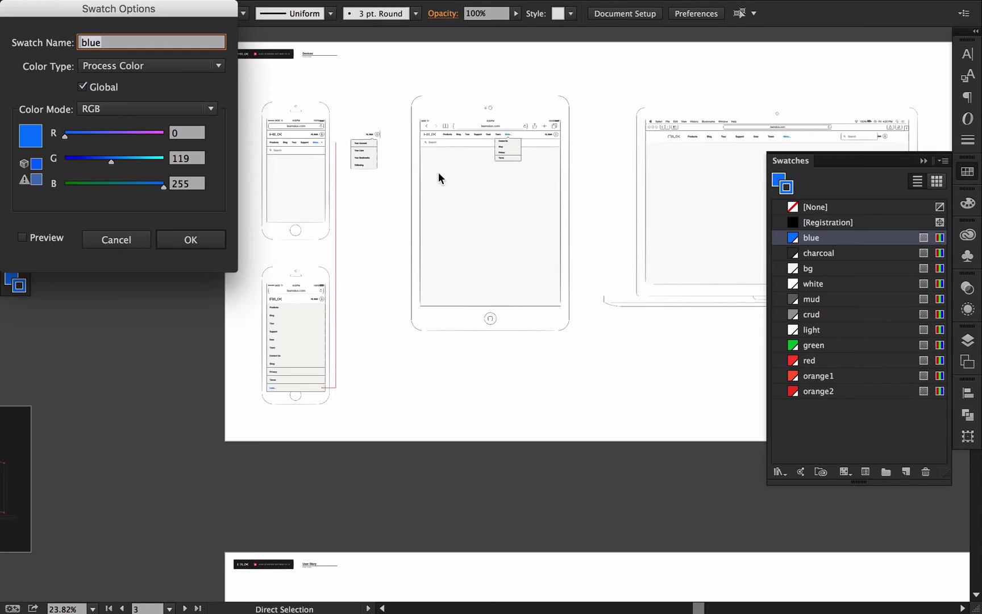
pyautogui.moveTo(67, 140); pyautogui.dragTo(154, 139)
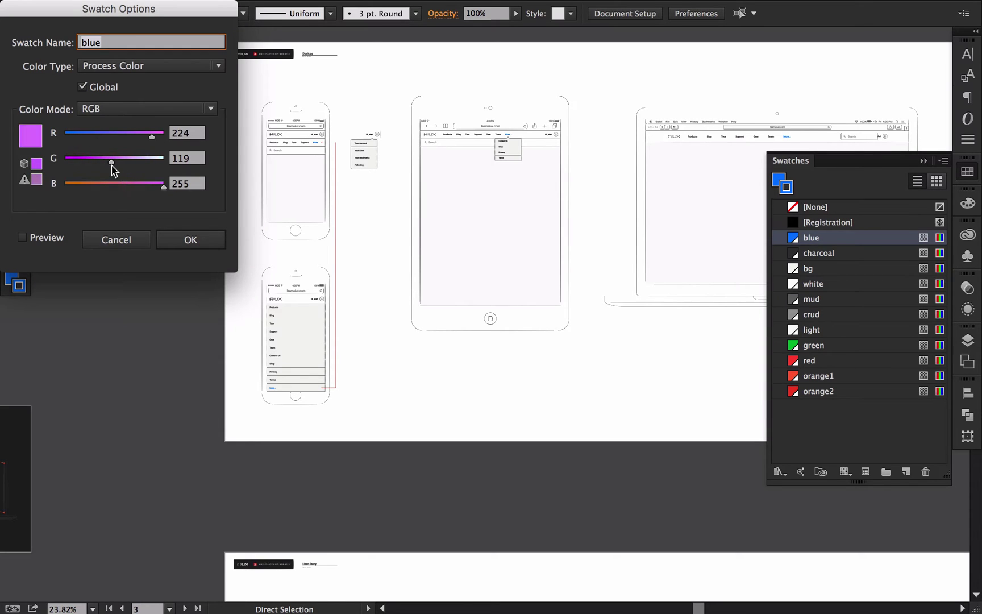
pyautogui.moveTo(154, 192); pyautogui.dragTo(83, 190)
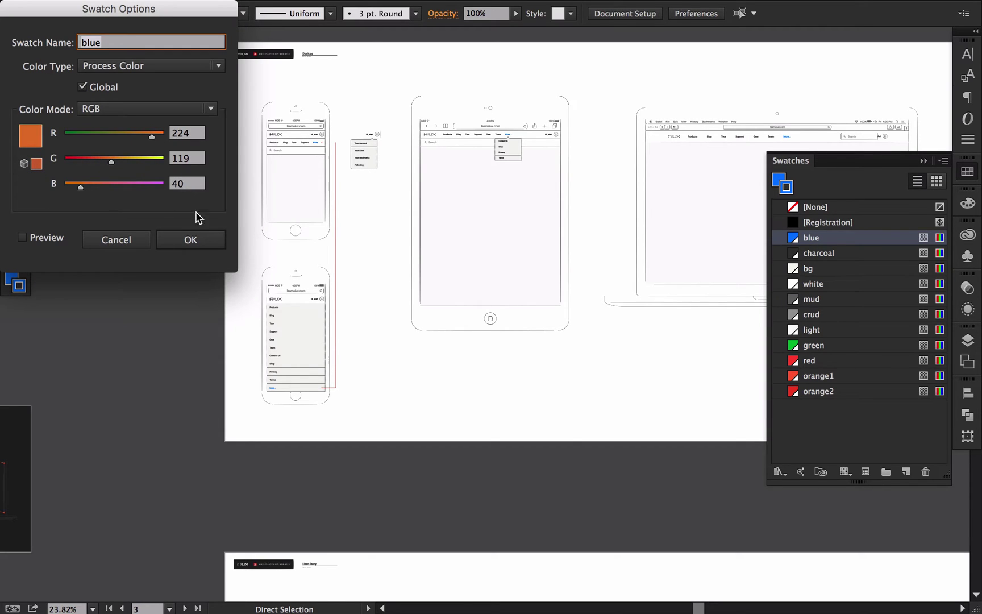
pyautogui.click(191, 239)
# Check the orange recolouring on the Global Colors artboard and the sitemap's Action triangles
pyautogui.keyDown('alt'); pyautogui.keyDown('super'); pyautogui.click(379, 402); pyautogui.keyUp('super'); pyautogui.keyUp('alt')
pyautogui.keyDown('alt'); pyautogui.keyDown('super'); pyautogui.click(378, 401); pyautogui.keyUp('super'); pyautogui.keyUp('alt')
pyautogui.moveTo(406, 364); pyautogui.dragTo(315, 267)
pyautogui.moveTo(221, 418); pyautogui.dragTo(622, 566)
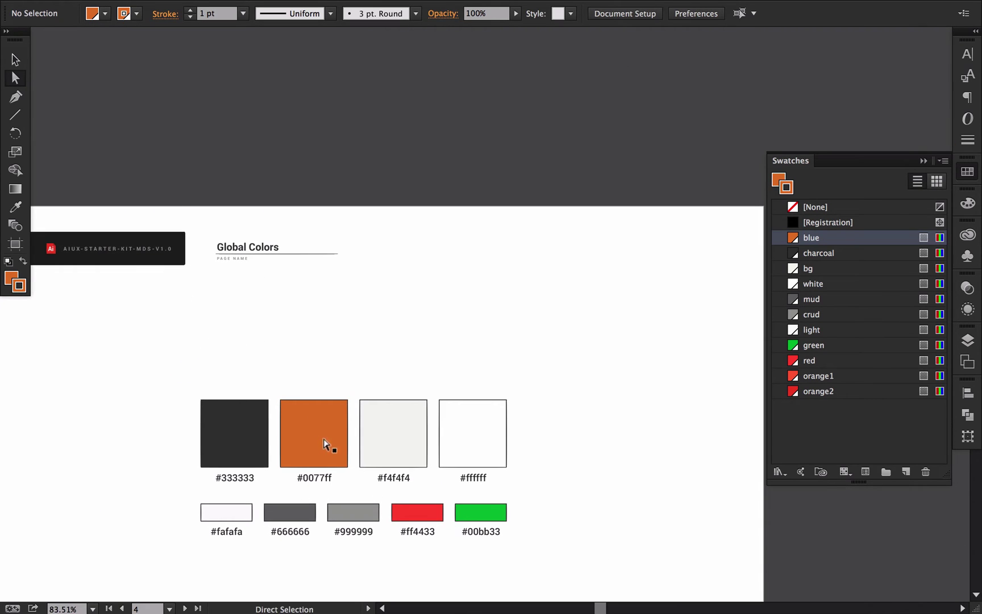
pyautogui.keyDown('alt'); pyautogui.keyDown('super'); pyautogui.click(604, 445); pyautogui.keyUp('super'); pyautogui.keyUp('alt')
pyautogui.keyDown('alt'); pyautogui.keyDown('super'); pyautogui.click(604, 445); pyautogui.keyUp('super'); pyautogui.keyUp('alt')
pyautogui.keyDown('alt'); pyautogui.keyDown('super'); pyautogui.click(605, 445); pyautogui.keyUp('super'); pyautogui.keyUp('alt')
pyautogui.keyDown('super'); pyautogui.click(605, 445); pyautogui.keyUp('super')
pyautogui.moveTo(624, 359); pyautogui.dragTo(302, 274)
pyautogui.moveTo(502, 346); pyautogui.dragTo(66, 157)
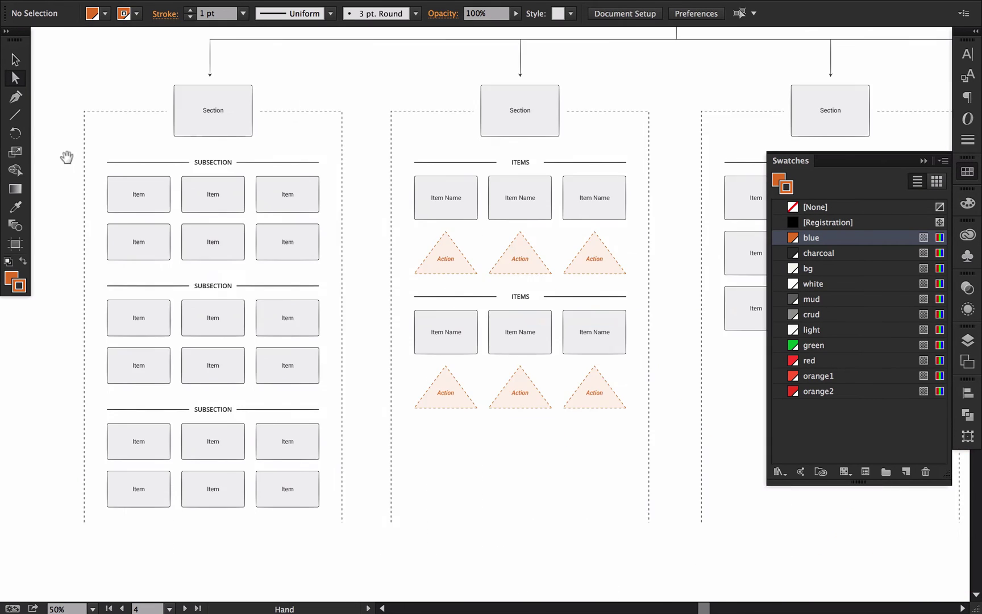
# Check the recolouring on the User Story flow artboard and undo the orange swatch change
pyautogui.keyDown('alt'); pyautogui.keyDown('super'); pyautogui.click(524, 243); pyautogui.keyUp('super'); pyautogui.keyUp('alt')
pyautogui.keyDown('alt'); pyautogui.keyDown('super'); pyautogui.click(524, 243); pyautogui.keyUp('super'); pyautogui.keyUp('alt')
pyautogui.keyDown('alt'); pyautogui.keyDown('super'); pyautogui.click(524, 244); pyautogui.keyUp('super'); pyautogui.keyUp('alt')
pyautogui.keyDown('super'); pyautogui.click(524, 243); pyautogui.keyUp('super')
pyautogui.moveTo(443, 156); pyautogui.dragTo(498, 404)
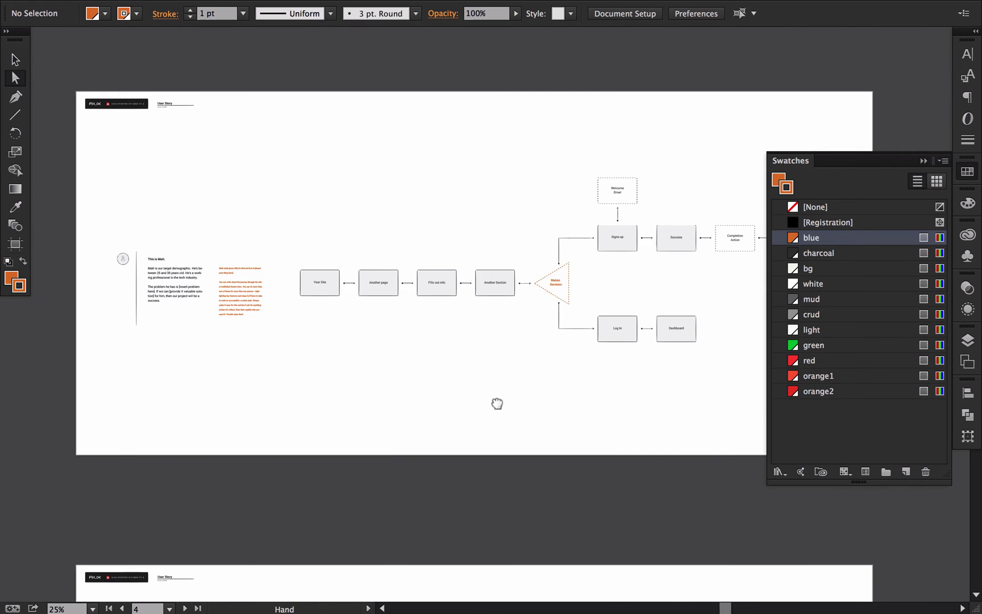
pyautogui.moveTo(384, 251); pyautogui.dragTo(440, 333)
pyautogui.press('super+z')
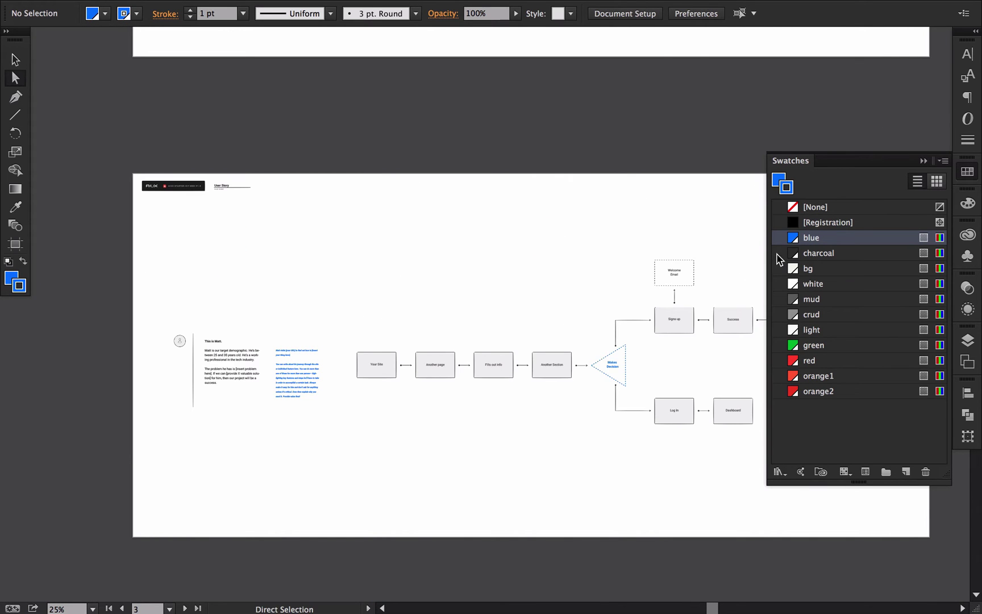
# Change the global blue swatch to a bright green with RGB values 0, 255, 0
pyautogui.doubleClick(792, 238)
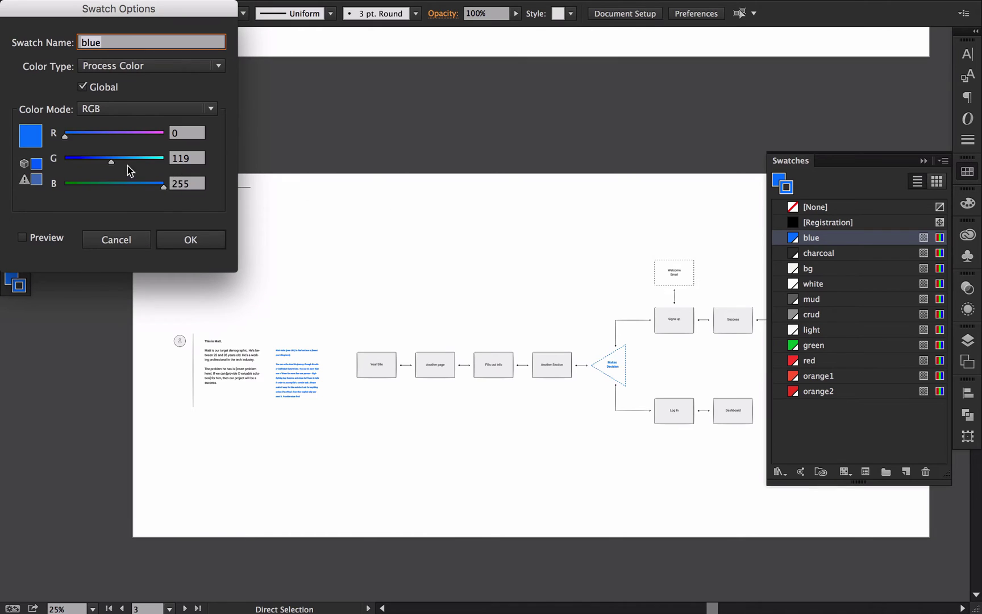
pyautogui.moveTo(111, 162); pyautogui.dragTo(62, 192)
pyautogui.click(197, 239)
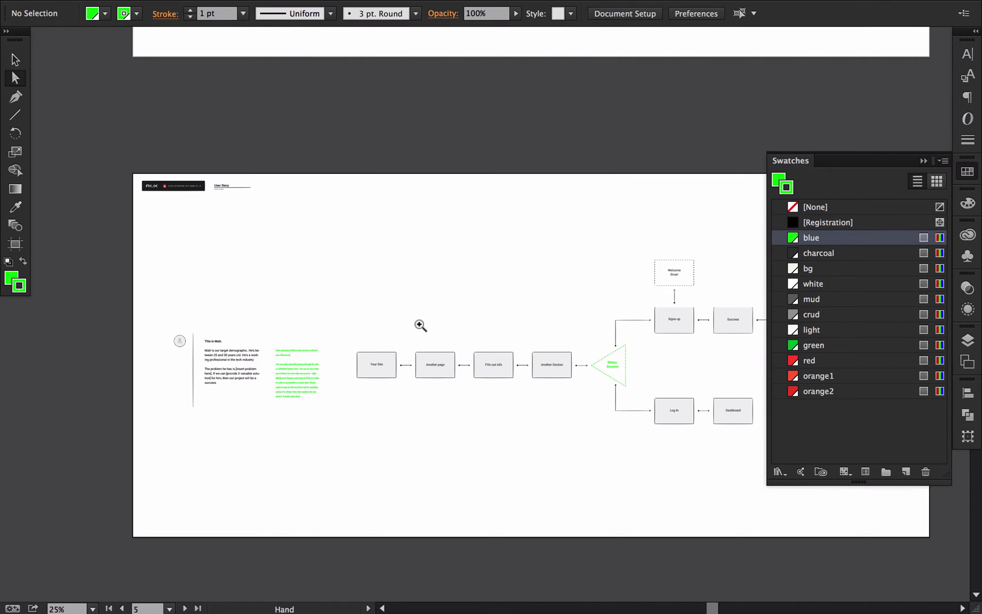
# Inspect the Makes Decision triangle in the user story flow up close
pyautogui.keyDown('super'); pyautogui.click(426, 328); pyautogui.keyUp('super')
pyautogui.keyDown('super'); pyautogui.click(427, 328); pyautogui.keyUp('super')
pyautogui.keyDown('super'); pyautogui.click(427, 329); pyautogui.keyUp('super')
pyautogui.moveTo(494, 382); pyautogui.dragTo(249, 338)
pyautogui.moveTo(472, 413); pyautogui.dragTo(171, 413)
pyautogui.moveTo(641, 349); pyautogui.dragTo(629, 461)
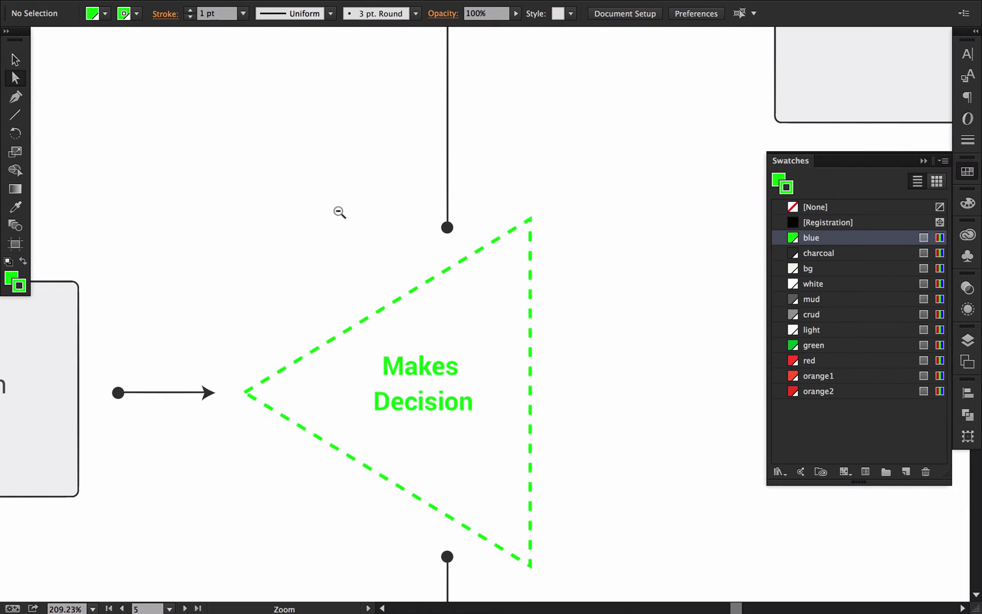
# Inspect the phone wireframe's More... link, cancel the reopened swatch options and undo the green swatch change
pyautogui.keyDown('alt'); pyautogui.keyDown('super'); pyautogui.click(340, 212); pyautogui.keyUp('super'); pyautogui.keyUp('alt')
pyautogui.keyDown('alt'); pyautogui.keyDown('super'); pyautogui.click(340, 213); pyautogui.keyUp('super'); pyautogui.keyUp('alt')
pyautogui.keyDown('alt'); pyautogui.keyDown('super'); pyautogui.click(340, 213); pyautogui.keyUp('super'); pyautogui.keyUp('alt')
pyautogui.moveTo(466, 291); pyautogui.dragTo(343, 292)
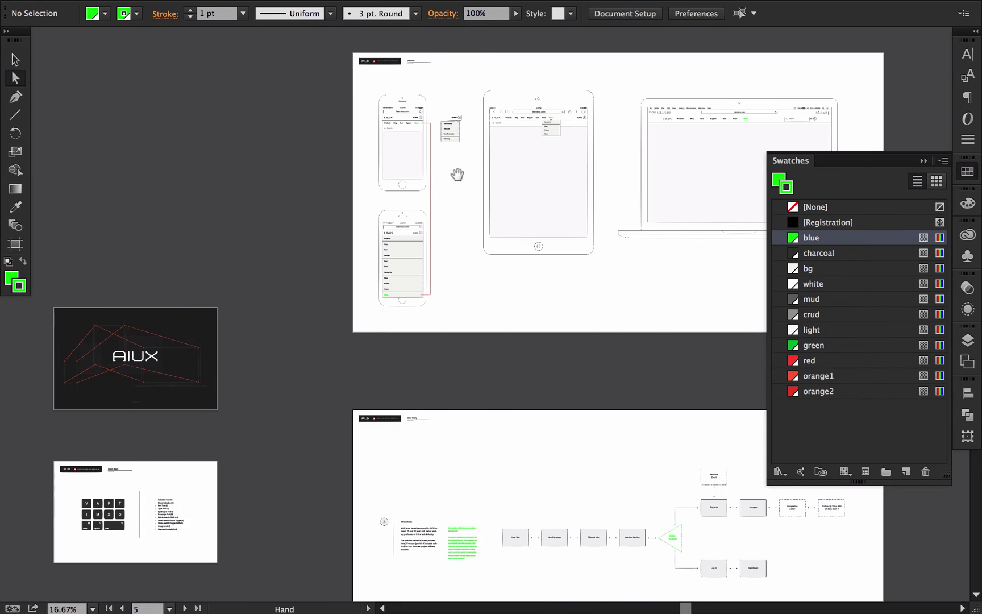
pyautogui.moveTo(408, 141); pyautogui.dragTo(648, 288)
pyautogui.moveTo(502, 179); pyautogui.dragTo(504, 265)
pyautogui.moveTo(442, 142); pyautogui.dragTo(705, 320)
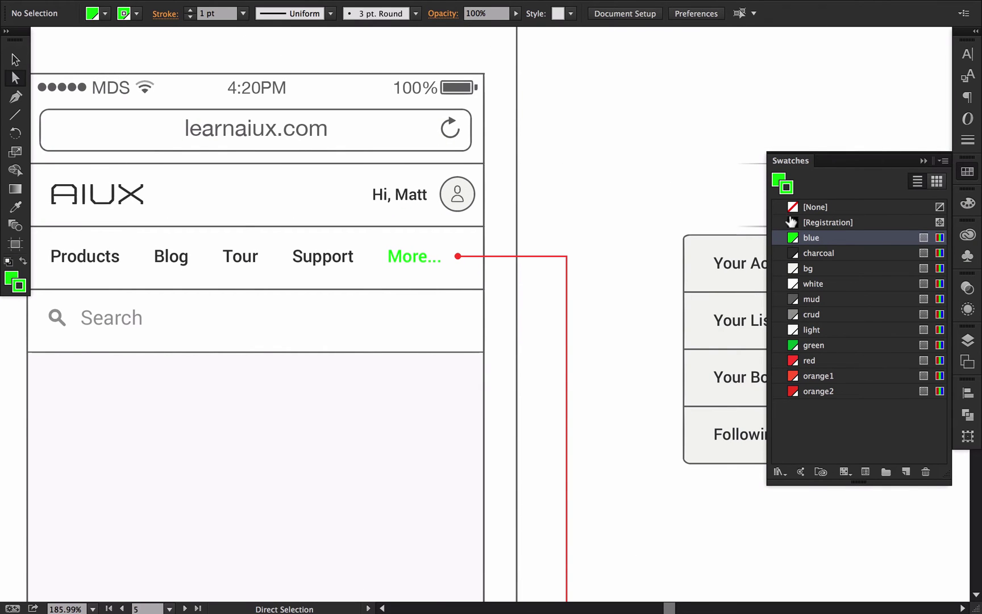
pyautogui.doubleClick(792, 237)
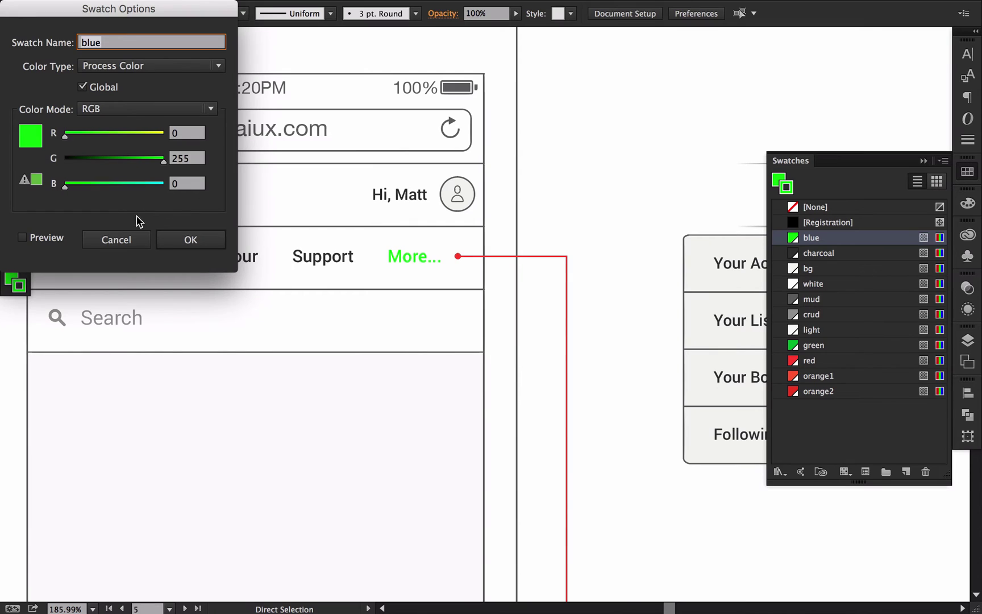
pyautogui.click(134, 239)
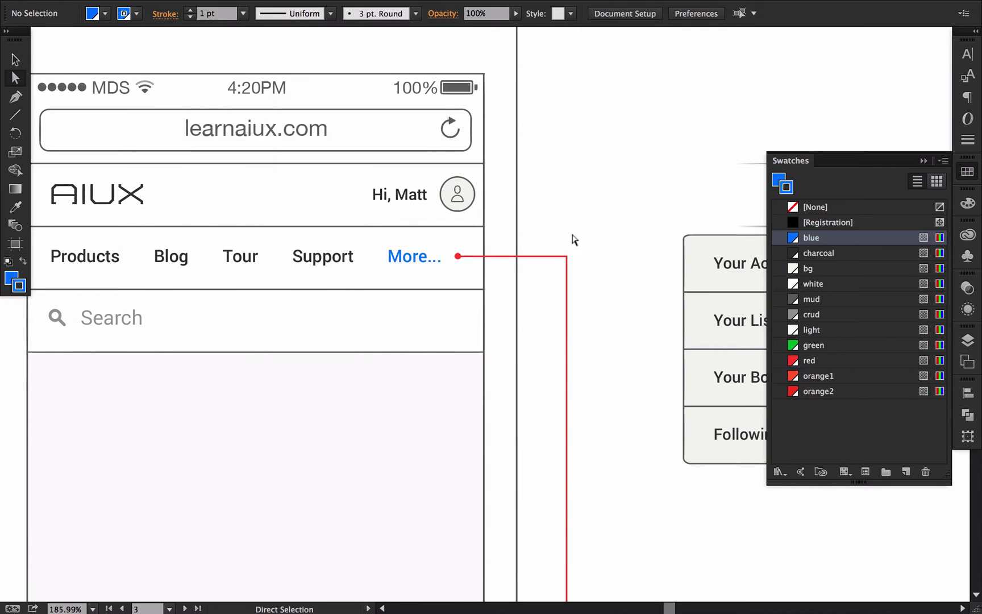
# Return to the Global Colors artboard and review its colour squares
pyautogui.keyDown('alt'); pyautogui.keyDown('super'); pyautogui.click(418, 334); pyautogui.keyUp('super'); pyautogui.keyUp('alt')
pyautogui.keyDown('alt'); pyautogui.keyDown('super'); pyautogui.click(419, 333); pyautogui.keyUp('super'); pyautogui.keyUp('alt')
pyautogui.keyDown('alt'); pyautogui.keyDown('super'); pyautogui.click(418, 334); pyautogui.keyUp('super'); pyautogui.keyUp('alt')
pyautogui.scroll(-10, 409, 301)
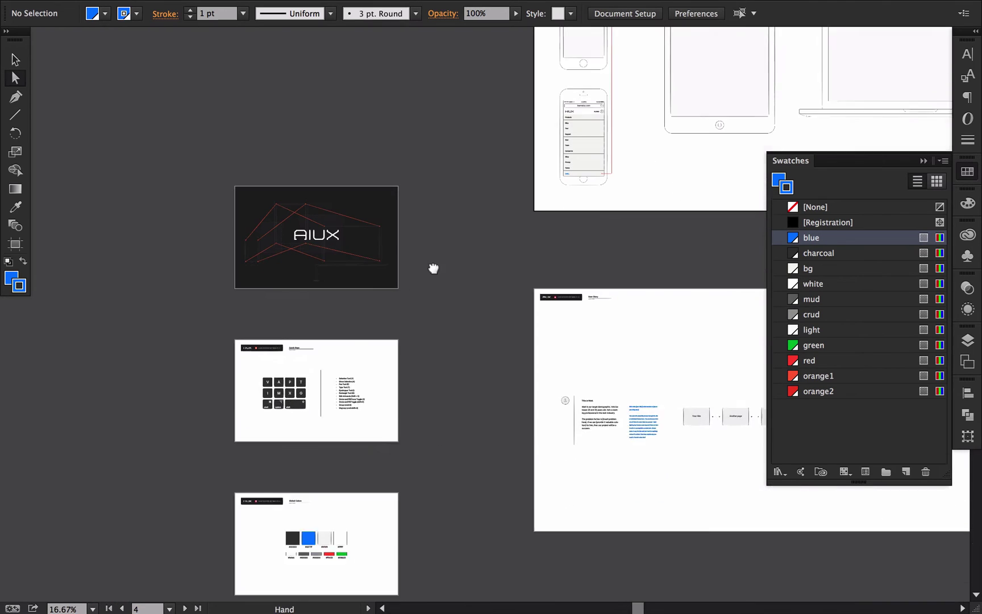
pyautogui.moveTo(321, 437); pyautogui.dragTo(465, 356)
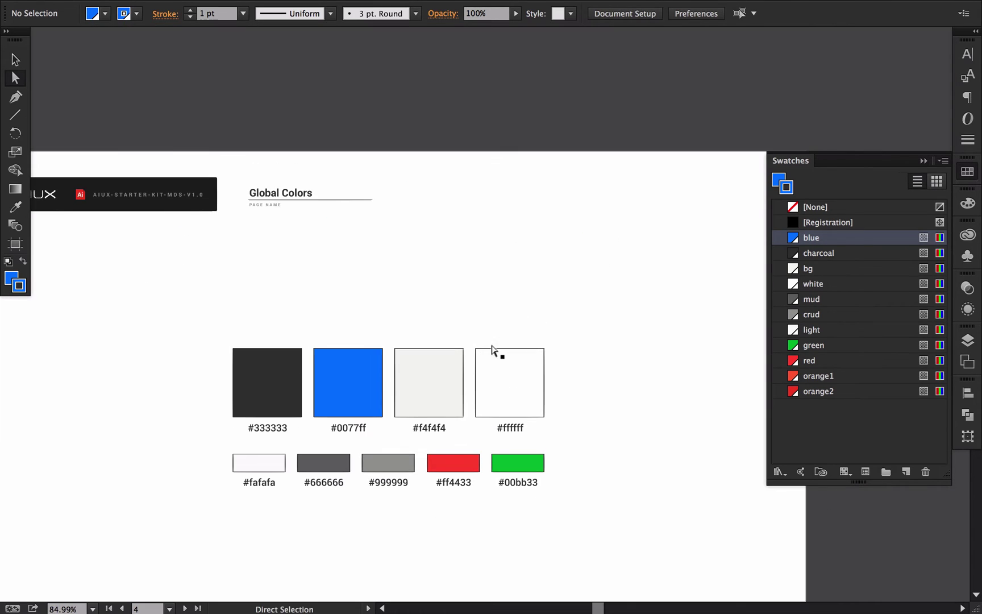
# Go from the Global Colors artboard to the Devices artboard and examine the upper phone wireframe's header and navigation
pyautogui.keyDown('alt'); pyautogui.click(504, 314); pyautogui.keyUp('alt')
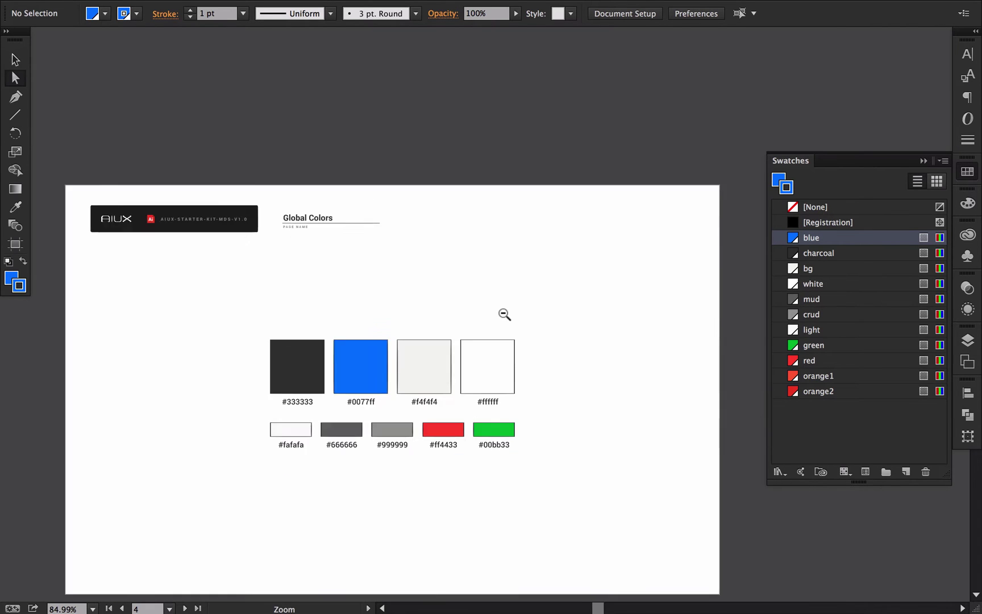
pyautogui.keyDown('alt'); pyautogui.click(504, 314); pyautogui.keyUp('alt')
pyautogui.moveTo(504, 314); pyautogui.dragTo(229, 434)
pyautogui.keyDown('alt'); pyautogui.click(430, 348); pyautogui.keyUp('alt')
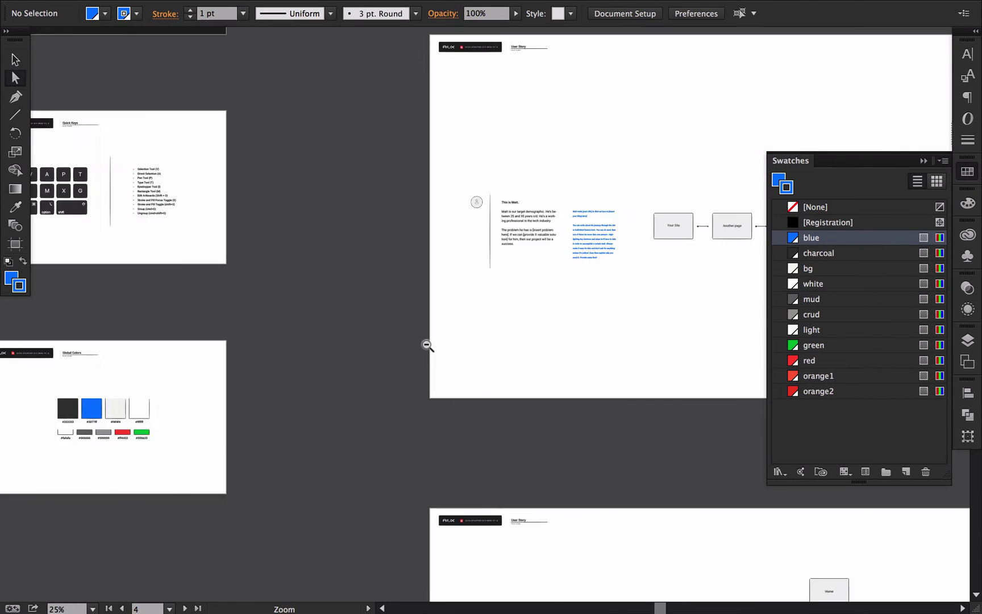
pyautogui.keyDown('alt'); pyautogui.click(429, 348); pyautogui.keyUp('alt')
pyautogui.keyDown('alt'); pyautogui.click(430, 348); pyautogui.keyUp('alt')
pyautogui.moveTo(545, 175); pyautogui.dragTo(327, 466)
pyautogui.moveTo(391, 278); pyautogui.dragTo(366, 304)
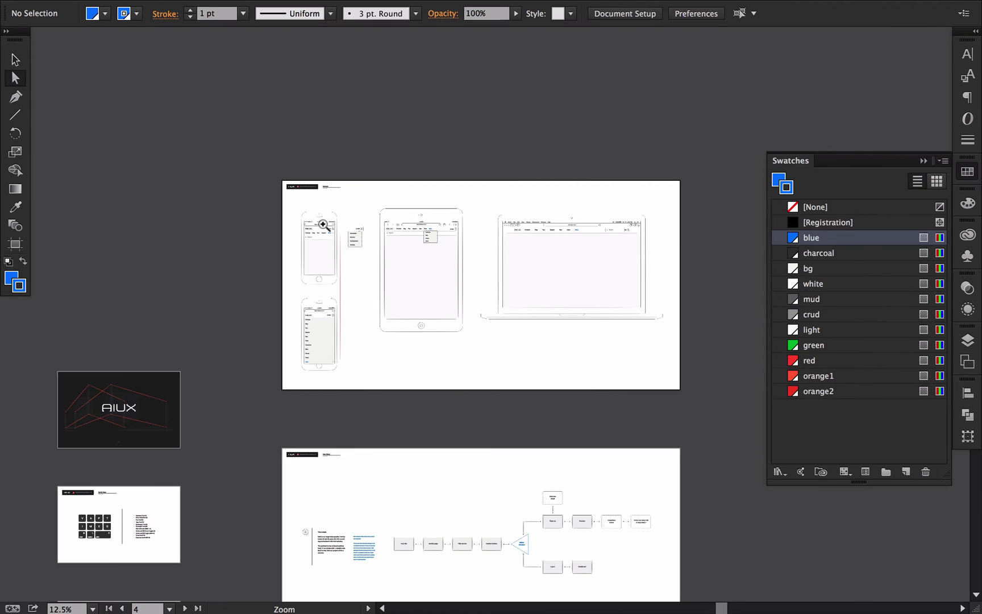
pyautogui.moveTo(324, 226); pyautogui.dragTo(709, 412)
pyautogui.moveTo(397, 357); pyautogui.dragTo(569, 358)
pyautogui.moveTo(399, 228); pyautogui.dragTo(522, 274)
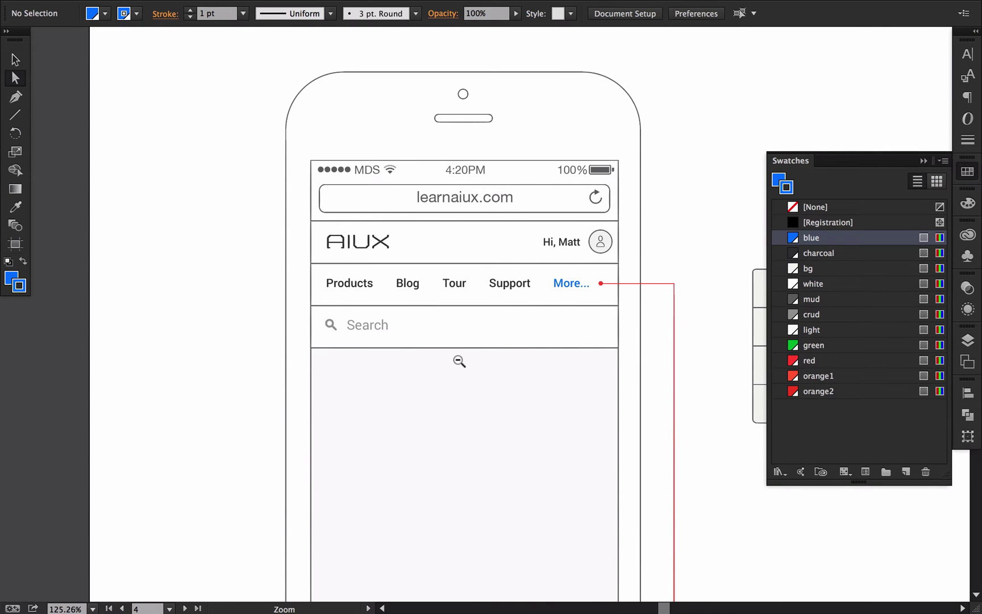
# Select the upper phone frame with its browser bar, move it aside from the navigation, undo the move and deselect
pyautogui.keyDown('alt'); pyautogui.click(460, 360); pyautogui.keyUp('alt')
pyautogui.keyDown('alt'); pyautogui.click(460, 360); pyautogui.keyUp('alt')
pyautogui.moveTo(460, 360); pyautogui.dragTo(390, 388)
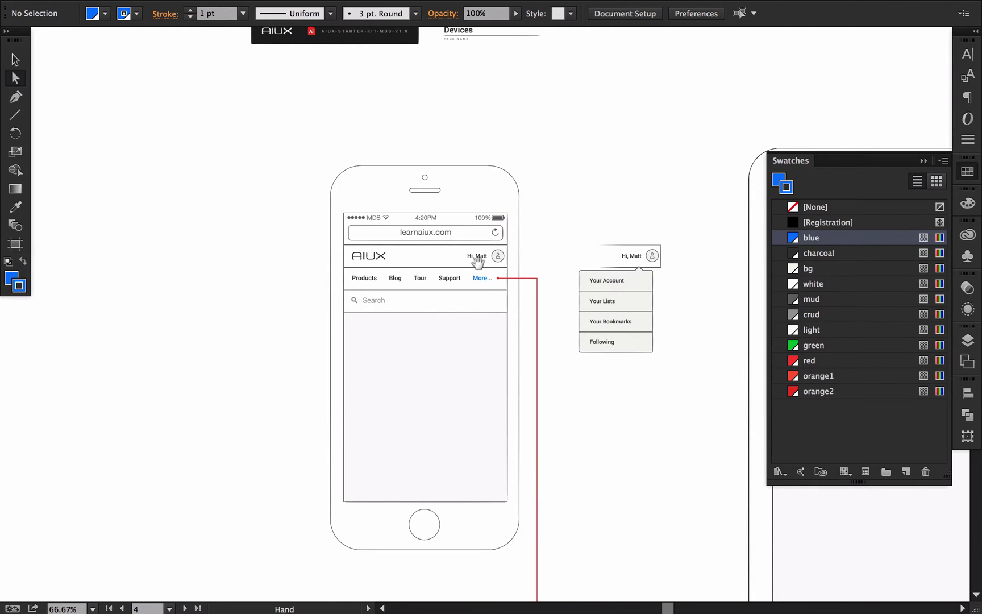
pyautogui.keyDown('ctrl'); pyautogui.click(480, 261); pyautogui.keyUp('ctrl')
pyautogui.moveTo(401, 306); pyautogui.dragTo(445, 167)
pyautogui.press('v')
pyautogui.moveTo(366, 131); pyautogui.dragTo(343, 183)
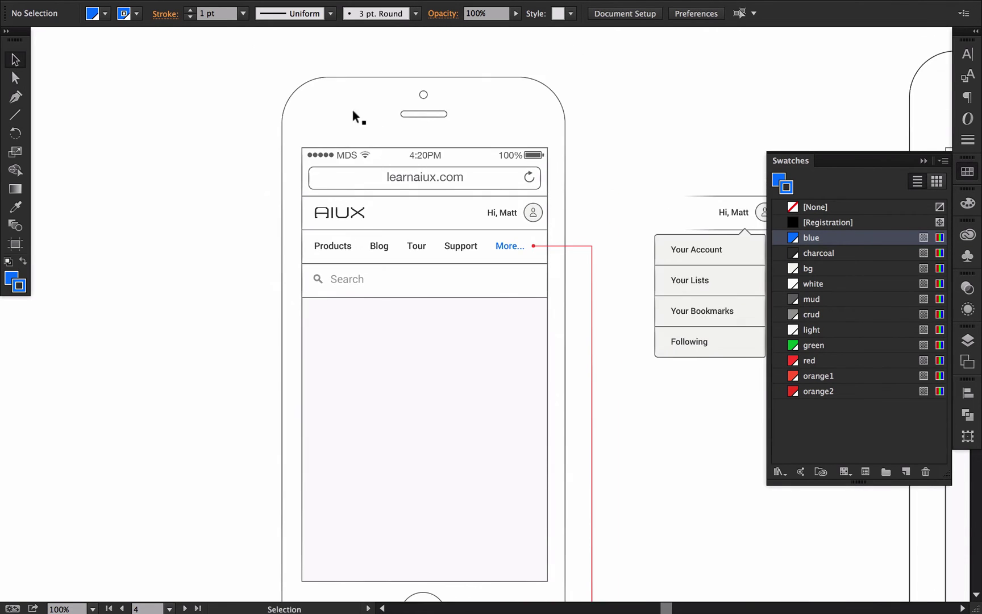
pyautogui.click(357, 75)
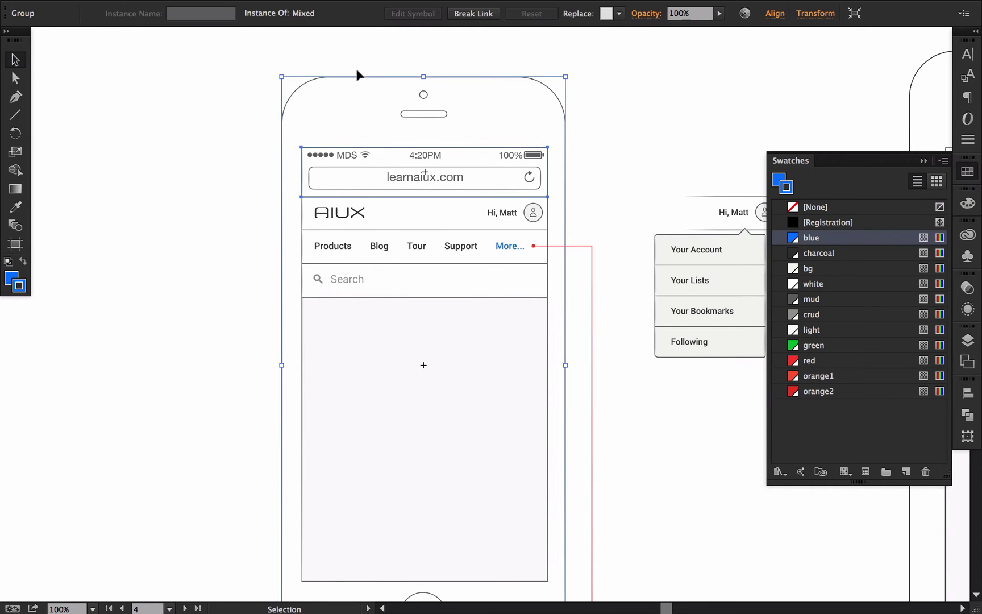
pyautogui.moveTo(368, 70); pyautogui.dragTo(188, 61)
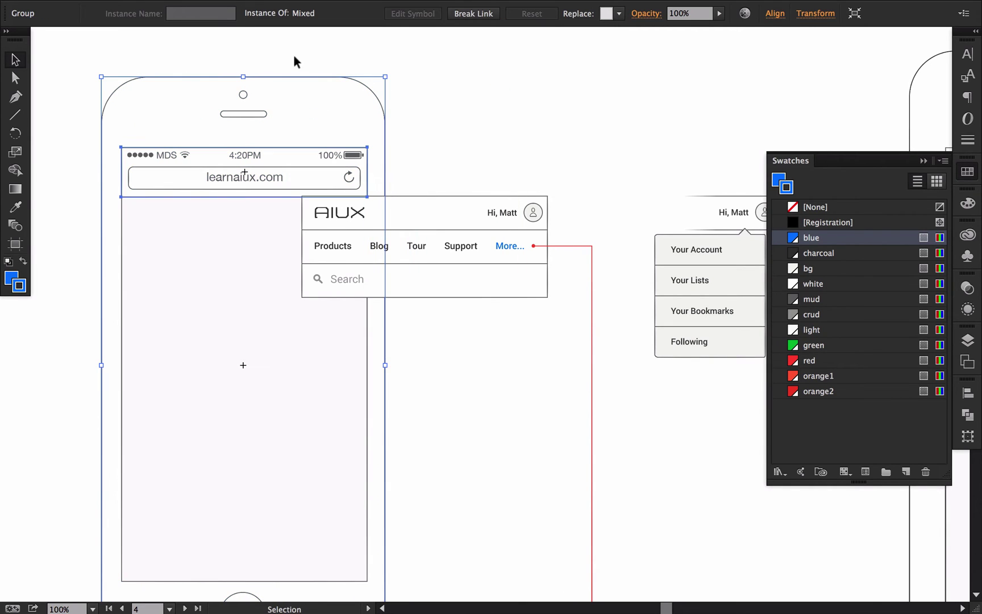
pyautogui.click(494, 108)
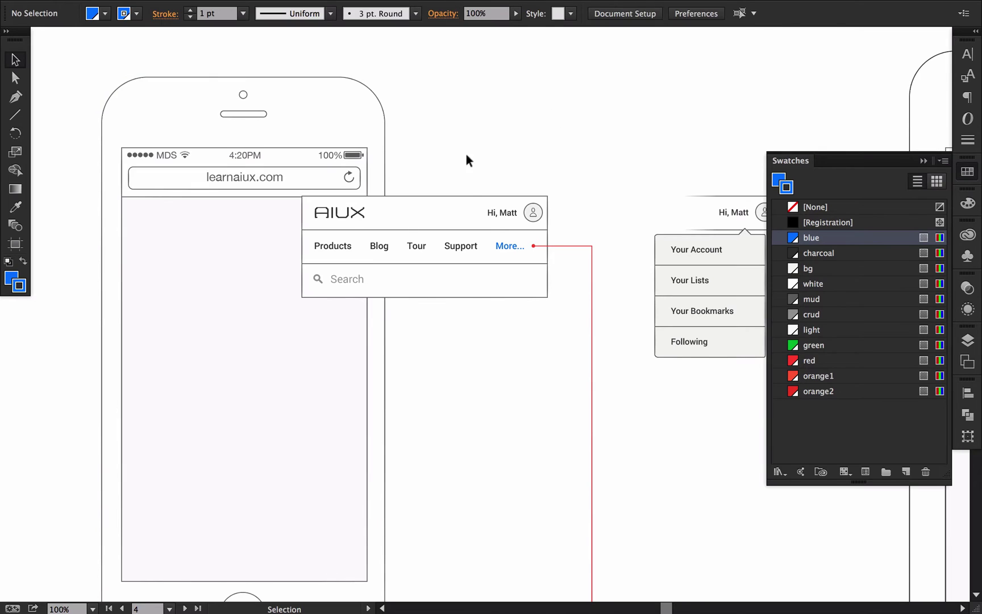
pyautogui.hotkey('ctrl', 'z')
pyautogui.click(598, 159)
# Delete the upper phone, tablet and laptop frames, keeping their navigation, and hide all panels for a close view of the menus
pyautogui.keyDown('alt'); pyautogui.click(548, 226); pyautogui.keyUp('alt')
pyautogui.keyDown('alt'); pyautogui.click(548, 226); pyautogui.keyUp('alt')
pyautogui.moveTo(563, 227); pyautogui.dragTo(379, 188)
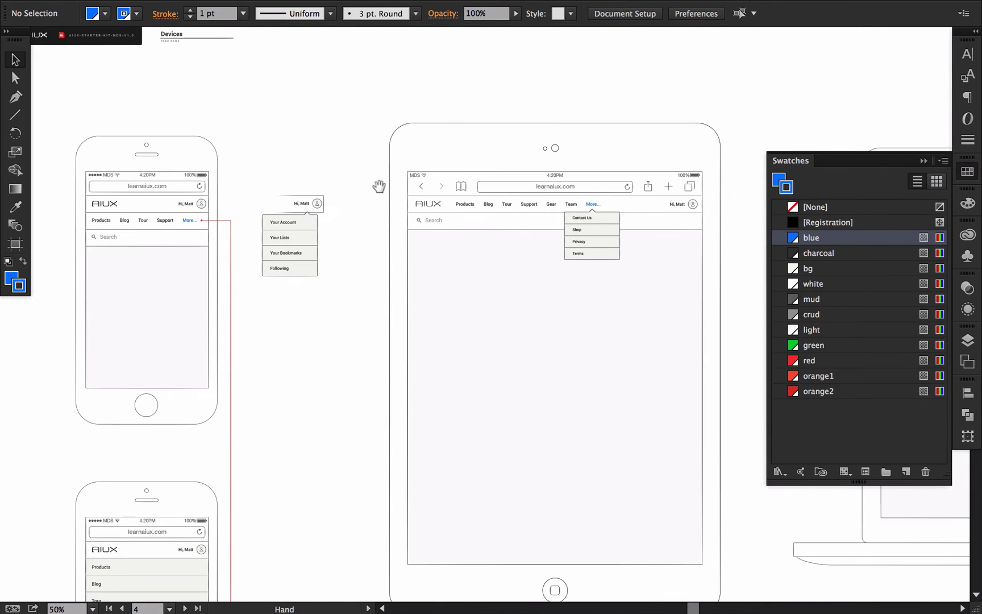
pyautogui.moveTo(600, 315); pyautogui.dragTo(405, 286)
pyautogui.keyDown('alt'); pyautogui.keyDown('super'); pyautogui.click(488, 262); pyautogui.keyUp('super'); pyautogui.keyUp('alt')
pyautogui.keyDown('alt'); pyautogui.keyDown('super'); pyautogui.click(403, 286); pyautogui.keyUp('super'); pyautogui.keyUp('alt')
pyautogui.moveTo(521, 219); pyautogui.dragTo(576, 242)
pyautogui.press('Delete')
pyautogui.press('Tab')
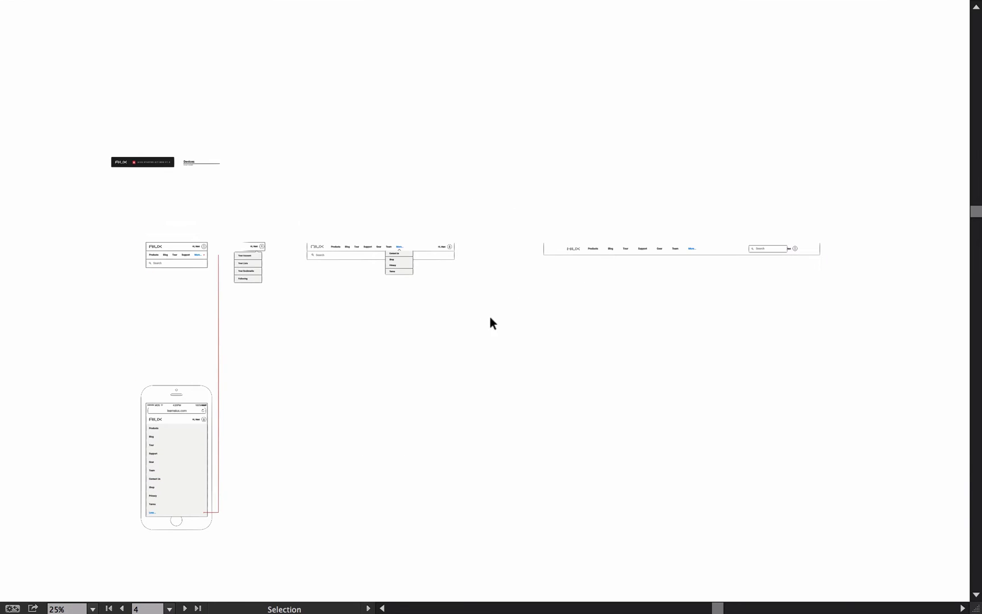
pyautogui.moveTo(459, 395); pyautogui.dragTo(524, 409)
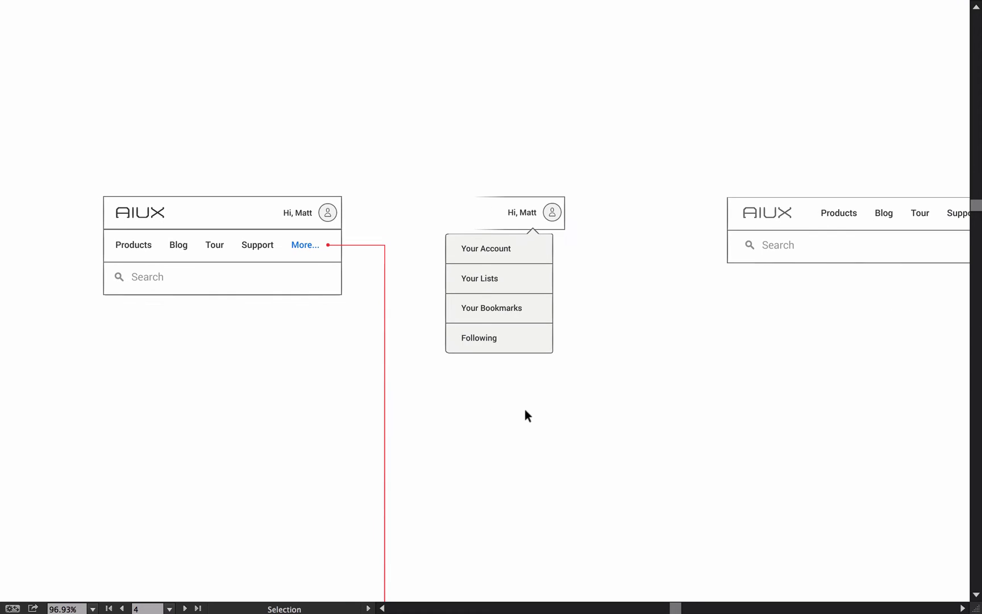
# Examine the frameless tablet and laptop navigation menus, and undo the frame deletions to restore the devices
pyautogui.moveTo(613, 409); pyautogui.dragTo(242, 377)
pyautogui.moveTo(620, 380); pyautogui.dragTo(295, 378)
pyautogui.keyDown('alt'); pyautogui.keyDown('super'); pyautogui.click(641, 362); pyautogui.keyUp('super'); pyautogui.keyUp('alt')
pyautogui.keyDown('alt'); pyautogui.keyDown('super'); pyautogui.click(641, 362); pyautogui.keyUp('super'); pyautogui.keyUp('alt')
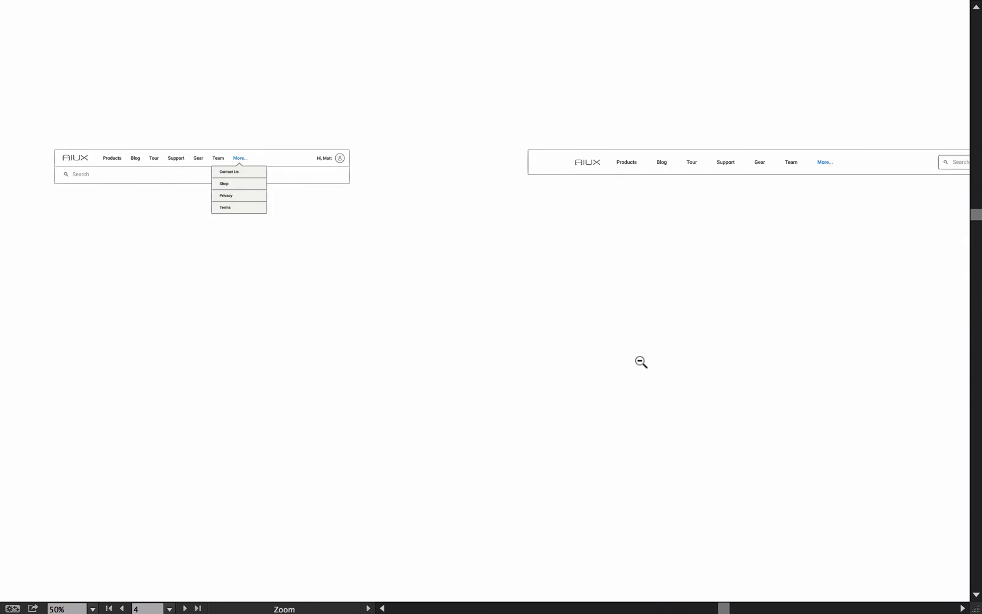
pyautogui.keyDown('alt'); pyautogui.keyDown('super'); pyautogui.click(641, 362); pyautogui.keyUp('super'); pyautogui.keyUp('alt')
pyautogui.keyDown('alt'); pyautogui.keyDown('super'); pyautogui.click(641, 362); pyautogui.keyUp('super'); pyautogui.keyUp('alt')
pyautogui.moveTo(322, 247); pyautogui.dragTo(561, 260)
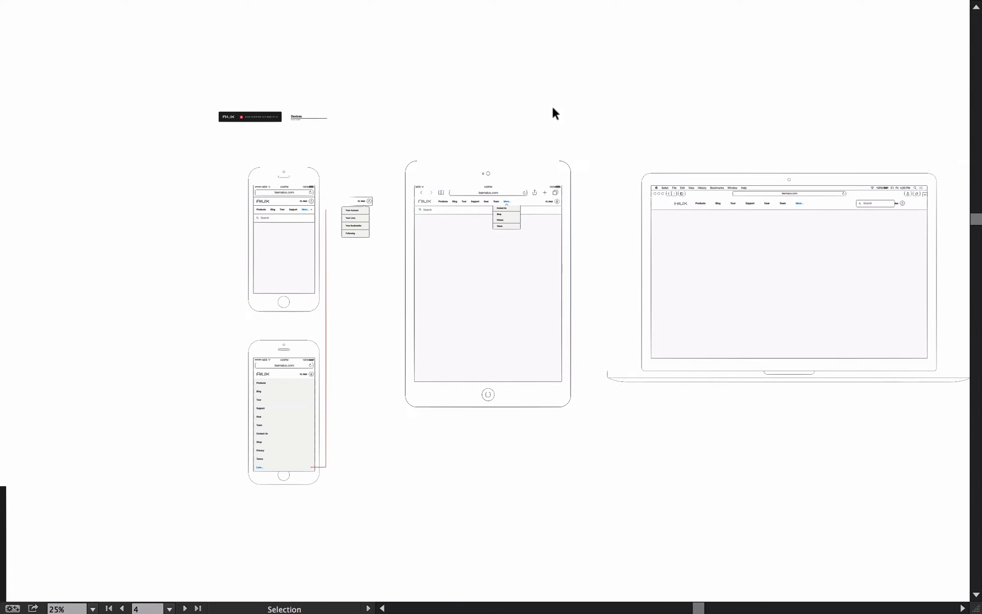
# Draw a 320 by 50 px rectangle in the empty space beside the upper phone wireframe
pyautogui.moveTo(281, 180); pyautogui.dragTo(581, 239)
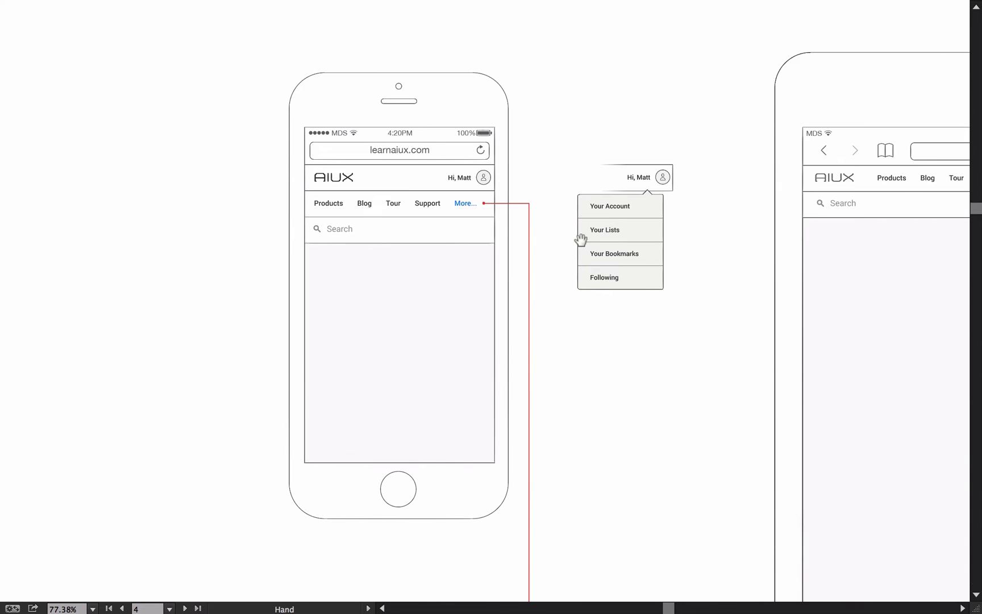
pyautogui.keyDown('super'); pyautogui.click(341, 216); pyautogui.keyUp('super')
pyautogui.scroll(-5, 468, 293)
pyautogui.hscroll(5, 468, 293)
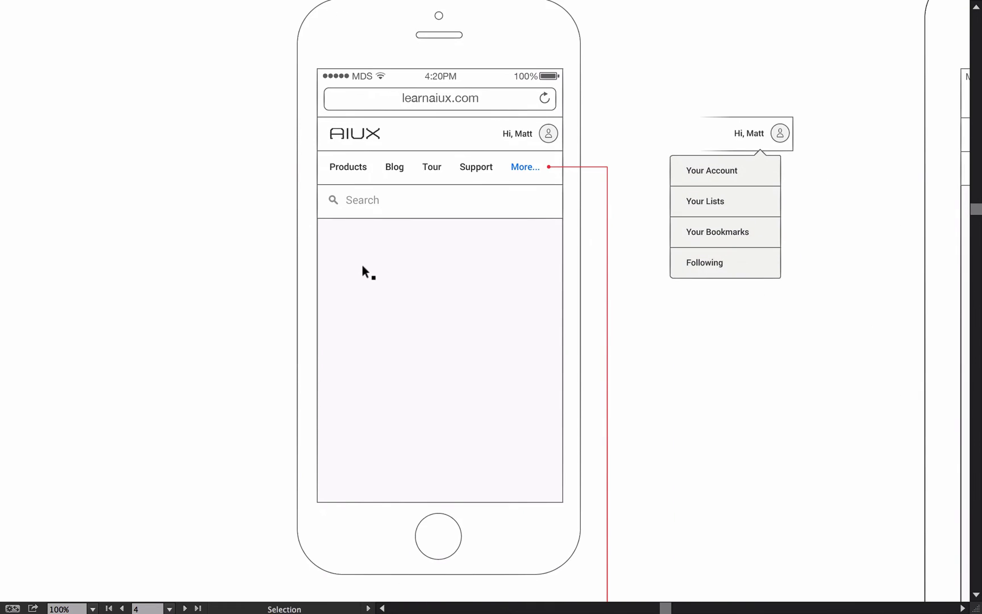
pyautogui.moveTo(136, 259); pyautogui.dragTo(331, 284)
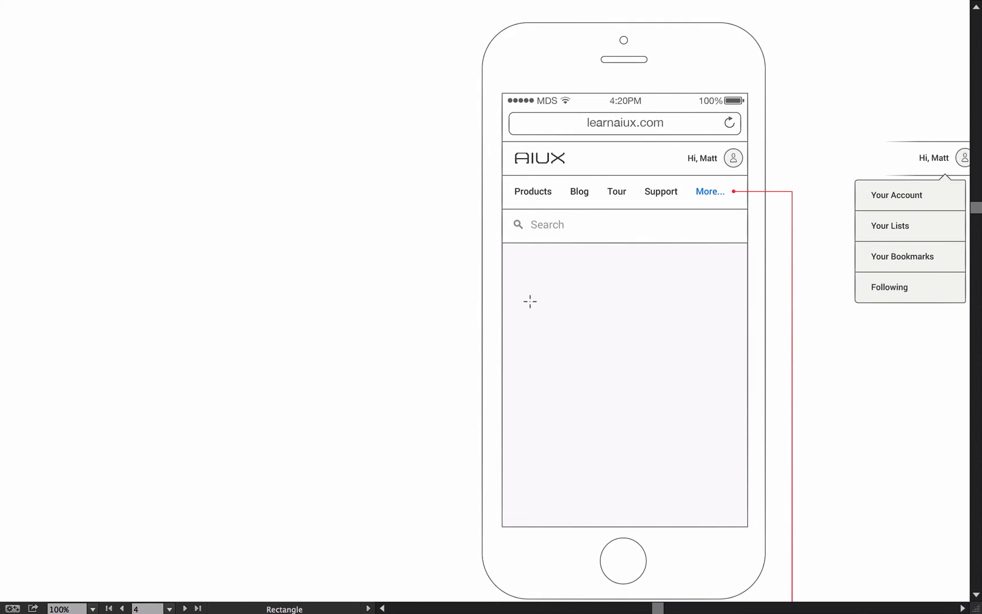
pyautogui.click(192, 251)
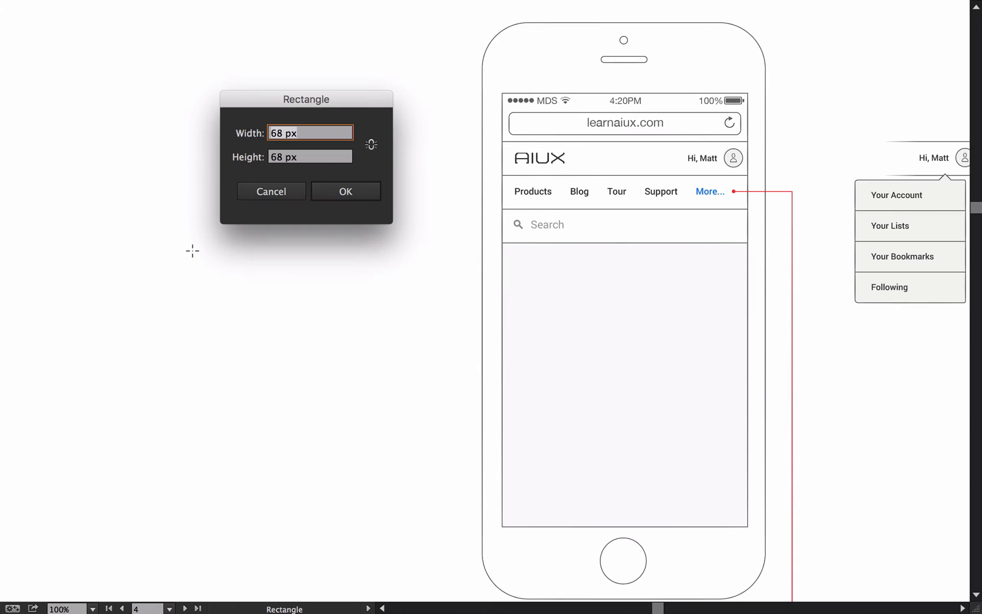
pyautogui.write('320')
pyautogui.press('Tab')
pyautogui.write('50')
pyautogui.press('Return')
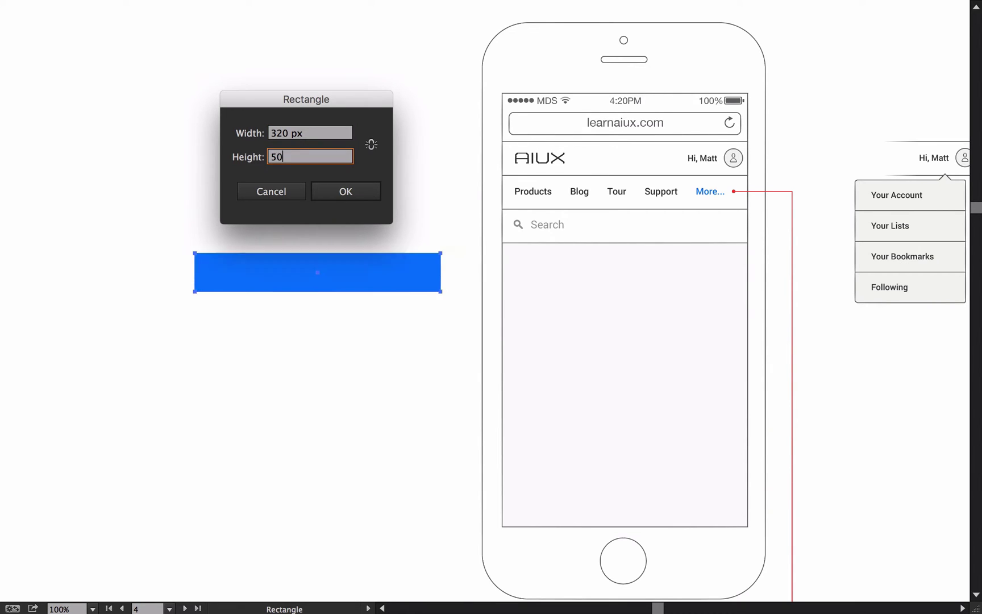
# Copy the white fill and thin outline of the phone's navigation rows onto the rectangle with the Eyedropper
pyautogui.keyDown('super'); pyautogui.click(262, 196); pyautogui.keyUp('super')
pyautogui.press('a')
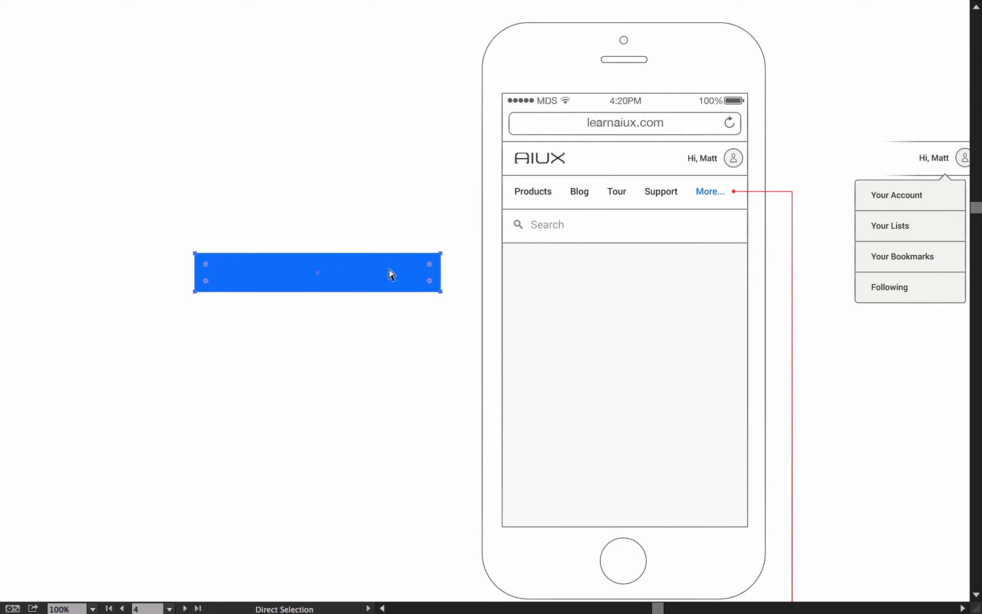
pyautogui.press('i')
pyautogui.click(602, 175)
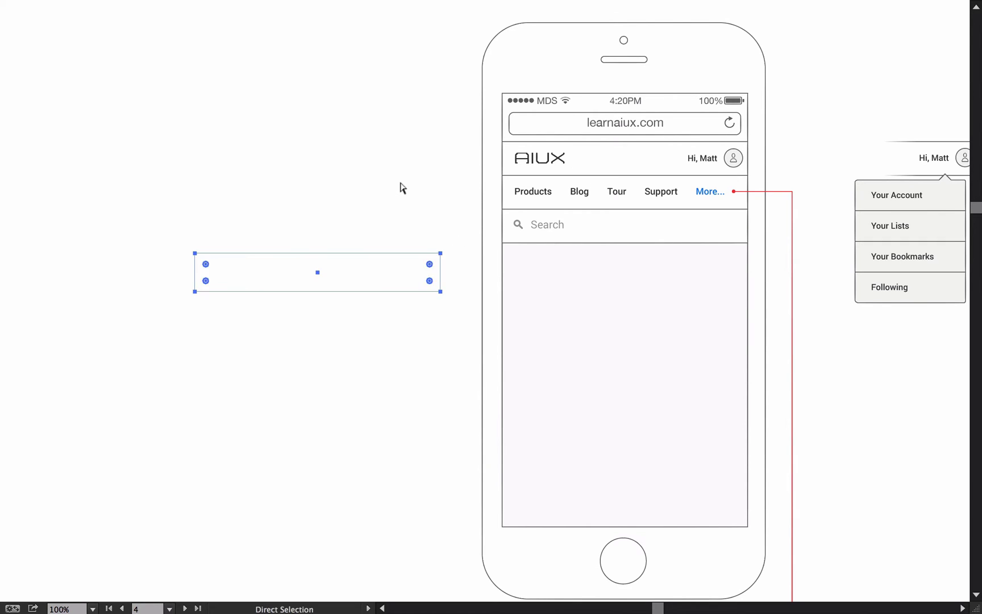
pyautogui.keyDown('super'); pyautogui.click(401, 188); pyautogui.keyUp('super')
pyautogui.keyDown('super'); pyautogui.click(327, 267); pyautogui.keyUp('super')
pyautogui.click(648, 232)
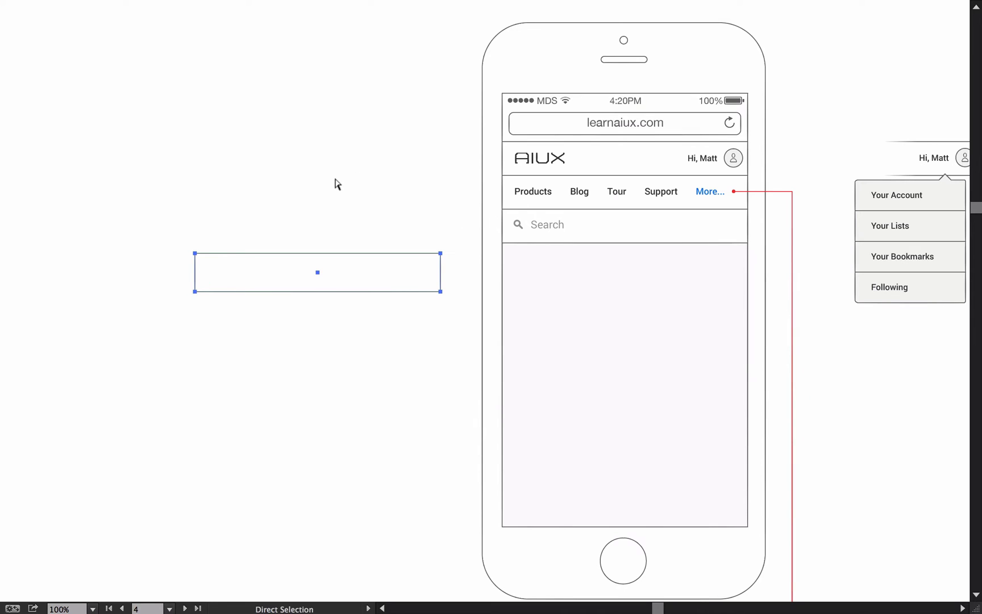
# Move the rectangle level with the phone's header row and set its height to 44 px
pyautogui.keyDown('super'); pyautogui.click(367, 226); pyautogui.keyUp('super')
pyautogui.moveTo(373, 283); pyautogui.dragTo(367, 166)
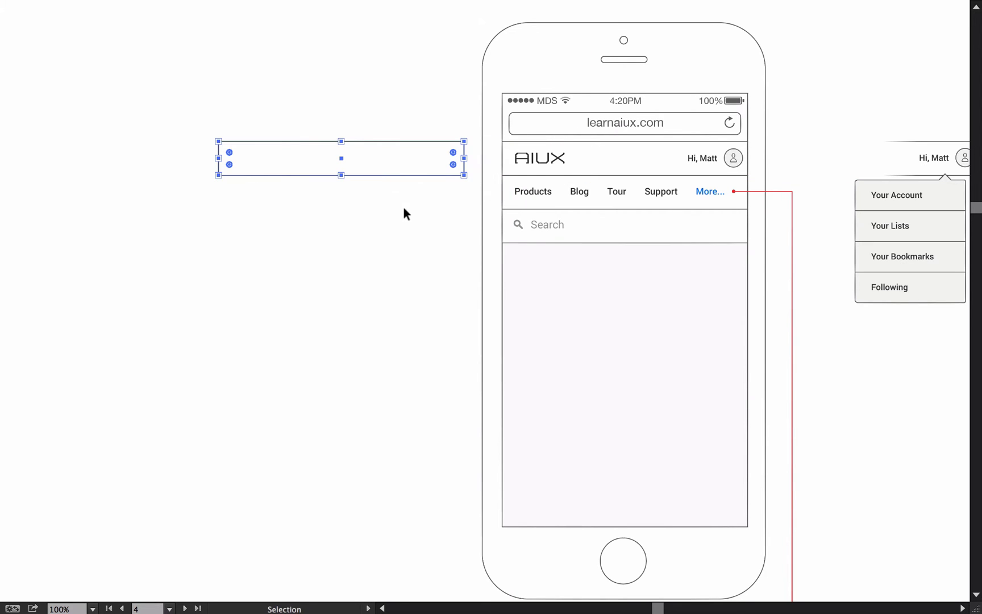
pyautogui.press('Tab')
pyautogui.click(708, 12)
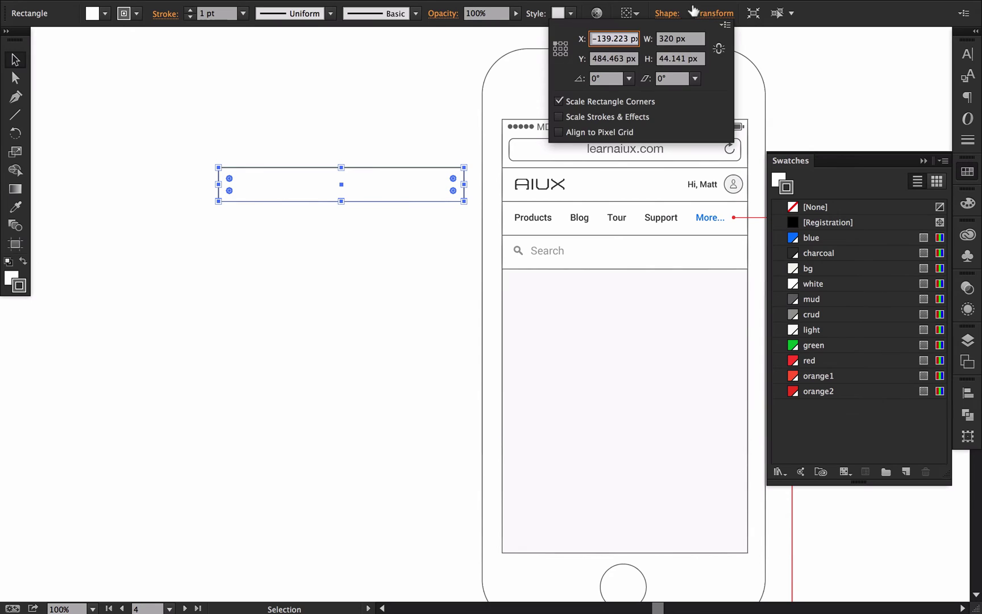
pyautogui.moveTo(669, 59); pyautogui.dragTo(737, 55)
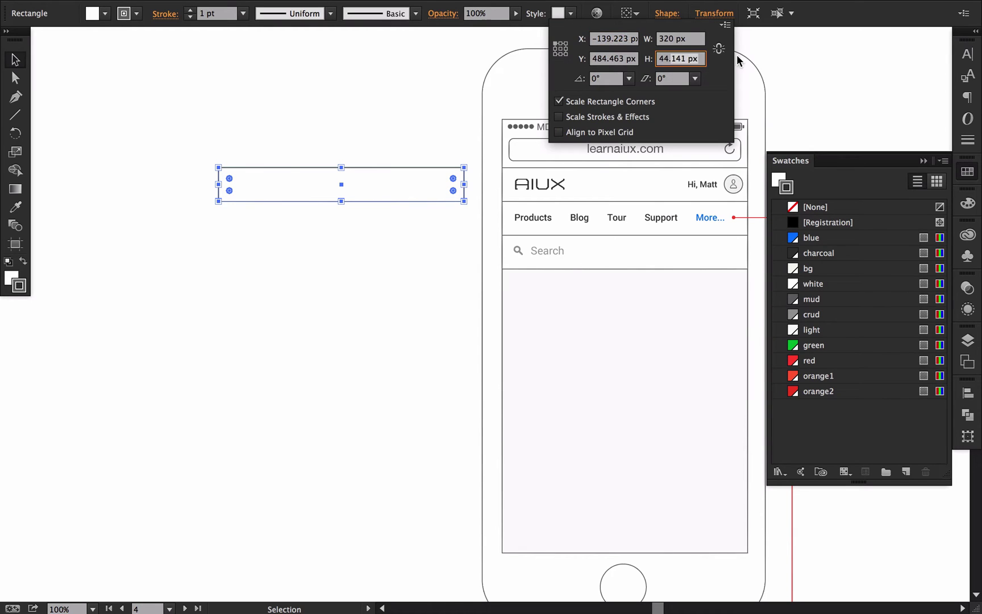
pyautogui.press('BackSpace')
pyautogui.press('Return')
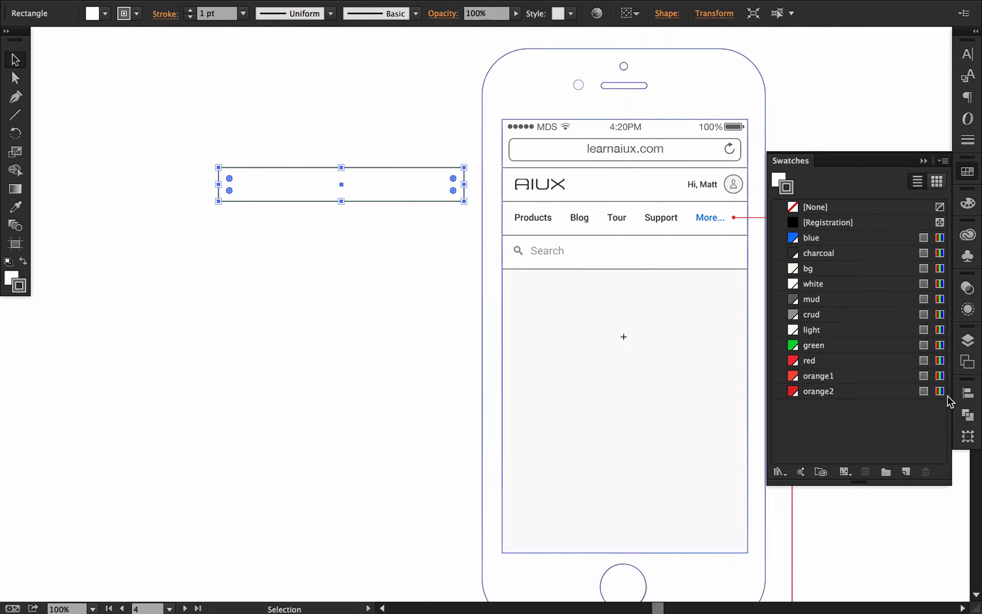
# Turn on pixel-grid alignment for the rectangle and deselect it
pyautogui.click(970, 438)
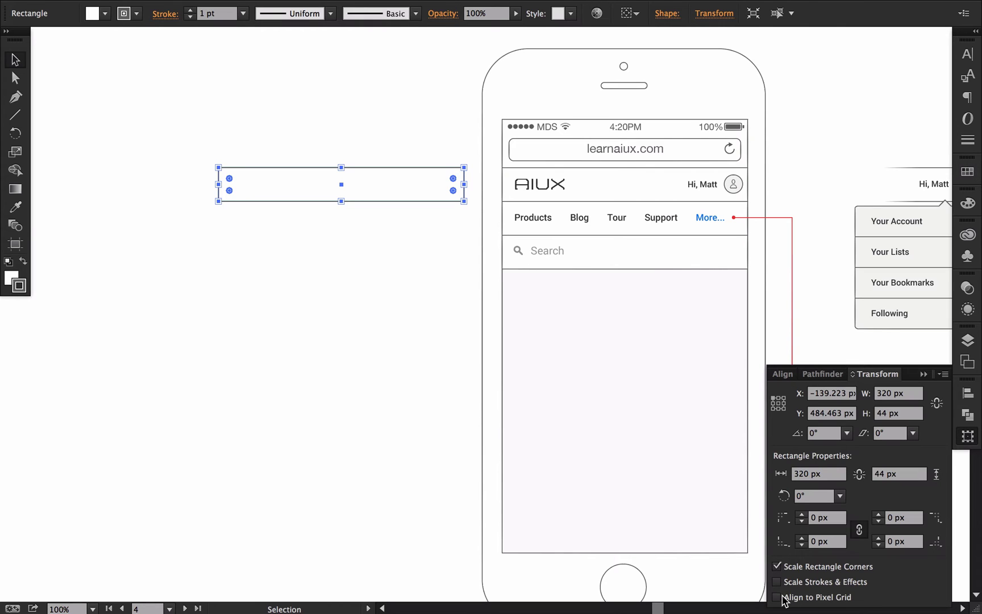
pyautogui.click(776, 596)
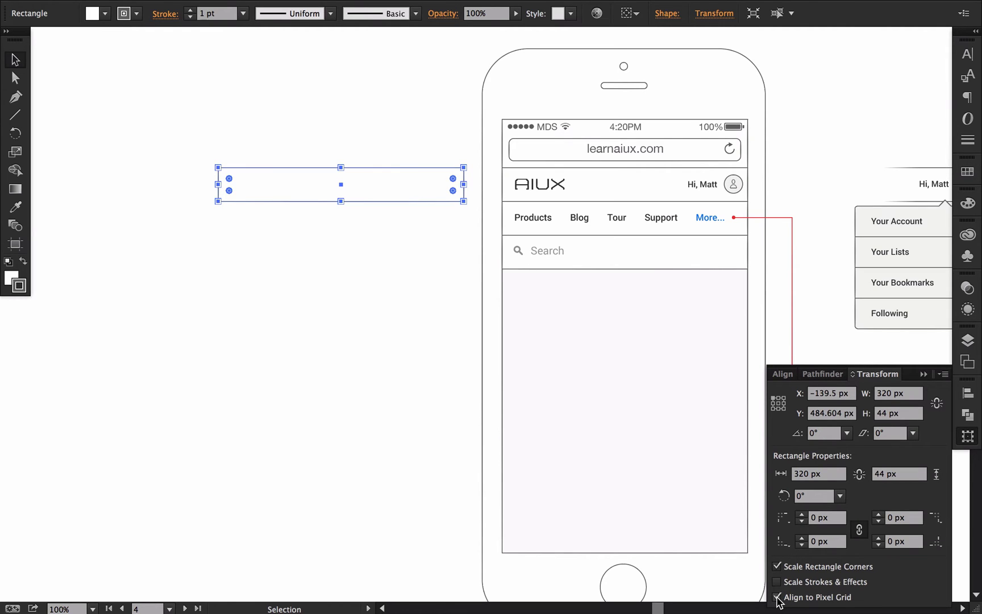
pyautogui.click(402, 388)
pyautogui.click(785, 374)
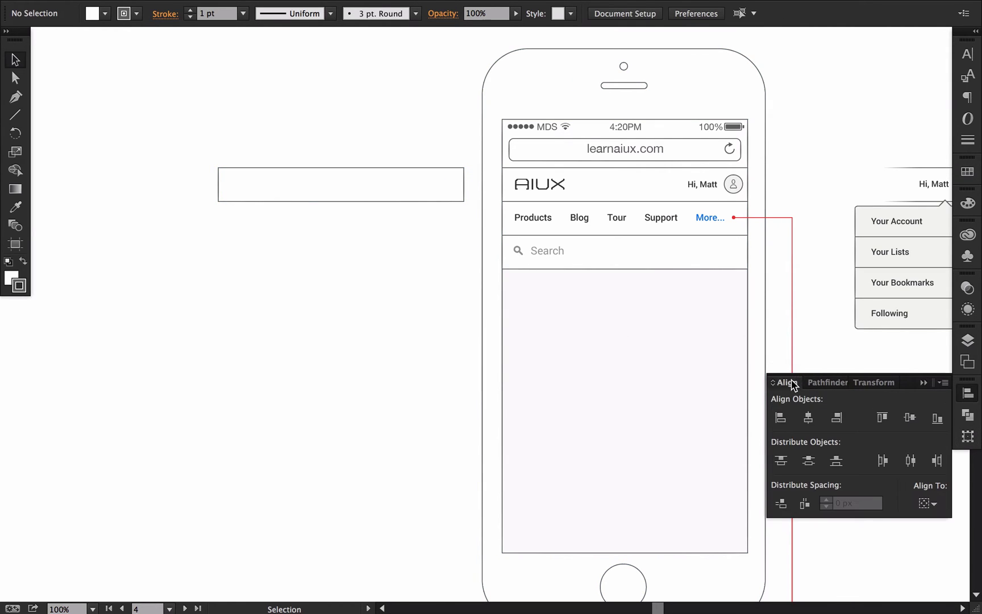
pyautogui.click(791, 383)
# Duplicate the rectangle twice straight down to form three stacked, touching rows matching the phone's header
pyautogui.moveTo(386, 286); pyautogui.dragTo(349, 286)
pyautogui.click(381, 179)
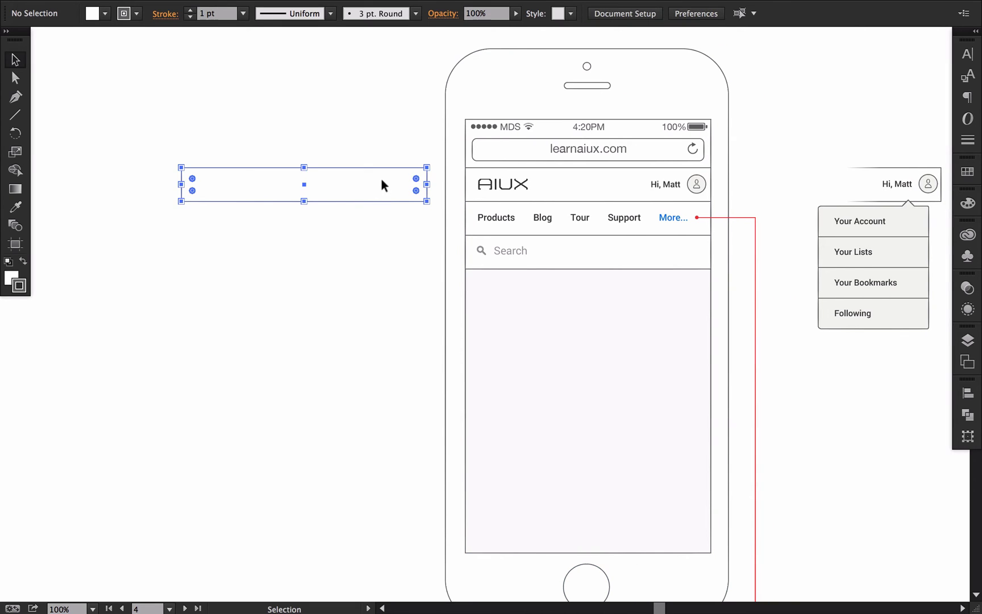
pyautogui.moveTo(371, 179); pyautogui.dragTo(375, 213)
pyautogui.hotkey('ctrl', 'd')
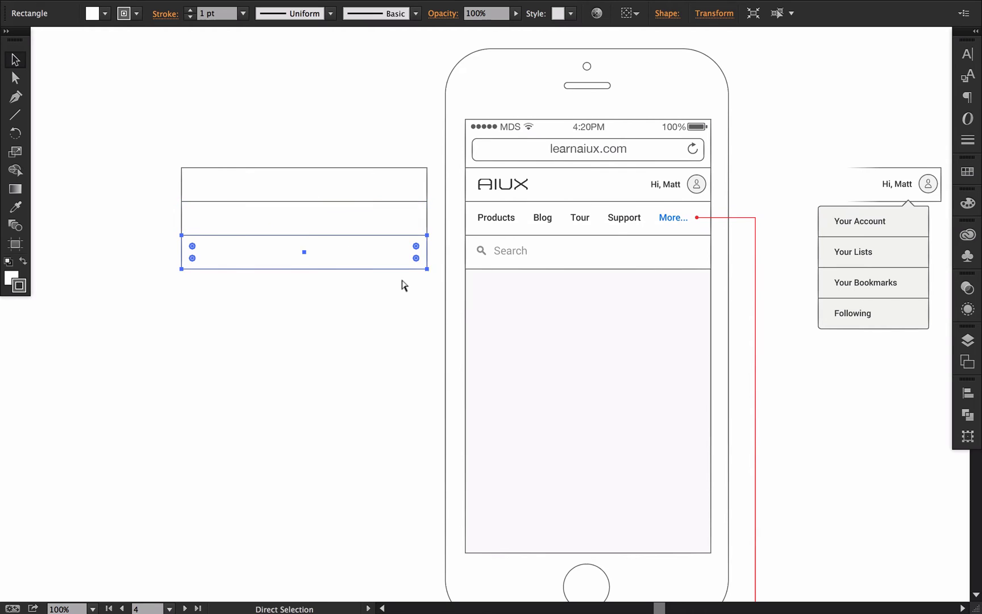
pyautogui.click(358, 310)
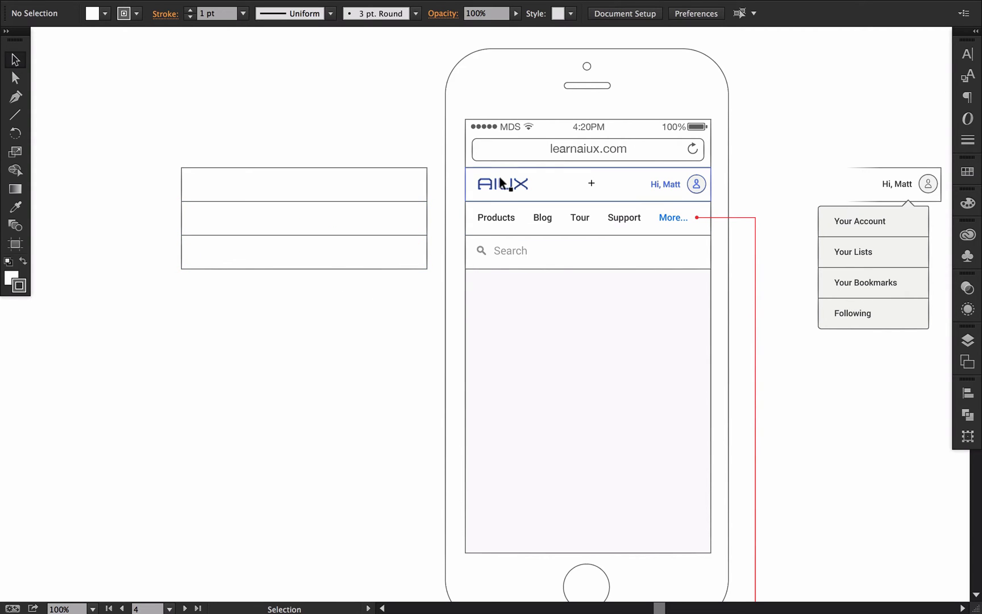
# Add the menu text "Products Blog Tour Support More..." in the middle row of the stacked rectangles
pyautogui.click(588, 212)
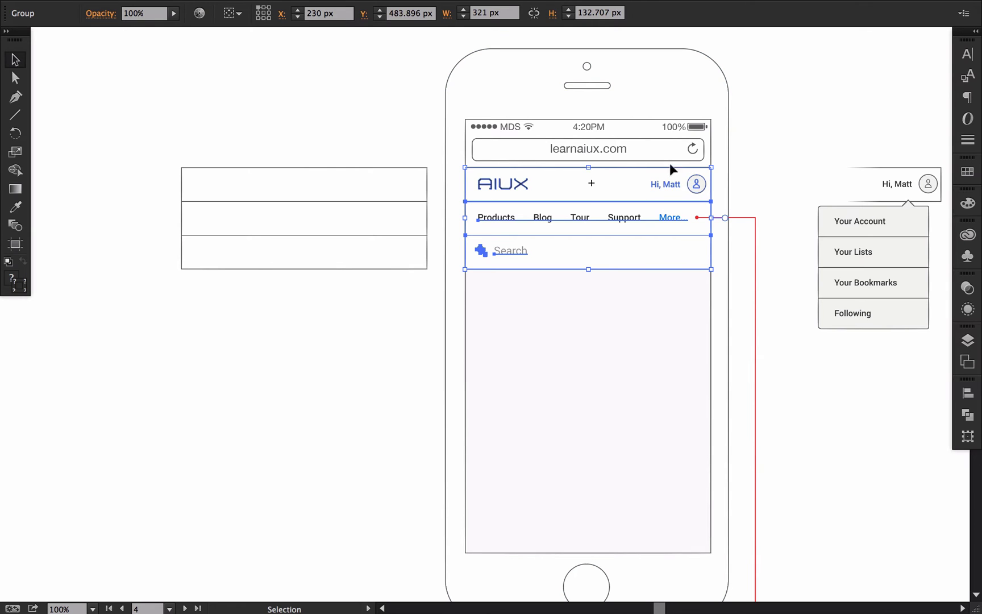
pyautogui.keyDown('super'); pyautogui.click(587, 195); pyautogui.keyUp('super')
pyautogui.moveTo(566, 248); pyautogui.dragTo(685, 214)
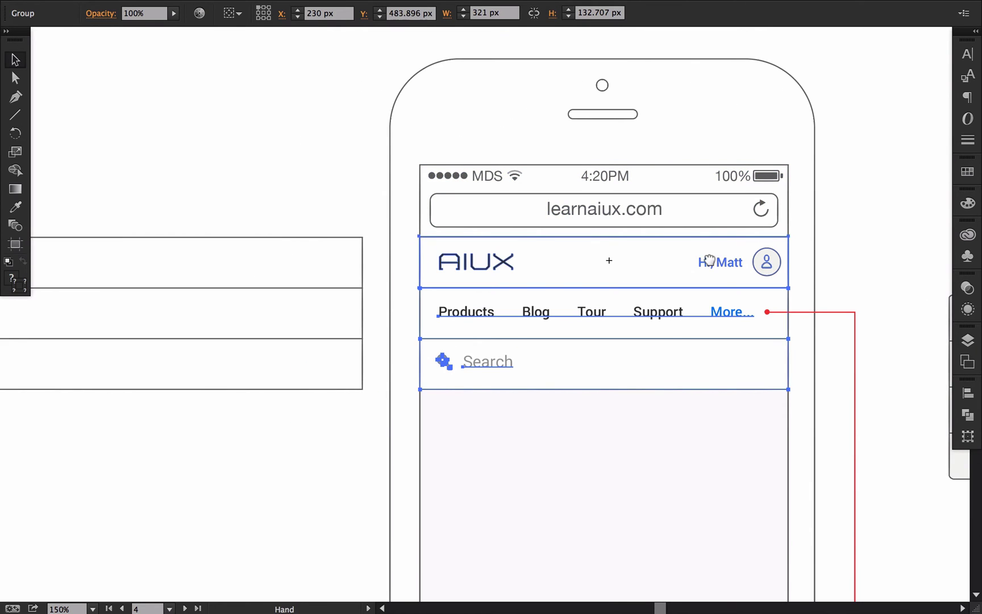
pyautogui.moveTo(709, 260); pyautogui.dragTo(799, 212)
pyautogui.moveTo(574, 263); pyautogui.dragTo(600, 263)
pyautogui.press('t')
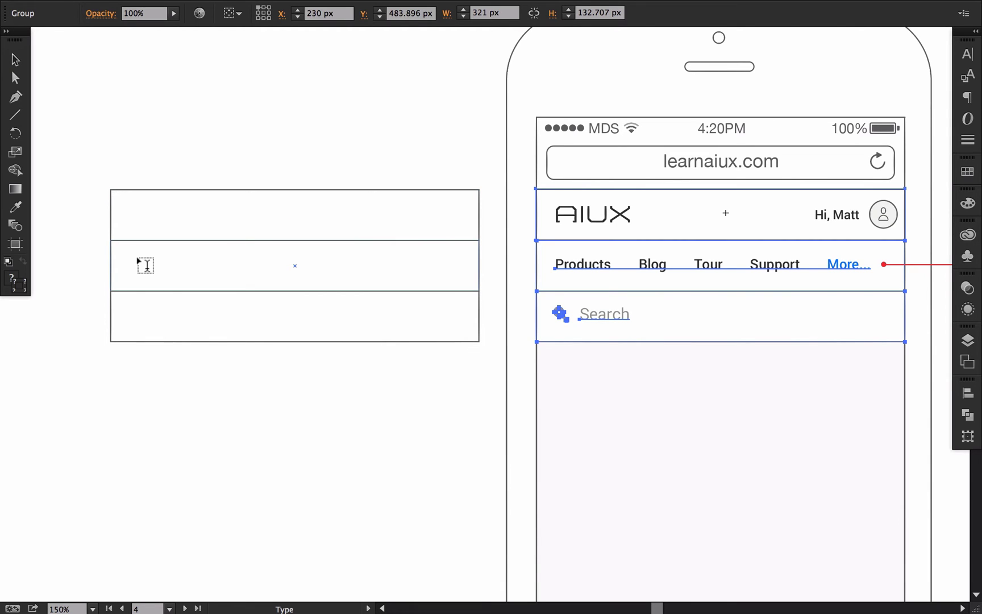
pyautogui.press('super+shift+a')
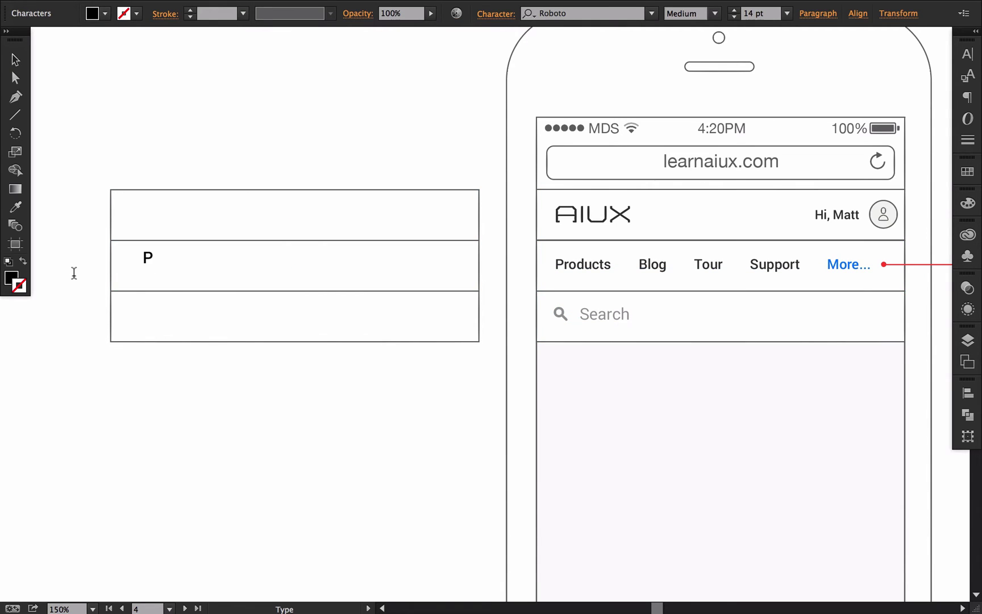
pyautogui.write('roducts Blog Tour Support More...')
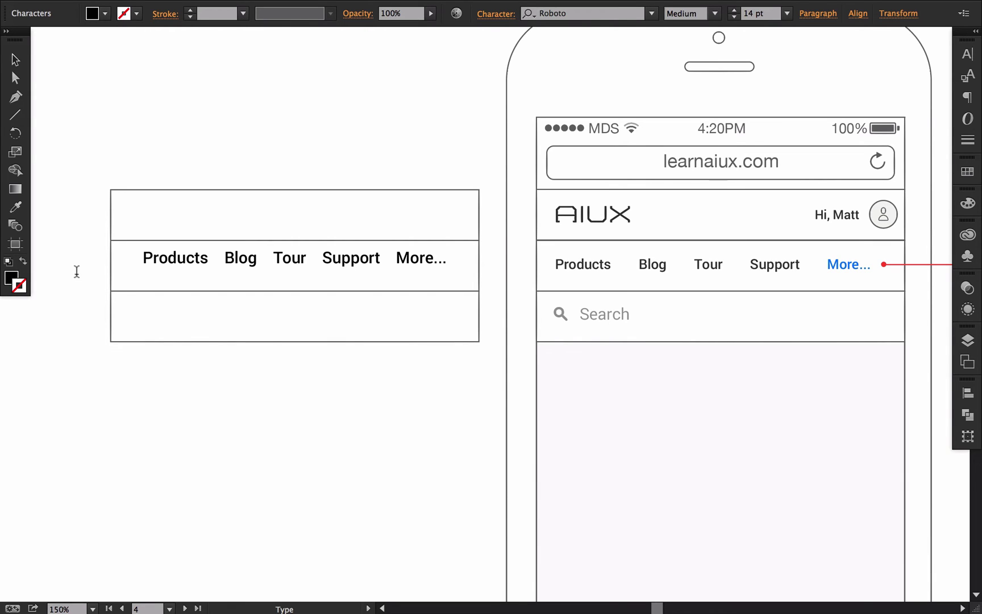
# Apply the blue swatch to the fill of the word "More..." in the new menu text and deselect
pyautogui.moveTo(391, 257); pyautogui.dragTo(523, 249)
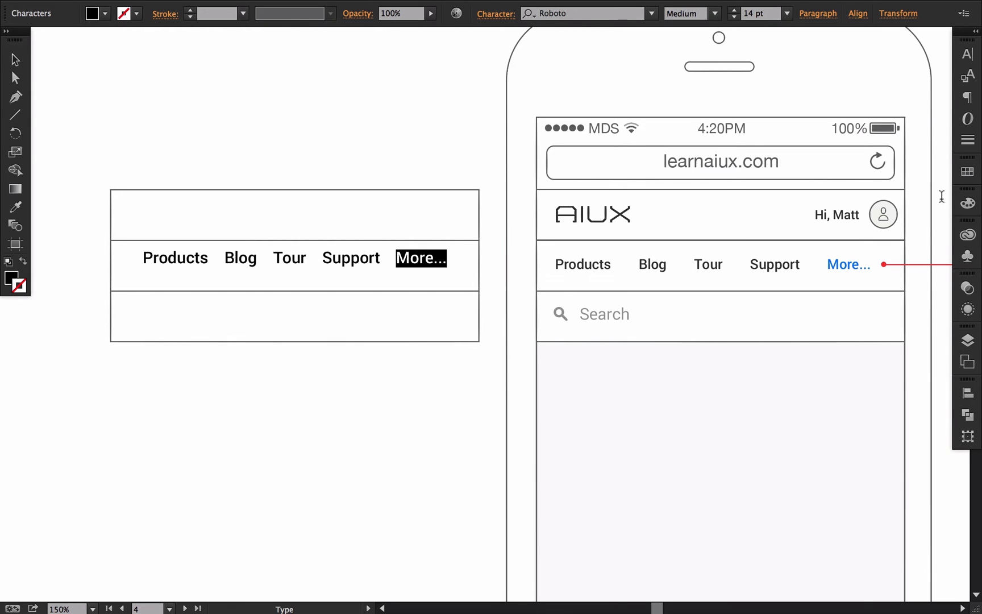
pyautogui.click(968, 171)
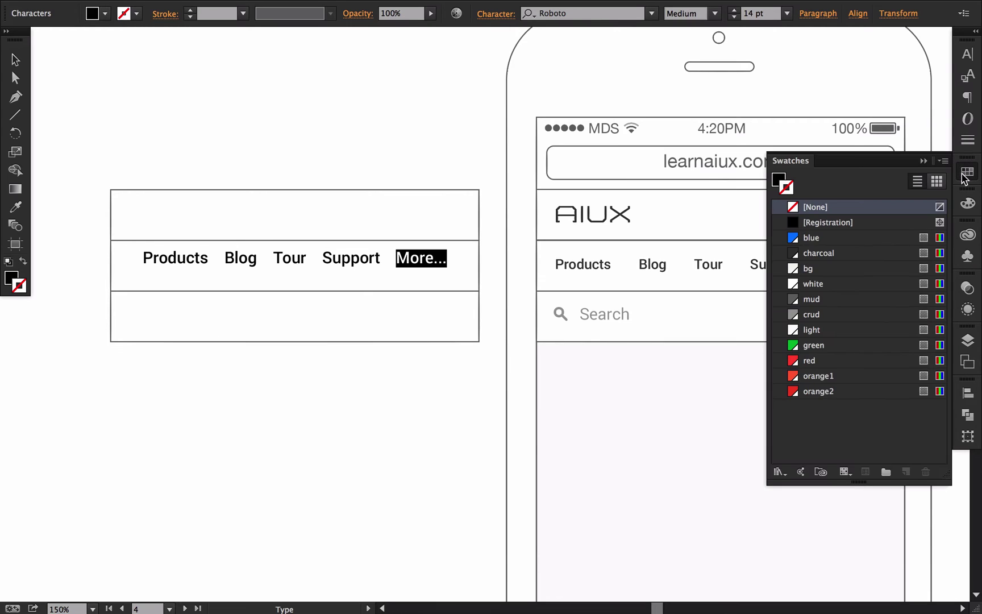
pyautogui.click(793, 238)
pyautogui.press('/')
pyautogui.write('x')
pyautogui.hotkey('ctrl', 'z')
pyautogui.click(16, 280)
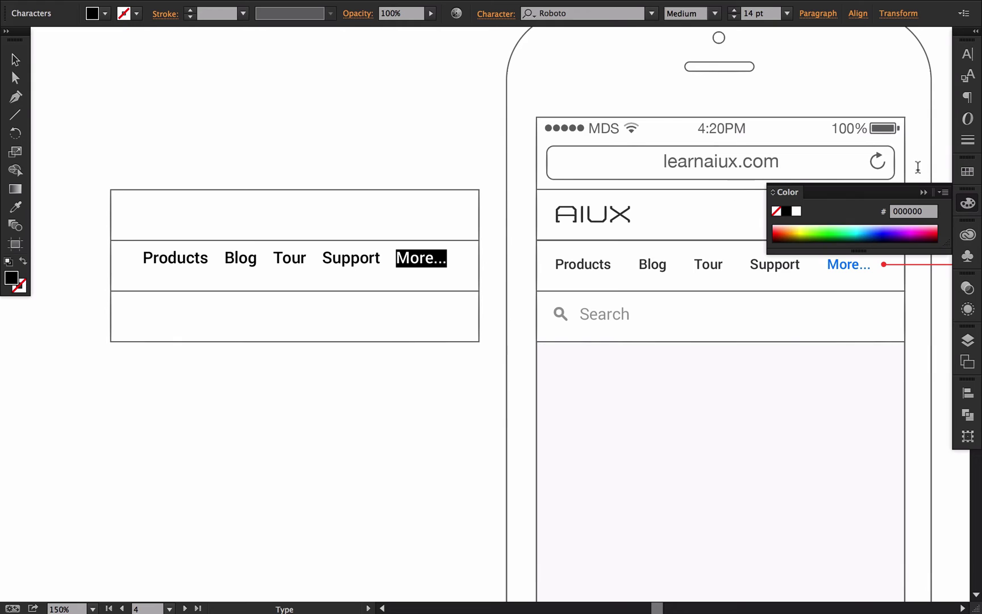
pyautogui.click(968, 172)
pyautogui.click(794, 237)
pyautogui.hotkey('ctrl', 'shift', 'a')
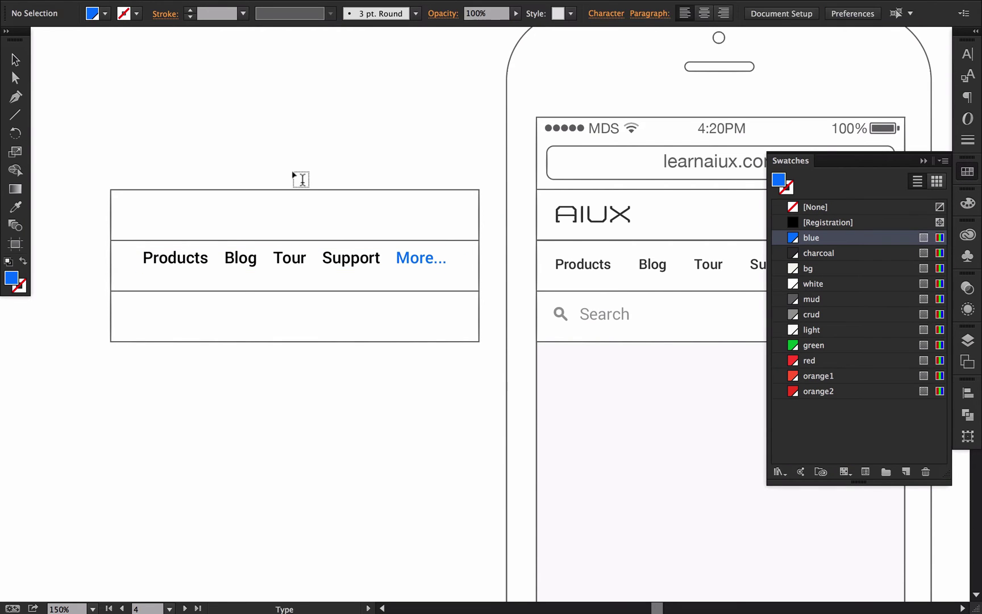
# Set the new menu text's font size to 13 pt
pyautogui.press('a')
pyautogui.click(347, 259)
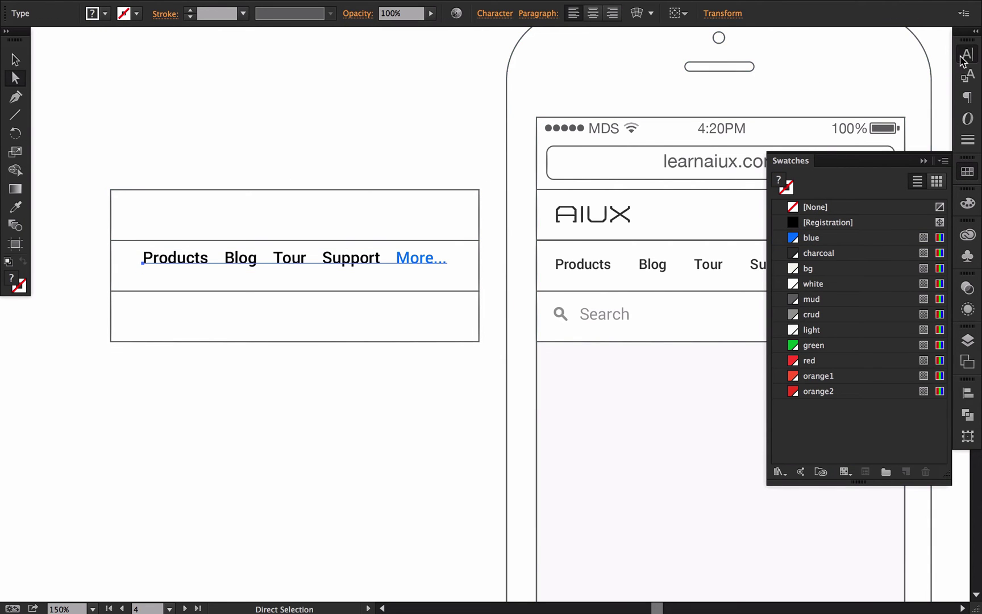
pyautogui.click(968, 53)
pyautogui.click(795, 136)
pyautogui.click(795, 136)
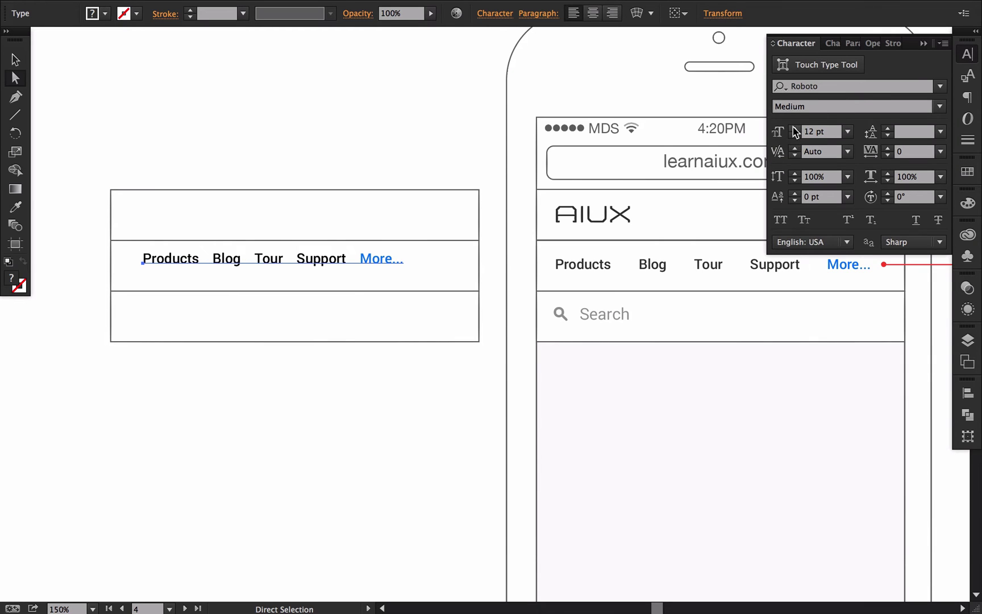
pyautogui.click(794, 128)
# Move the menu text toward the row's starting edge, nudge it up to centre it vertically, and deselect
pyautogui.moveTo(282, 257); pyautogui.dragTo(271, 267)
pyautogui.click(264, 91)
pyautogui.press('Up')
pyautogui.press('Up')
pyautogui.press('Up')
pyautogui.press('Up')
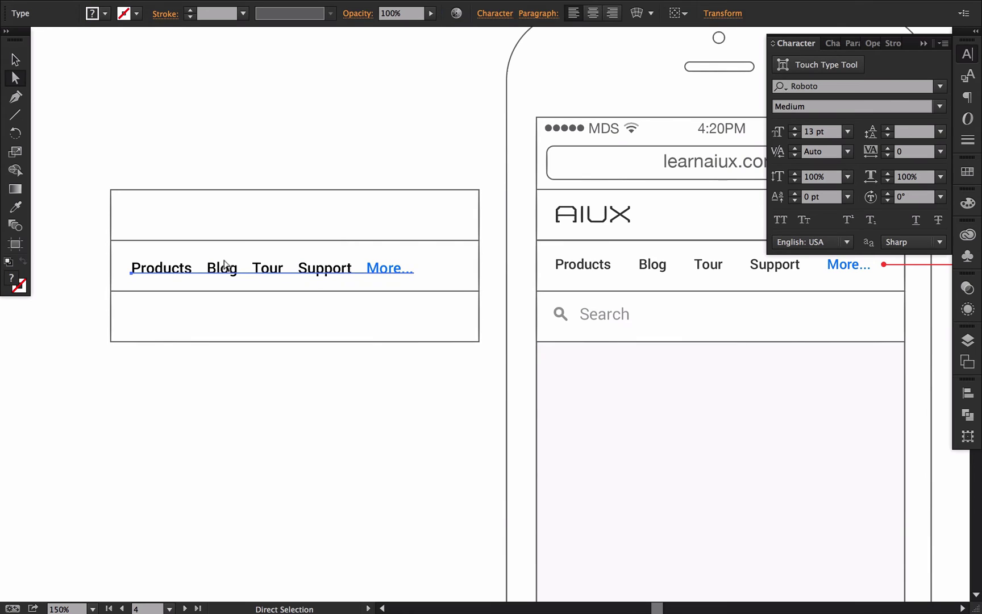
pyautogui.click(282, 140)
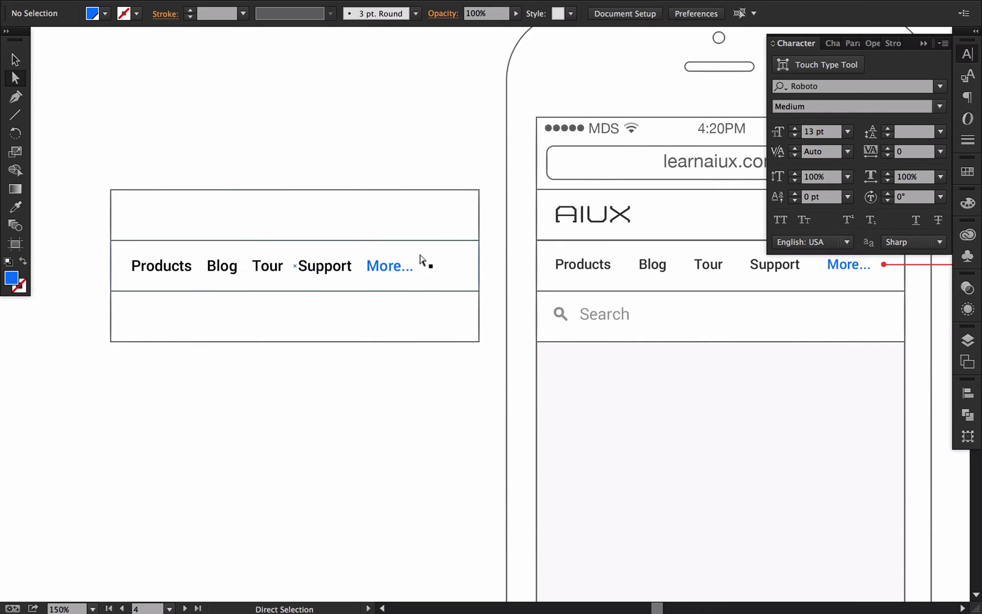
# Insert extra spaces between the menu words Products, Blog, Tour, Support and More... to widen the gaps, and deselect
pyautogui.press('t')
pyautogui.click(229, 265)
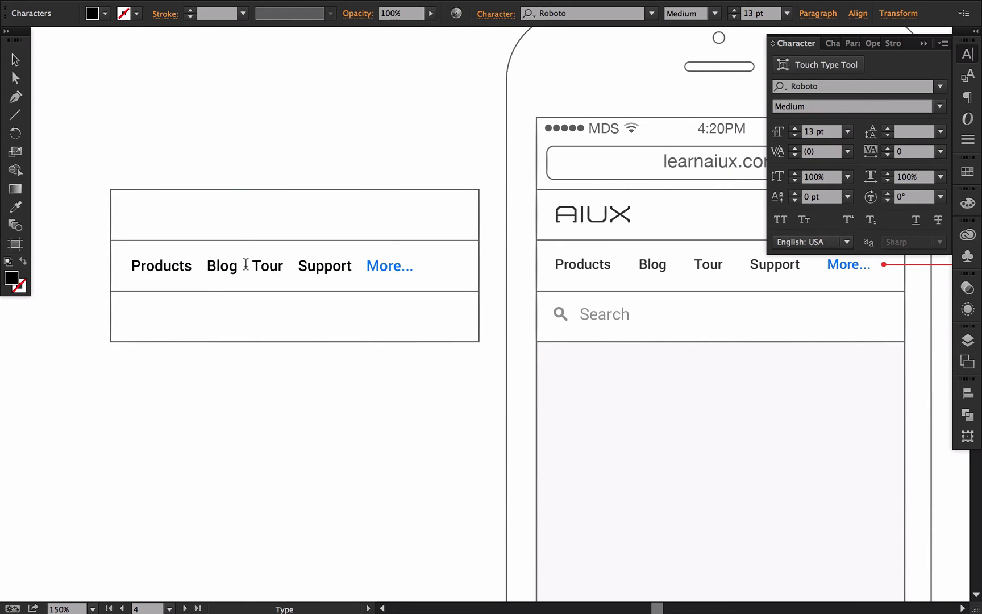
pyautogui.click(246, 264)
pyautogui.click(303, 264)
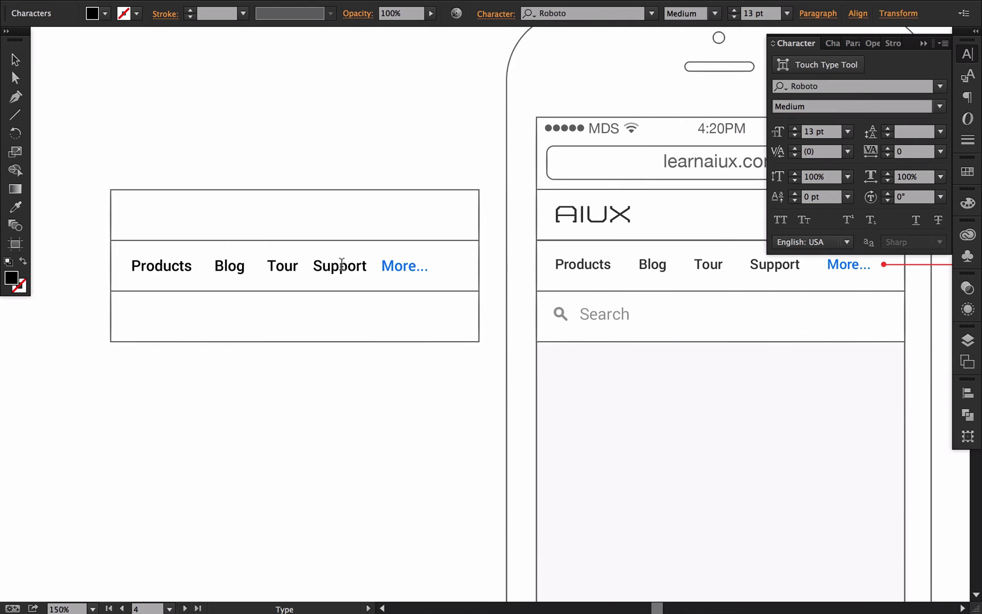
pyautogui.click(378, 264)
pyautogui.keyDown('super'); pyautogui.click(361, 158); pyautogui.keyUp('super')
pyautogui.press('a')
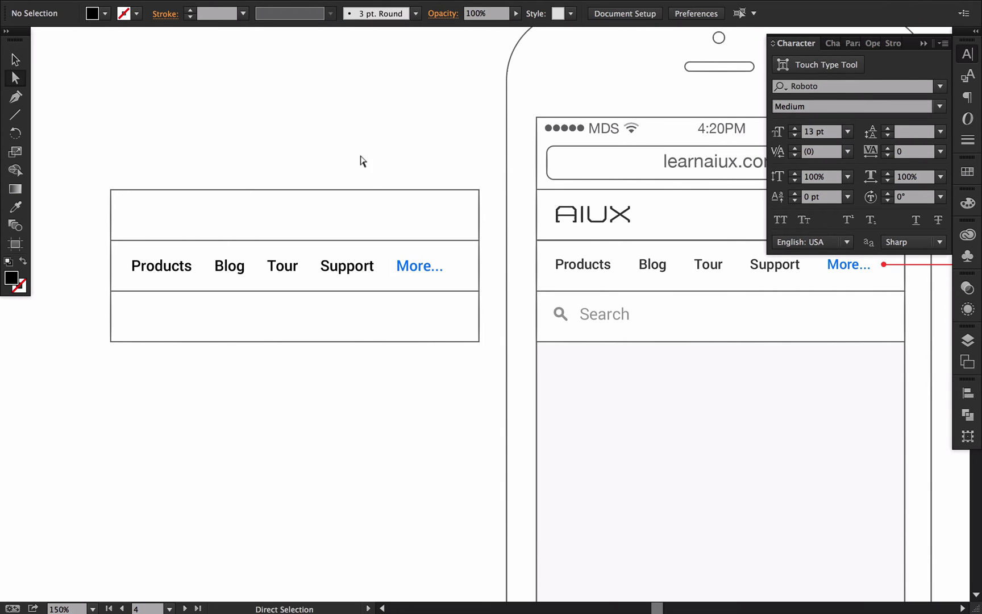
# Copy the AIUX logo from inside the phone wireframe's header group and paste it in front, outside the group
pyautogui.moveTo(361, 159); pyautogui.dragTo(351, 169)
pyautogui.press('v')
pyautogui.click(571, 221)
pyautogui.doubleClick(570, 220)
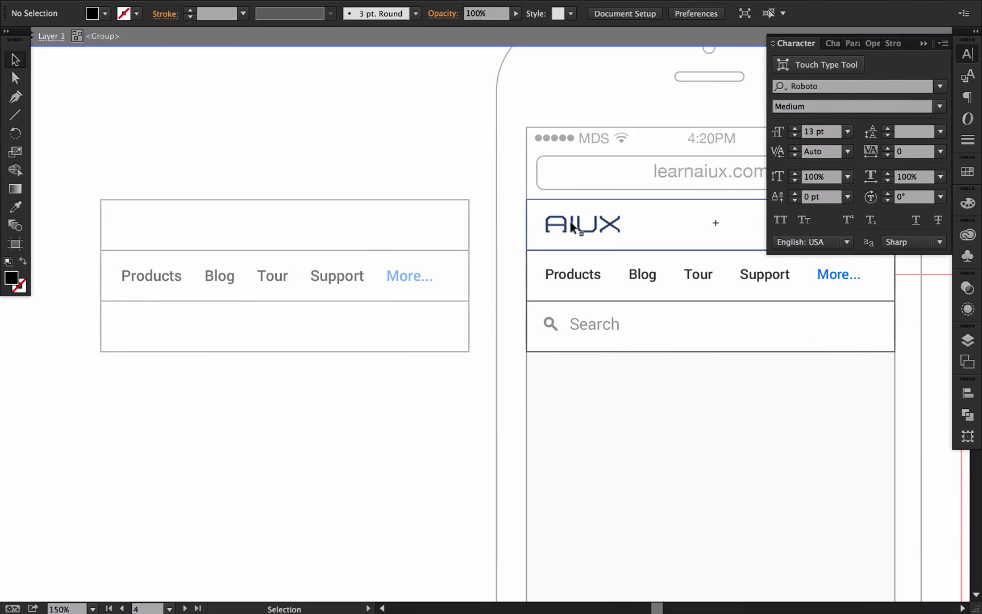
pyautogui.doubleClick(578, 221)
pyautogui.click(564, 218)
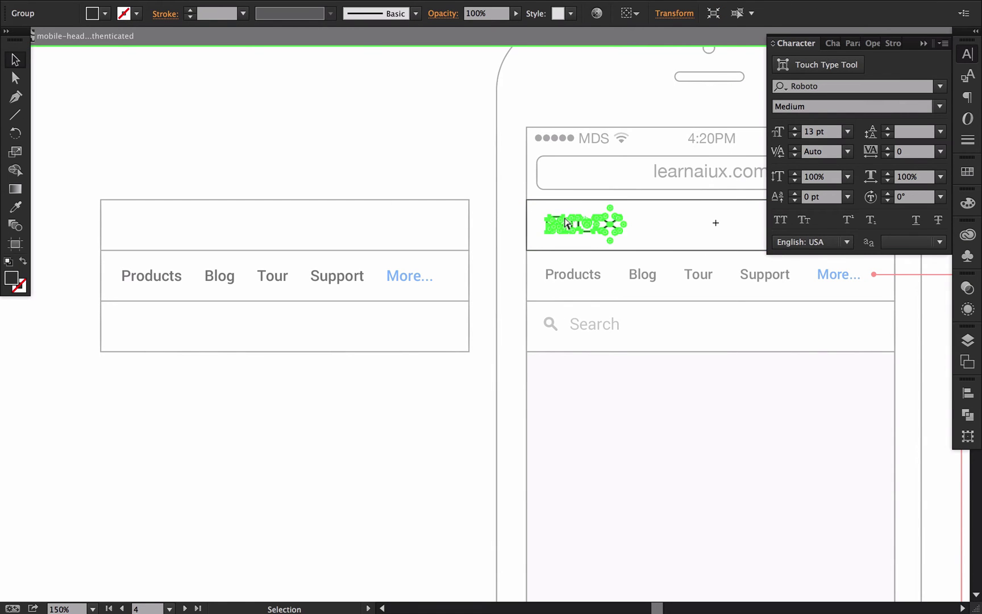
pyautogui.press('super+c')
pyautogui.doubleClick(338, 126)
pyautogui.press('super+f')
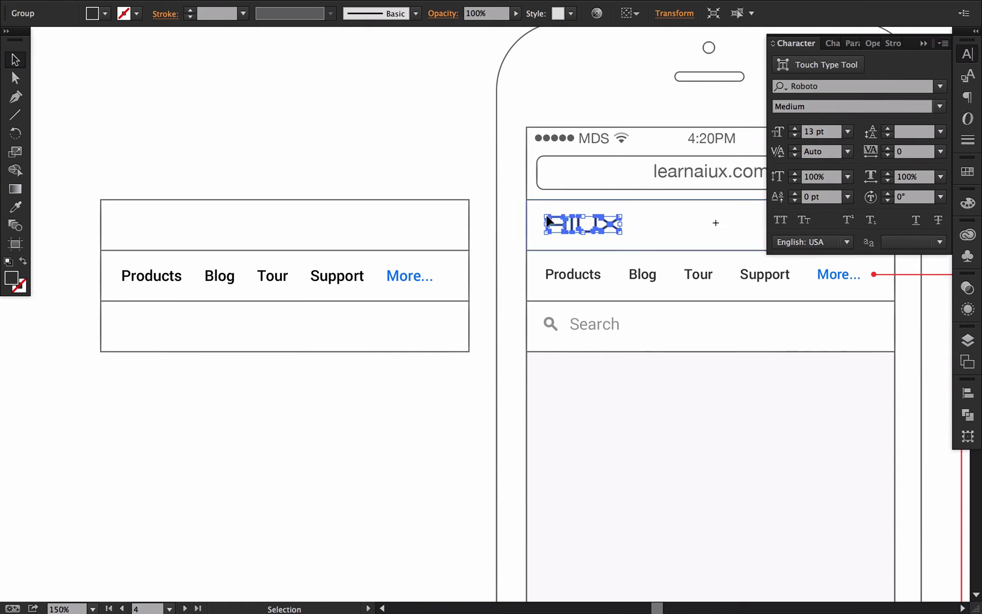
# Move the pasted AIUX logo straight across into the new header's top row, lined up with the menu text, and deselect
pyautogui.moveTo(549, 221); pyautogui.dragTo(122, 222)
pyautogui.click(241, 134)
pyautogui.moveTo(340, 158); pyautogui.dragTo(326, 158)
pyautogui.keyDown('super'); pyautogui.click(323, 269); pyautogui.keyUp('super')
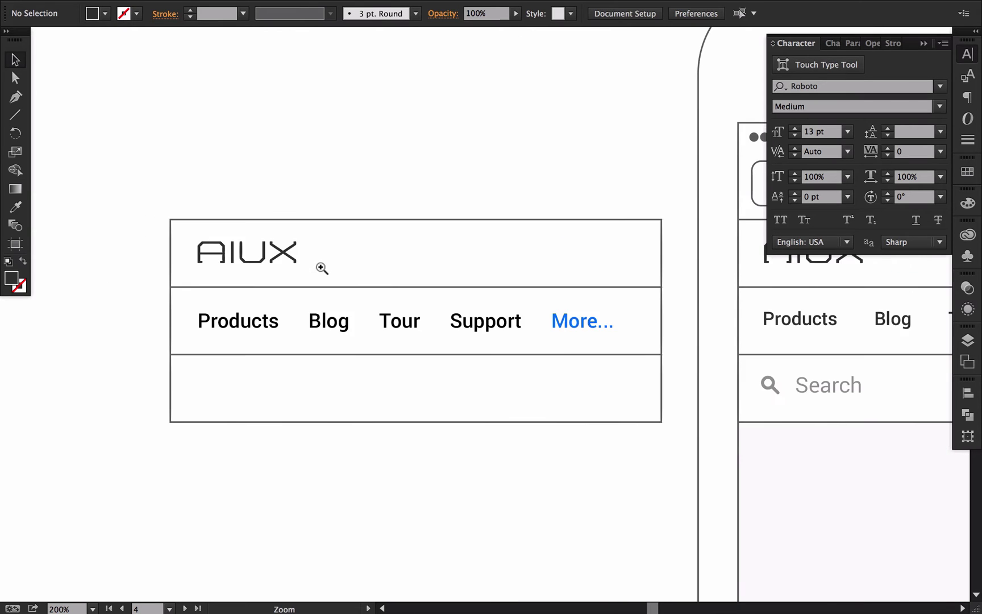
pyautogui.moveTo(321, 269); pyautogui.dragTo(260, 256)
pyautogui.moveTo(441, 264); pyautogui.dragTo(403, 246)
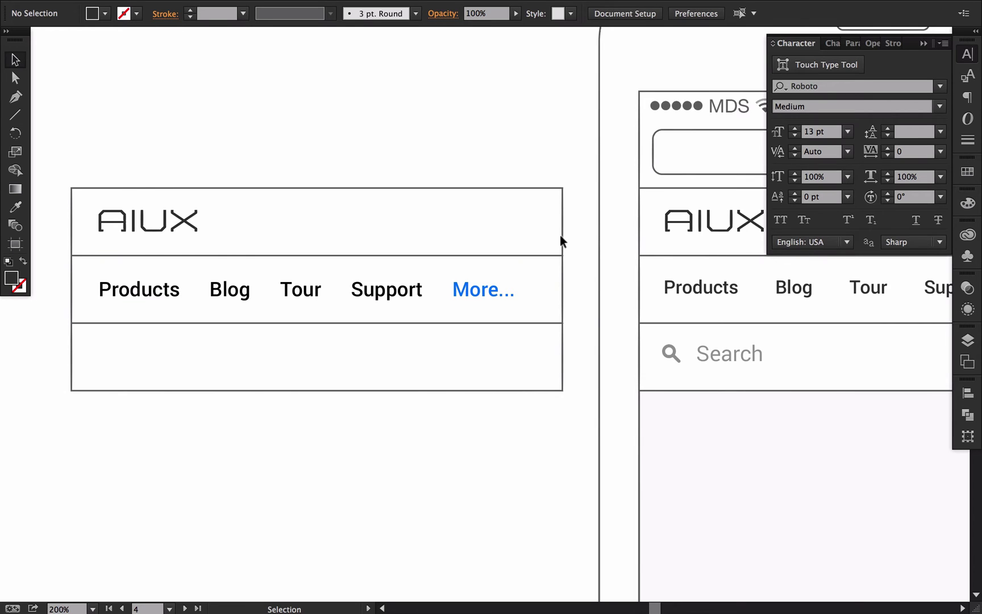
# Draw a small circle near the end of the new header's top row and centre it vertically in the row
pyautogui.press('l')
pyautogui.moveTo(507, 205); pyautogui.dragTo(543, 233)
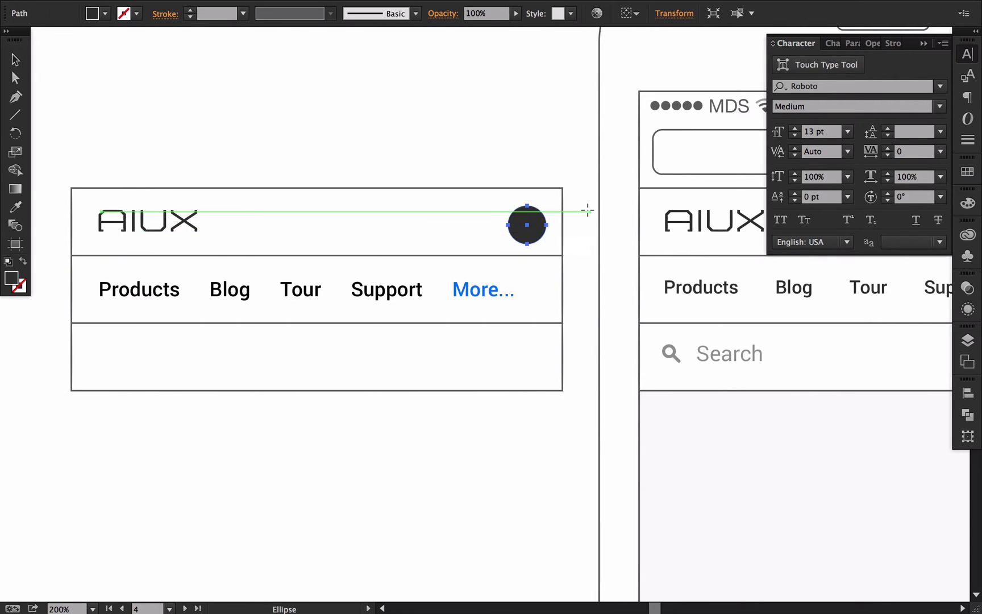
pyautogui.press('a')
pyautogui.click(527, 221)
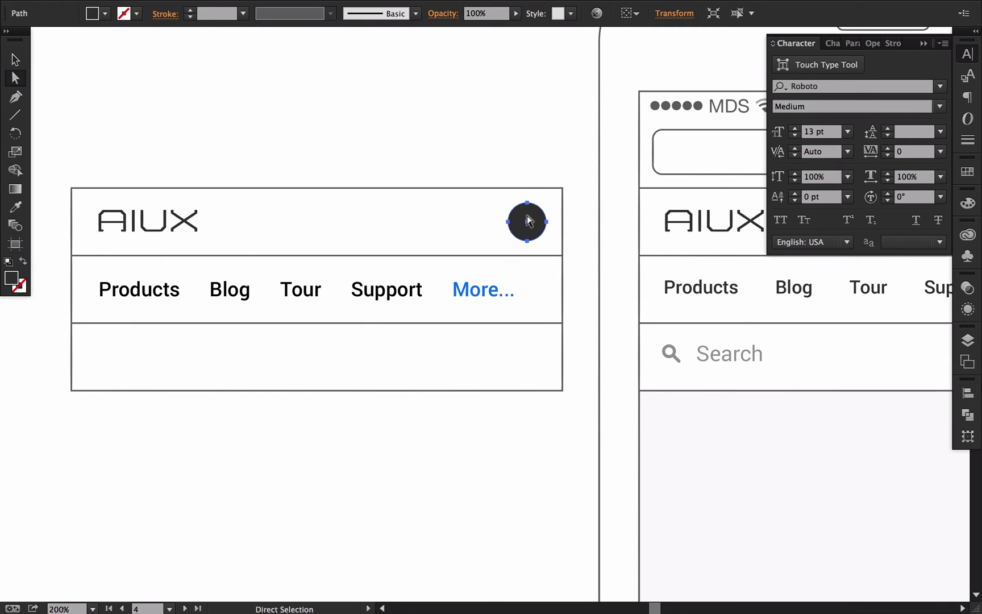
pyautogui.click(526, 187)
# Use the Eyedropper to give the new circle the header rectangles' white fill and 1 pt grey stroke, and deselect
pyautogui.press('super+minus')
pyautogui.click(476, 328)
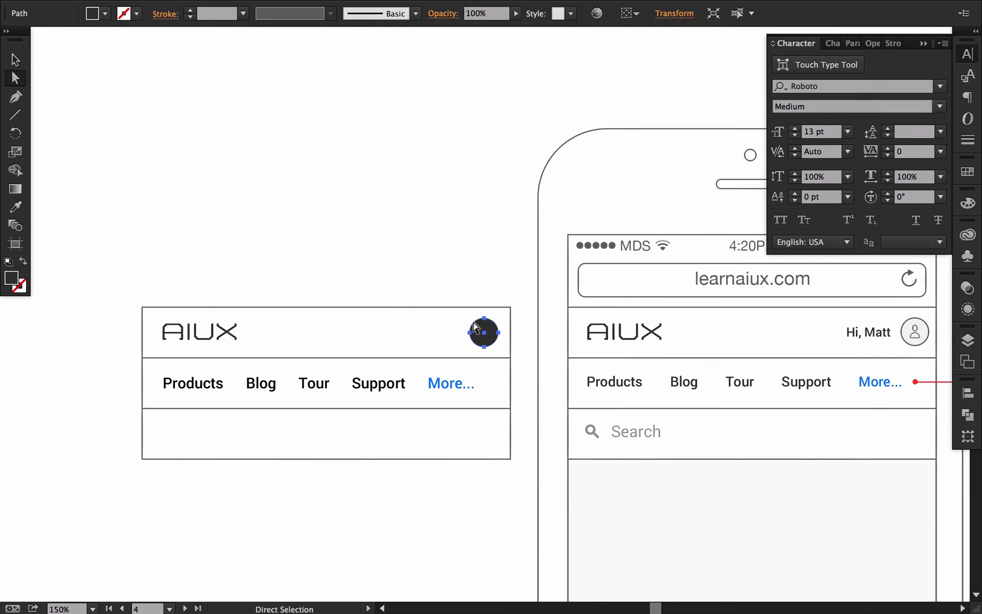
pyautogui.press('i')
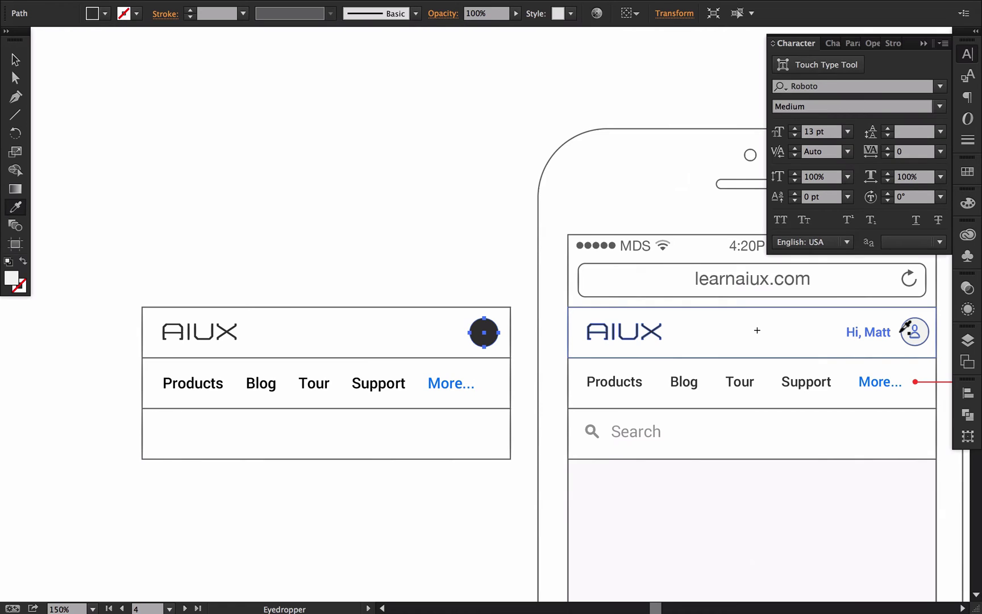
pyautogui.click(901, 331)
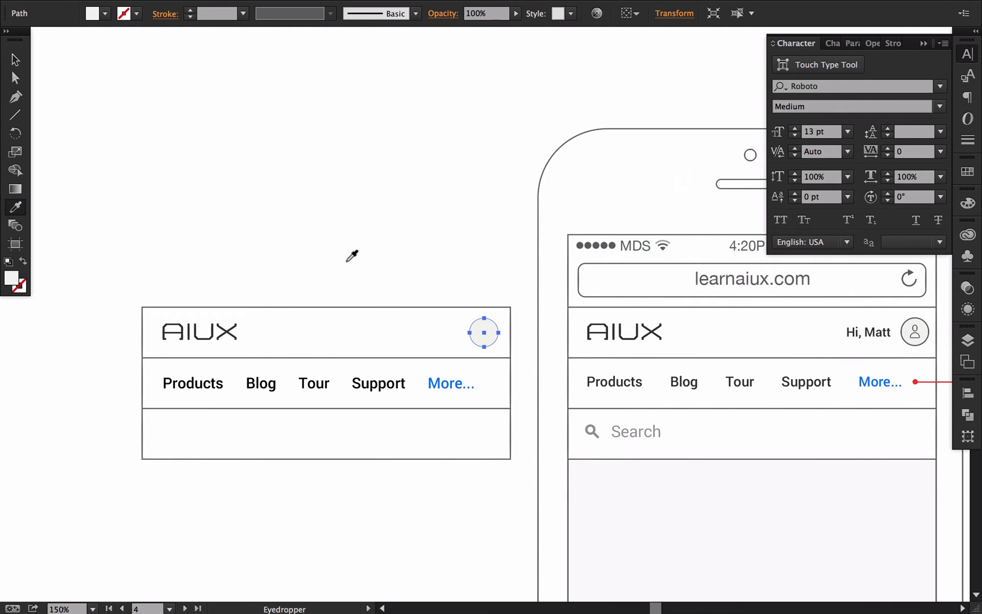
pyautogui.click(400, 420)
pyautogui.press('v')
pyautogui.click(425, 232)
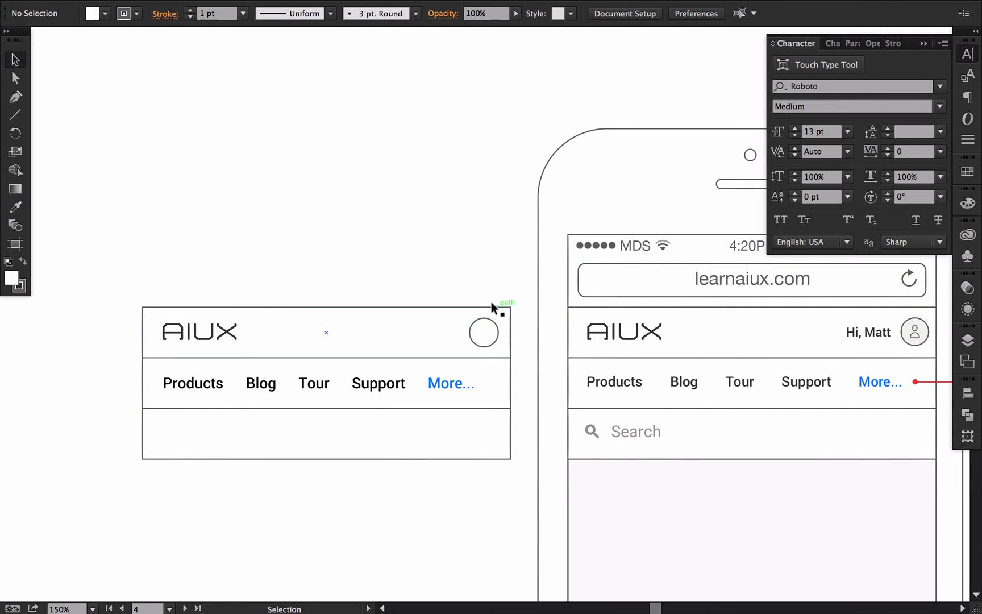
# Add the greeting text with the first name in the top row at the circle and right-align it
pyautogui.press('t')
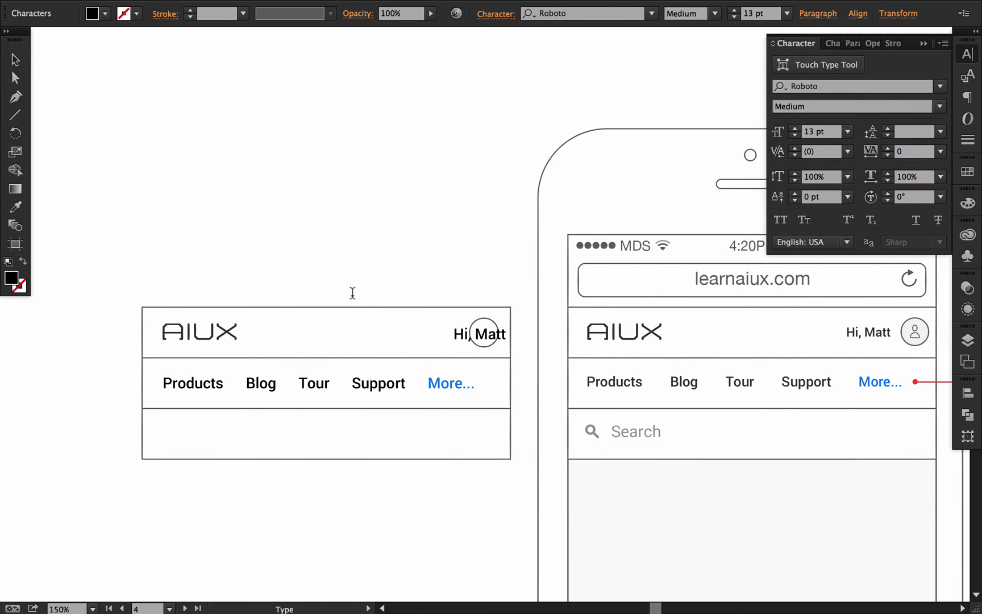
pyautogui.hotkey('ctrl', 'a')
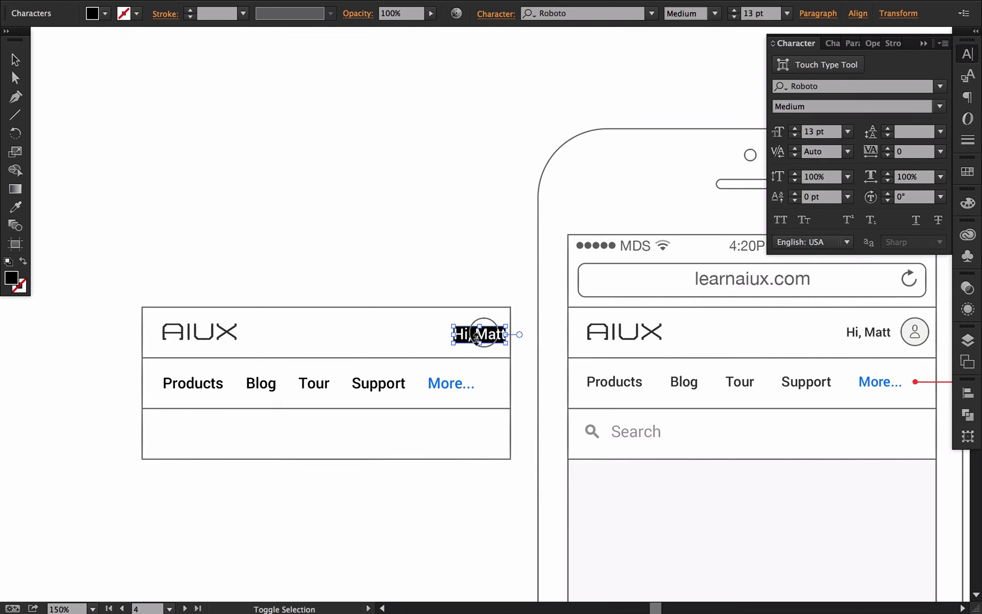
pyautogui.hotkey('ctrl', 'shift', 'r')
pyautogui.keyDown('ctrl'); pyautogui.click(495, 260); pyautogui.keyUp('ctrl')
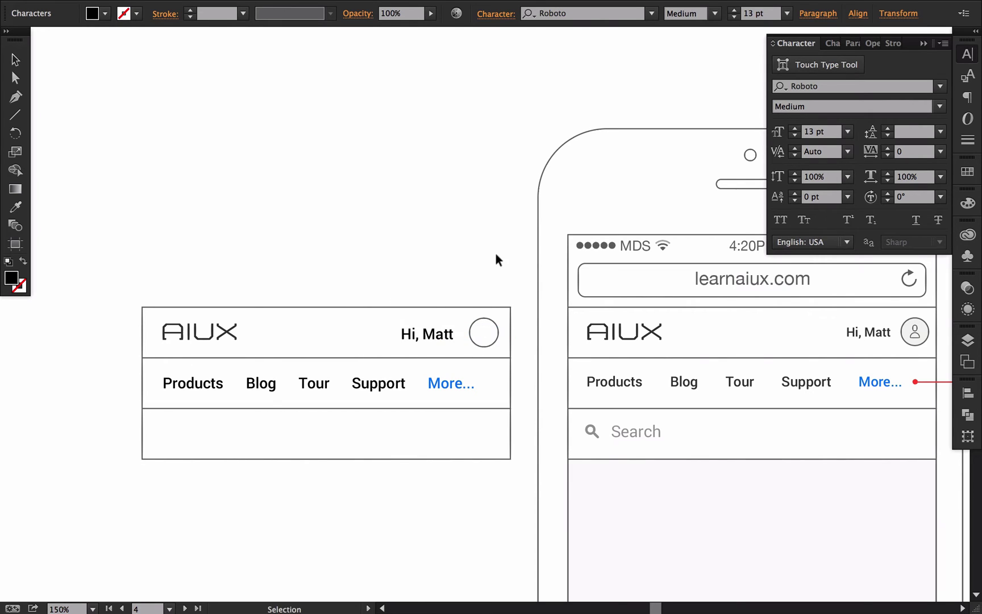
# Move the greeting text closer to the circle and centre it vertically with it
pyautogui.press('a')
pyautogui.click(440, 329)
pyautogui.moveTo(441, 330); pyautogui.dragTo(445, 330)
pyautogui.click(682, 221)
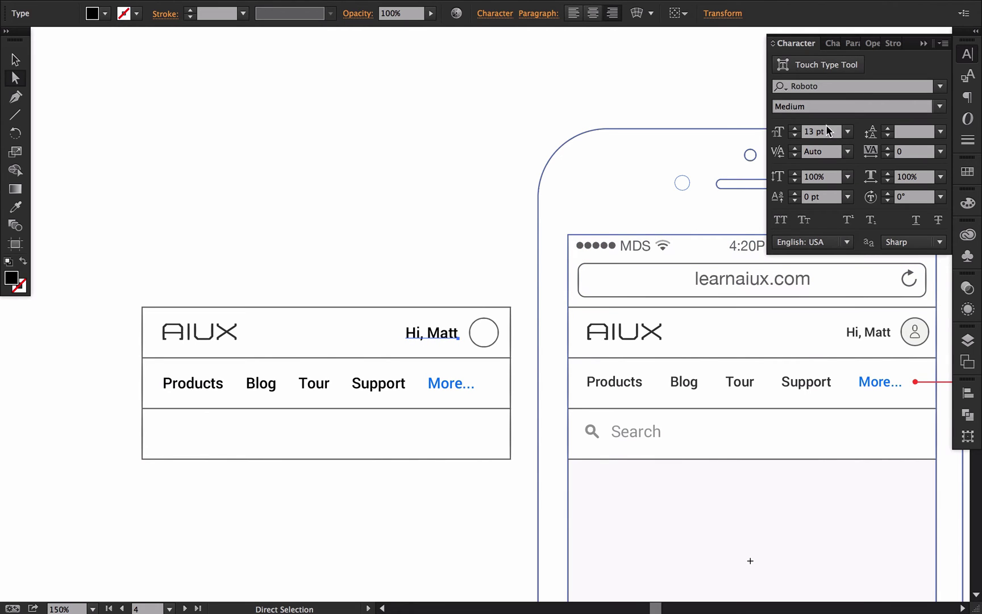
# Set the greeting text's font size to 11 pt and deselect
pyautogui.click(795, 136)
pyautogui.click(795, 136)
pyautogui.click(358, 256)
pyautogui.press('space')
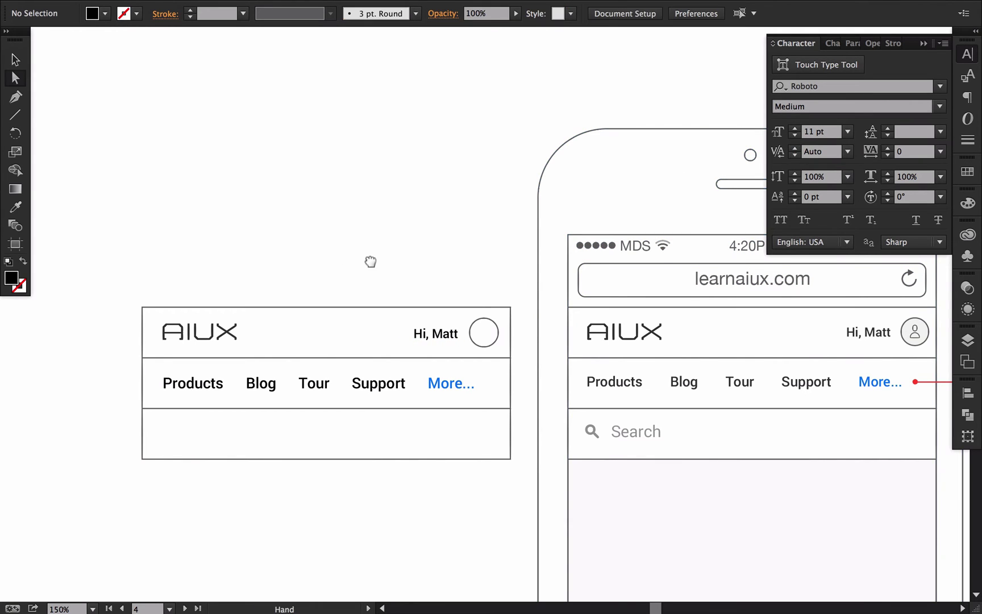
pyautogui.moveTo(370, 262); pyautogui.dragTo(370, 226)
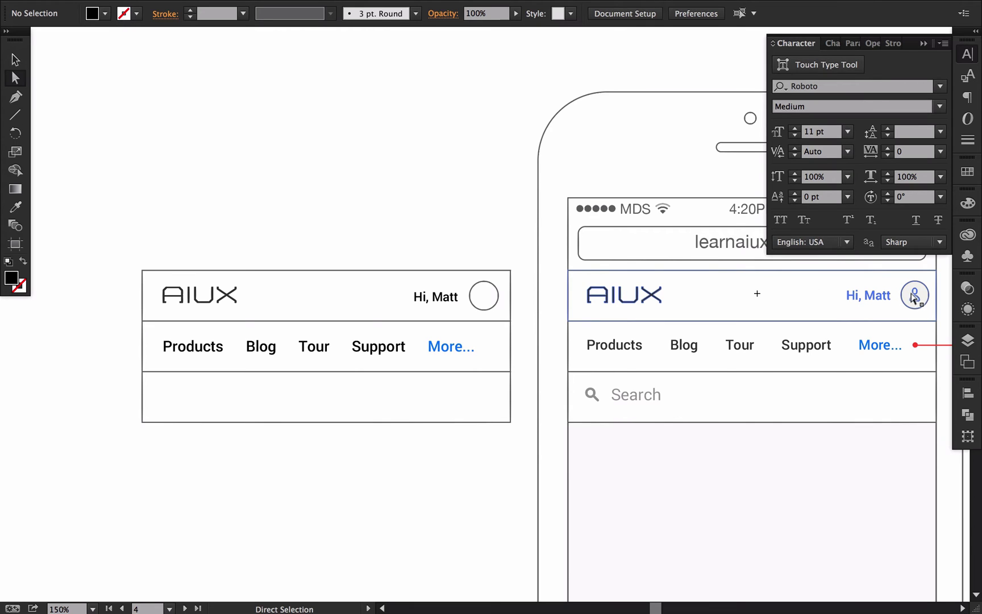
# Draw a small head circle and a body rectangle beneath it inside the avatar circle
pyautogui.scroll(8, 469, 292)
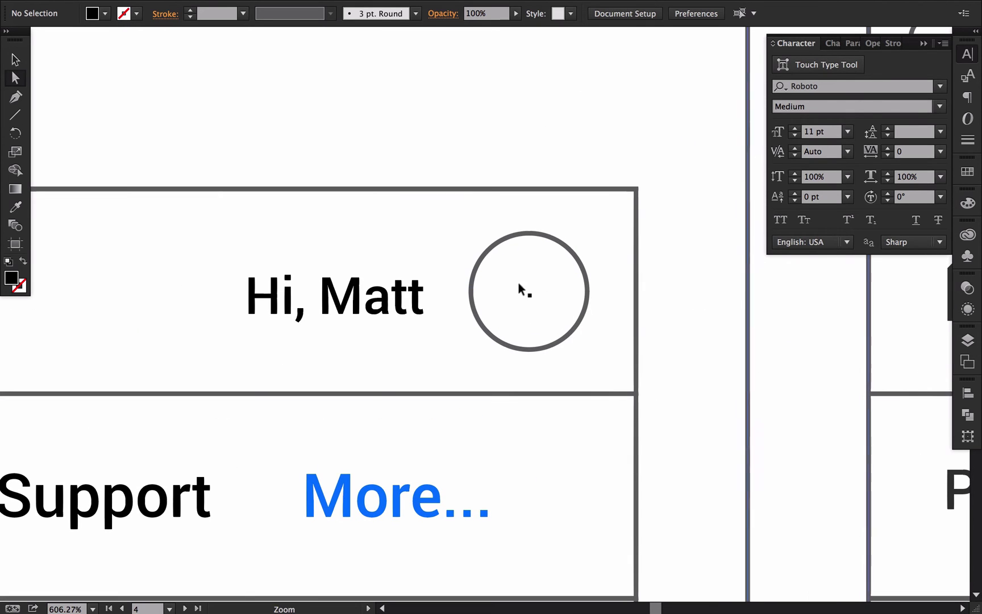
pyautogui.press('l')
pyautogui.moveTo(517, 262); pyautogui.dragTo(540, 282)
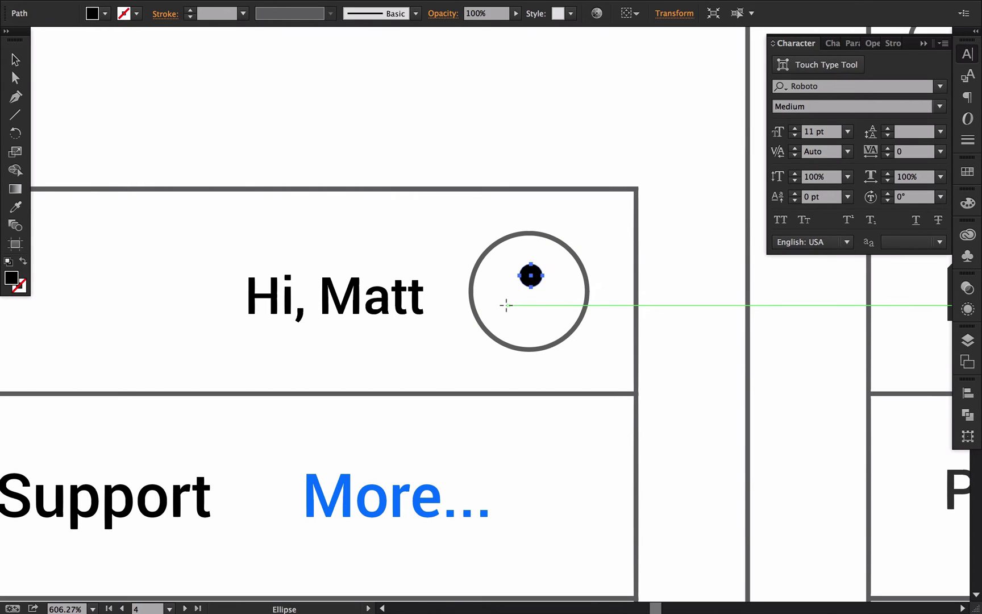
pyautogui.moveTo(506, 300); pyautogui.dragTo(557, 320)
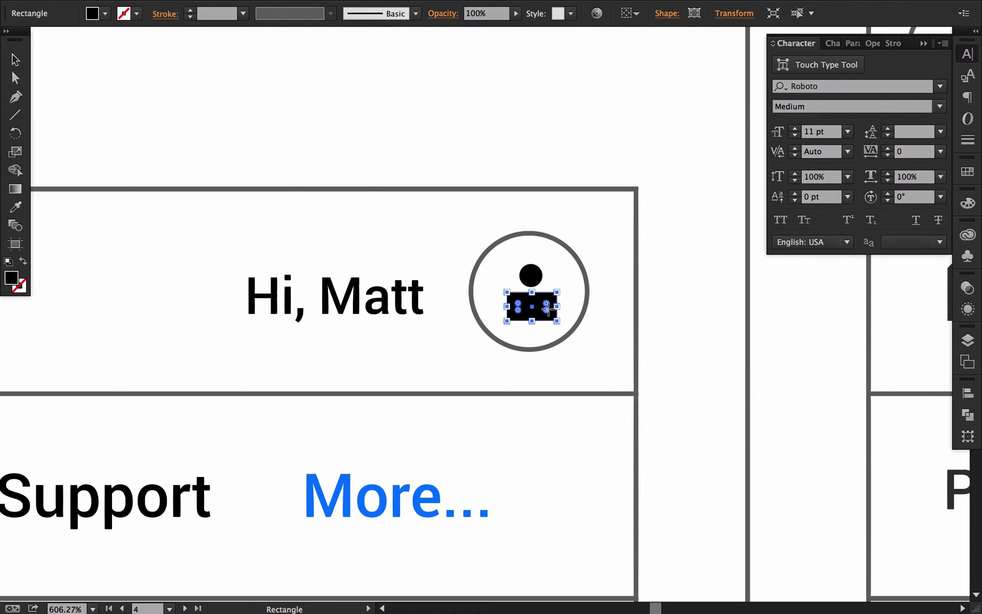
# Round the two upper corners of the body rectangle into shoulders and deselect
pyautogui.press('a')
pyautogui.click(502, 294)
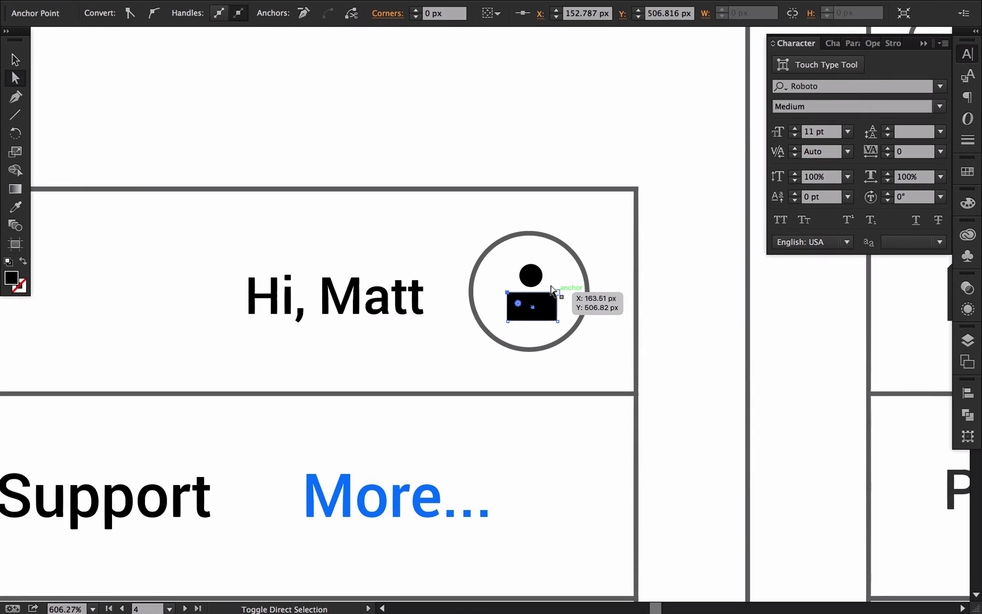
pyautogui.click(523, 305)
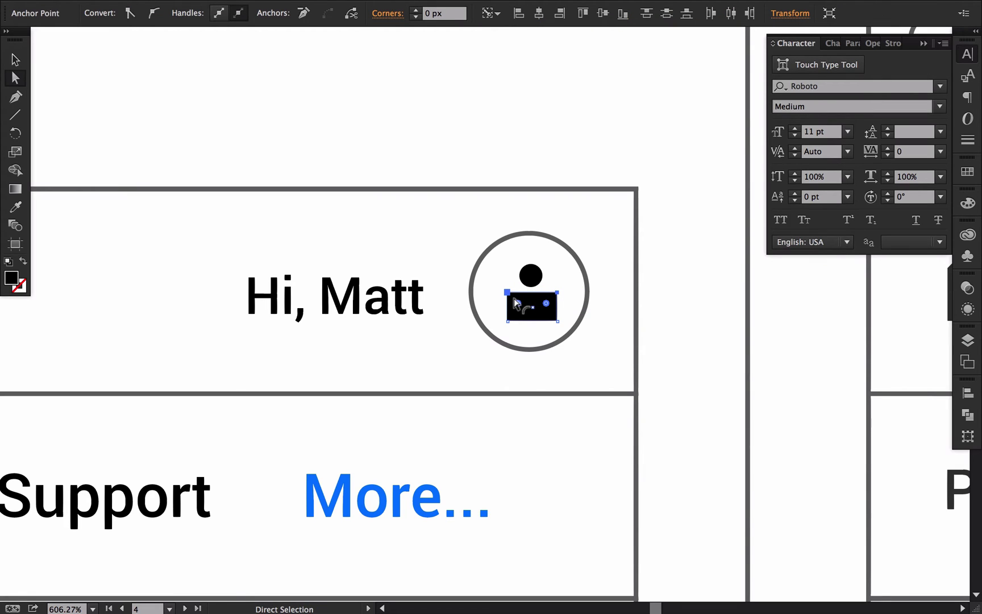
pyautogui.moveTo(518, 303); pyautogui.dragTo(514, 311)
pyautogui.click(603, 114)
# Apply the avatar circle's white fill and grey stroke to the head and body shapes with the Eyedropper, and deselect
pyautogui.click(528, 274)
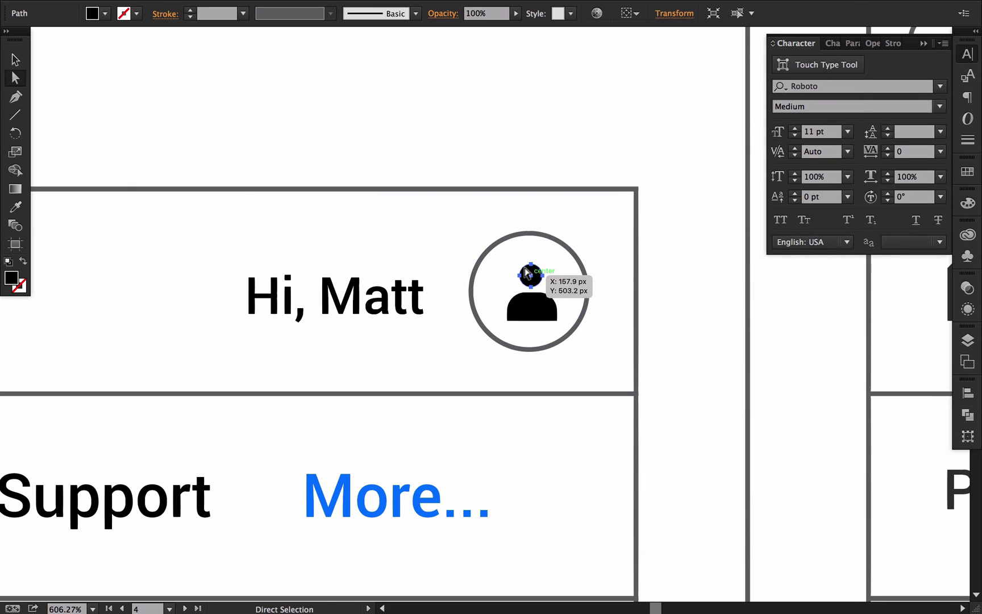
pyautogui.keyDown('shift'); pyautogui.click(525, 304); pyautogui.keyUp('shift')
pyautogui.press('i')
pyautogui.click(516, 249)
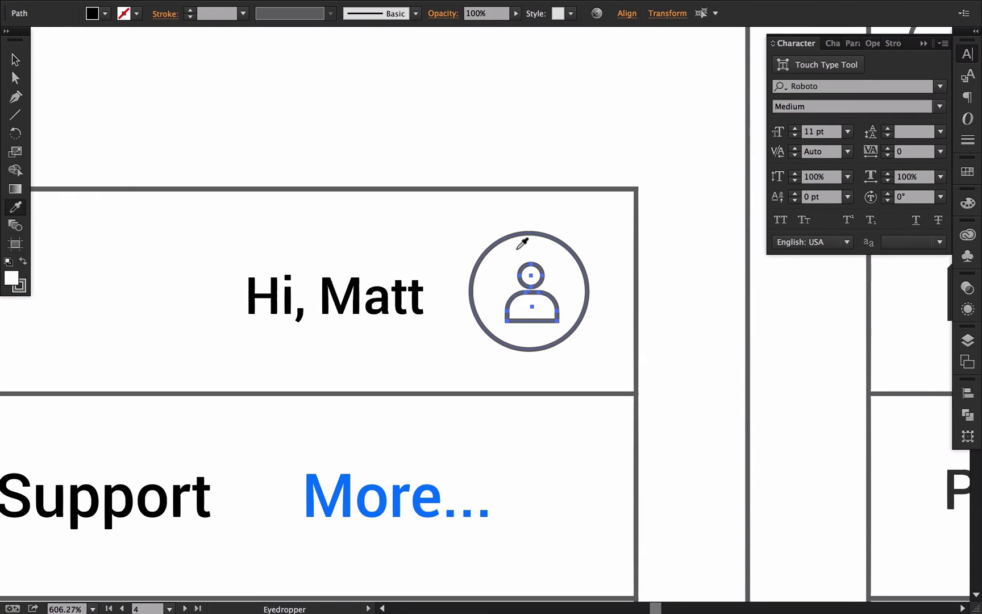
pyautogui.keyDown('super'); pyautogui.click(642, 174); pyautogui.keyUp('super')
# Group the head and body shapes and centre the group horizontally with the avatar circle
pyautogui.press('v')
pyautogui.moveTo(535, 306); pyautogui.dragTo(535, 307)
pyautogui.press('super+g')
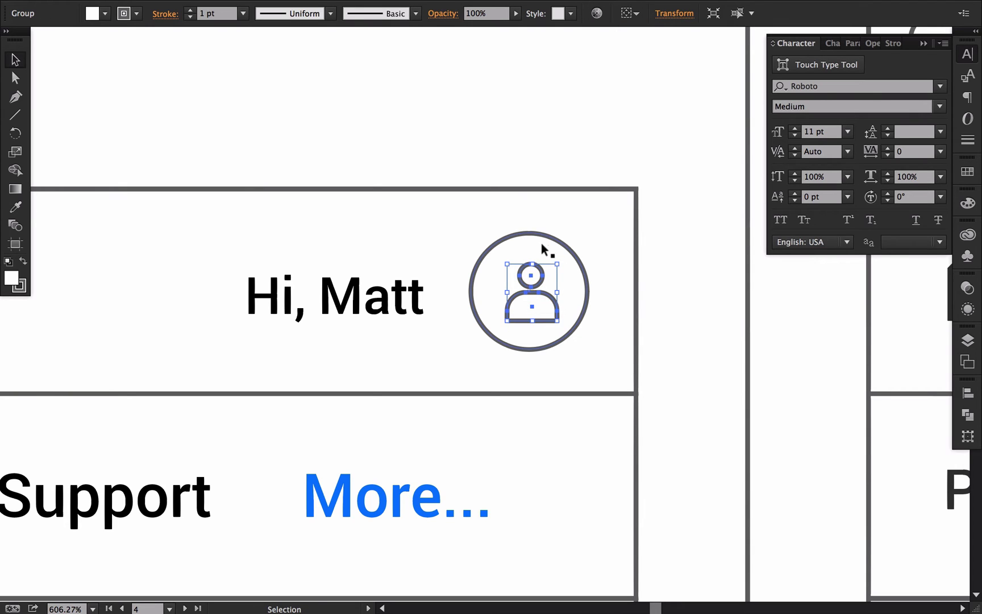
pyautogui.keyDown('shift'); pyautogui.click(526, 234); pyautogui.keyUp('shift')
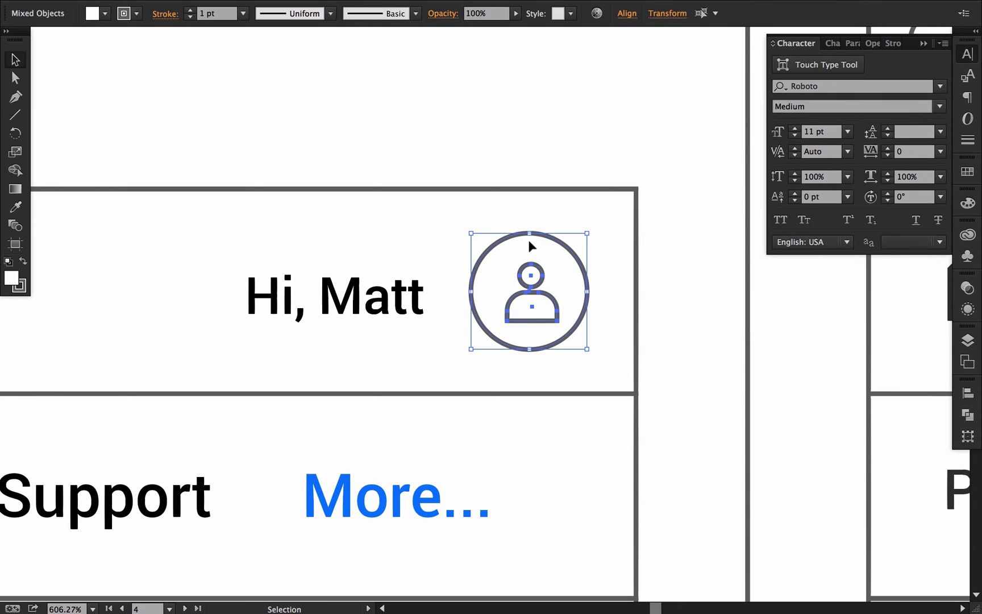
pyautogui.click(627, 14)
pyautogui.click(495, 54)
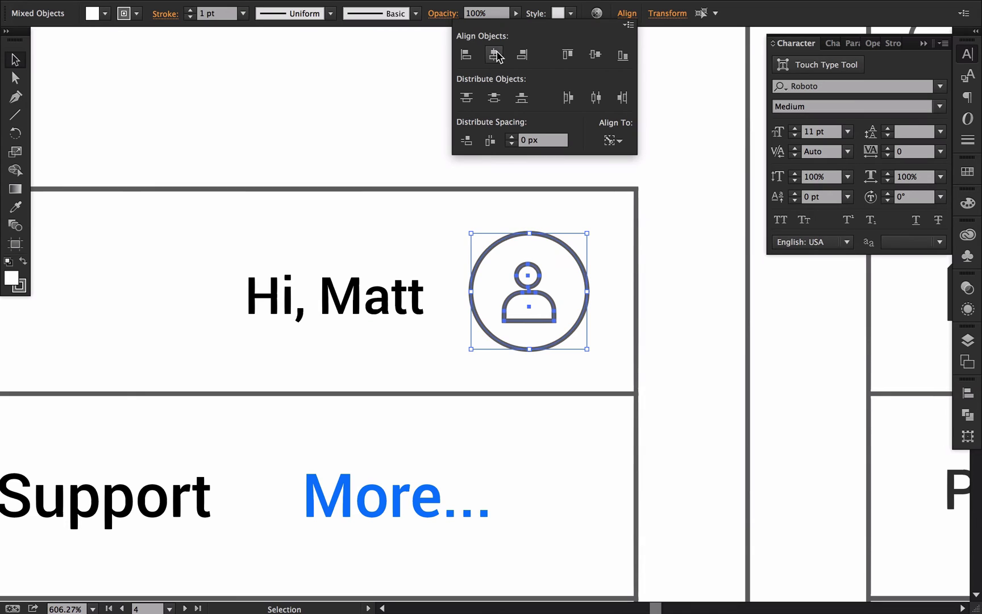
pyautogui.click(514, 294)
pyautogui.click(668, 240)
# Nudge only the person icon's head circle up by one increment and deselect
pyautogui.press('a')
pyautogui.click(528, 272)
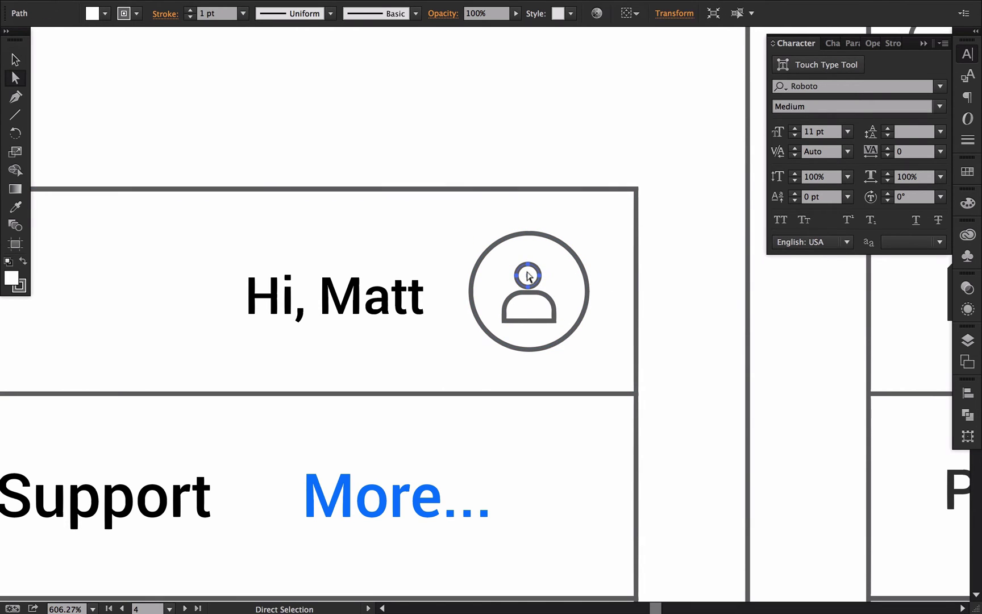
pyautogui.press('Up')
pyautogui.click(684, 313)
# Compare the rebuilt header with the phone wireframe's header at a smaller scale
pyautogui.keyDown('alt'); pyautogui.keyDown('super'); pyautogui.click(432, 367); pyautogui.keyUp('super'); pyautogui.keyUp('alt')
pyautogui.keyDown('alt'); pyautogui.keyDown('super'); pyautogui.click(431, 367); pyautogui.keyUp('super'); pyautogui.keyUp('alt')
pyautogui.keyDown('alt'); pyautogui.keyDown('super'); pyautogui.click(432, 367); pyautogui.keyUp('super'); pyautogui.keyUp('alt')
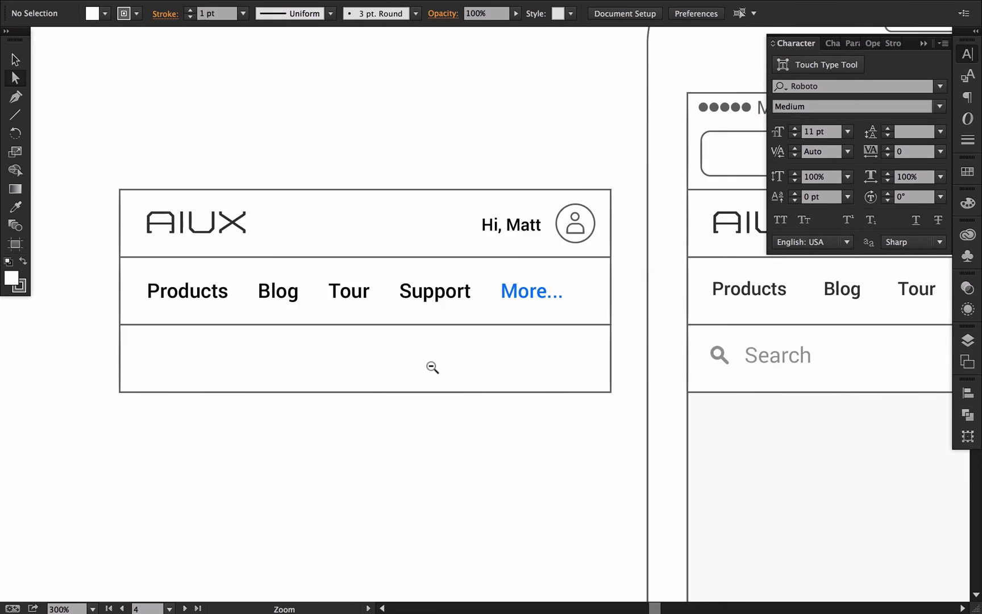
pyautogui.keyDown('alt'); pyautogui.keyDown('super'); pyautogui.click(432, 367); pyautogui.keyUp('super'); pyautogui.keyUp('alt')
pyautogui.keyDown('alt'); pyautogui.keyDown('super'); pyautogui.click(492, 335); pyautogui.keyUp('super'); pyautogui.keyUp('alt')
pyautogui.moveTo(510, 327); pyautogui.dragTo(448, 359)
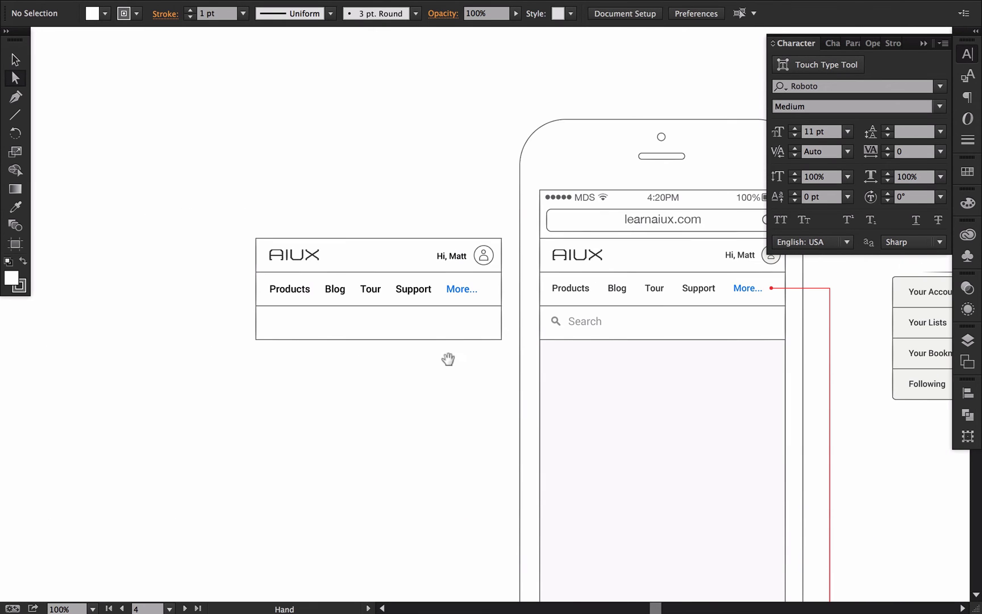
pyautogui.keyDown('super'); pyautogui.click(416, 297); pyautogui.keyUp('super')
pyautogui.keyDown('super'); pyautogui.click(355, 282); pyautogui.keyUp('super')
pyautogui.moveTo(508, 313); pyautogui.dragTo(395, 325)
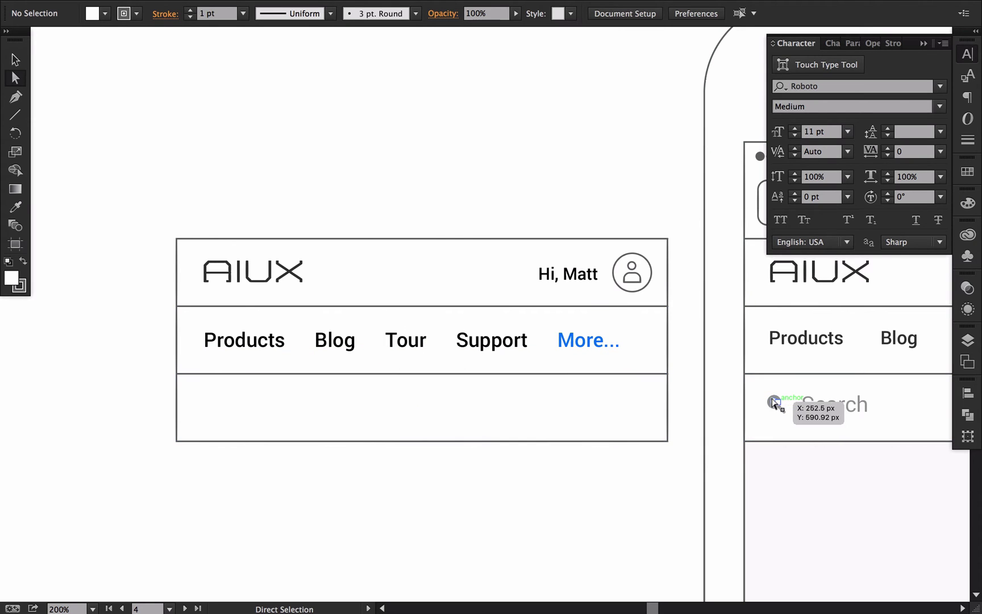
# Draw two concentric circles at the start of the empty search row, aligned with the menu text's starting edge
pyautogui.moveTo(191, 392); pyautogui.dragTo(452, 527)
pyautogui.press('l')
pyautogui.moveTo(218, 377); pyautogui.dragTo(255, 417)
pyautogui.press('v')
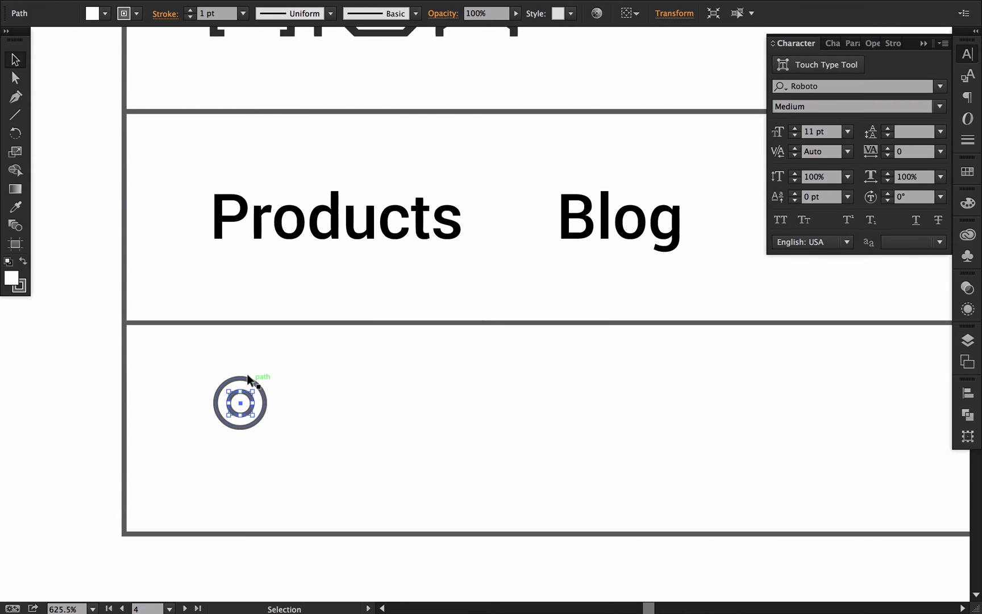
# Enlarge the inner of the two concentric circles in the search row slightly around its centre
pyautogui.click(264, 387)
pyautogui.click(262, 390)
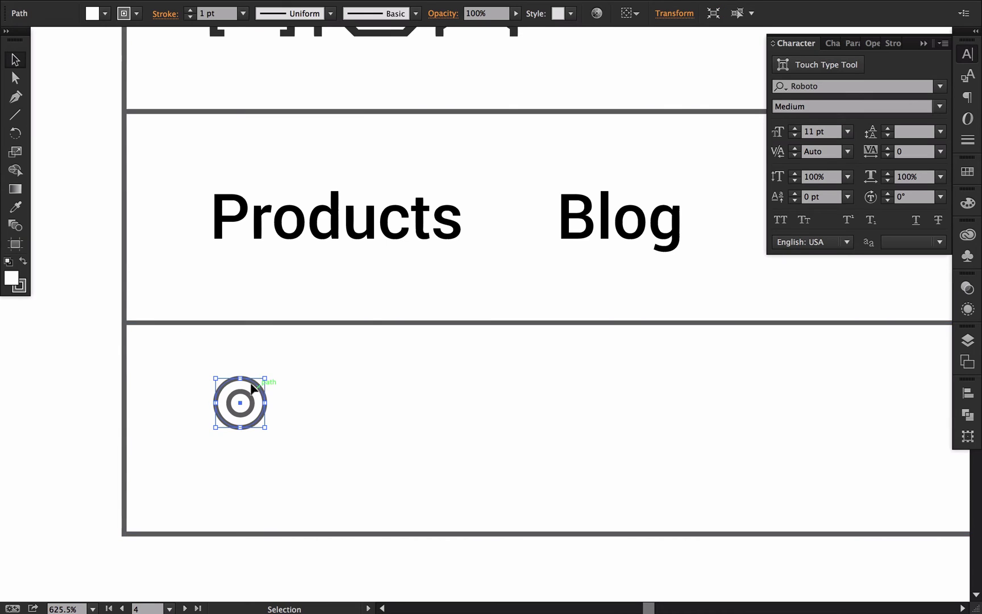
pyautogui.hotkey('ctrl', 'space')
pyautogui.moveTo(238, 387); pyautogui.dragTo(438, 480)
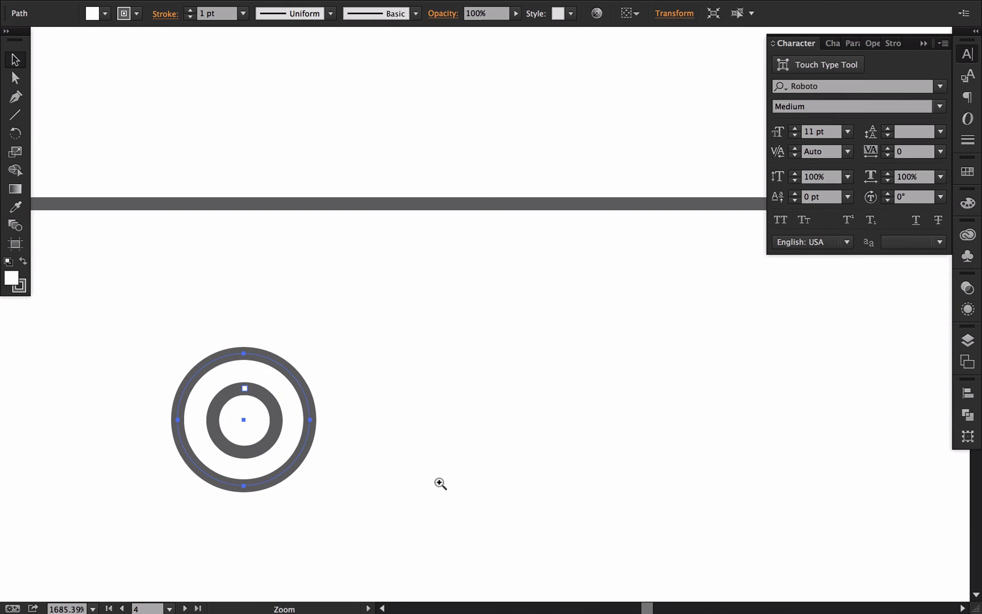
pyautogui.click(269, 410)
pyautogui.moveTo(278, 385); pyautogui.dragTo(276, 381)
# Combine both circles into a compound path and swap its fill and stroke colours to form a solid grey ring
pyautogui.keyDown('shift'); pyautogui.click(291, 370); pyautogui.keyUp('shift')
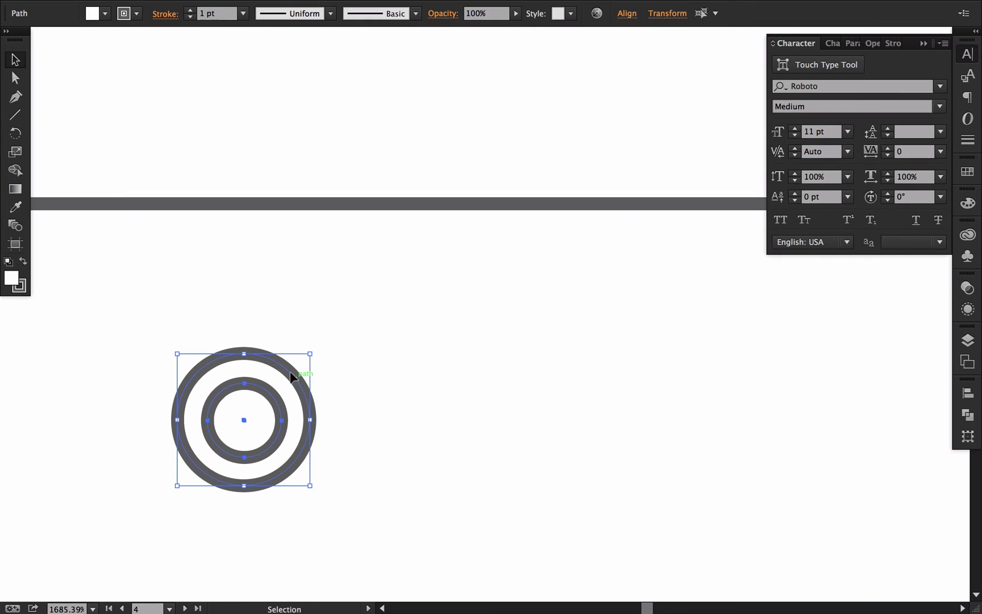
pyautogui.press('a')
pyautogui.press('super+8')
pyautogui.hotkey('shift', 'x')
pyautogui.press('a')
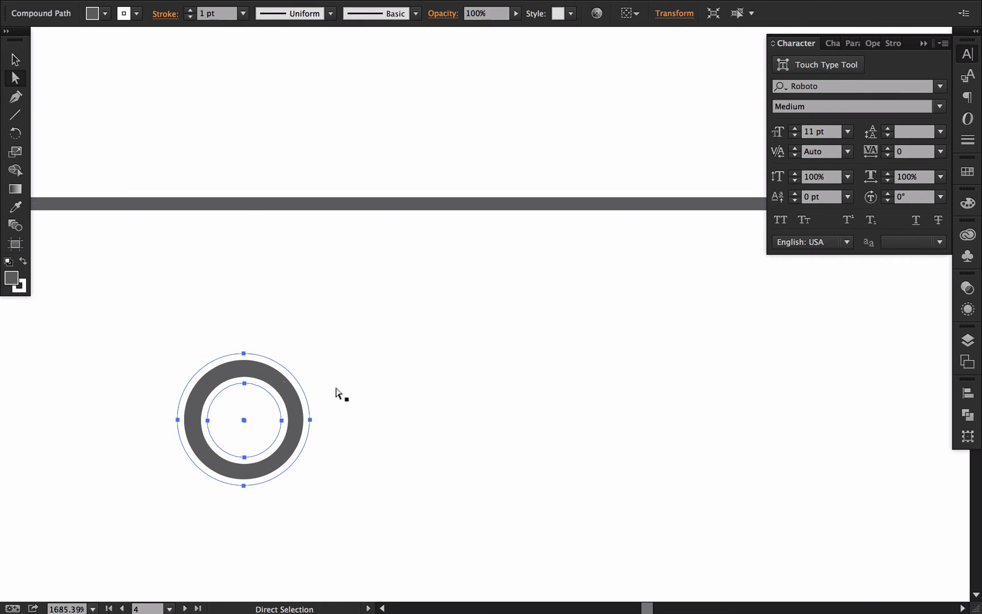
pyautogui.click(336, 389)
pyautogui.press('v')
pyautogui.click(287, 407)
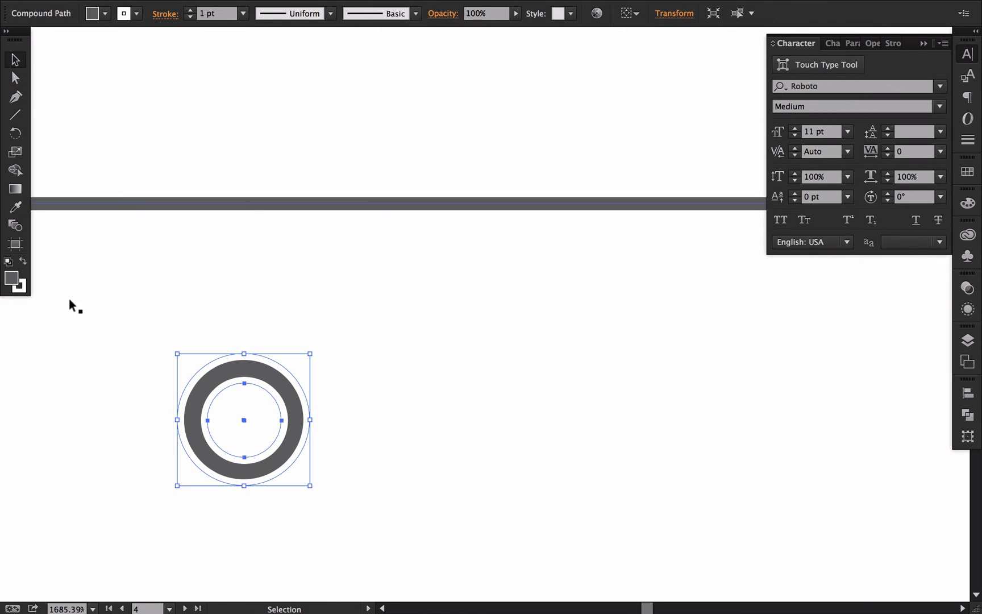
# Set the ring's stroke to None, keeping its grey fill, and deselect it
pyautogui.hotkey('shift', 'x')
pyautogui.hotkey('shift', 'x')
pyautogui.click(968, 414)
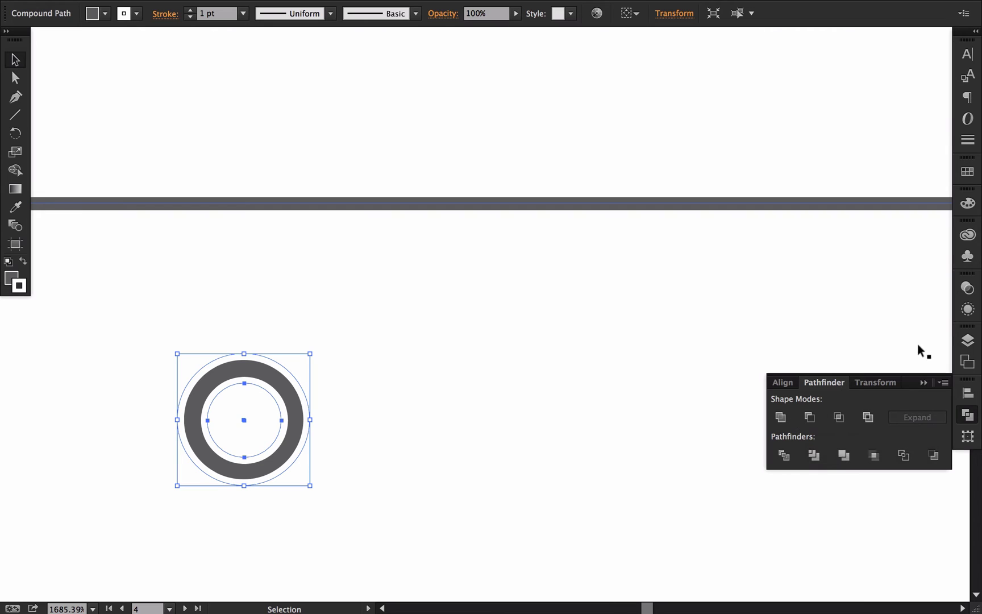
pyautogui.click(968, 140)
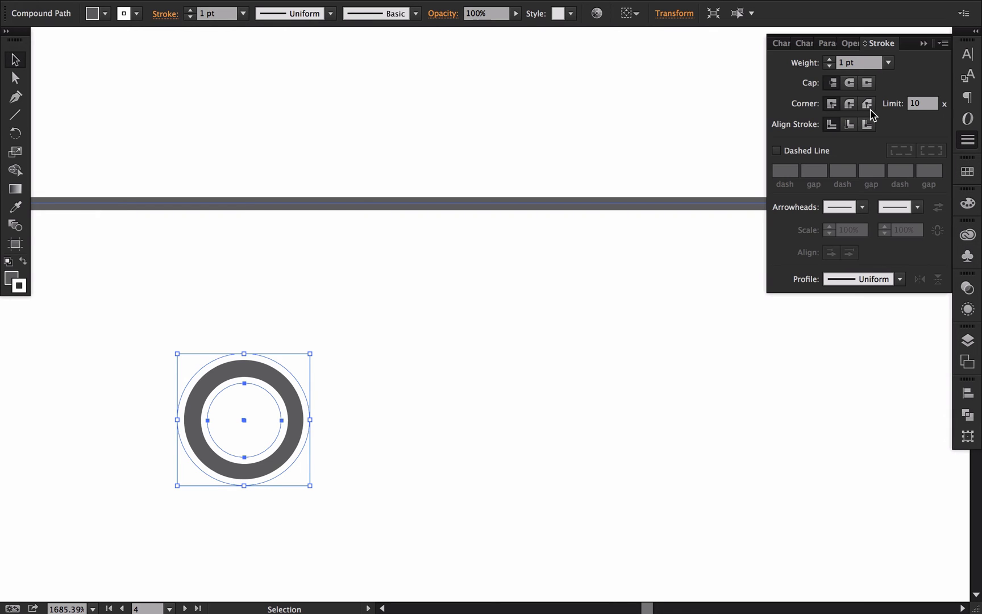
pyautogui.click(967, 173)
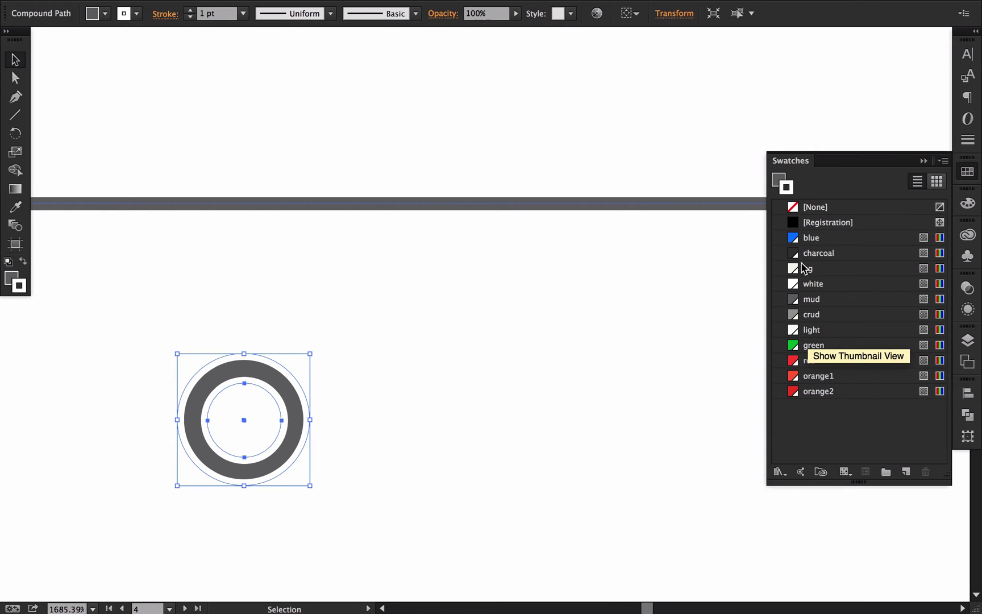
pyautogui.click(793, 208)
pyautogui.click(549, 308)
# Draw a narrow upright rectangle overlapping the ring's lower edge as the magnifier handle and copy the ring's appearance onto it
pyautogui.press('m')
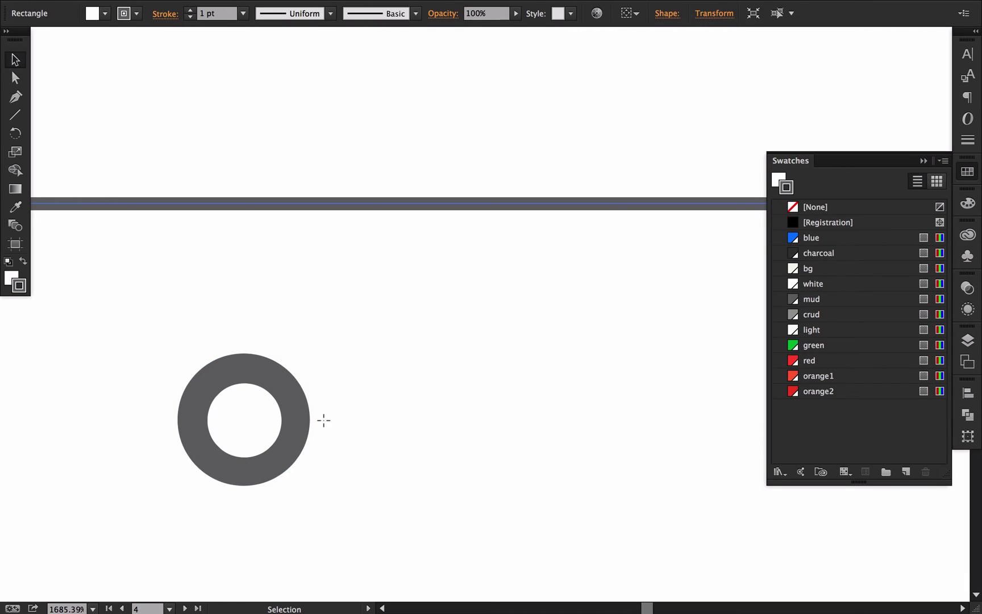
pyautogui.press('space')
pyautogui.moveTo(290, 450); pyautogui.dragTo(292, 355)
pyautogui.moveTo(230, 374)
pyautogui.mouseDown()
pyautogui.moveTo(254, 467)
pyautogui.moveTo(265, 461)
pyautogui.mouseUp()
pyautogui.press('i')
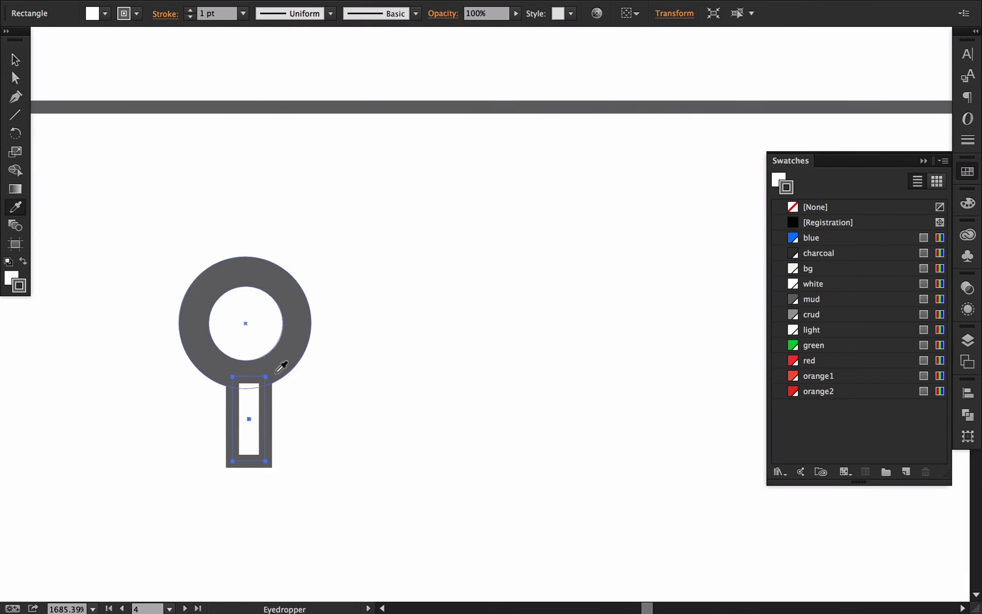
pyautogui.click(281, 360)
# Centre the handle and ring horizontally on each other, group them and hide the selection edges
pyautogui.press('v')
pyautogui.keyDown('shift'); pyautogui.click(276, 340); pyautogui.keyUp('shift')
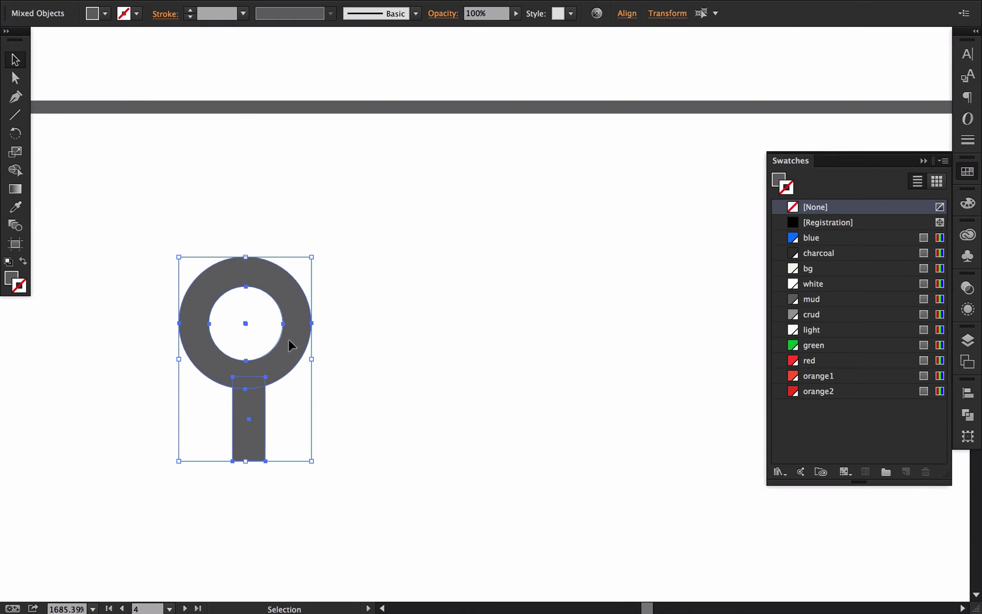
pyautogui.hotkey('ctrl', 'shift', 'a')
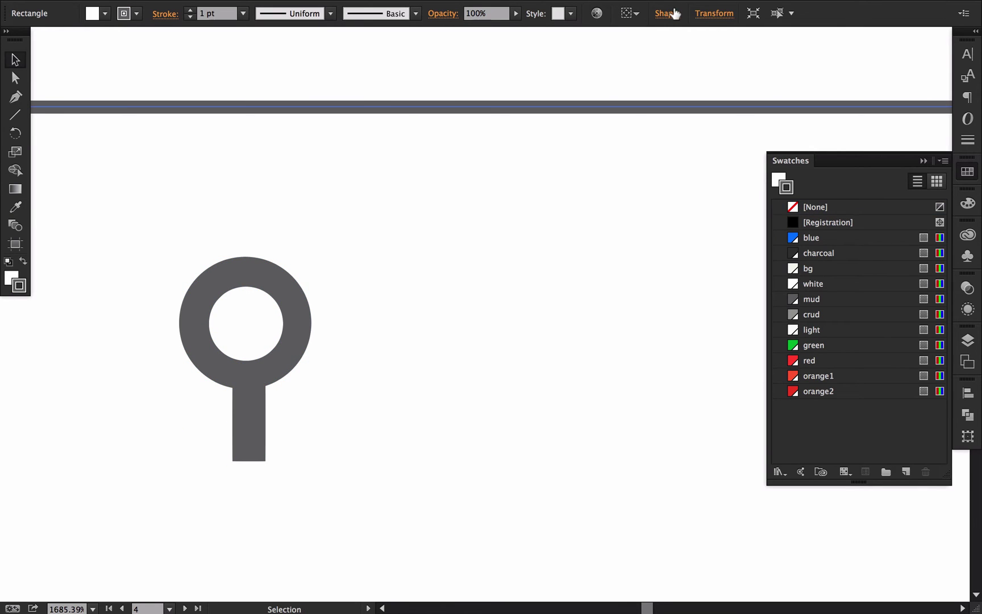
pyautogui.click(301, 358)
pyautogui.keyDown('shift'); pyautogui.click(250, 432); pyautogui.keyUp('shift')
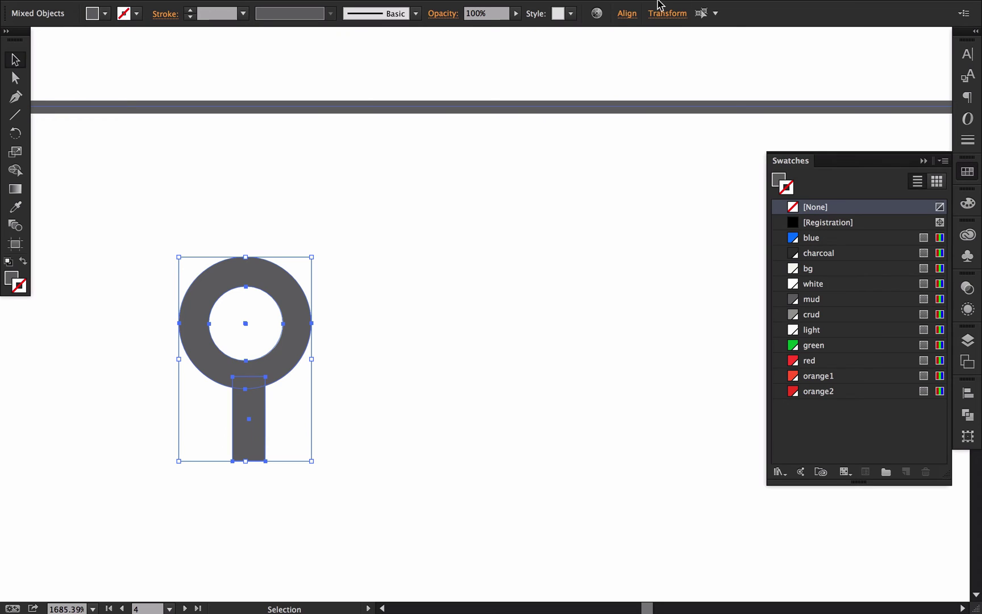
pyautogui.click(626, 14)
pyautogui.click(495, 55)
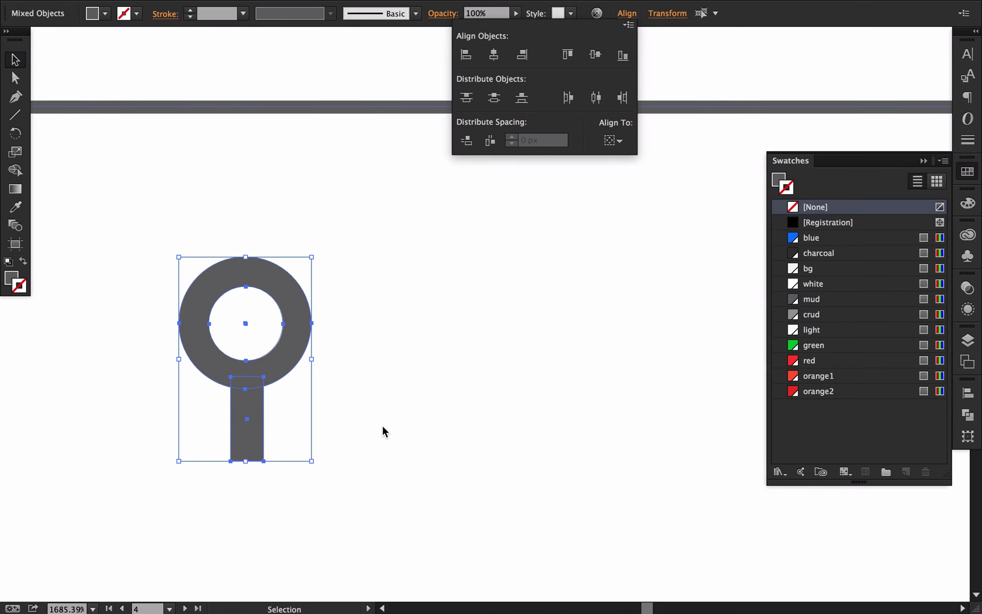
pyautogui.press('Escape')
pyautogui.hotkey('ctrl', 'g')
pyautogui.hotkey('ctrl', 'h')
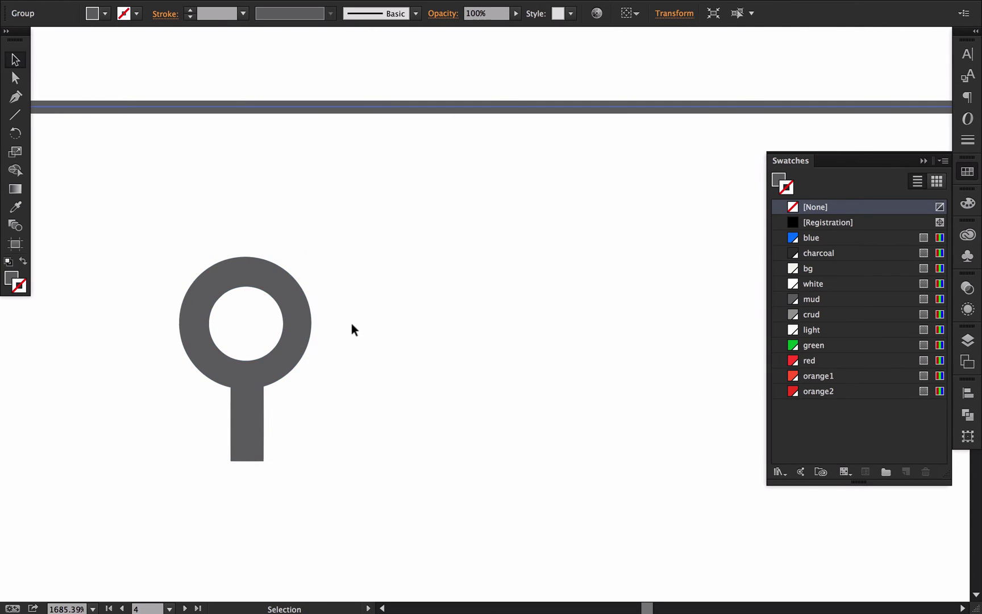
# Rotate the magnifier icon about 45° counterclockwise so the handle points down to the right
pyautogui.click(295, 327)
pyautogui.moveTo(313, 246); pyautogui.dragTo(256, 241)
pyautogui.click(319, 267)
pyautogui.keyDown('ctrl'); pyautogui.keyDown('alt'); pyautogui.click(344, 363); pyautogui.keyUp('alt'); pyautogui.keyUp('ctrl')
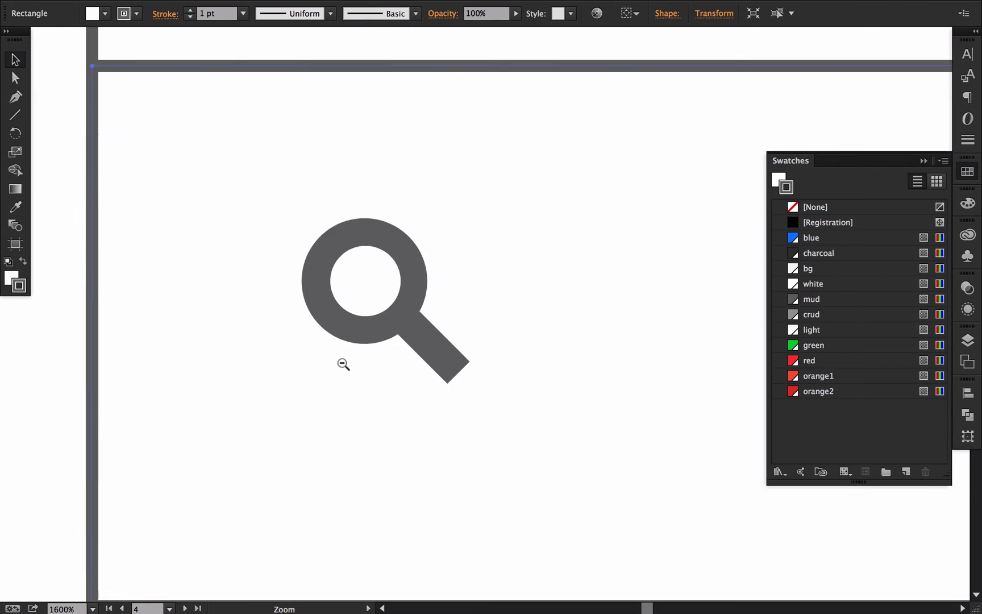
pyautogui.keyDown('ctrl'); pyautogui.keyDown('alt'); pyautogui.click(345, 362); pyautogui.keyUp('alt'); pyautogui.keyUp('ctrl')
pyautogui.keyDown('ctrl'); pyautogui.keyDown('alt'); pyautogui.click(344, 363); pyautogui.keyUp('alt'); pyautogui.keyUp('ctrl')
pyautogui.moveTo(312, 309); pyautogui.dragTo(24, 309)
pyautogui.click(323, 258)
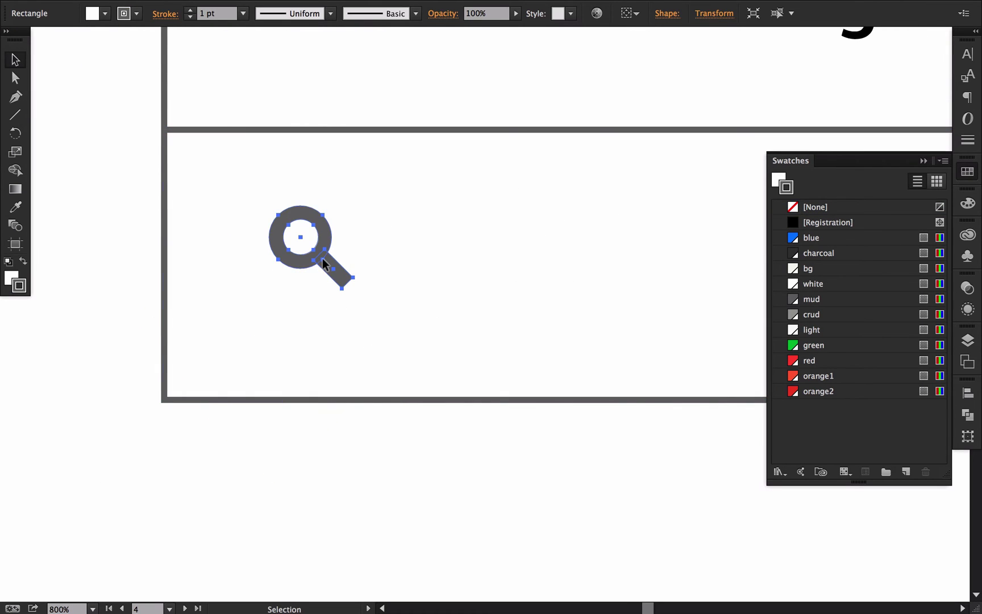
pyautogui.click(334, 382)
# Add the text "Search" beside the magnifier icon and left-align it
pyautogui.press('t')
pyautogui.click(411, 265)
pyautogui.write('Sear')
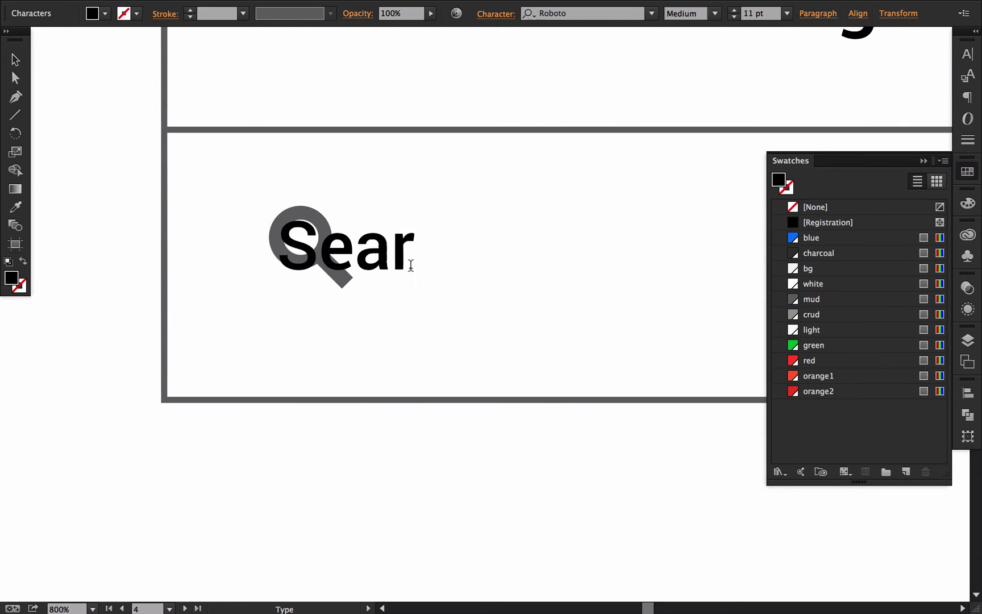
pyautogui.write('ch')
pyautogui.hotkey('ctrl', 'a')
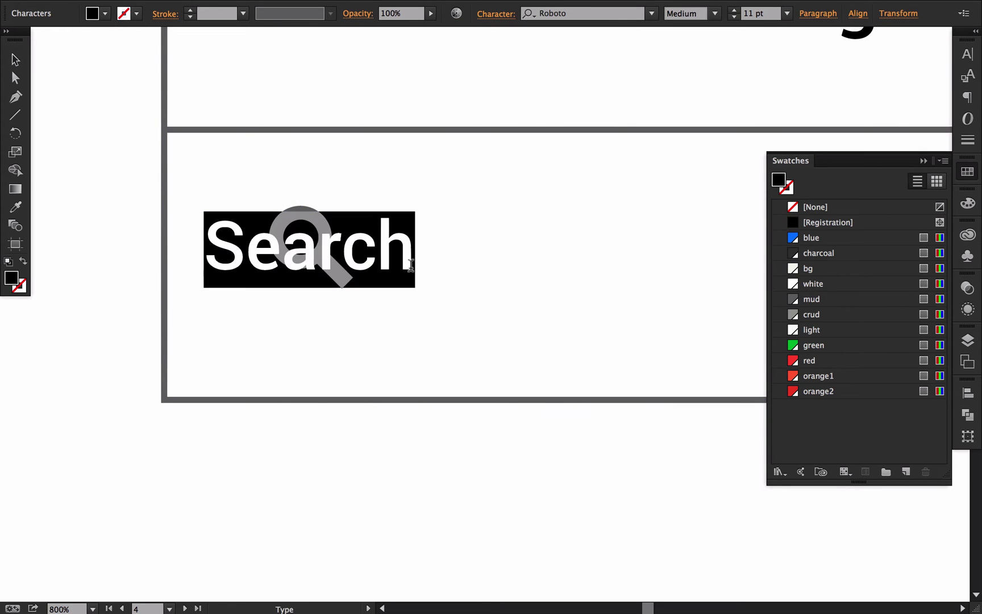
pyautogui.keyDown('ctrl'); pyautogui.click(411, 266); pyautogui.keyUp('ctrl')
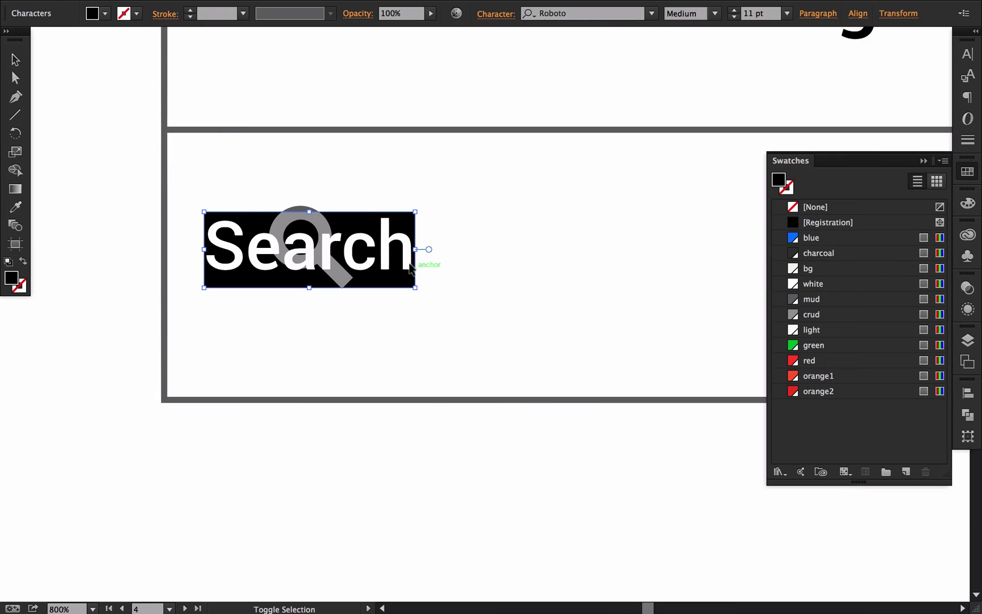
pyautogui.hotkey('ctrl', 'shift', 'l')
pyautogui.keyDown('ctrl'); pyautogui.click(78, 254); pyautogui.keyUp('ctrl')
# Copy the magnifier icon's grey fill onto the Search text and deselect it
pyautogui.press('a')
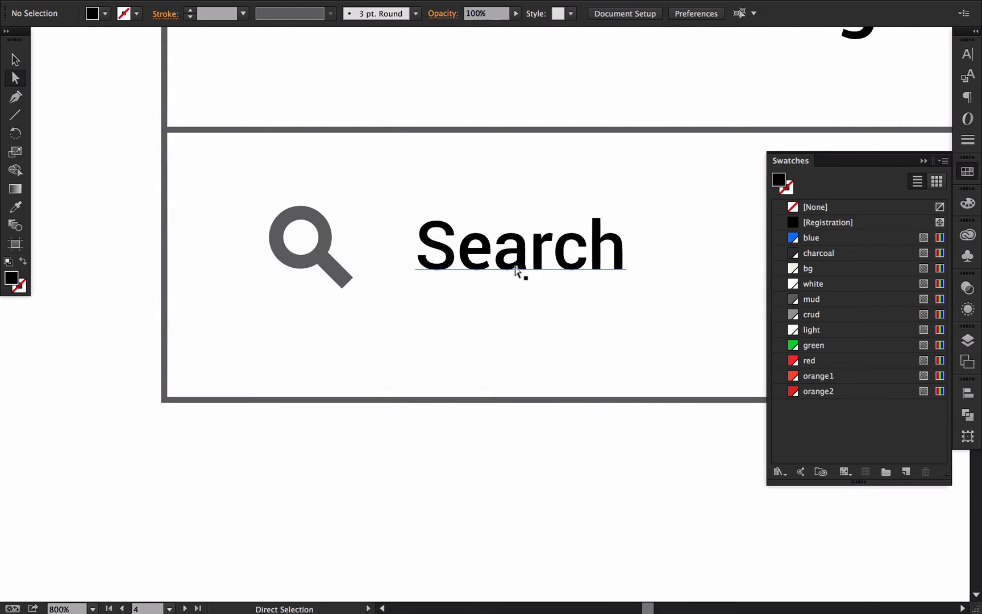
pyautogui.click(516, 270)
pyautogui.press('i')
pyautogui.click(335, 271)
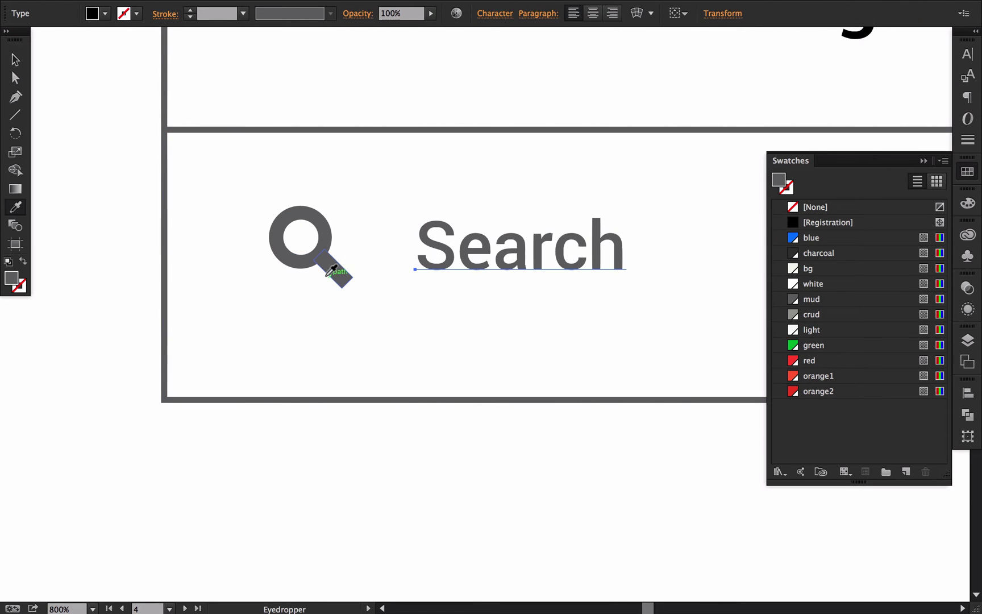
pyautogui.keyDown('ctrl'); pyautogui.click(417, 516); pyautogui.keyUp('ctrl')
# Copy the text style and colour of the phone wireframe's Search label onto the rebuilt Search text
pyautogui.press('v')
pyautogui.keyDown('ctrl'); pyautogui.keyDown('alt'); pyautogui.click(550, 245); pyautogui.keyUp('alt'); pyautogui.keyUp('ctrl')
pyautogui.keyDown('ctrl'); pyautogui.keyDown('alt'); pyautogui.click(550, 245); pyautogui.keyUp('alt'); pyautogui.keyUp('ctrl')
pyautogui.keyDown('ctrl'); pyautogui.keyDown('alt'); pyautogui.click(549, 244); pyautogui.keyUp('alt'); pyautogui.keyUp('ctrl')
pyautogui.keyDown('ctrl'); pyautogui.keyDown('alt'); pyautogui.click(549, 244); pyautogui.keyUp('alt'); pyautogui.keyUp('ctrl')
pyautogui.moveTo(520, 410); pyautogui.dragTo(331, 328)
pyautogui.keyDown('ctrl'); pyautogui.keyDown('alt'); pyautogui.click(381, 341); pyautogui.keyUp('alt'); pyautogui.keyUp('ctrl')
pyautogui.moveTo(447, 345); pyautogui.dragTo(258, 343)
pyautogui.press('a')
pyautogui.click(156, 304)
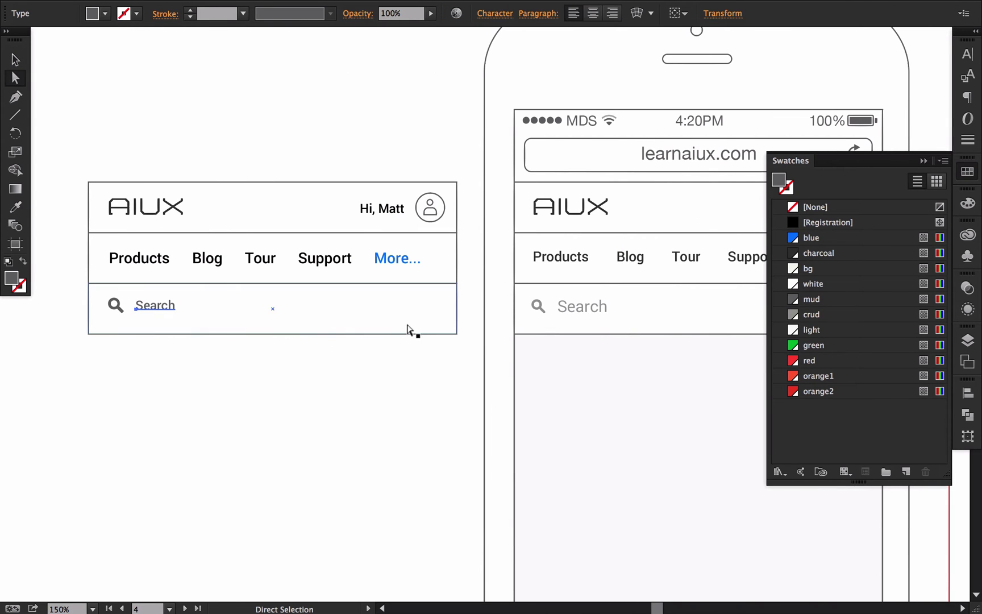
pyautogui.press('i')
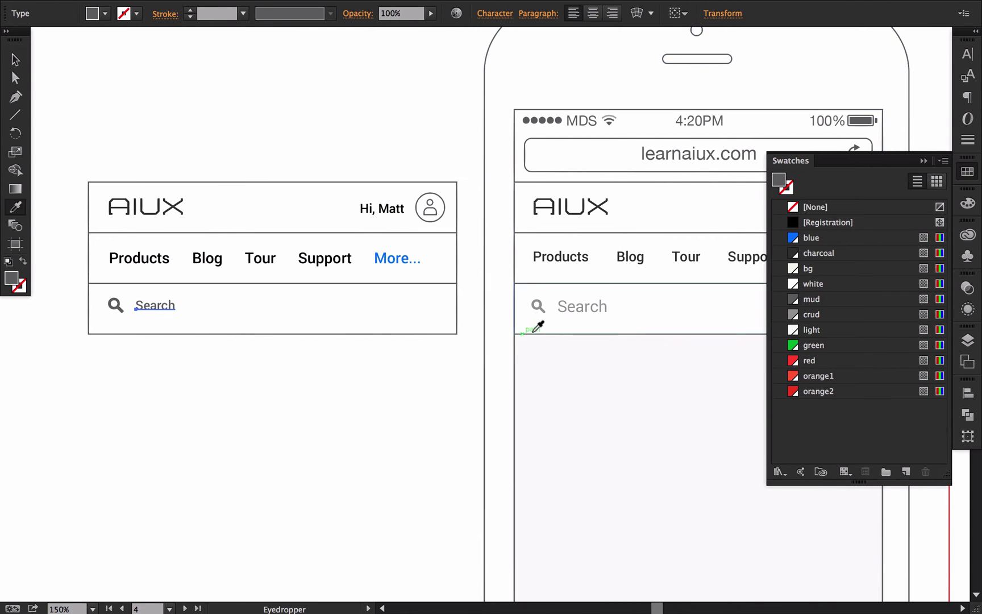
pyautogui.click(578, 308)
pyautogui.hotkey('ctrl', 'shift', 'a')
# Move the Search text slightly lower and farther from the magnifier icon
pyautogui.press('a')
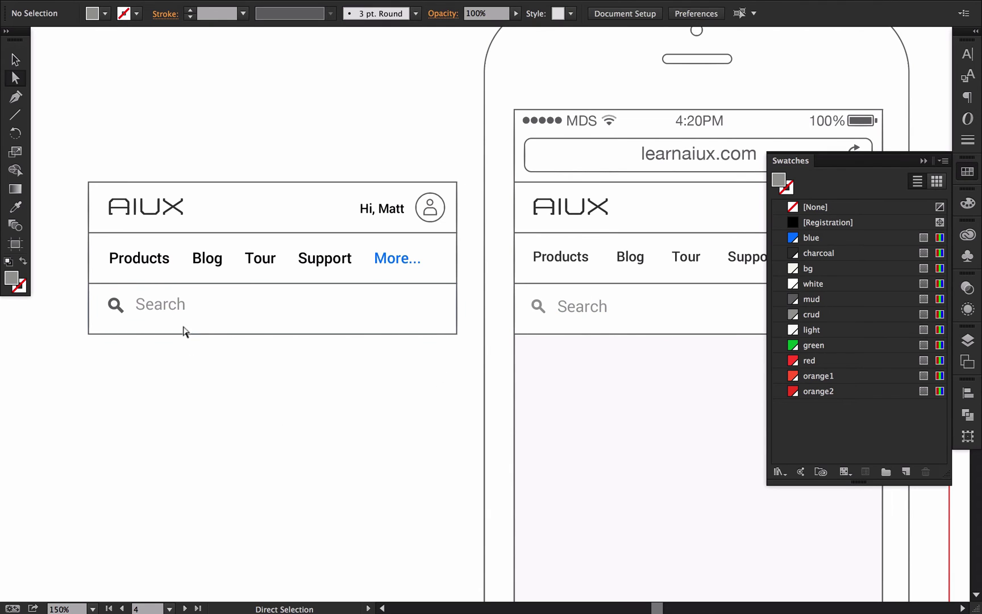
pyautogui.moveTo(161, 307); pyautogui.dragTo(162, 309)
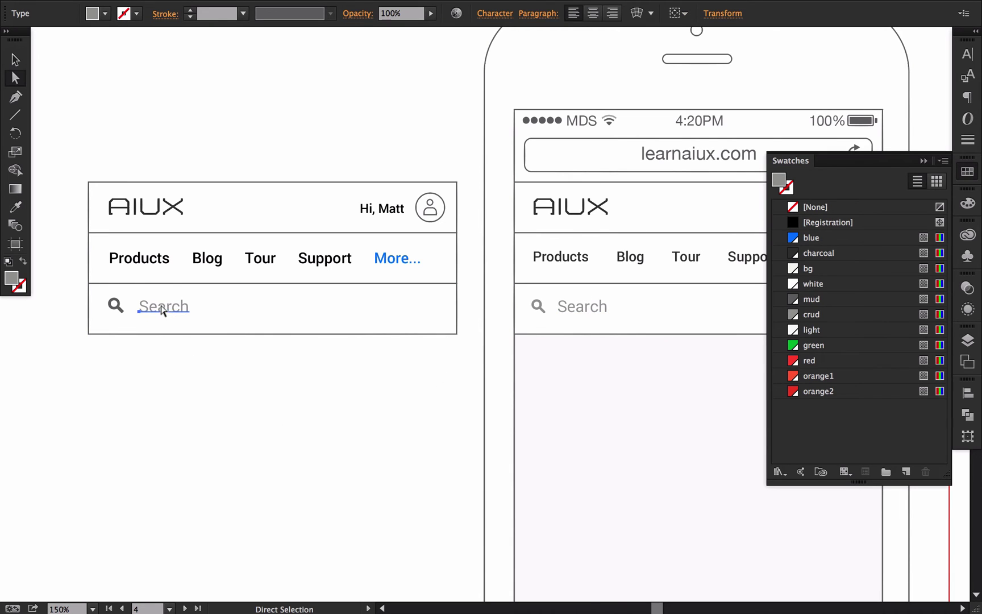
pyautogui.press('v')
pyautogui.click(228, 369)
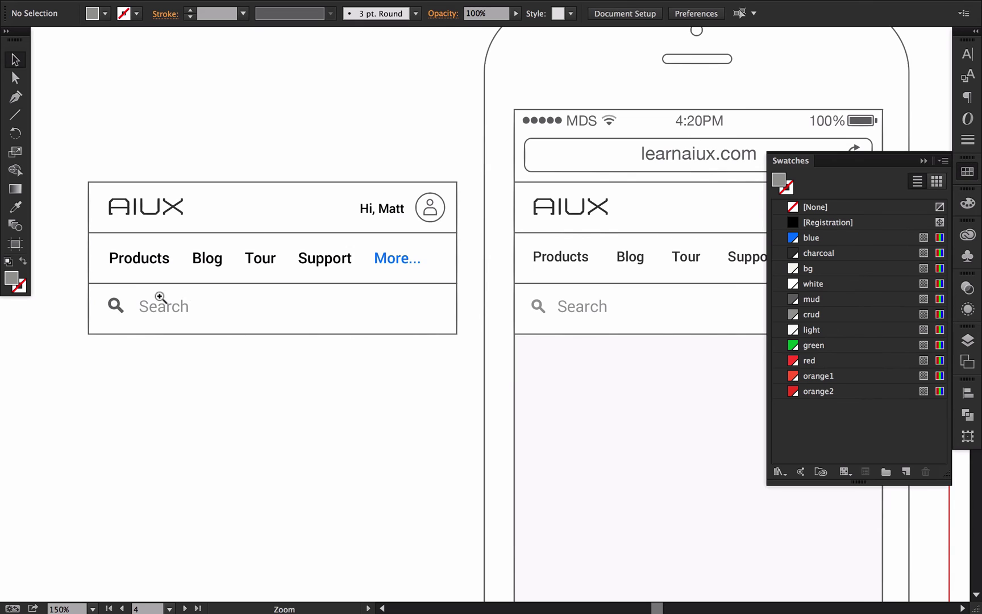
# Fine-tune the magnifier icon's position beside the Search text, nudging it down by two increments
pyautogui.click(160, 297)
pyautogui.moveTo(81, 320); pyautogui.dragTo(84, 318)
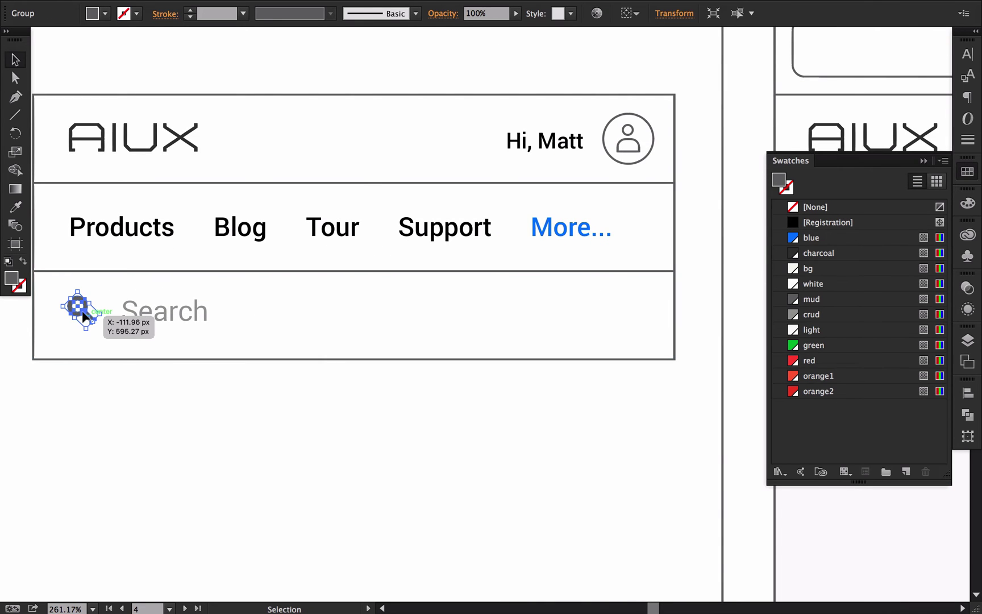
pyautogui.press('Down')
pyautogui.press('Down')
pyautogui.click(268, 386)
# Group all elements of the rebuilt header into one object and deselect it
pyautogui.keyDown('alt'); pyautogui.keyDown('super'); pyautogui.click(446, 371); pyautogui.keyUp('super'); pyautogui.keyUp('alt')
pyautogui.keyDown('alt'); pyautogui.keyDown('super'); pyautogui.click(446, 372); pyautogui.keyUp('super'); pyautogui.keyUp('alt')
pyautogui.keyDown('alt'); pyautogui.keyDown('super'); pyautogui.click(446, 371); pyautogui.keyUp('super'); pyautogui.keyUp('alt')
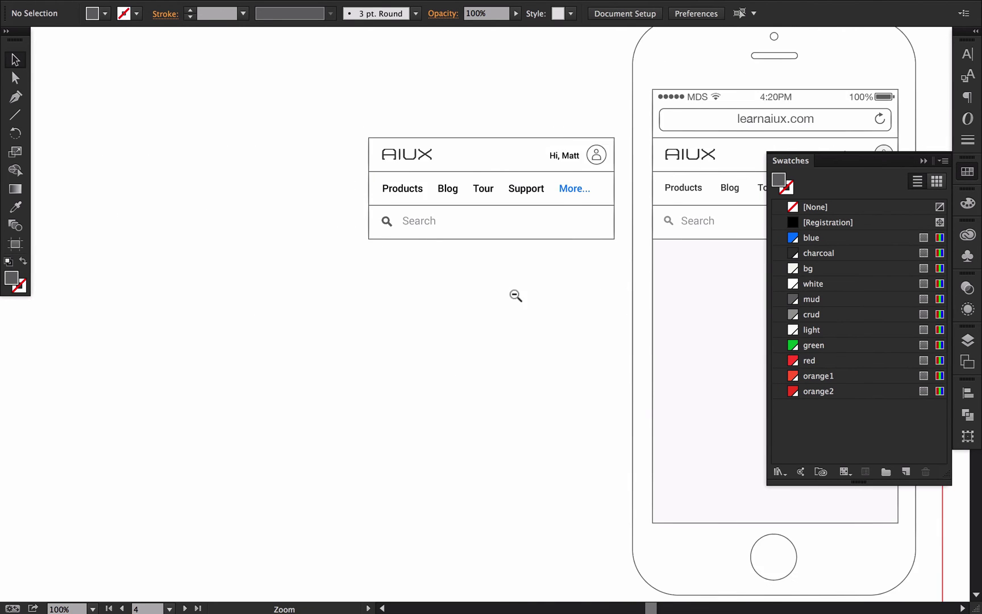
pyautogui.hscroll(5, 262, 188)
pyautogui.scroll(1, 261, 189)
pyautogui.moveTo(463, 287); pyautogui.dragTo(472, 292)
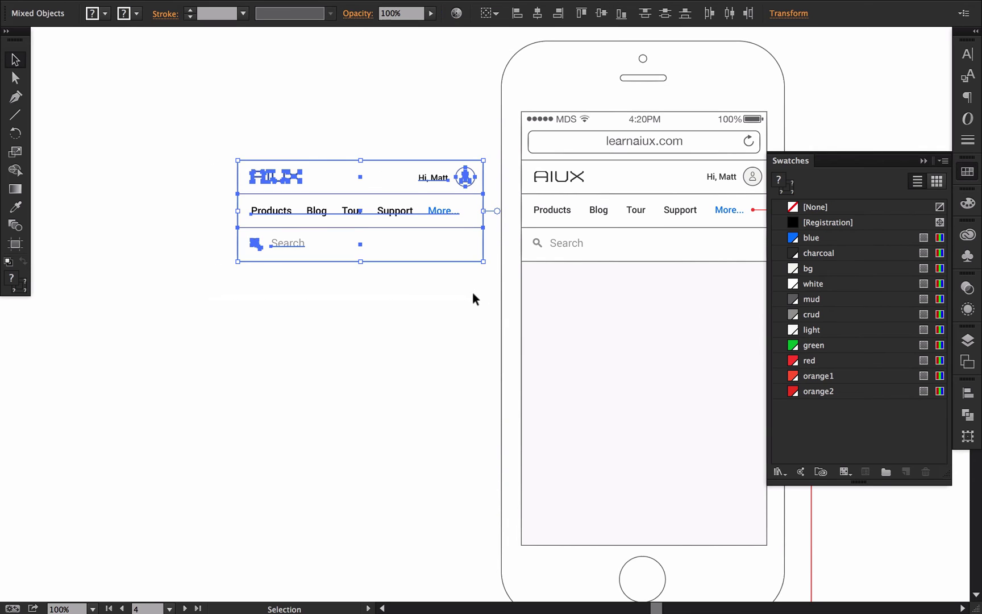
pyautogui.press('super+g')
pyautogui.click(473, 291)
pyautogui.moveTo(426, 228); pyautogui.dragTo(272, 189)
pyautogui.press('super+z')
pyautogui.press('super+z')
pyautogui.press('super+z')
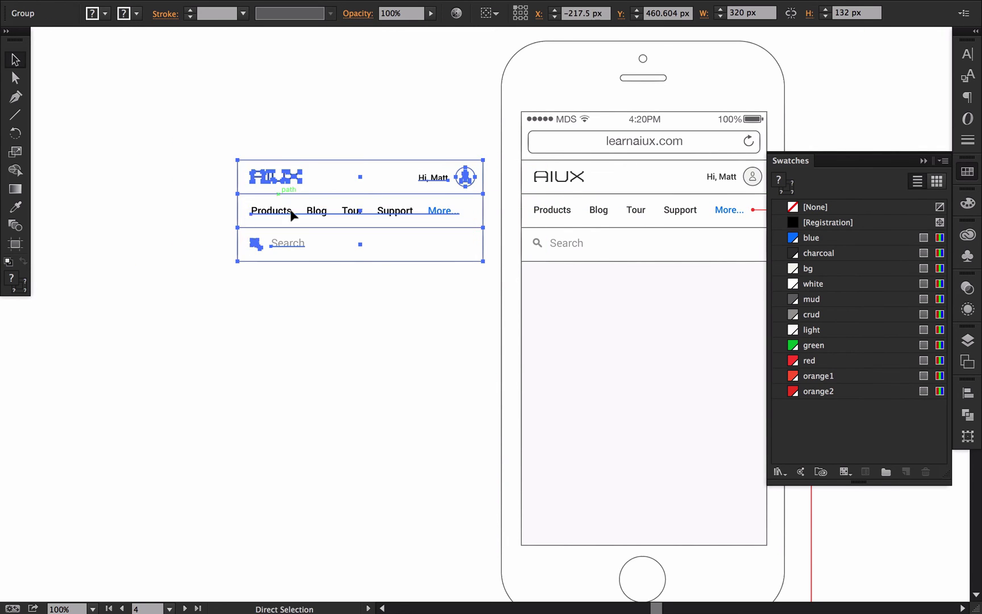
pyautogui.click(331, 274)
# Create a tall rectangle 320 px wide, starting at the rebuilt header's upper-left corner and extending below it
pyautogui.press('m')
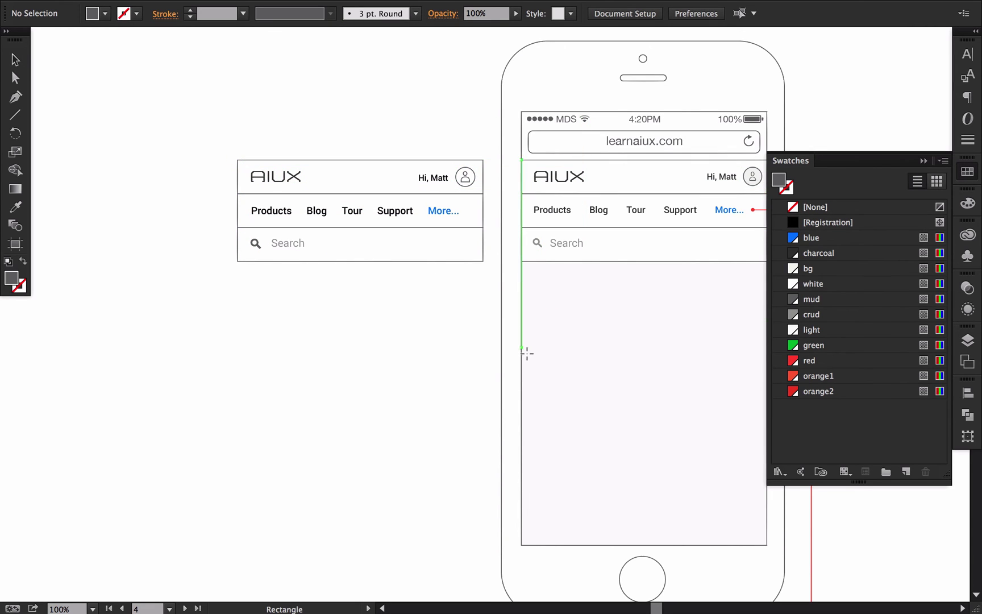
pyautogui.click(238, 160)
pyautogui.write('320')
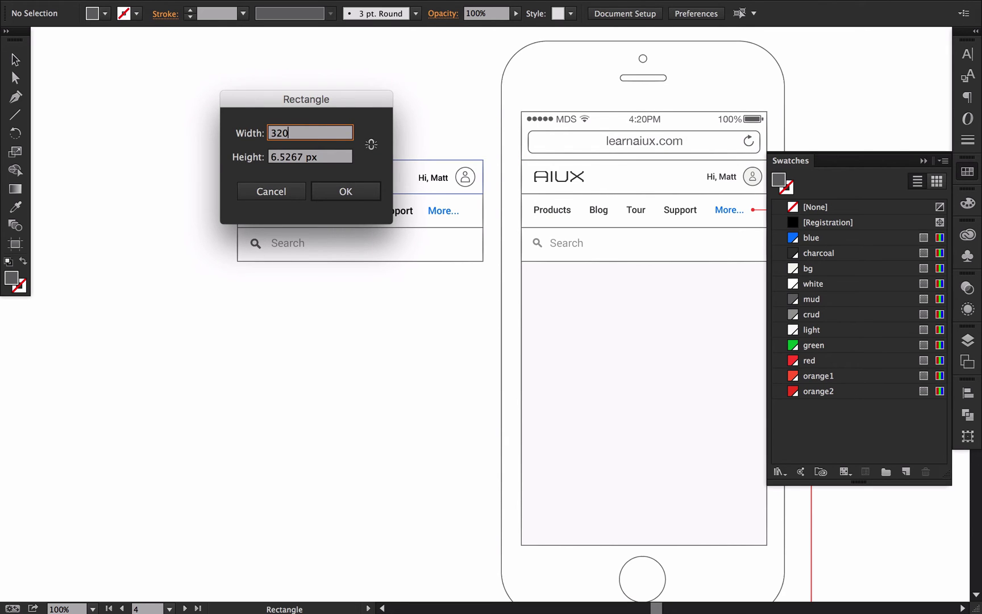
pyautogui.press('Tab')
pyautogui.write('6')
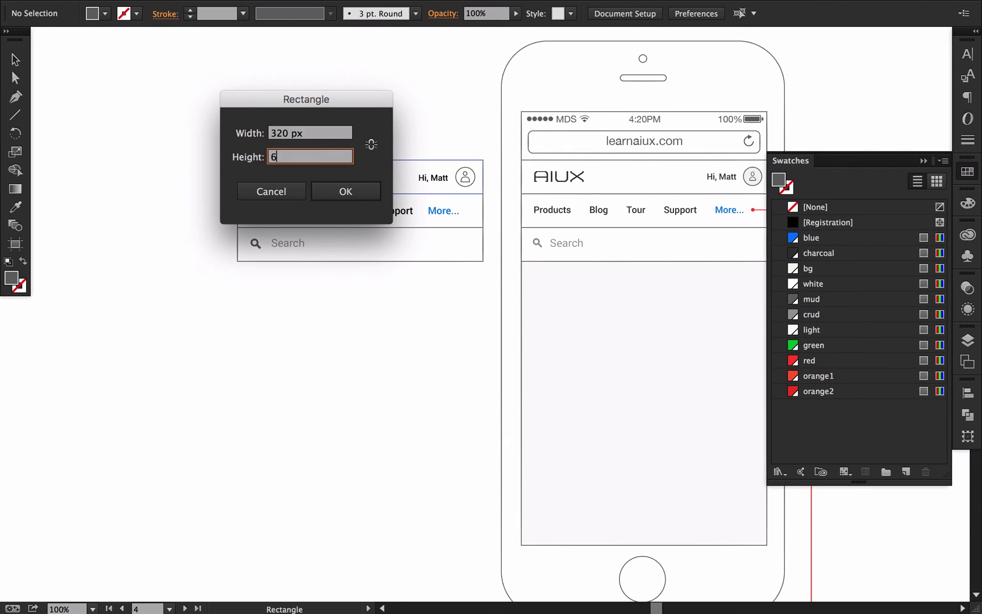
pyautogui.click(349, 194)
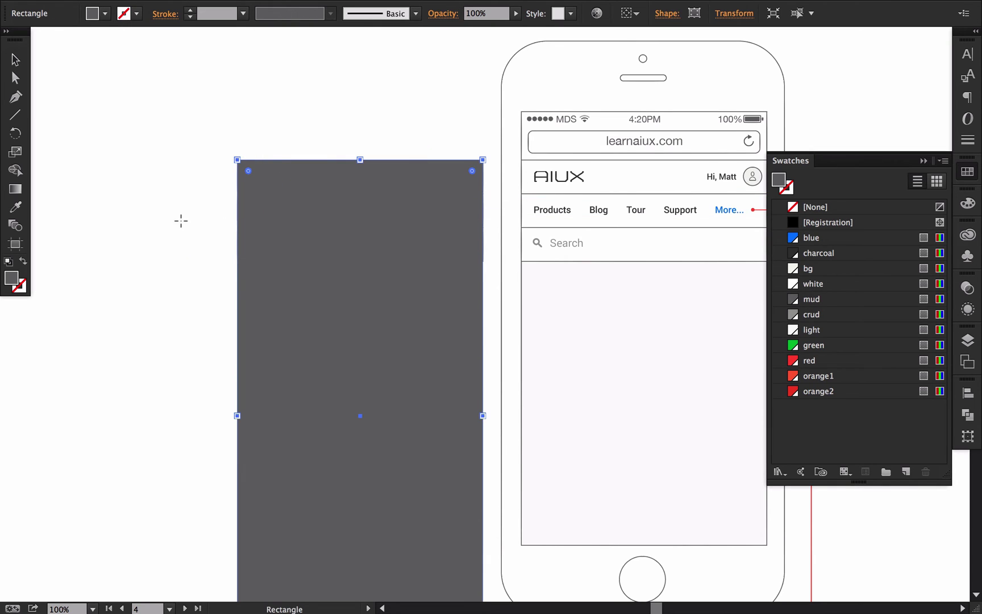
# Fill the tall rectangle with the phone screen's pale background colour using the Eyedropper, and send it behind the rebuilt header
pyautogui.press('v')
pyautogui.click(176, 216)
pyautogui.press('a')
pyautogui.click(359, 302)
pyautogui.press('i')
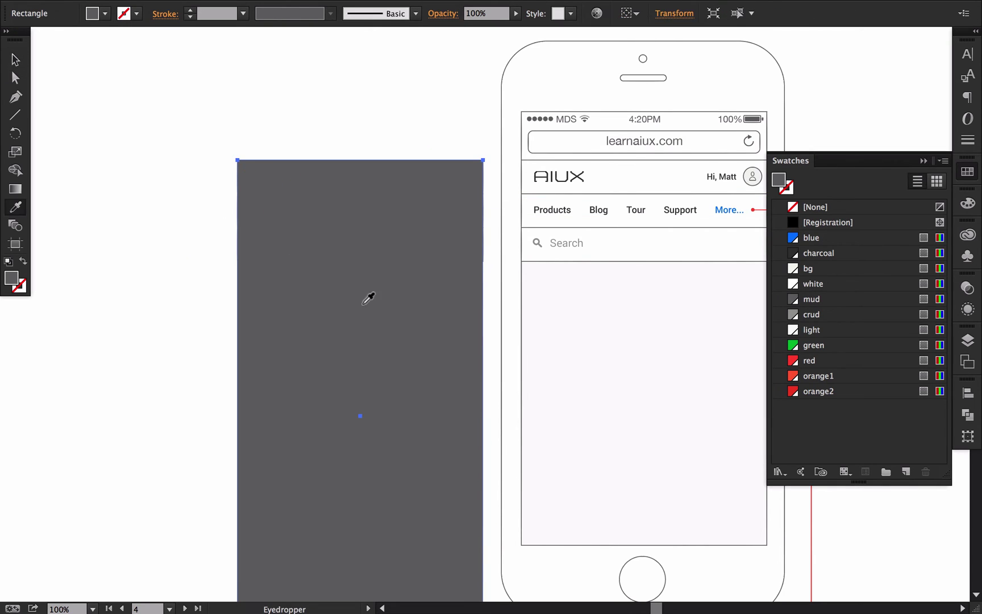
pyautogui.click(645, 341)
pyautogui.press('v')
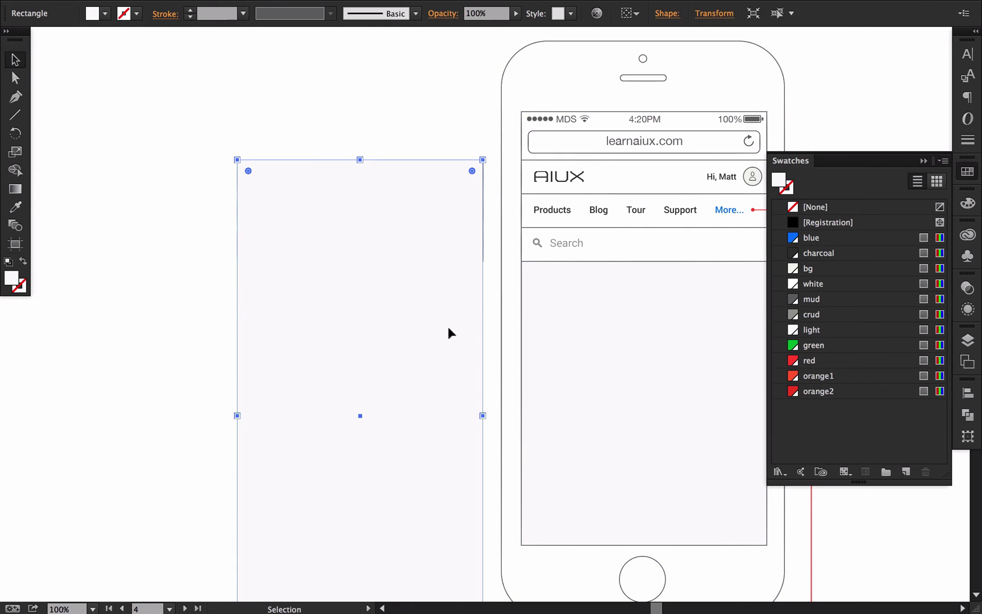
pyautogui.press('super+shift+bracketleft')
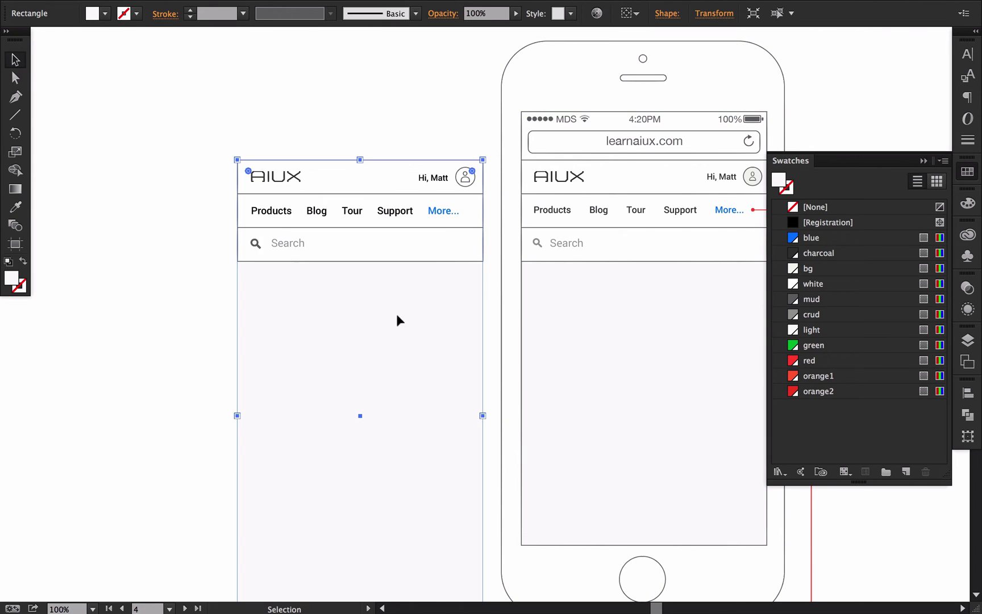
# Give the tall screen rectangle a charcoal stroke and deselect it
pyautogui.press('i')
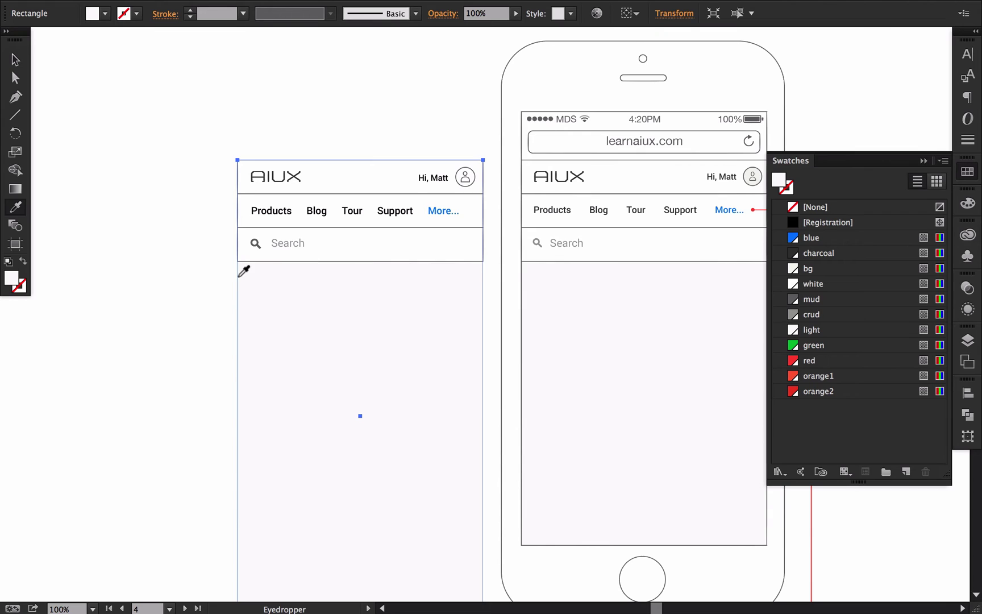
pyautogui.press('x')
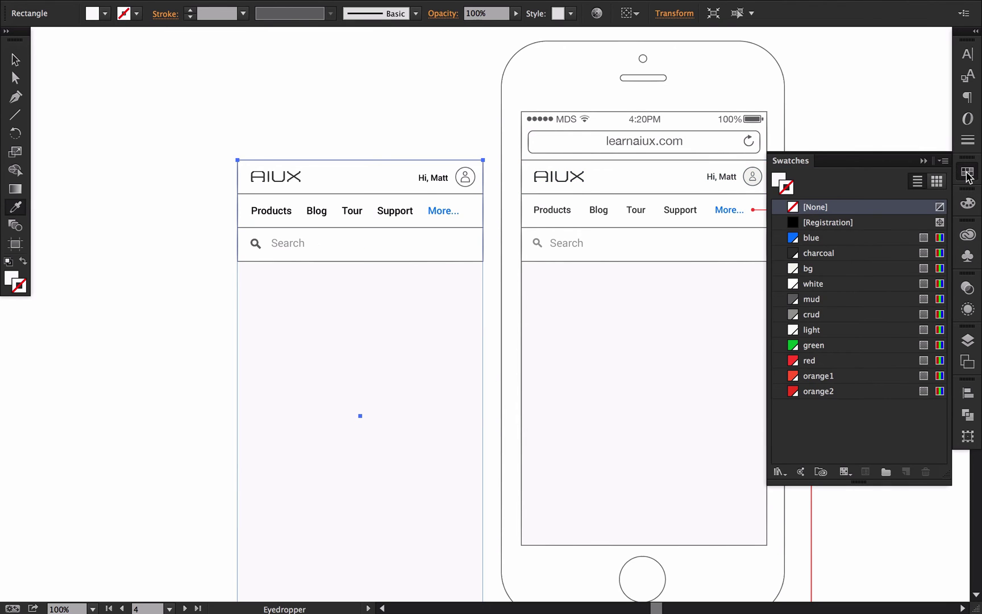
pyautogui.click(968, 172)
pyautogui.click(967, 170)
pyautogui.click(818, 253)
pyautogui.press('v')
pyautogui.click(206, 321)
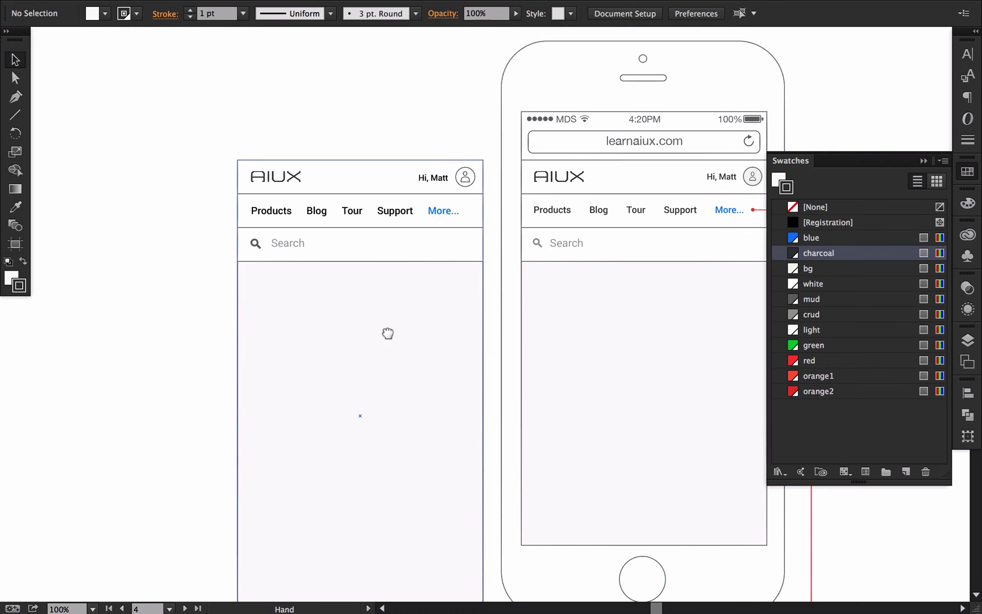
# Shorten the screen rectangle by raising its lower anchor points level with the bottom edge of the neighbouring phone's screen
pyautogui.moveTo(387, 334); pyautogui.dragTo(345, 296)
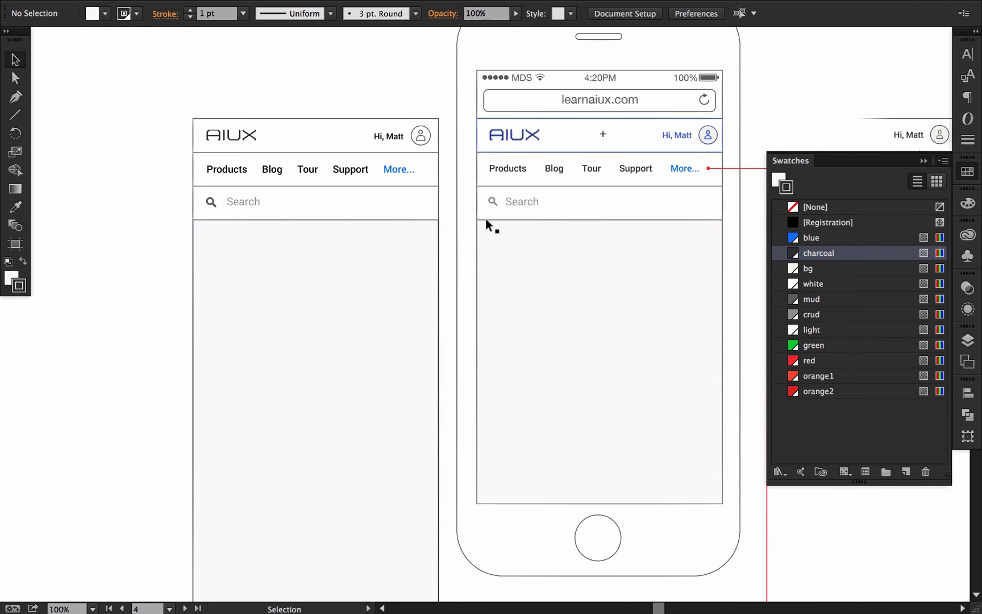
pyautogui.moveTo(411, 360); pyautogui.dragTo(406, 323)
pyautogui.moveTo(447, 199); pyautogui.dragTo(446, 218)
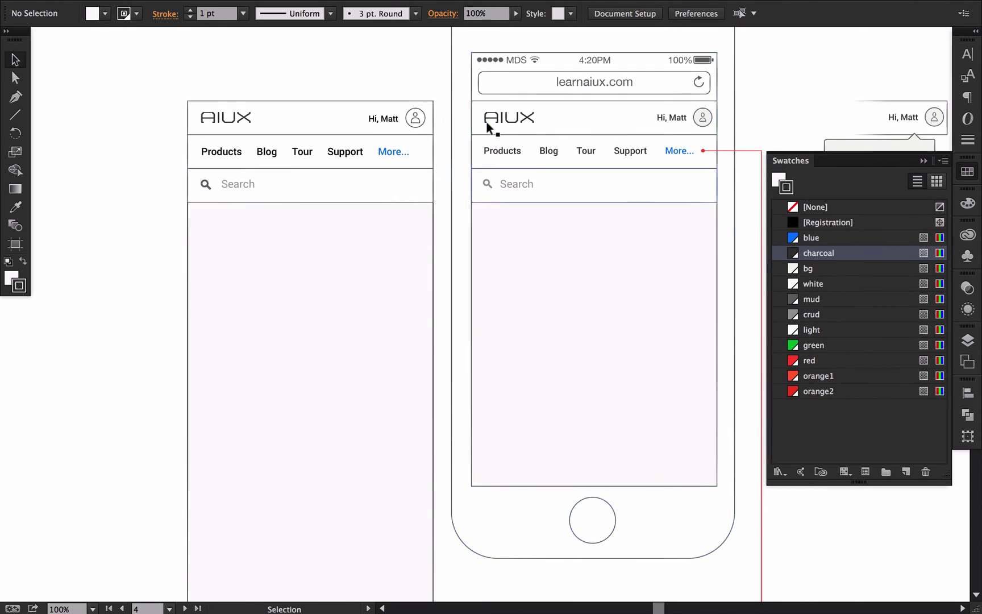
pyautogui.moveTo(329, 403); pyautogui.dragTo(329, 368)
pyautogui.press('a')
pyautogui.moveTo(158, 550); pyautogui.dragTo(432, 449)
pyautogui.click(105, 388)
pyautogui.scroll(3, 149, 422)
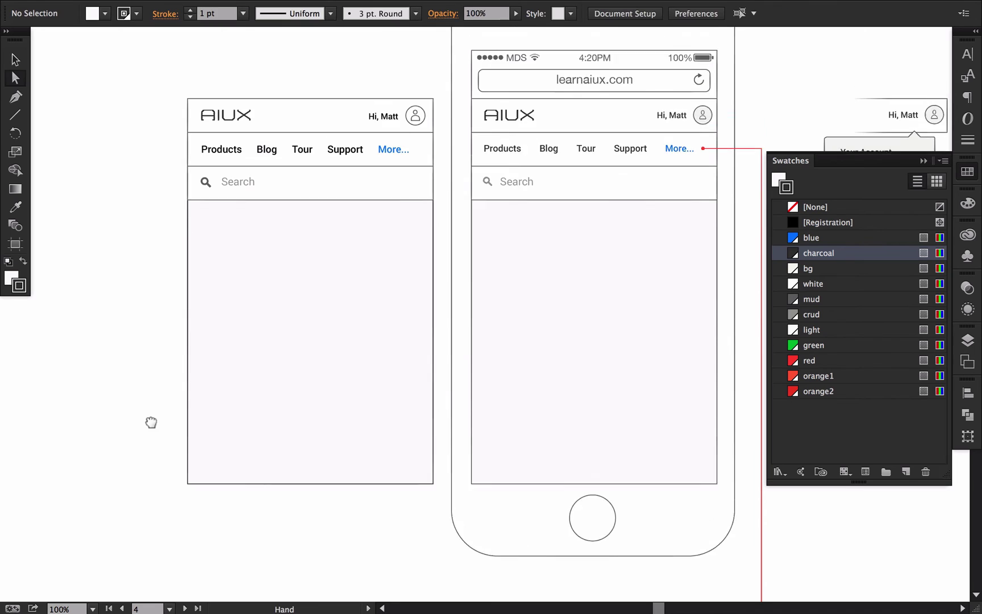
pyautogui.scroll(-2, 208, 457)
pyautogui.moveTo(155, 449); pyautogui.dragTo(436, 483)
pyautogui.click(432, 475)
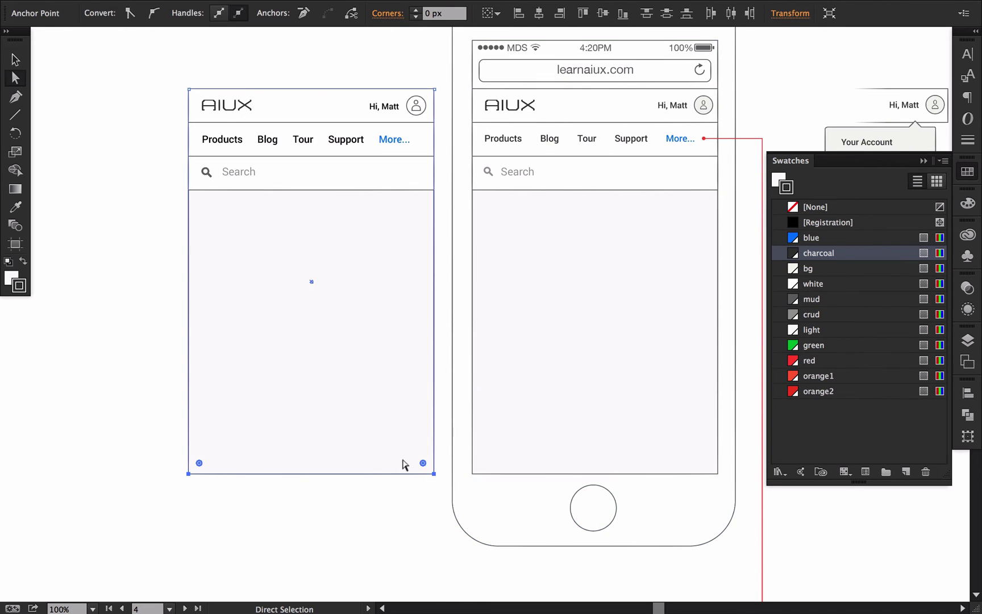
pyautogui.click(43, 346)
# Copy the phone, tablet and laptop device frames with their browser bars into the empty area directly above the originals
pyautogui.press('v')
pyautogui.keyDown('alt'); pyautogui.keyDown('super'); pyautogui.click(343, 346); pyautogui.keyUp('super'); pyautogui.keyUp('alt')
pyautogui.keyDown('alt'); pyautogui.keyDown('super'); pyautogui.click(343, 346); pyautogui.keyUp('super'); pyautogui.keyUp('alt')
pyautogui.moveTo(758, 354); pyautogui.dragTo(456, 360)
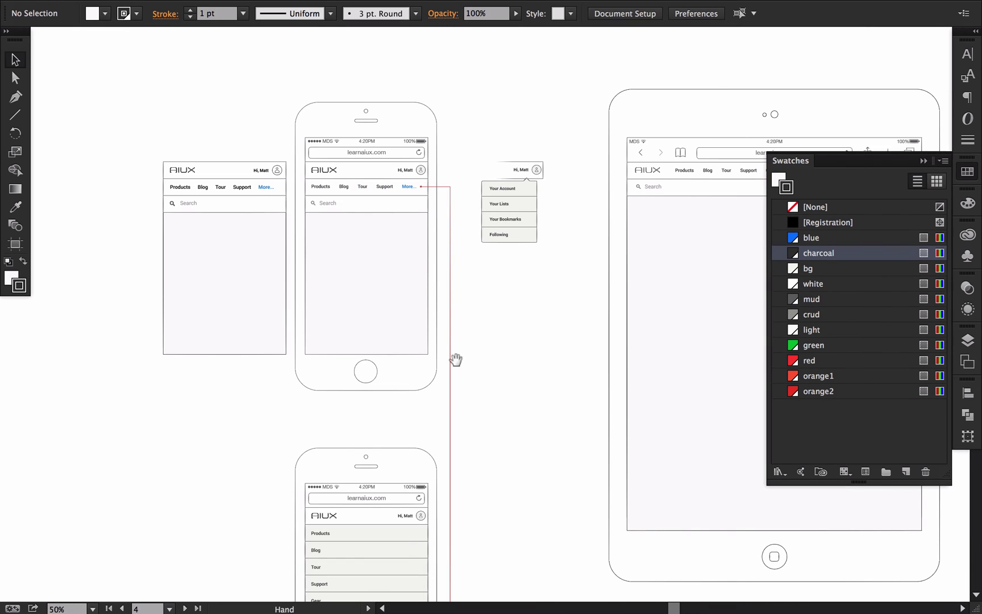
pyautogui.keyDown('alt'); pyautogui.keyDown('super'); pyautogui.click(454, 359); pyautogui.keyUp('super'); pyautogui.keyUp('alt')
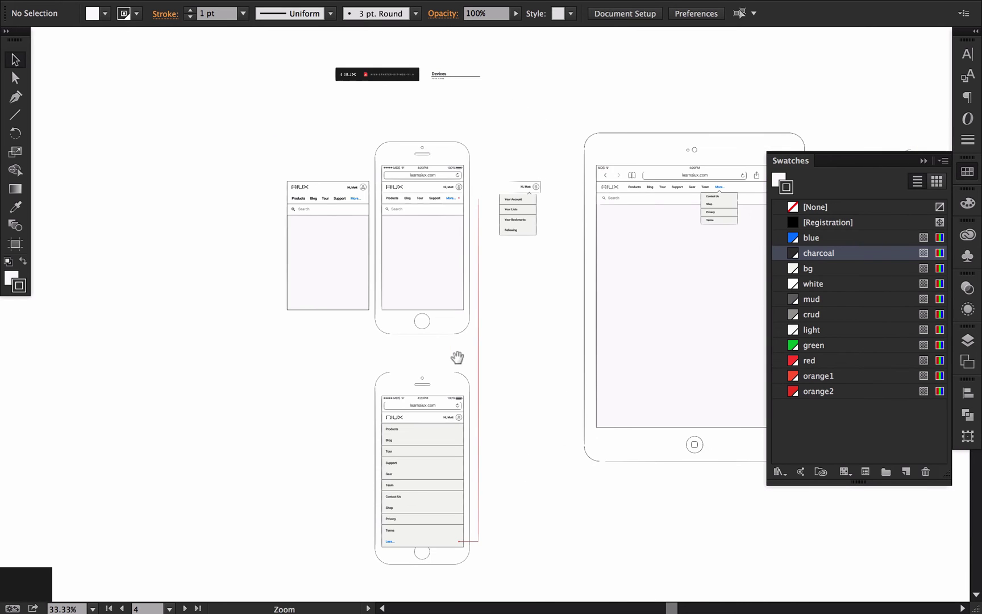
pyautogui.keyDown('alt'); pyautogui.keyDown('super'); pyautogui.click(462, 252); pyautogui.keyUp('super'); pyautogui.keyUp('alt')
pyautogui.moveTo(718, 273); pyautogui.dragTo(586, 310)
pyautogui.keyDown('alt'); pyautogui.keyDown('super'); pyautogui.click(617, 291); pyautogui.keyUp('super'); pyautogui.keyUp('alt')
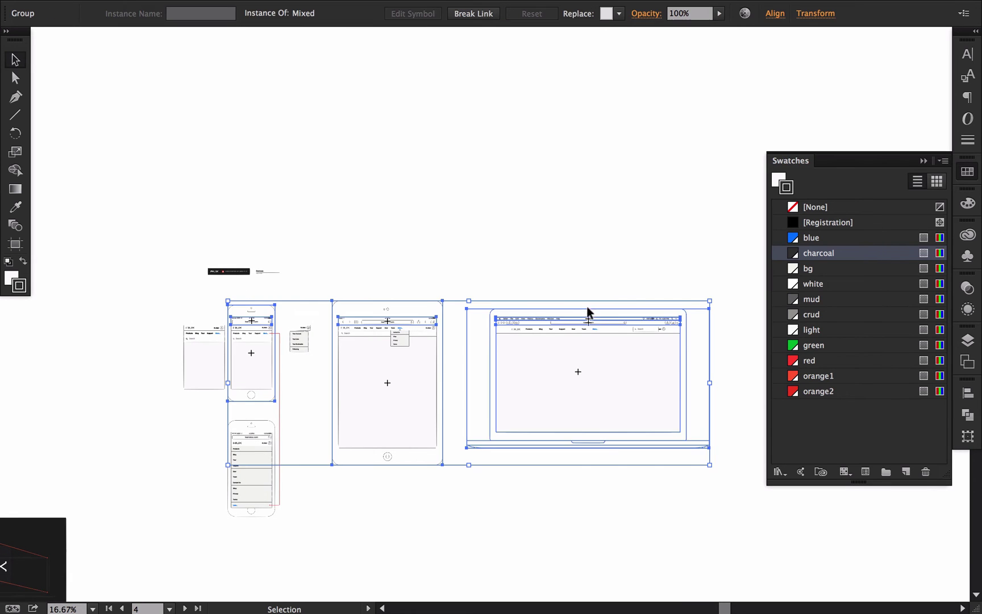
pyautogui.moveTo(416, 300); pyautogui.dragTo(422, 46)
# Place the rebuilt header and its screen rectangle as one group inside the copied phone frame, directly below the address bar
pyautogui.click(204, 349)
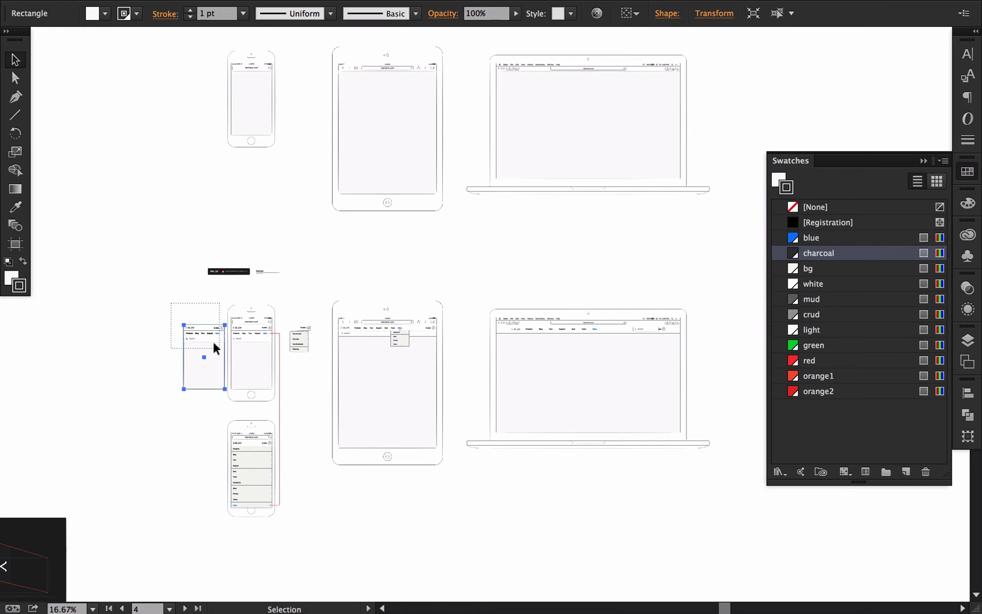
pyautogui.moveTo(220, 353); pyautogui.dragTo(246, 132)
pyautogui.click(141, 271)
pyautogui.press('super+space')
pyautogui.moveTo(241, 76); pyautogui.dragTo(588, 435)
pyautogui.moveTo(505, 341); pyautogui.dragTo(514, 451)
pyautogui.moveTo(414, 371); pyautogui.dragTo(432, 212)
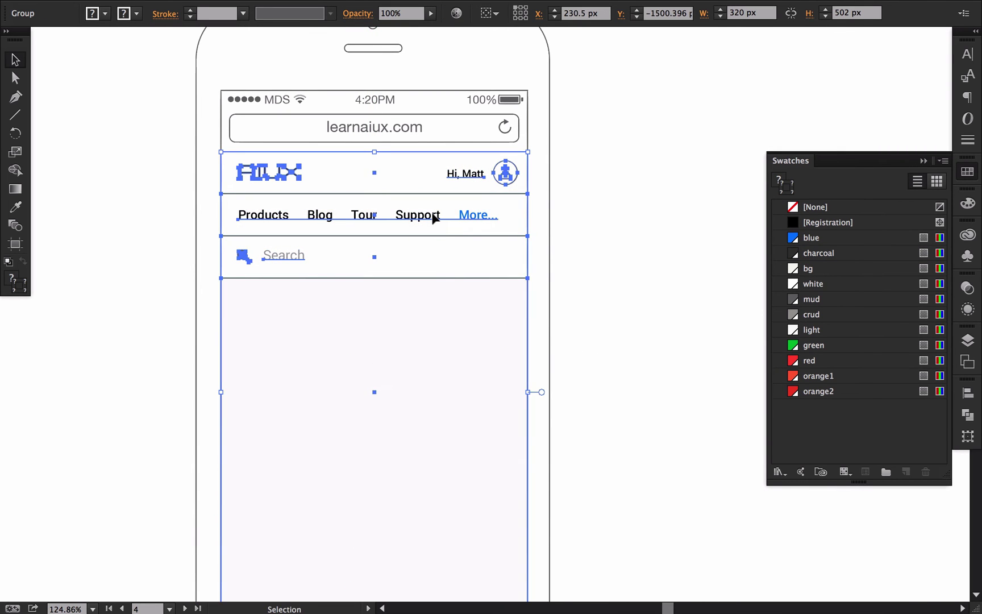
pyautogui.click(651, 235)
# Copy the header-and-screen group into the copied tablet frame, aligned with its screen's left edge just below the browser bar
pyautogui.press('super+alt+space')
pyautogui.click(536, 290)
pyautogui.click(502, 343)
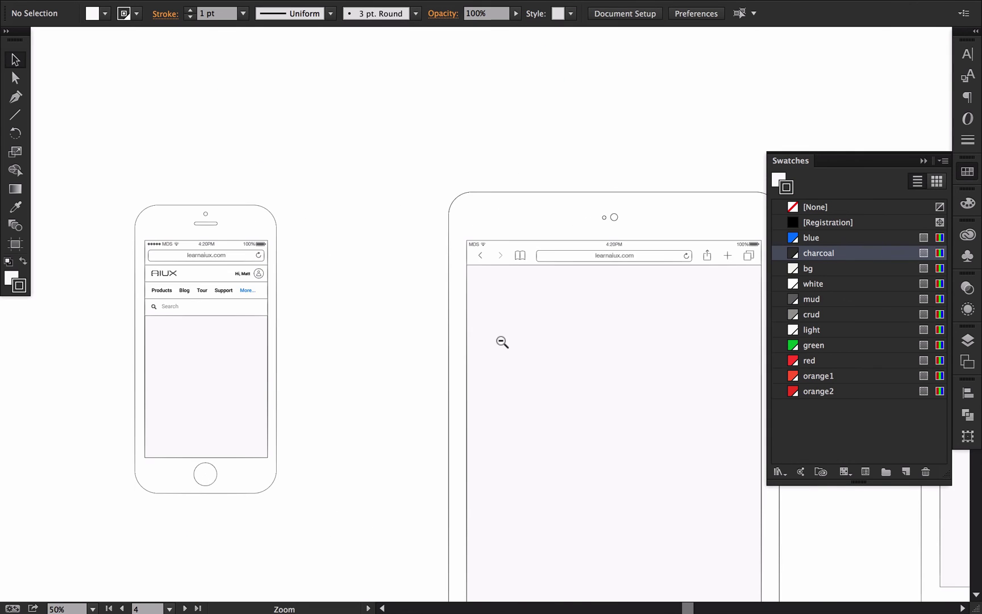
pyautogui.click(502, 342)
pyautogui.click(273, 314)
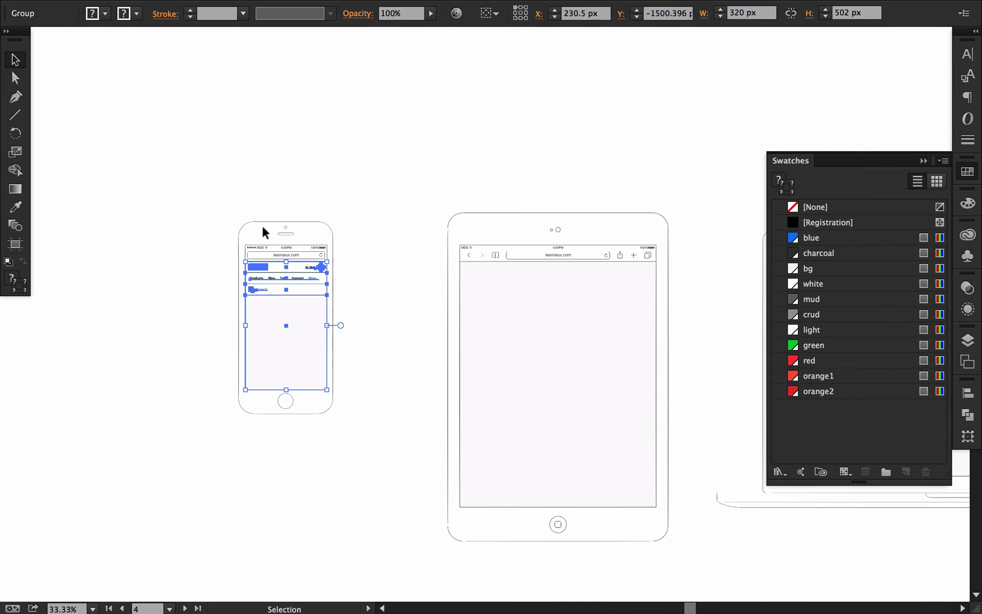
pyautogui.moveTo(286, 281); pyautogui.dragTo(798, 502)
pyautogui.hotkey('ctrl', 'space')
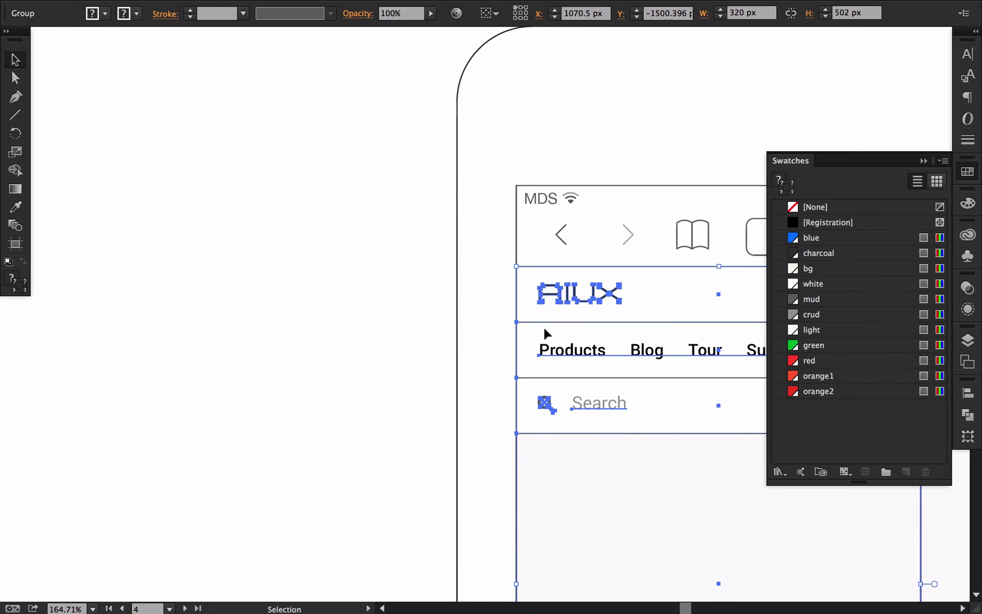
pyautogui.click(361, 304)
# Isolate the header-and-screen group inside the tablet frame for editing
pyautogui.keyDown('alt'); pyautogui.keyDown('super'); pyautogui.click(468, 342); pyautogui.keyUp('super'); pyautogui.keyUp('alt')
pyautogui.moveTo(482, 349); pyautogui.dragTo(177, 335)
pyautogui.keyDown('alt'); pyautogui.keyDown('super'); pyautogui.click(427, 360); pyautogui.keyUp('super'); pyautogui.keyUp('alt')
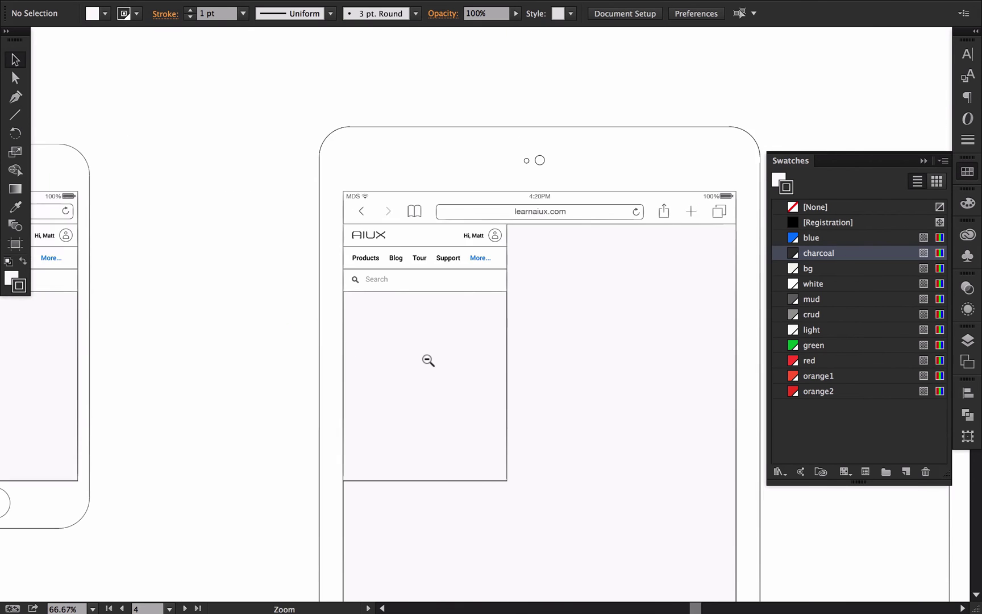
pyautogui.moveTo(478, 326); pyautogui.dragTo(382, 280)
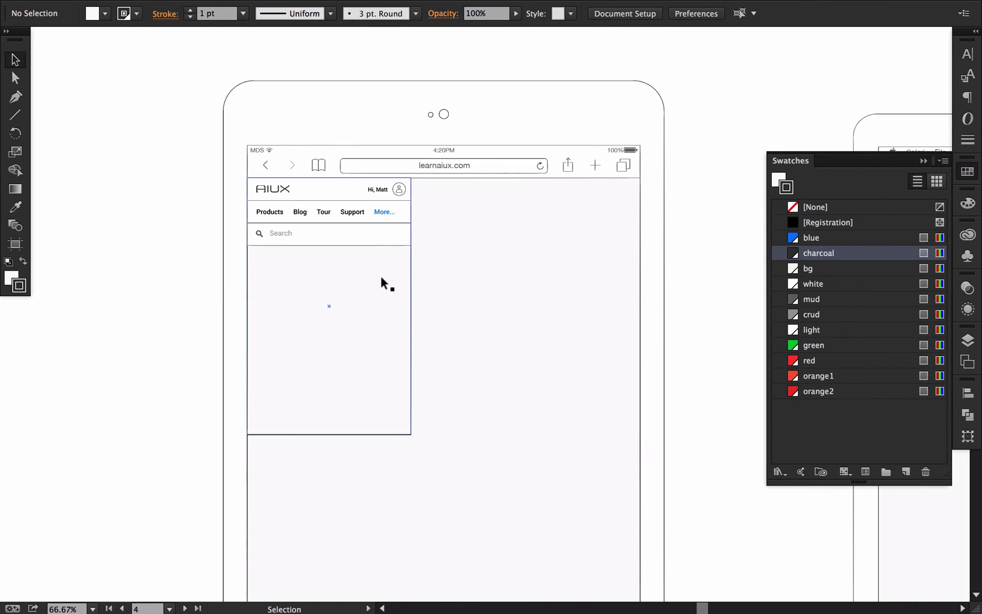
pyautogui.click(372, 230)
pyautogui.doubleClick(371, 214)
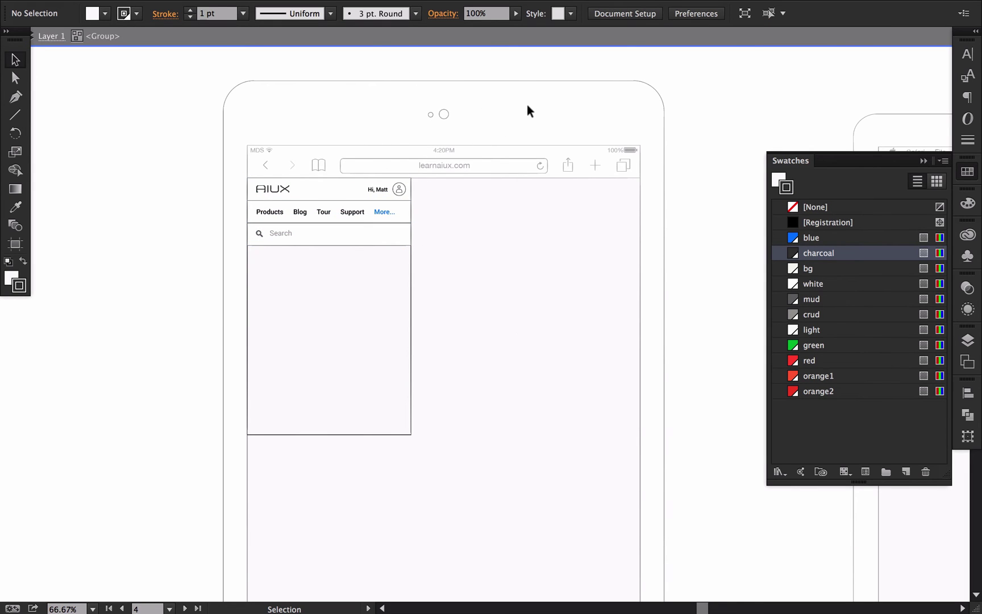
# Stretch the group's rows and screen rectangle to the tablet screen's right edge, moving the greeting and account icon along with them
pyautogui.press('a')
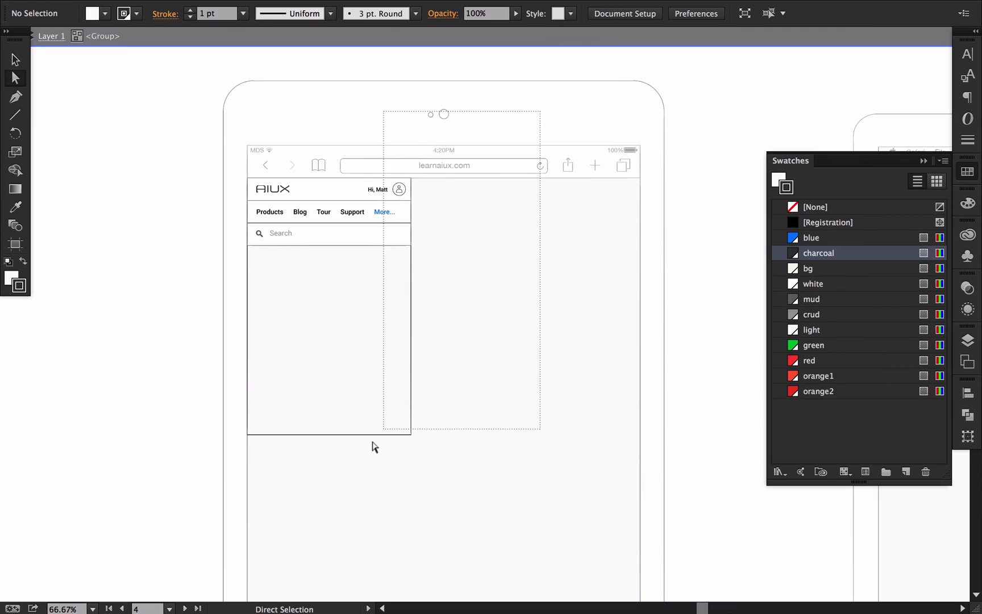
pyautogui.moveTo(353, 470); pyautogui.dragTo(349, 471)
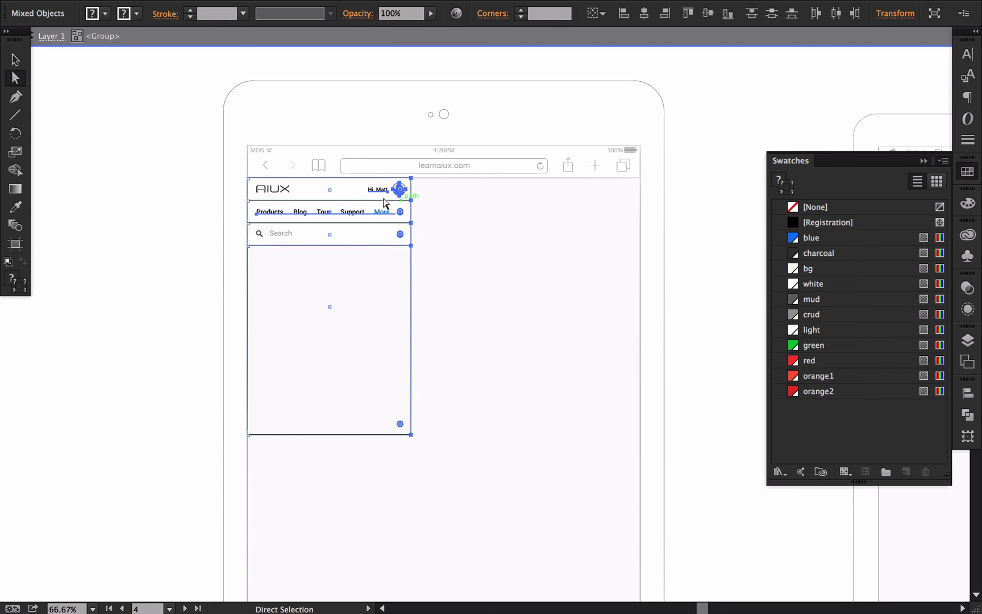
pyautogui.press('super')
pyautogui.moveTo(406, 195); pyautogui.dragTo(634, 192)
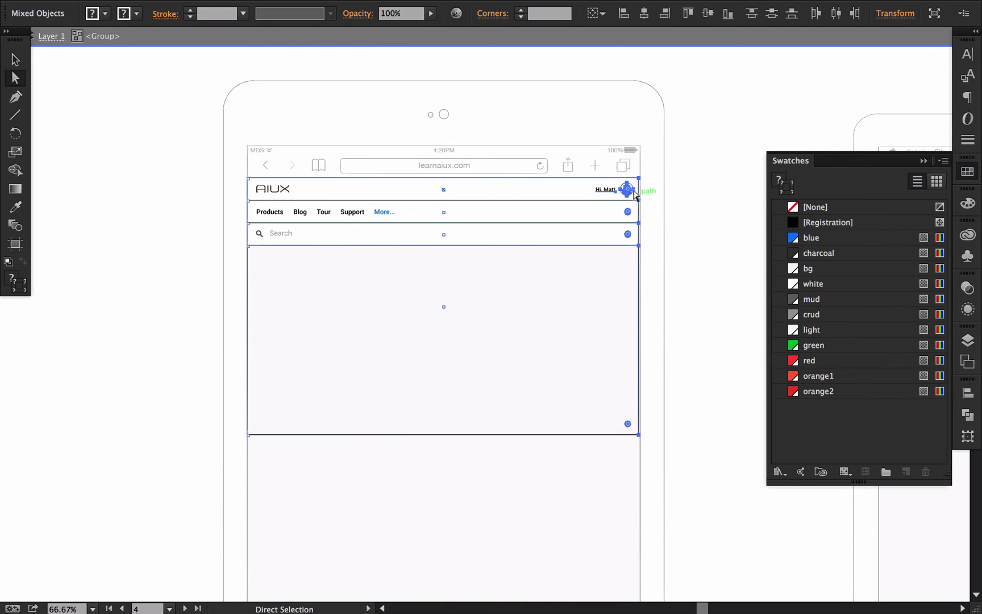
pyautogui.moveTo(638, 166); pyautogui.dragTo(683, 357)
pyautogui.moveTo(488, 385); pyautogui.dragTo(193, 244)
pyautogui.moveTo(357, 257); pyautogui.dragTo(499, 176)
pyautogui.keyDown('alt'); pyautogui.keyDown('super'); pyautogui.click(379, 322); pyautogui.keyUp('super'); pyautogui.keyUp('alt')
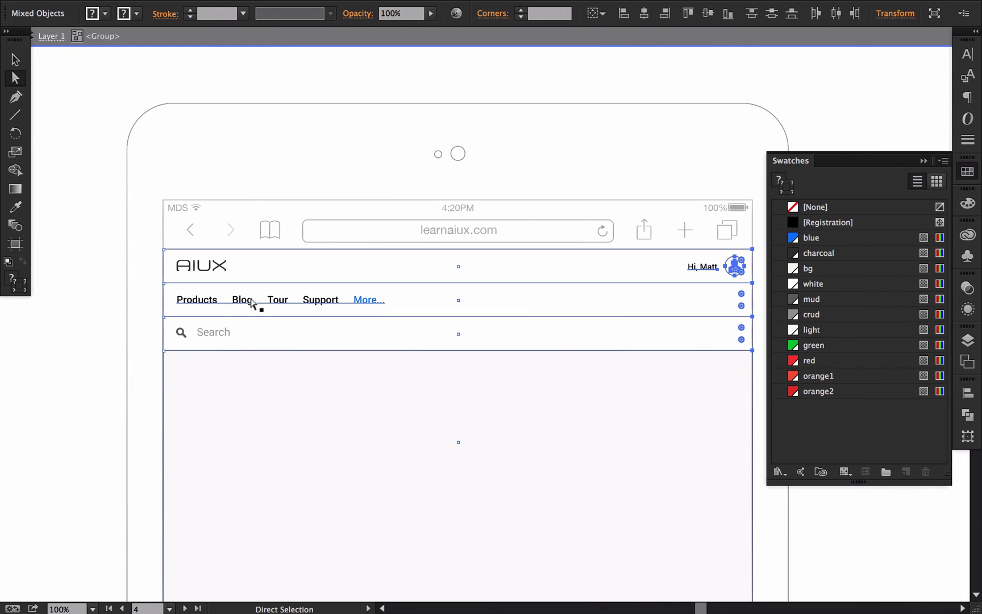
# Deselect the stretched elements and hide all panels to enlarge the workspace
pyautogui.click(75, 326)
pyautogui.keyDown('alt'); pyautogui.keyDown('super'); pyautogui.click(416, 375); pyautogui.keyUp('super'); pyautogui.keyUp('alt')
pyautogui.moveTo(393, 382); pyautogui.dragTo(327, 394)
pyautogui.keyDown('super'); pyautogui.click(446, 322); pyautogui.keyUp('super')
pyautogui.press('Tab')
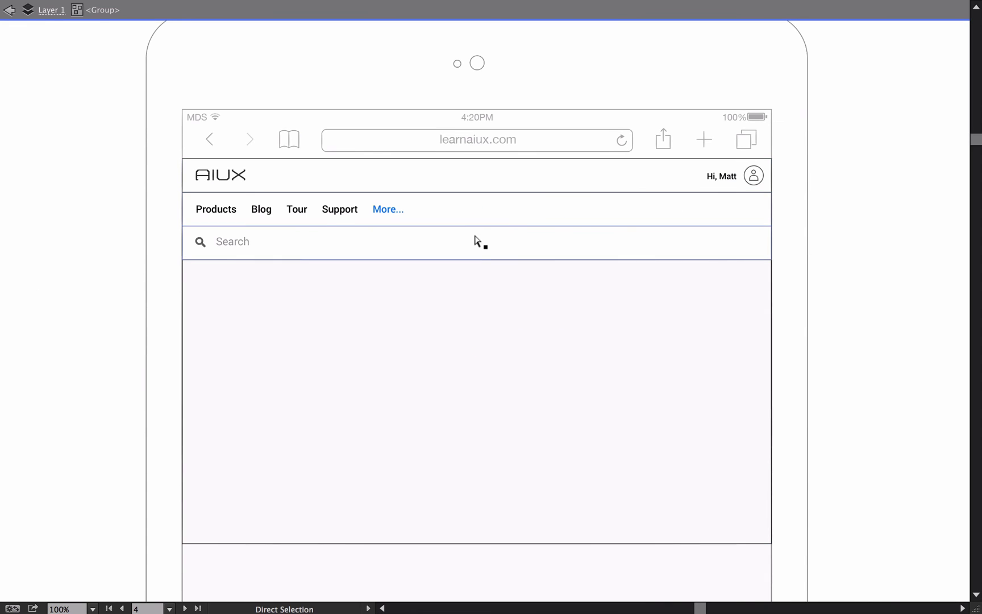
# Move the tablet's navigation links up beside the AIUX logo, nudging them up three increments and right one large increment
pyautogui.moveTo(475, 241); pyautogui.dragTo(471, 274)
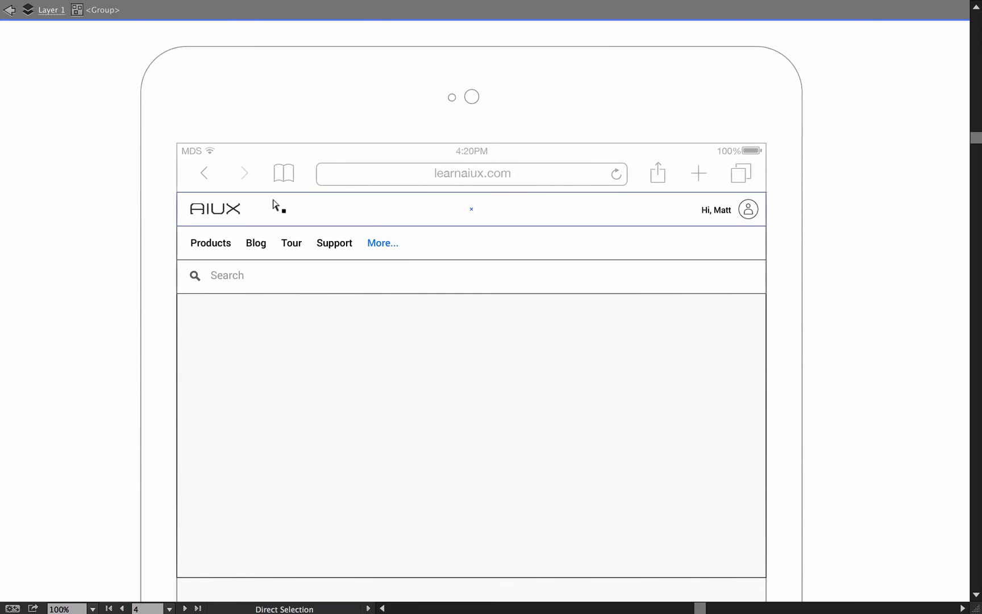
pyautogui.moveTo(376, 243); pyautogui.dragTo(443, 213)
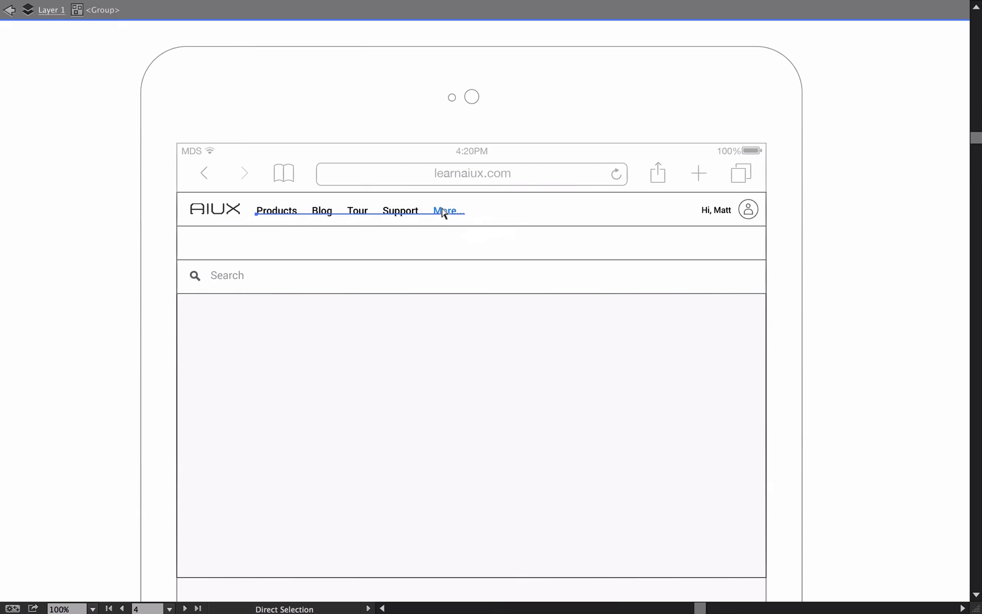
pyautogui.press('Up')
pyautogui.press('Up')
pyautogui.press('Up')
pyautogui.hotkey('shift', 'Right')
# Delete the emptied navigation row, and move the Search row up directly beneath the tablet's header row
pyautogui.click(407, 246)
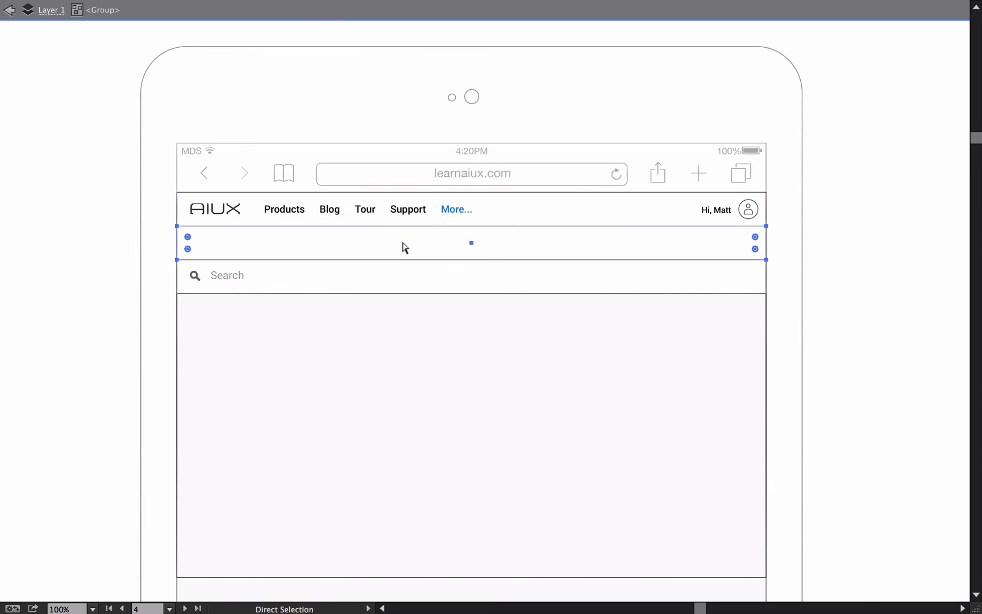
pyautogui.press('v')
pyautogui.click(268, 274)
pyautogui.doubleClick(344, 274)
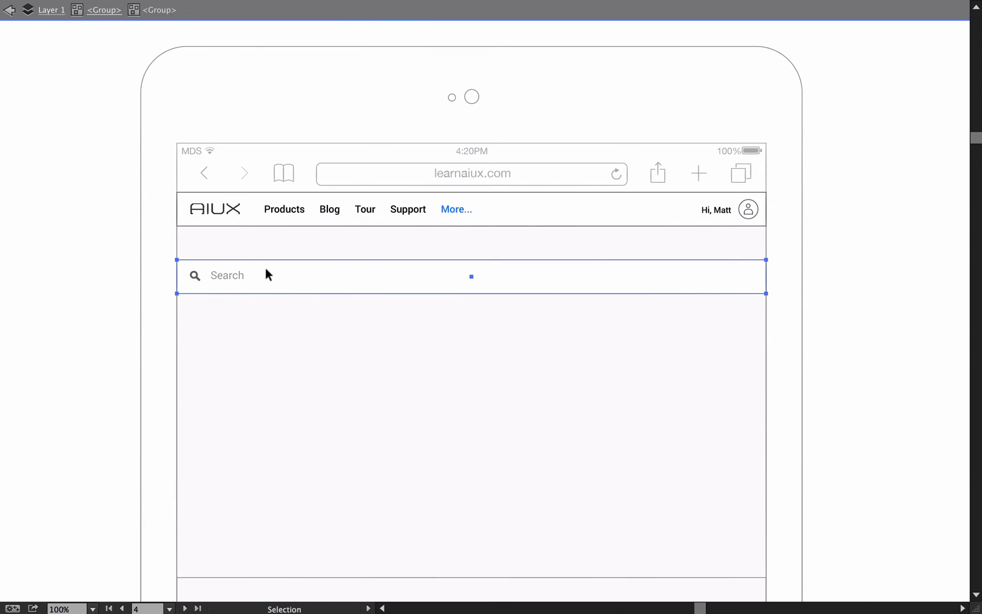
pyautogui.moveTo(307, 271); pyautogui.dragTo(307, 231)
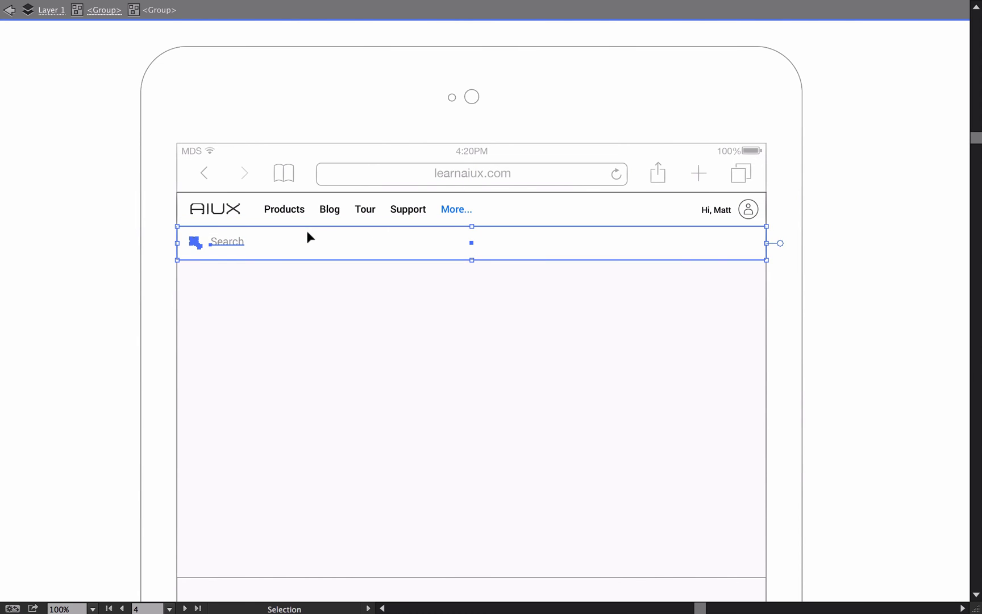
pyautogui.click(121, 219)
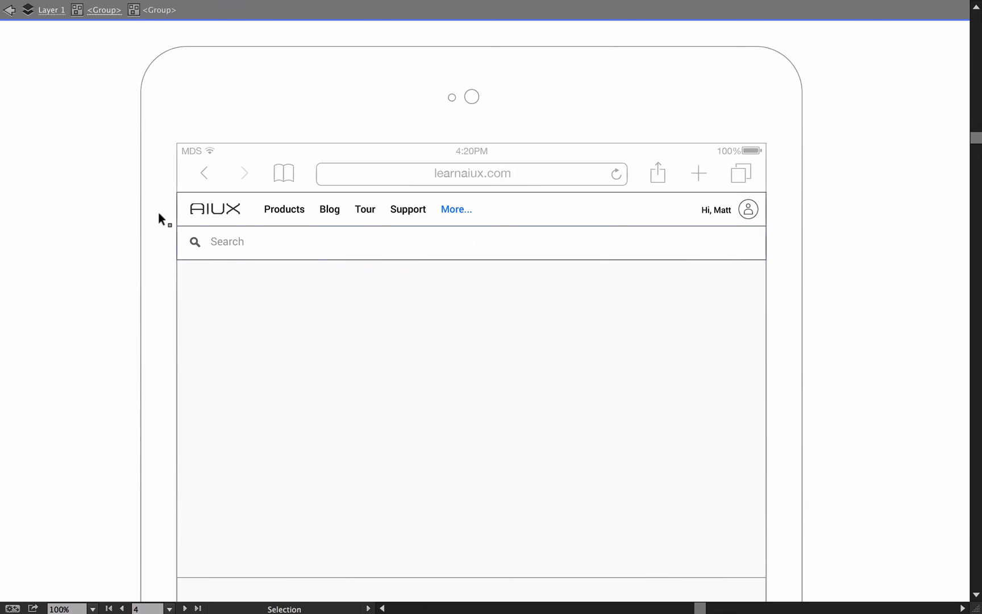
pyautogui.doubleClick(90, 241)
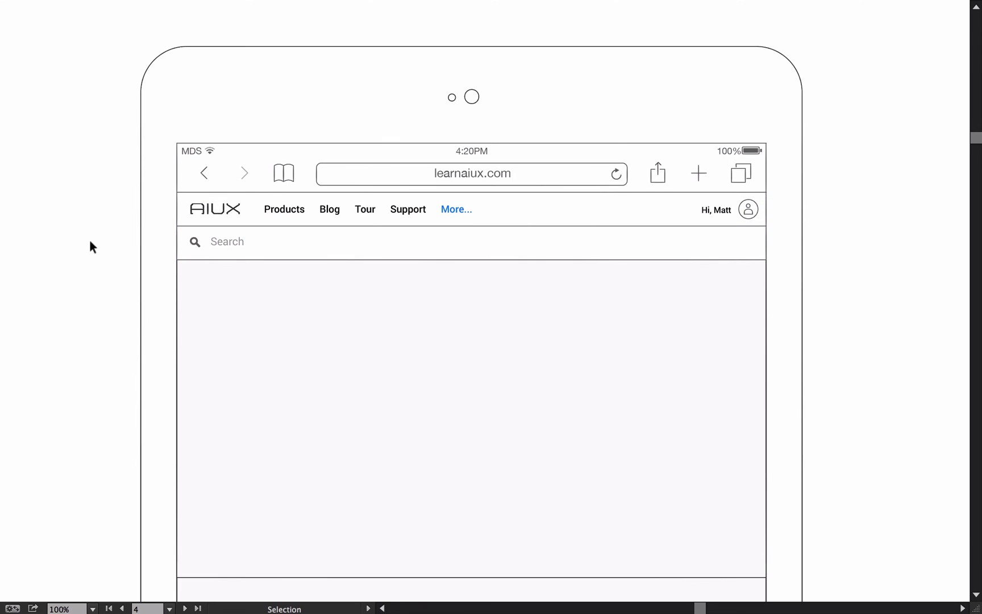
# Extend the pale content rectangle's lower edge down to the bottom of the tablet screen
pyautogui.keyDown('alt'); pyautogui.click(388, 281); pyautogui.keyUp('alt')
pyautogui.moveTo(402, 407); pyautogui.dragTo(402, 320)
pyautogui.click(555, 363)
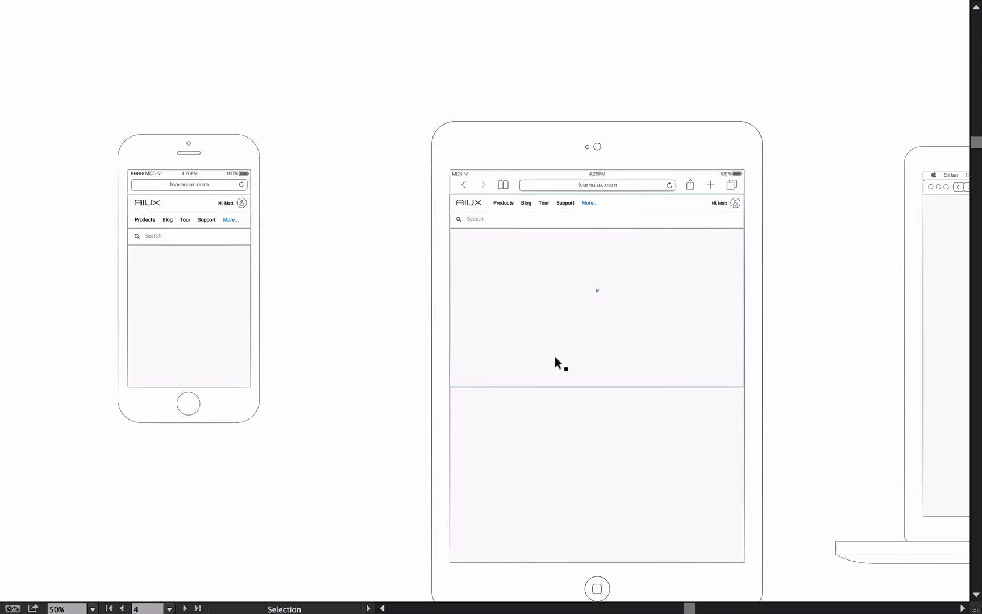
pyautogui.click(450, 386)
pyautogui.keyDown('shift'); pyautogui.click(741, 387); pyautogui.keyUp('shift')
pyautogui.moveTo(740, 386); pyautogui.dragTo(742, 558)
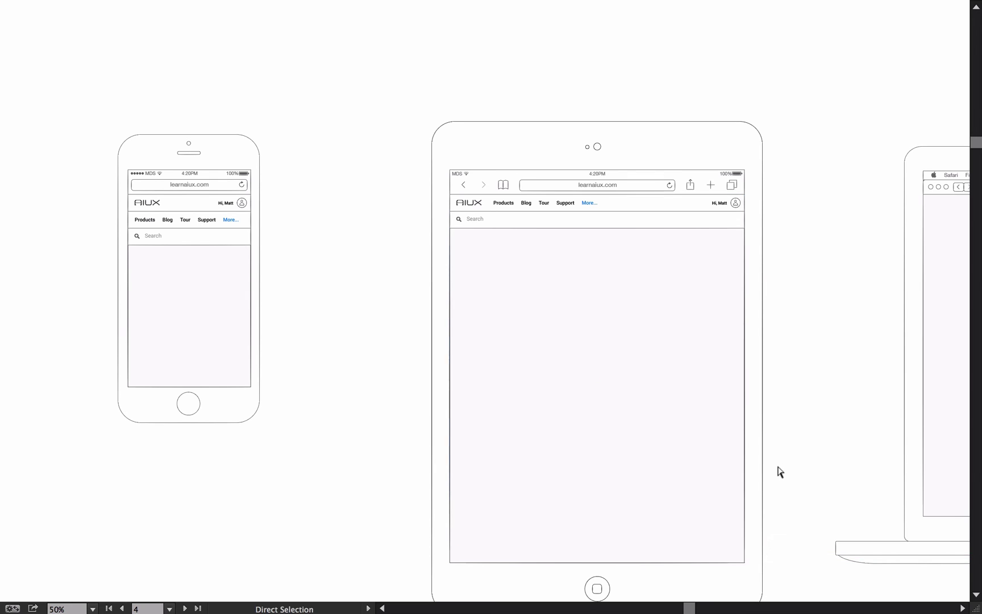
# Copy the tablet's header, Search row and content rectangle onto the laptop, fitting the group under the browser bar against the screen's left edge
pyautogui.hscroll(3, 768, 377)
pyautogui.press('v')
pyautogui.keyDown('super'); pyautogui.click(411, 277); pyautogui.keyUp('super')
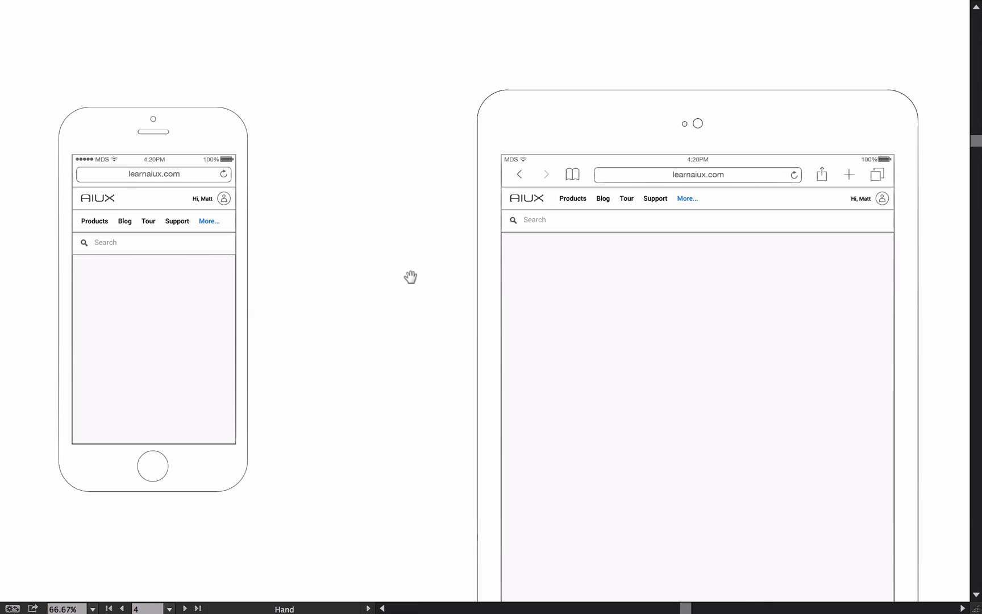
pyautogui.hscroll(5, 576, 217)
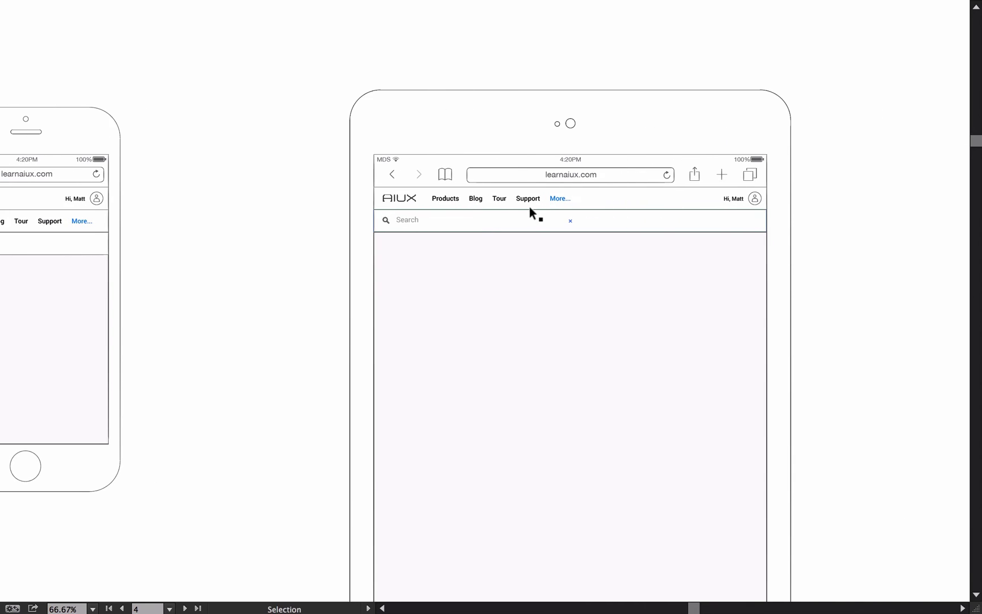
pyautogui.moveTo(463, 245); pyautogui.dragTo(523, 250)
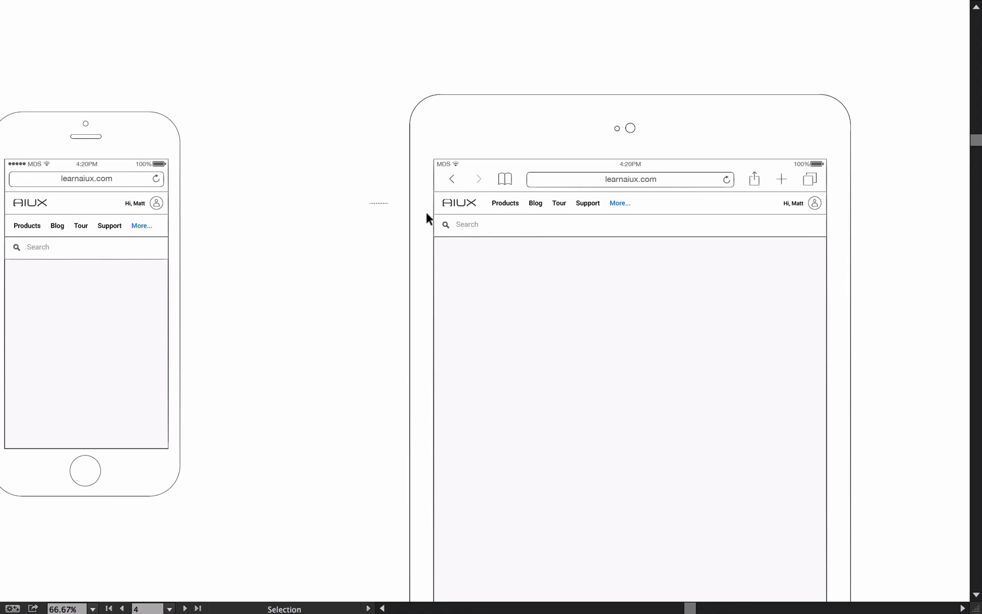
pyautogui.moveTo(792, 310); pyautogui.dragTo(793, 312)
pyautogui.keyDown('shift'); pyautogui.click(471, 93); pyautogui.keyUp('shift')
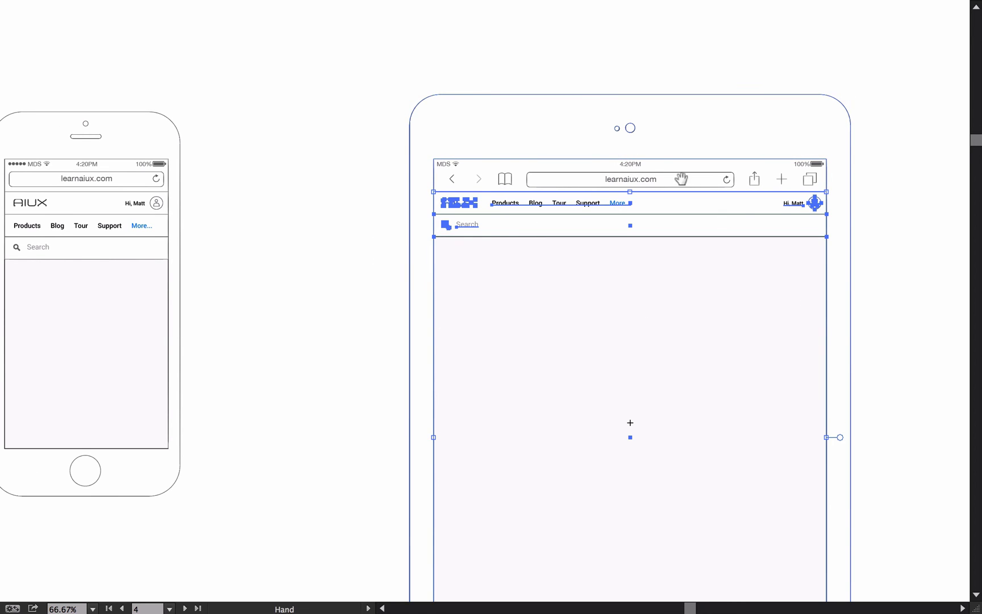
pyautogui.moveTo(681, 179); pyautogui.dragTo(399, 182)
pyautogui.click(582, 237)
pyautogui.moveTo(546, 219); pyautogui.dragTo(409, 61)
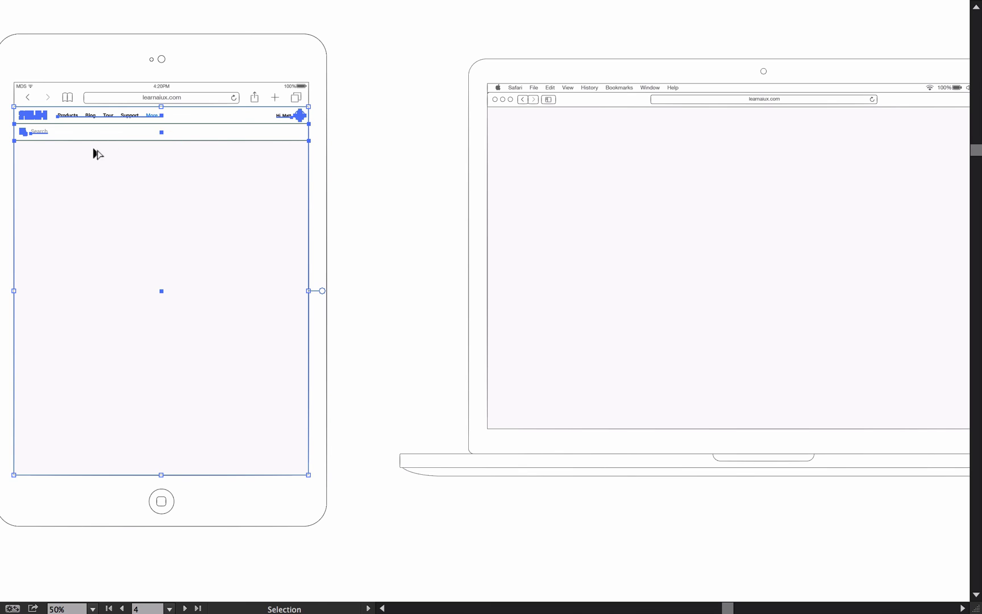
pyautogui.moveTo(97, 153); pyautogui.dragTo(568, 166)
pyautogui.press('space')
pyautogui.moveTo(664, 192); pyautogui.dragTo(417, 189)
pyautogui.press('space')
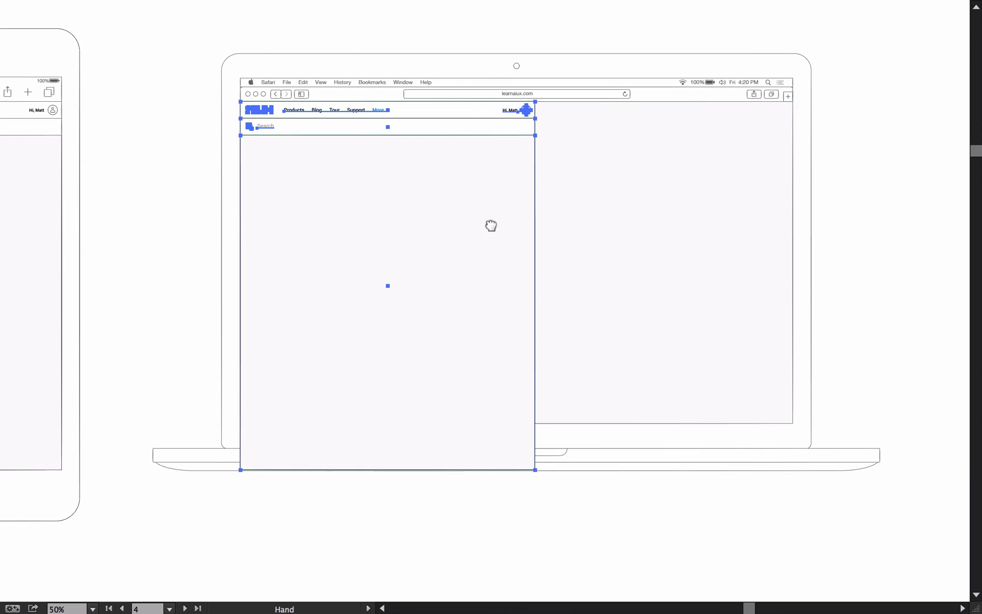
pyautogui.moveTo(491, 226); pyautogui.dragTo(399, 226)
pyautogui.click(820, 220)
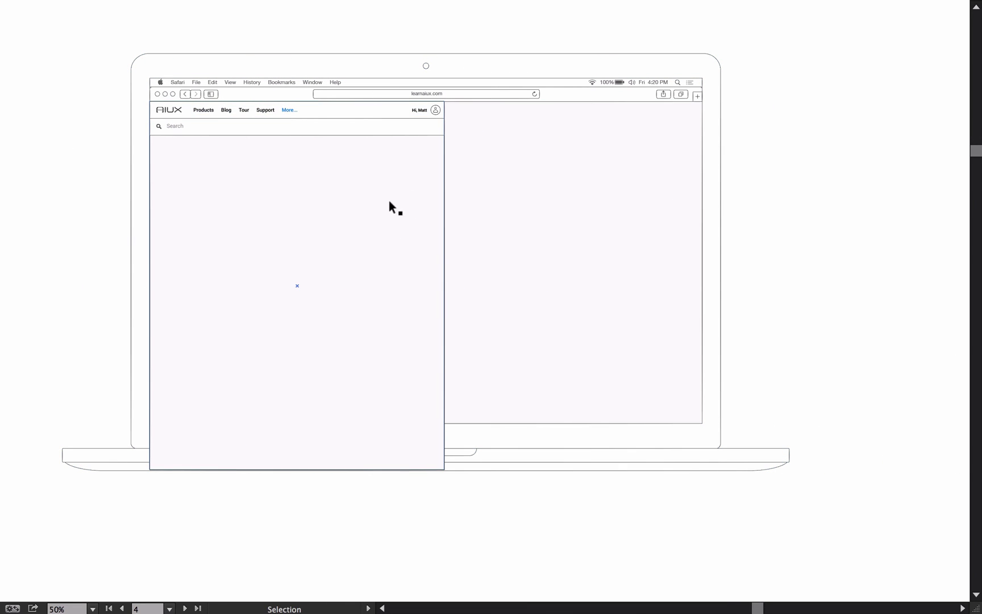
# Set the width of the laptop's pale content rectangle to 1280 px
pyautogui.press('Tab')
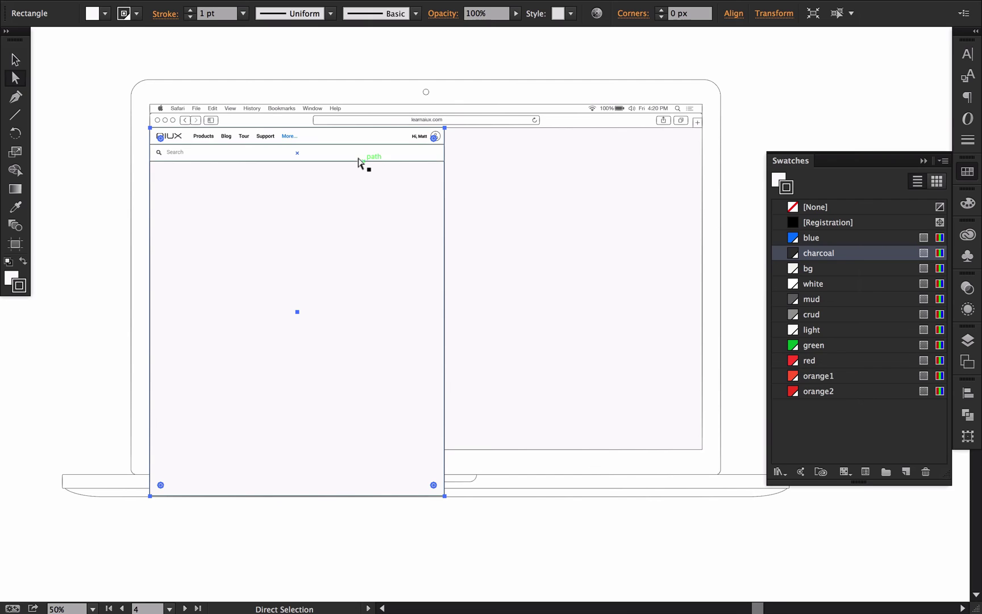
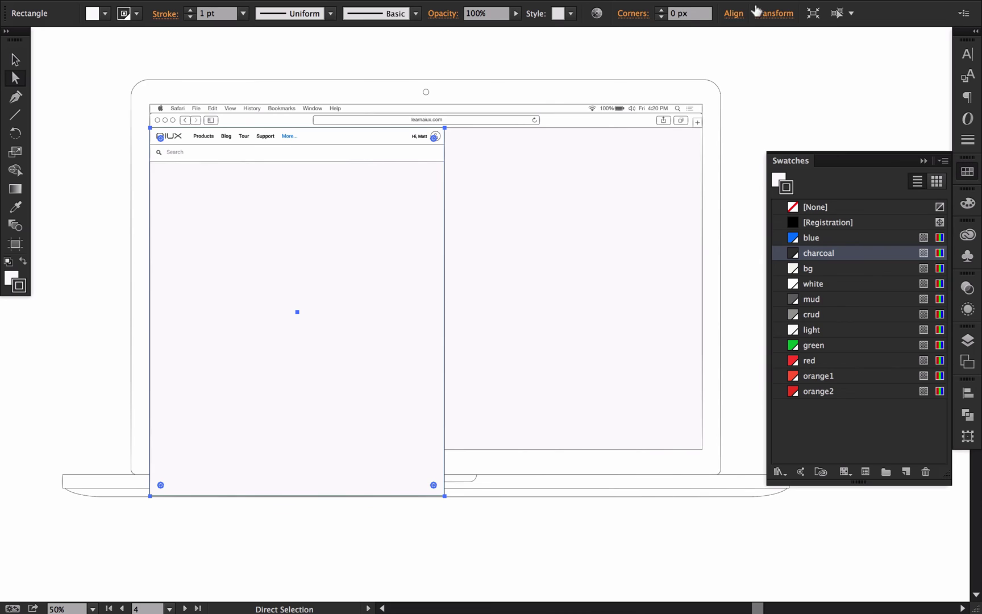
pyautogui.click(735, 14)
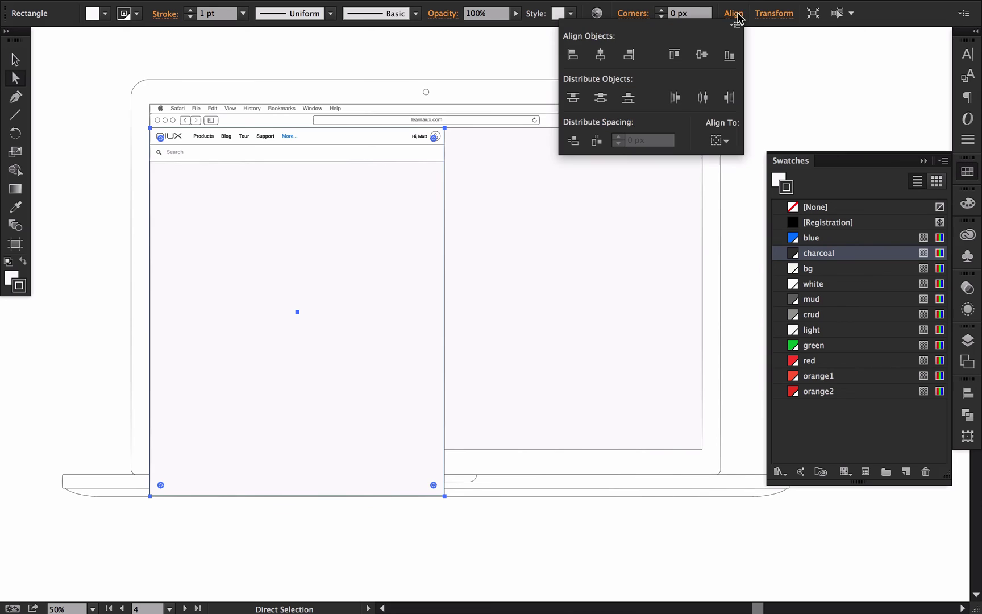
pyautogui.click(775, 14)
pyautogui.click(720, 41)
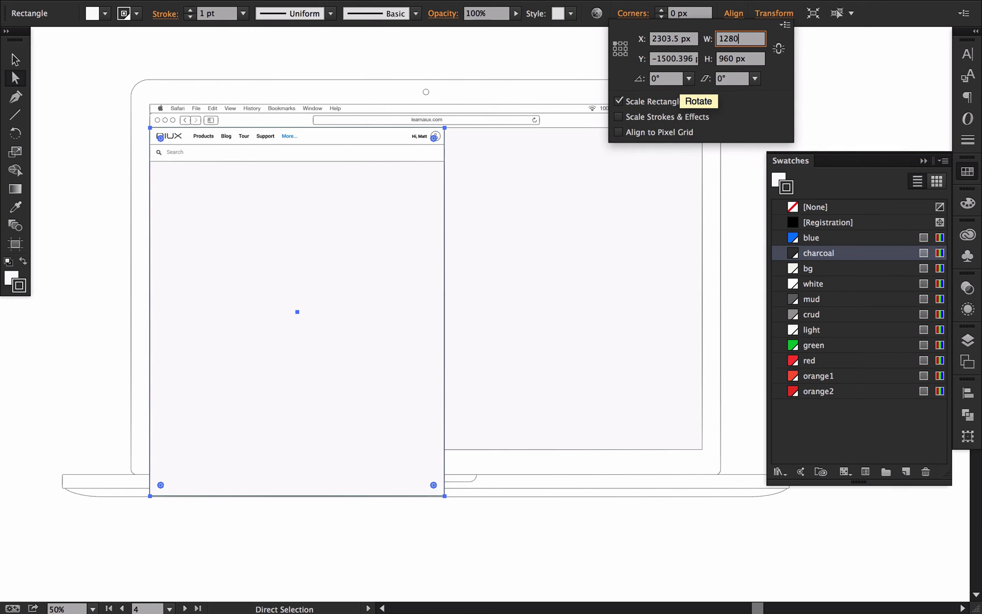
pyautogui.press('Return')
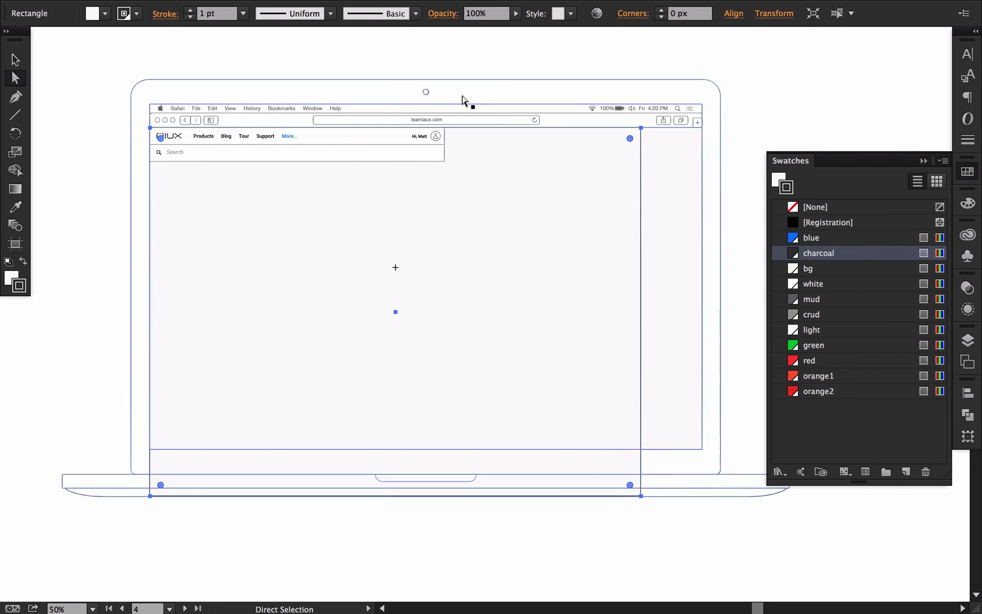
# Isolate the laptop's page content group for editing
pyautogui.press('v')
pyautogui.click(402, 151)
pyautogui.click(386, 111)
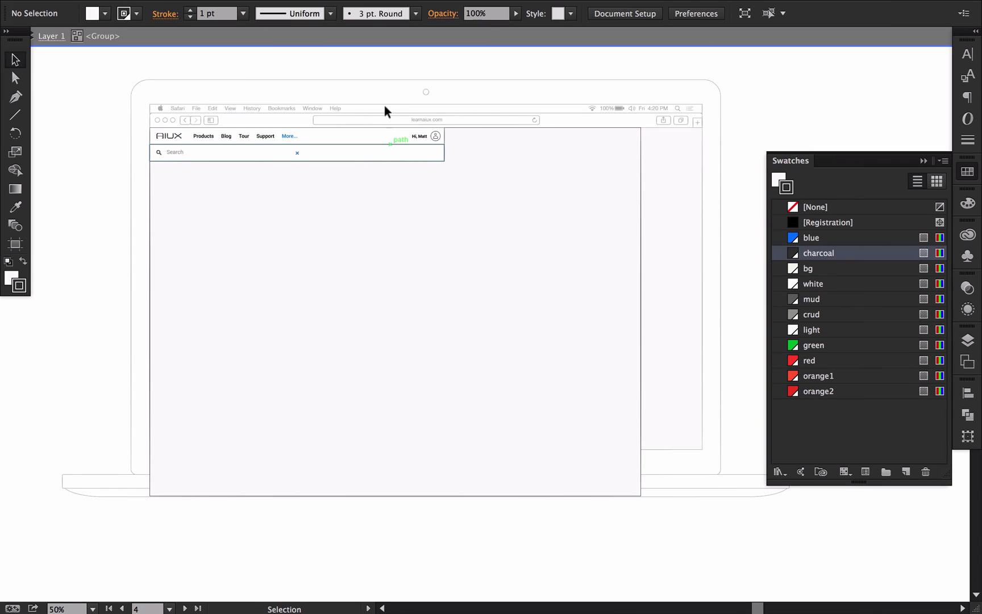
# Try to stretch the right ends of the laptop's header and Search rows, then undo the stretch
pyautogui.press('a')
pyautogui.moveTo(386, 112); pyautogui.dragTo(479, 220)
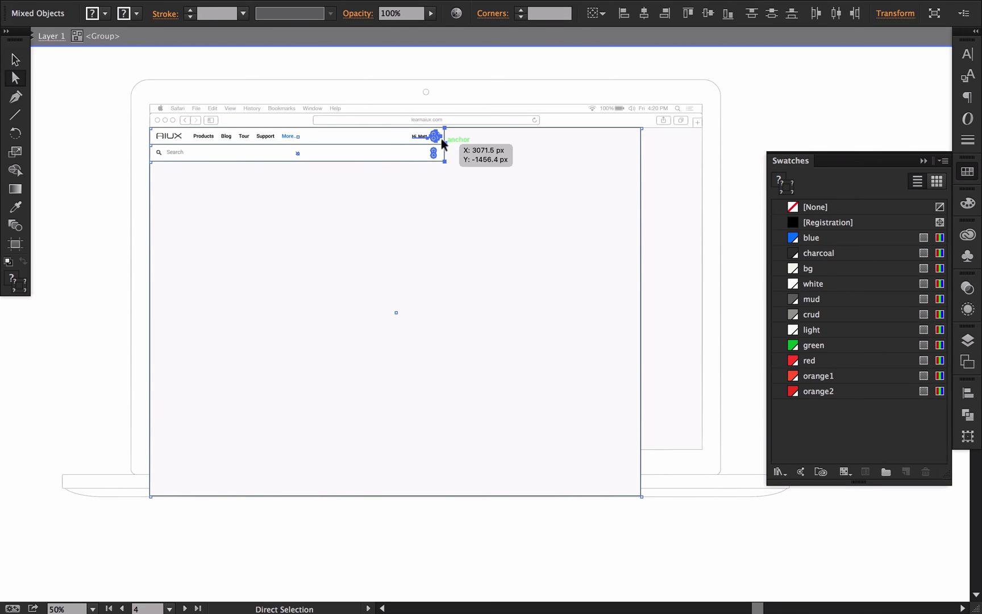
pyautogui.moveTo(441, 139); pyautogui.dragTo(610, 157)
pyautogui.press('super+z')
pyautogui.click(402, 109)
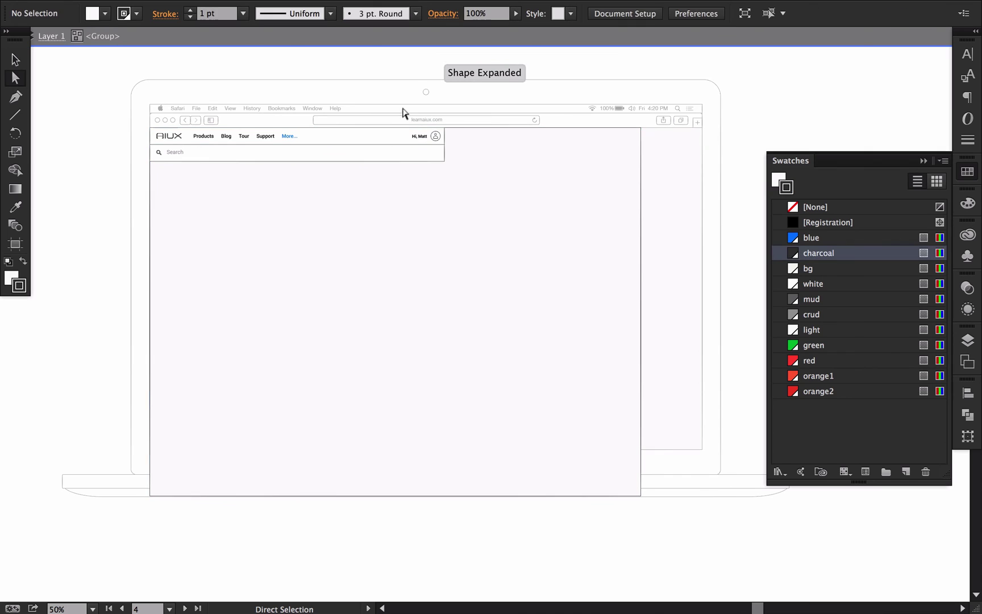
# Stretch the header and Search rows, with the account label and avatar, to the right edge of the 1280 px content rectangle
pyautogui.moveTo(442, 173); pyautogui.dragTo(465, 193)
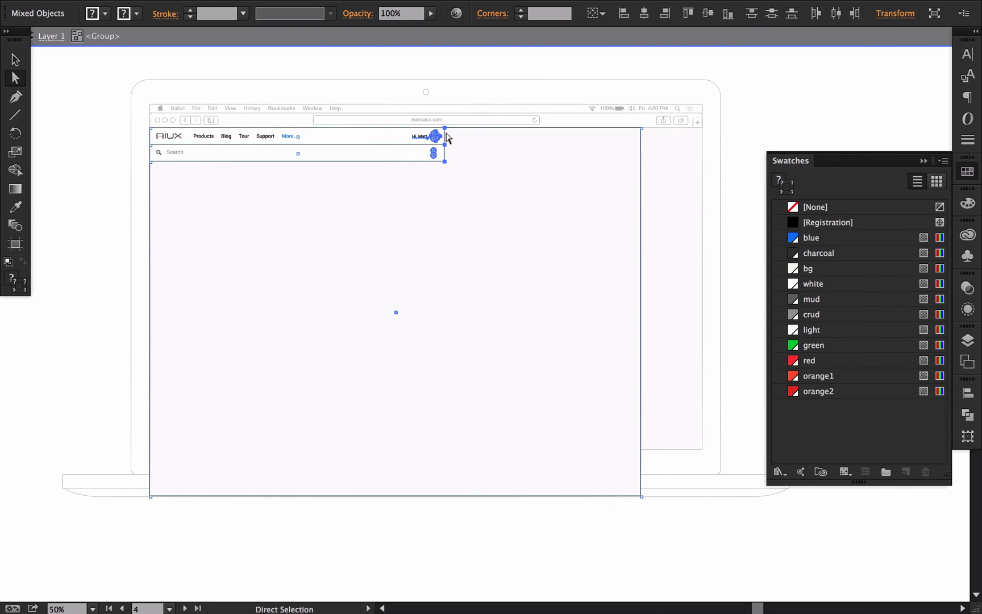
pyautogui.keyDown('shift'); pyautogui.click(559, 168); pyautogui.keyUp('shift')
pyautogui.moveTo(441, 149); pyautogui.dragTo(636, 152)
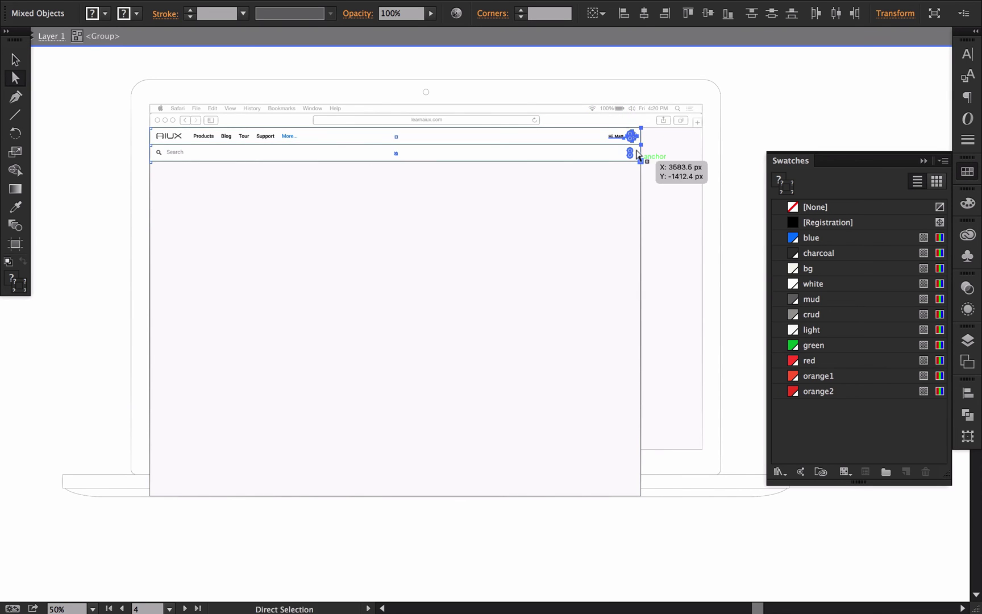
pyautogui.keyDown('super'); pyautogui.click(637, 153); pyautogui.keyUp('super')
pyautogui.keyDown('alt'); pyautogui.keyDown('super'); pyautogui.click(553, 344); pyautogui.keyUp('super'); pyautogui.keyUp('alt')
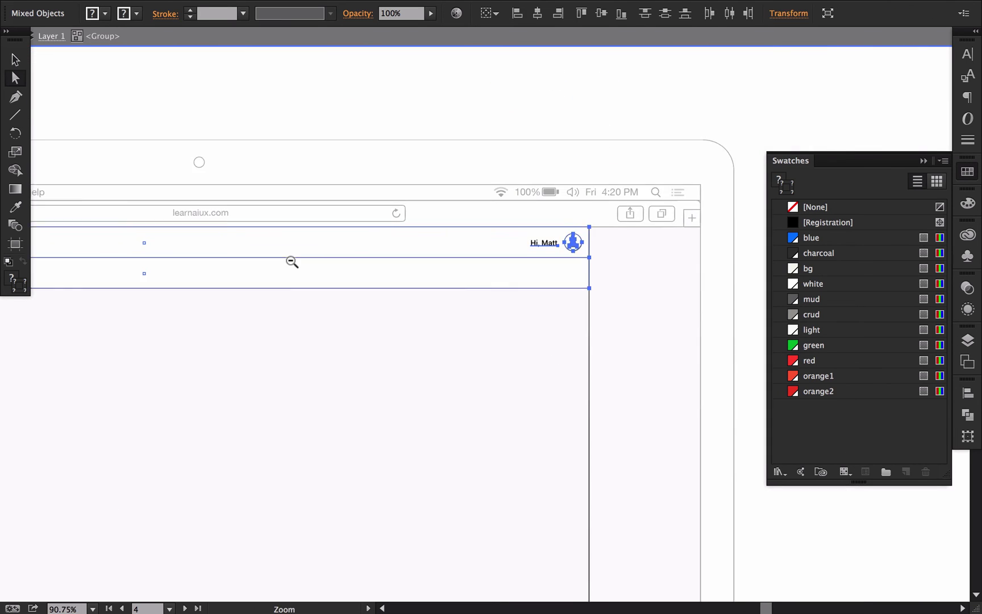
pyautogui.moveTo(291, 261); pyautogui.dragTo(276, 155)
# Exit isolation and centre the page content group horizontally beneath the laptop's browser bar
pyautogui.press('v')
pyautogui.doubleClick(279, 149)
pyautogui.moveTo(324, 208); pyautogui.dragTo(327, 54)
pyautogui.click(332, 234)
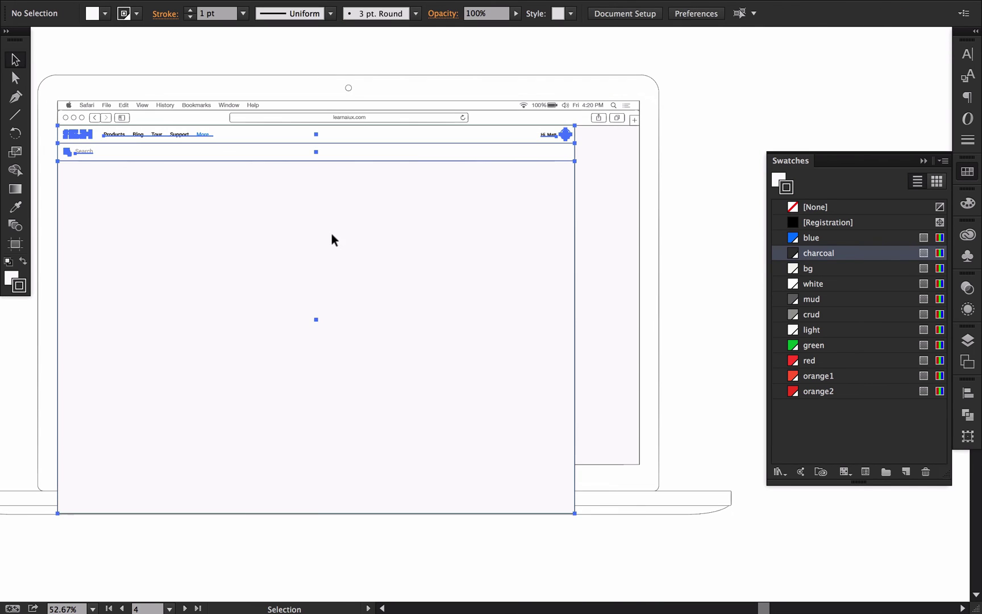
pyautogui.moveTo(251, 218); pyautogui.dragTo(282, 177)
pyautogui.click(320, 54)
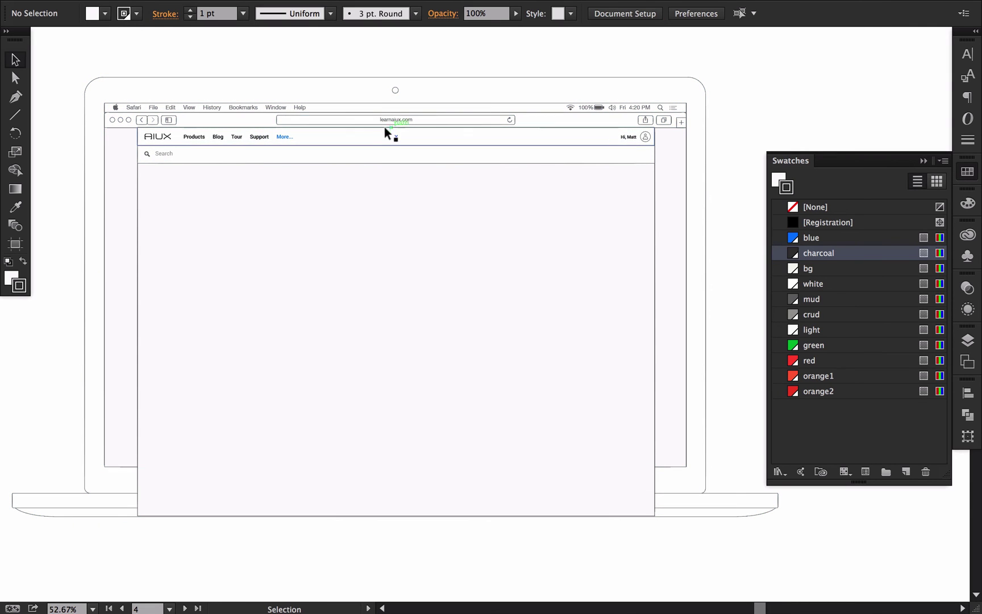
pyautogui.moveTo(319, 49); pyautogui.dragTo(359, 56)
# Isolate the centred page content group again to edit its left side
pyautogui.moveTo(161, 115); pyautogui.dragTo(274, 206)
pyautogui.moveTo(206, 220); pyautogui.dragTo(252, 96)
pyautogui.click(230, 128)
pyautogui.moveTo(244, 163); pyautogui.dragTo(237, 234)
pyautogui.moveTo(224, 144); pyautogui.dragTo(221, 203)
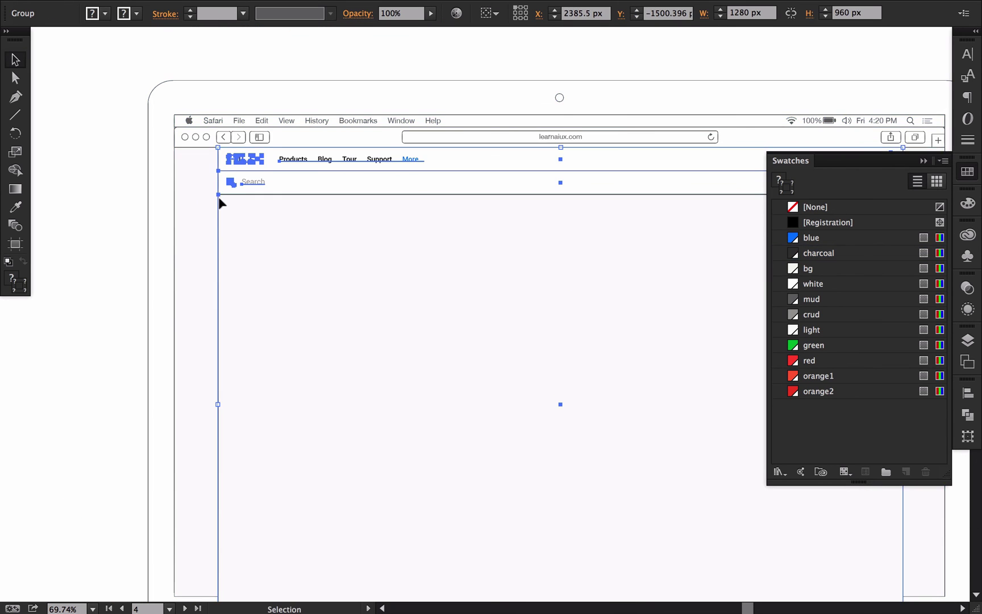
pyautogui.click(120, 230)
pyautogui.click(209, 198)
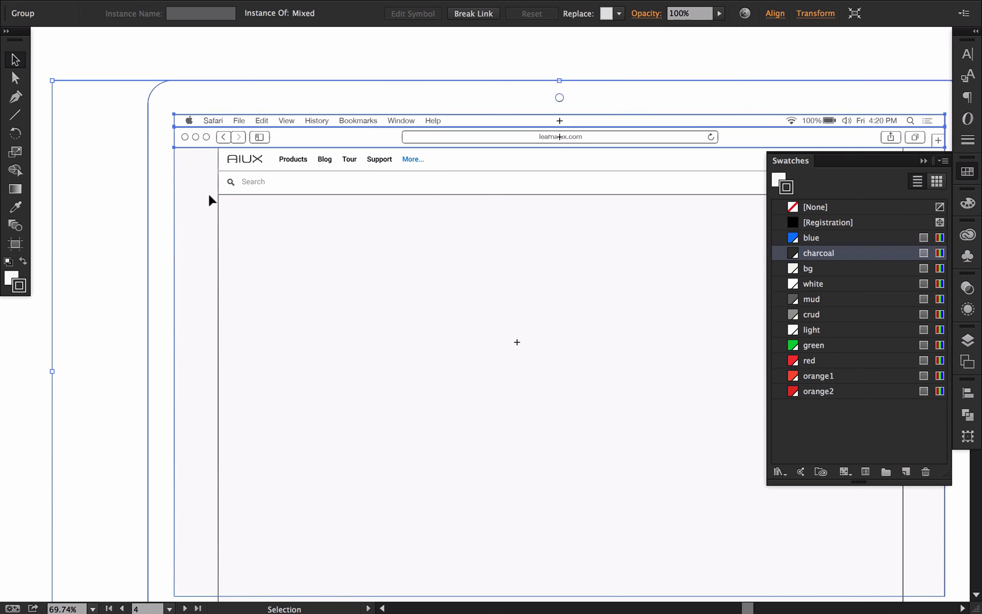
pyautogui.doubleClick(251, 203)
pyautogui.keyDown('ctrl'); pyautogui.click(281, 252); pyautogui.keyUp('ctrl')
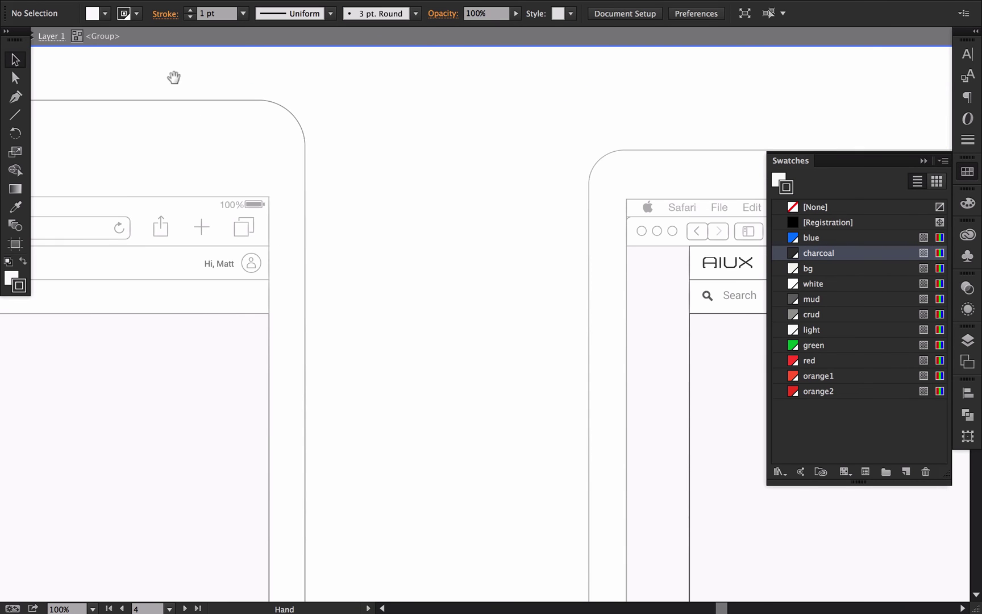
pyautogui.moveTo(557, 349); pyautogui.dragTo(296, 141)
pyautogui.keyDown('ctrl'); pyautogui.keyDown('alt'); pyautogui.click(464, 302); pyautogui.keyUp('alt'); pyautogui.keyUp('ctrl')
pyautogui.keyDown('ctrl'); pyautogui.keyDown('alt'); pyautogui.click(473, 297); pyautogui.keyUp('alt'); pyautogui.keyUp('ctrl')
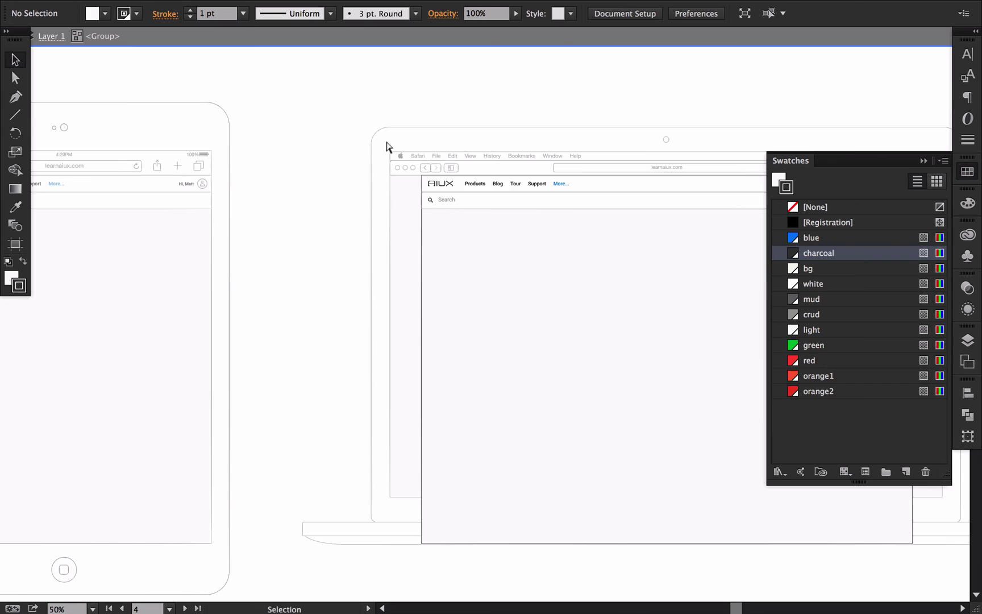
# Extend the left edges of the header row, Search row and content rectangle to the laptop screen's left edge, leaving the logo and links in place
pyautogui.press('a')
pyautogui.moveTo(381, 119); pyautogui.dragTo(412, 368)
pyautogui.moveTo(423, 550); pyautogui.dragTo(419, 569)
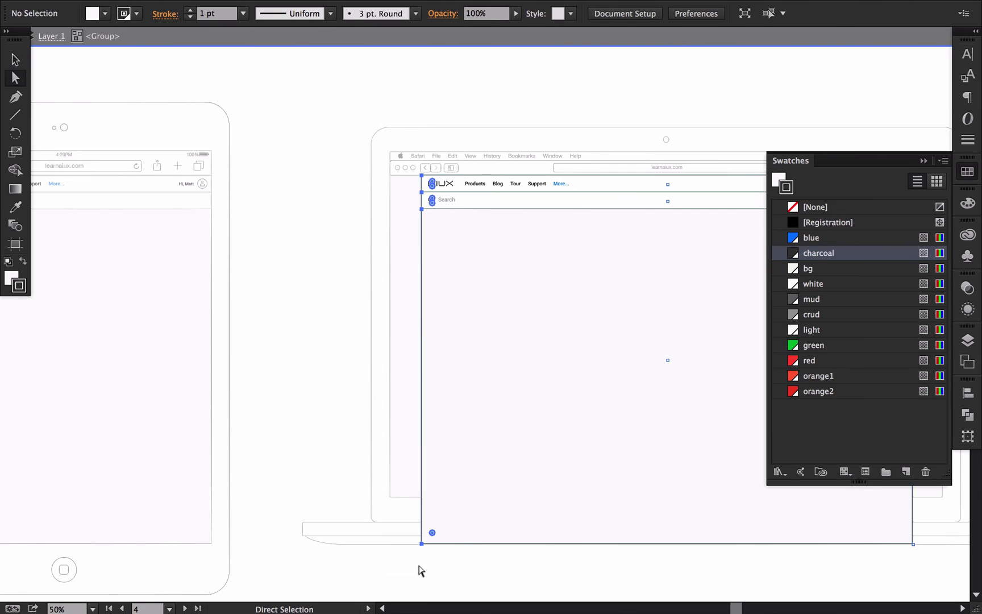
pyautogui.keyDown('ctrl'); pyautogui.click(577, 307); pyautogui.keyUp('ctrl')
pyautogui.keyDown('ctrl'); pyautogui.click(576, 307); pyautogui.keyUp('ctrl')
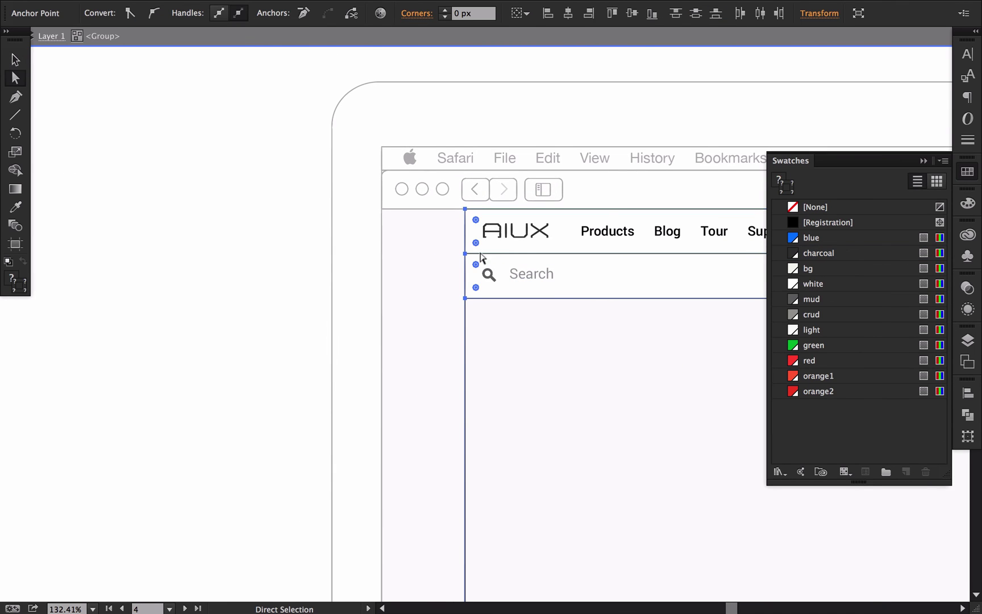
pyautogui.moveTo(438, 252); pyautogui.dragTo(376, 254)
# Extend the right edges of both rows and the content rectangle to the laptop screen's right edge, leaving the account label and avatar in place
pyautogui.keyDown('ctrl'); pyautogui.keyDown('alt'); pyautogui.click(563, 305); pyautogui.keyUp('alt'); pyautogui.keyUp('ctrl')
pyautogui.keyDown('ctrl'); pyautogui.keyDown('alt'); pyautogui.click(562, 305); pyautogui.keyUp('alt'); pyautogui.keyUp('ctrl')
pyautogui.keyDown('ctrl'); pyautogui.keyDown('alt'); pyautogui.click(563, 306); pyautogui.keyUp('alt'); pyautogui.keyUp('ctrl')
pyautogui.moveTo(694, 338); pyautogui.dragTo(423, 305)
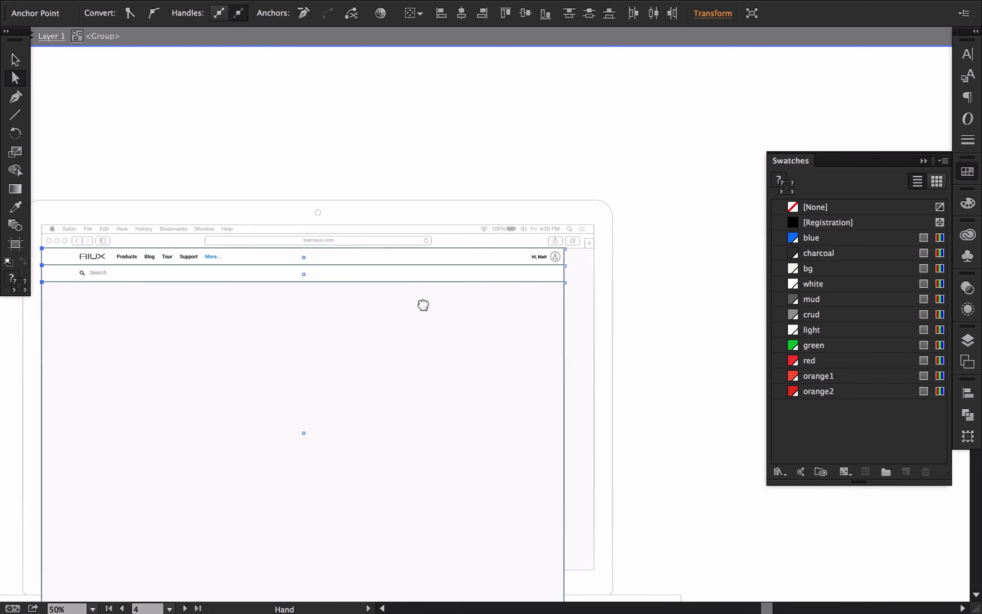
pyautogui.moveTo(498, 260); pyautogui.dragTo(430, 146)
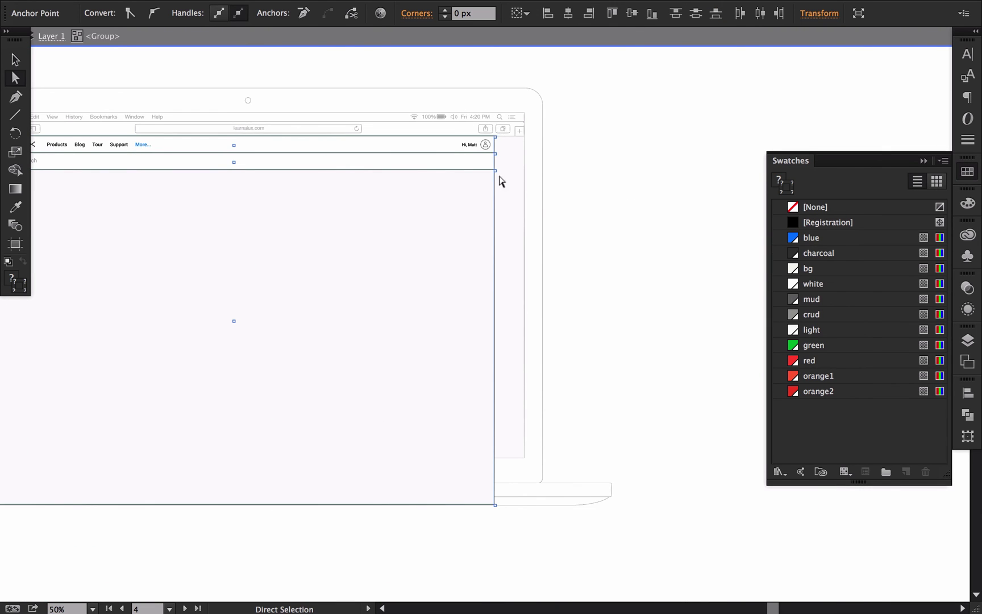
pyautogui.moveTo(504, 130); pyautogui.dragTo(519, 504)
pyautogui.click(600, 488)
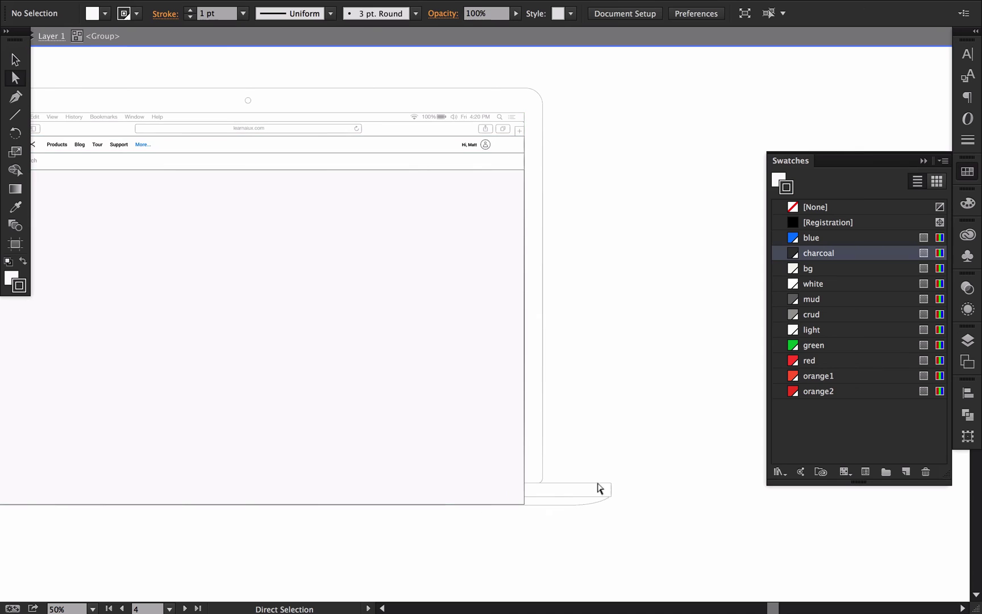
# Raise the content rectangle's lower edge to the bottom of the laptop screen and deselect it
pyautogui.moveTo(150, 486); pyautogui.dragTo(719, 494)
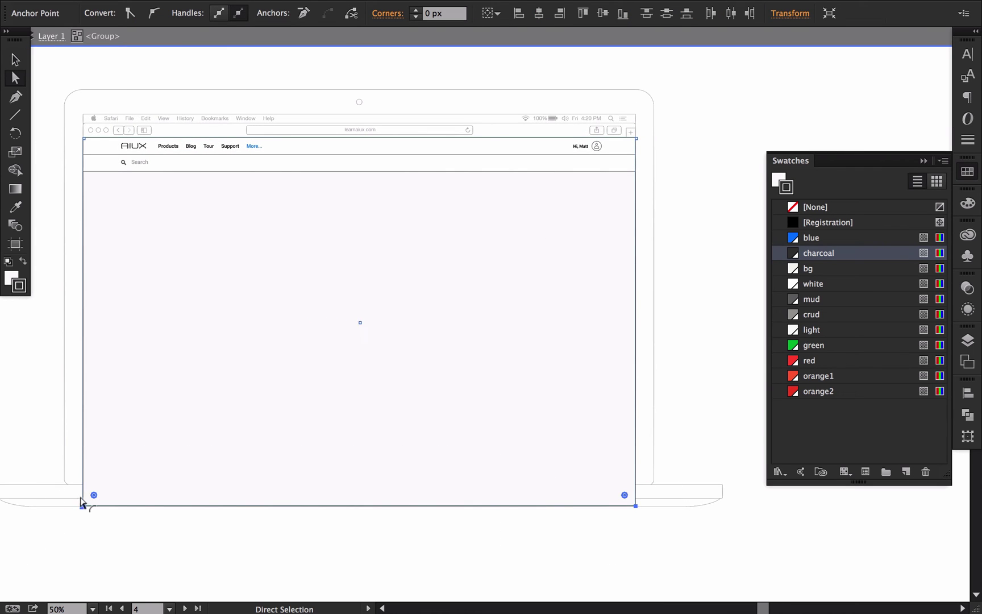
pyautogui.moveTo(83, 504); pyautogui.dragTo(80, 459)
pyautogui.click(53, 399)
pyautogui.moveTo(160, 324); pyautogui.dragTo(176, 348)
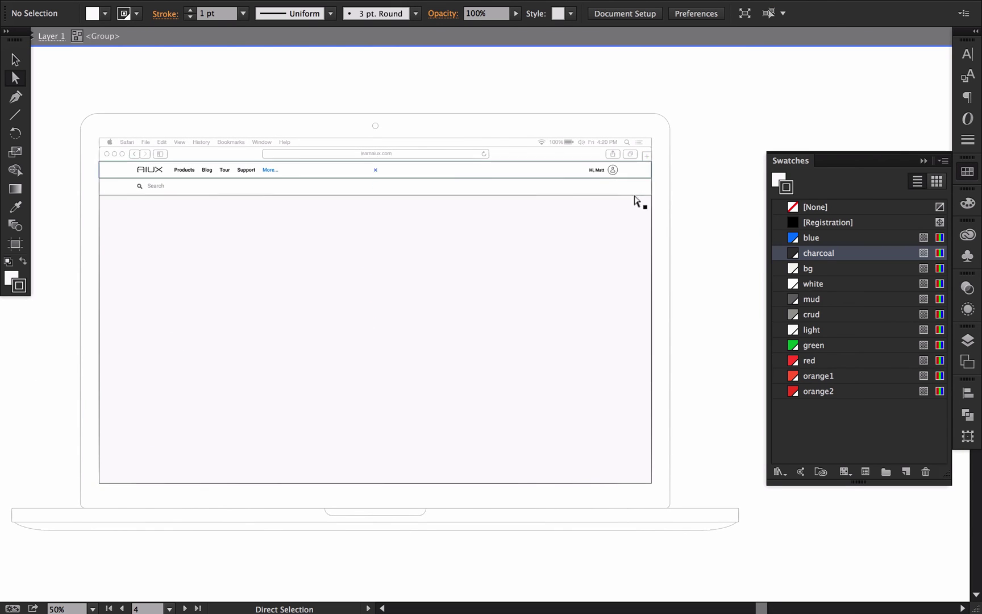
# Hide all panels to enlarge the workspace around the laptop's header
pyautogui.keyDown('ctrl'); pyautogui.click(417, 223); pyautogui.keyUp('ctrl')
pyautogui.press('Tab')
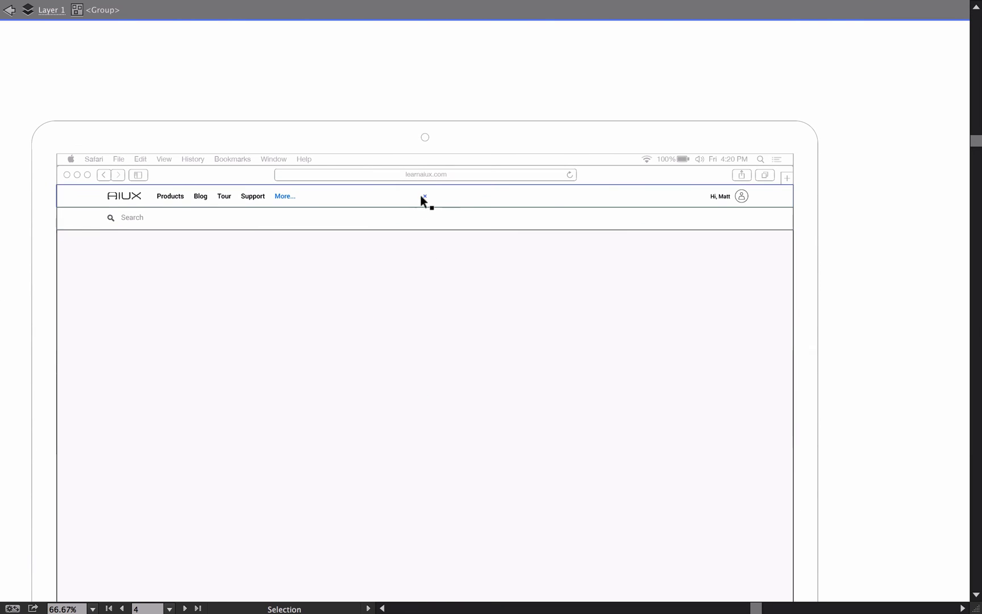
pyautogui.moveTo(477, 248); pyautogui.dragTo(677, 249)
pyautogui.moveTo(419, 217); pyautogui.dragTo(721, 278)
pyautogui.moveTo(417, 278); pyautogui.dragTo(342, 265)
pyautogui.moveTo(601, 287); pyautogui.dragTo(234, 258)
pyautogui.moveTo(486, 261); pyautogui.dragTo(429, 258)
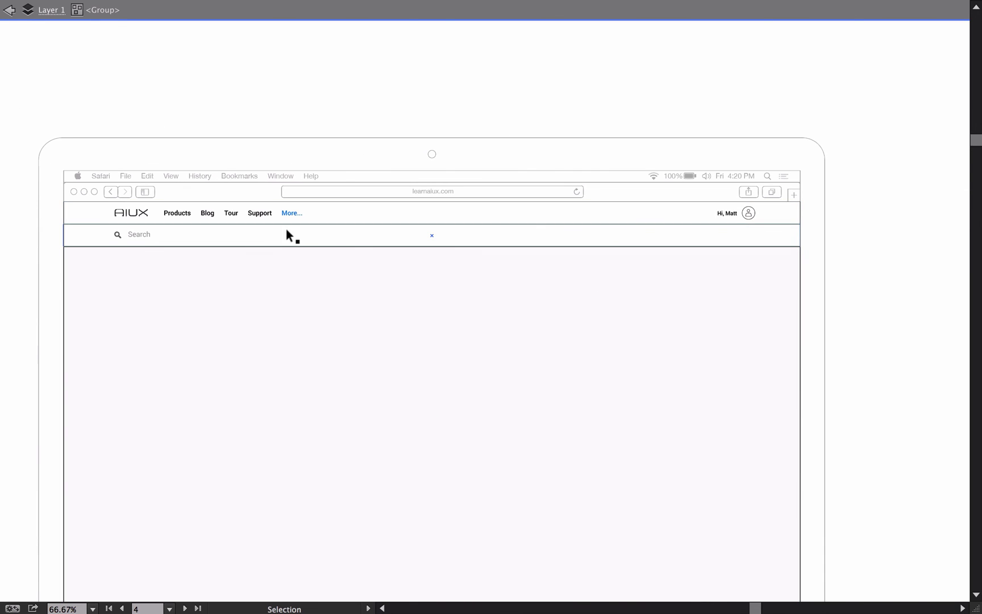
# Cut the Search row's rectangle, magnifier icon and label out of the laptop's header group
pyautogui.click(662, 251)
pyautogui.click(412, 237)
pyautogui.click(237, 234)
pyautogui.doubleClick(143, 228)
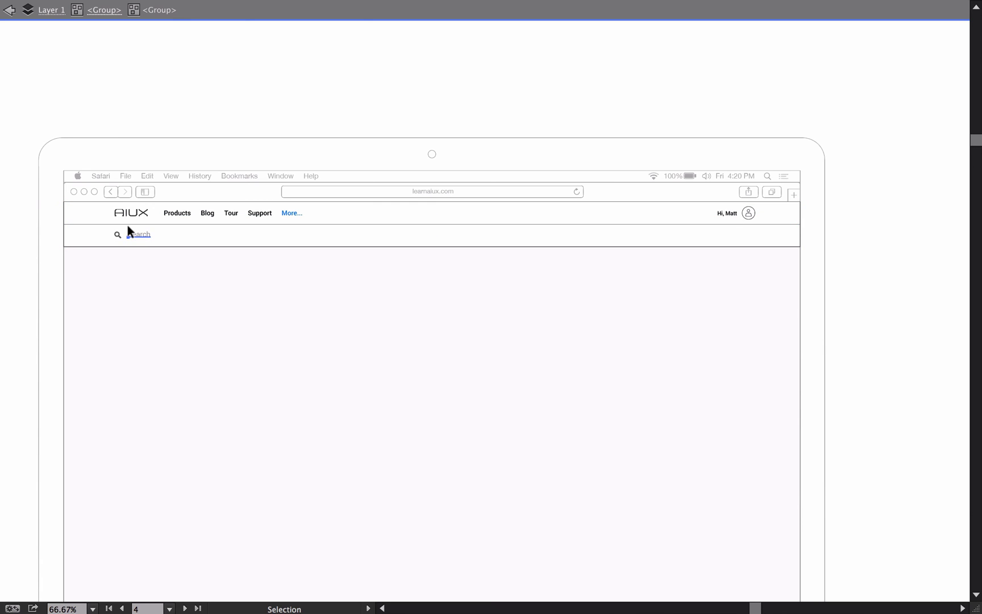
pyautogui.click(127, 226)
pyautogui.click(89, 224)
pyautogui.keyDown('shift'); pyautogui.click(117, 234); pyautogui.keyUp('shift')
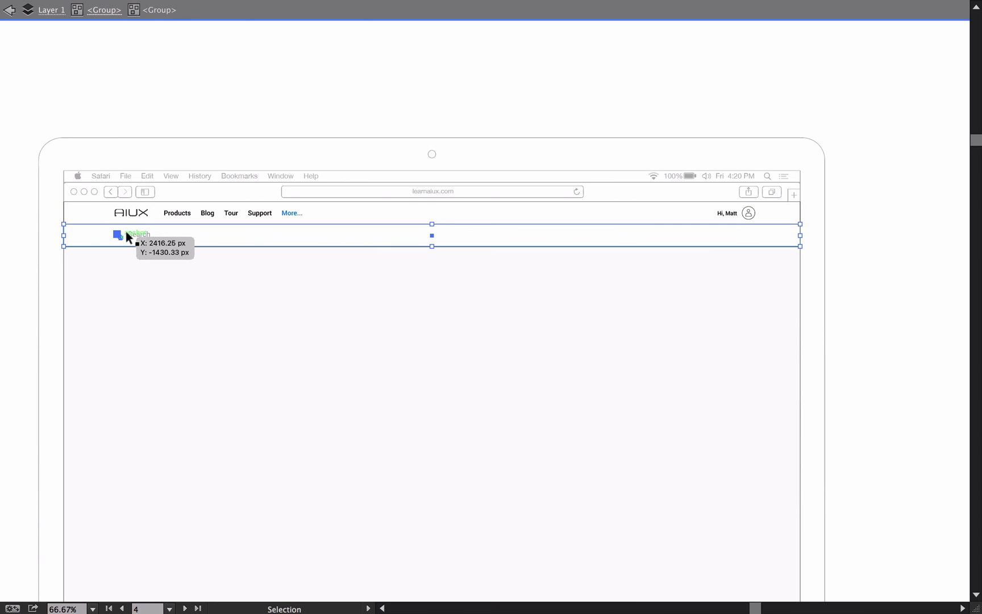
pyautogui.keyDown('shift'); pyautogui.click(132, 233); pyautogui.keyUp('shift')
pyautogui.press('v')
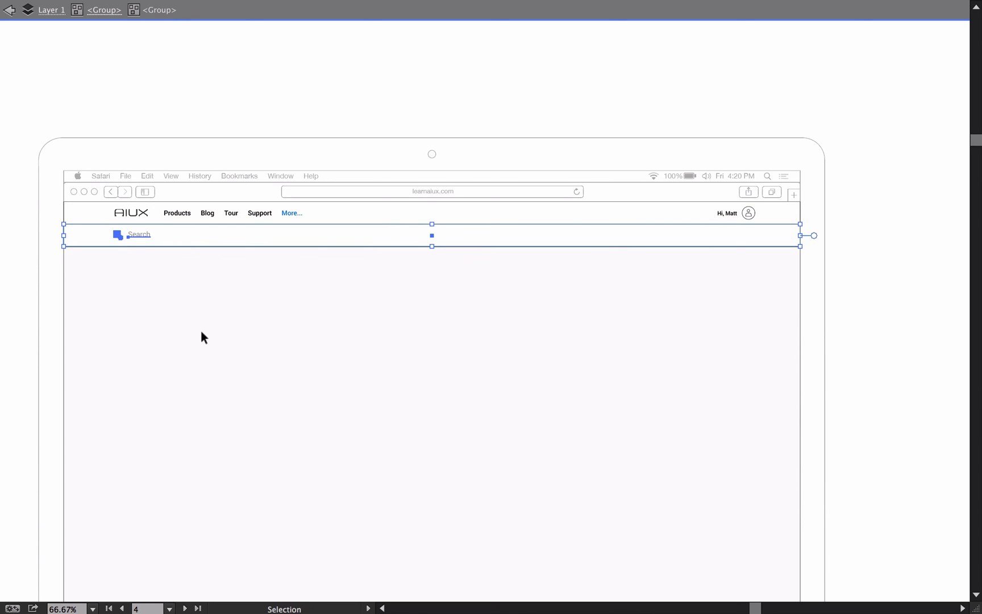
pyautogui.press('a')
pyautogui.press('Delete')
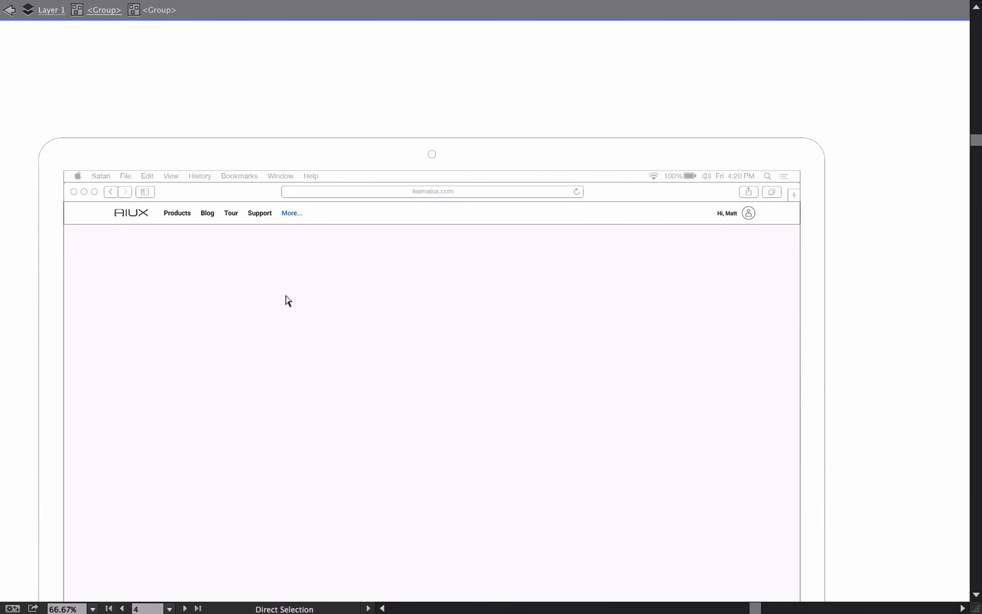
# Leave the header group, restore the hidden panels and collapse the Swatches panel
pyautogui.doubleClick(360, 96)
pyautogui.press('Tab')
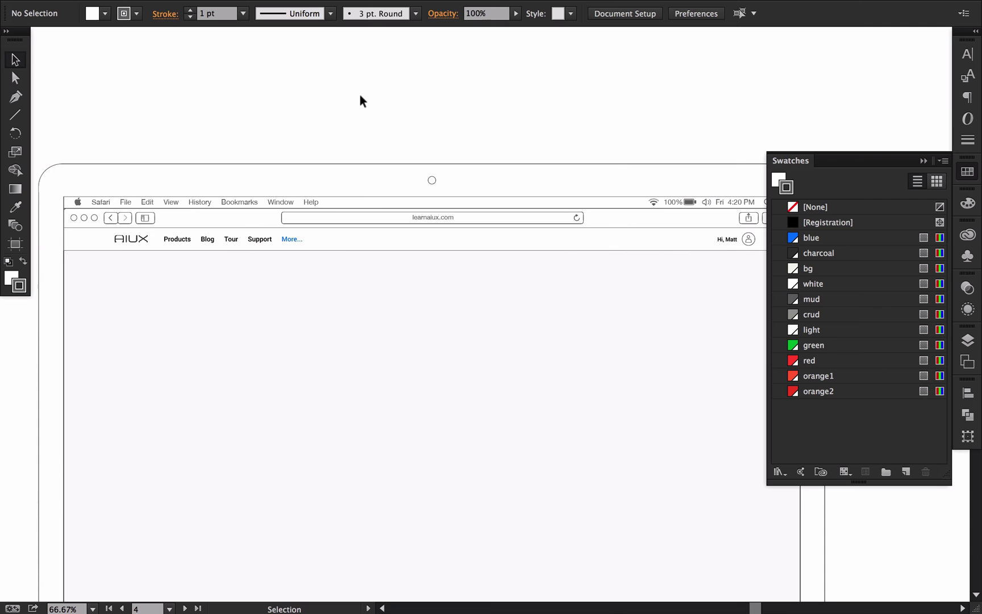
pyautogui.moveTo(360, 100); pyautogui.dragTo(401, 34)
pyautogui.click(790, 160)
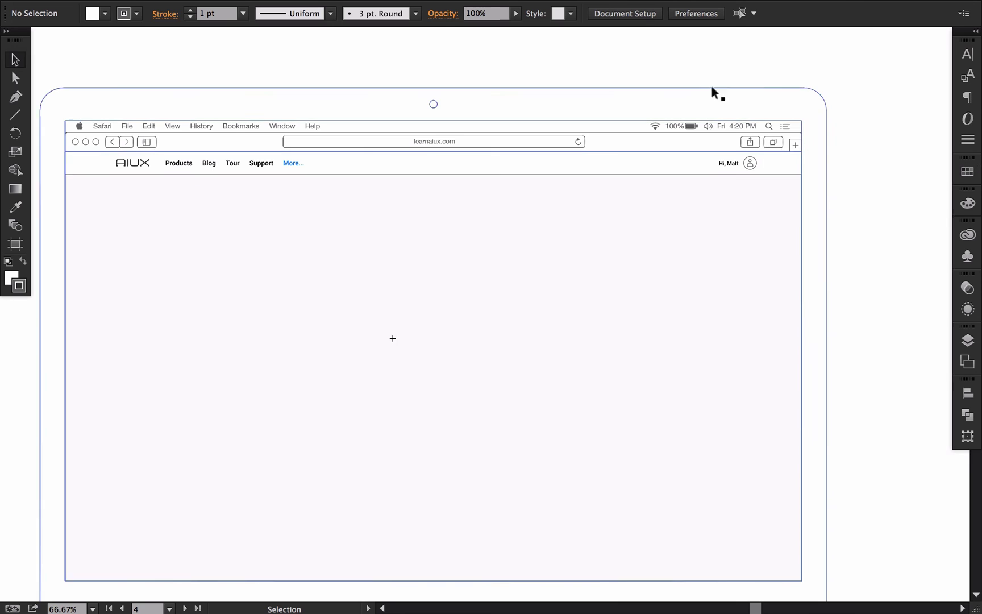
# Paste the Search row as a separate group and move it just below the laptop's header, overlapping the screen's right side
pyautogui.press('space')
pyautogui.moveTo(597, 53); pyautogui.dragTo(654, 57)
pyautogui.hotkey('ctrl', 'v')
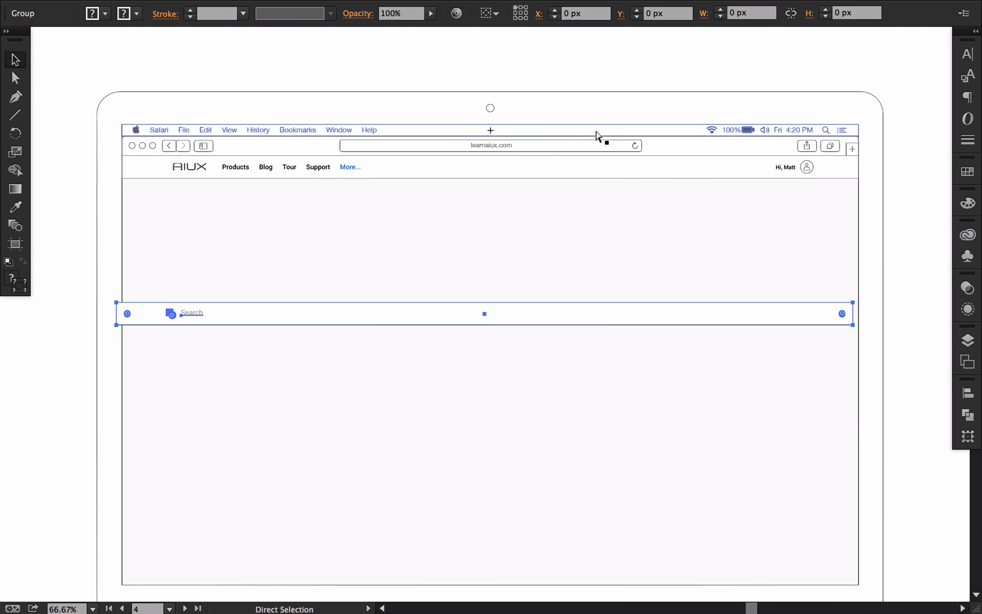
pyautogui.moveTo(319, 307); pyautogui.dragTo(529, 228)
# Inside the pasted group, shrink the Search rectangle around its icon and label to about 187 by 34 px
pyautogui.press('space')
pyautogui.doubleClick(575, 216)
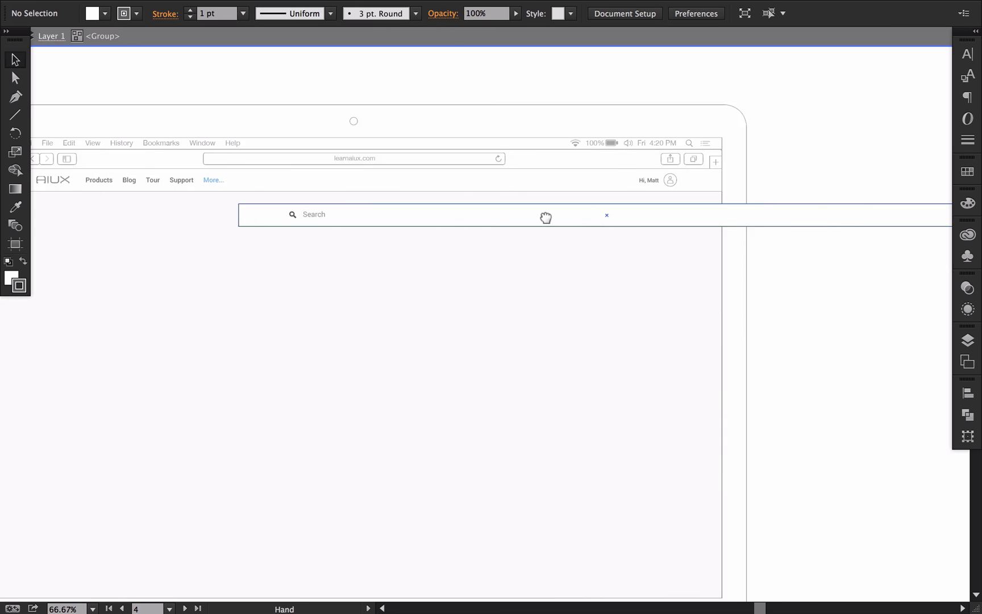
pyautogui.hscroll(3, 637, 221)
pyautogui.press('a')
pyautogui.moveTo(813, 196); pyautogui.dragTo(911, 266)
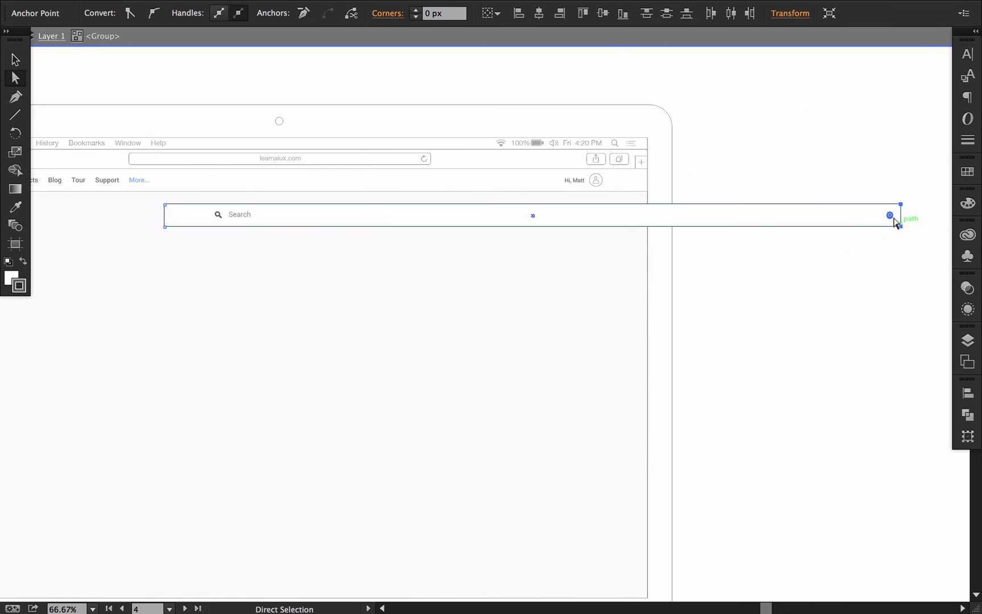
pyautogui.moveTo(895, 221); pyautogui.dragTo(294, 227)
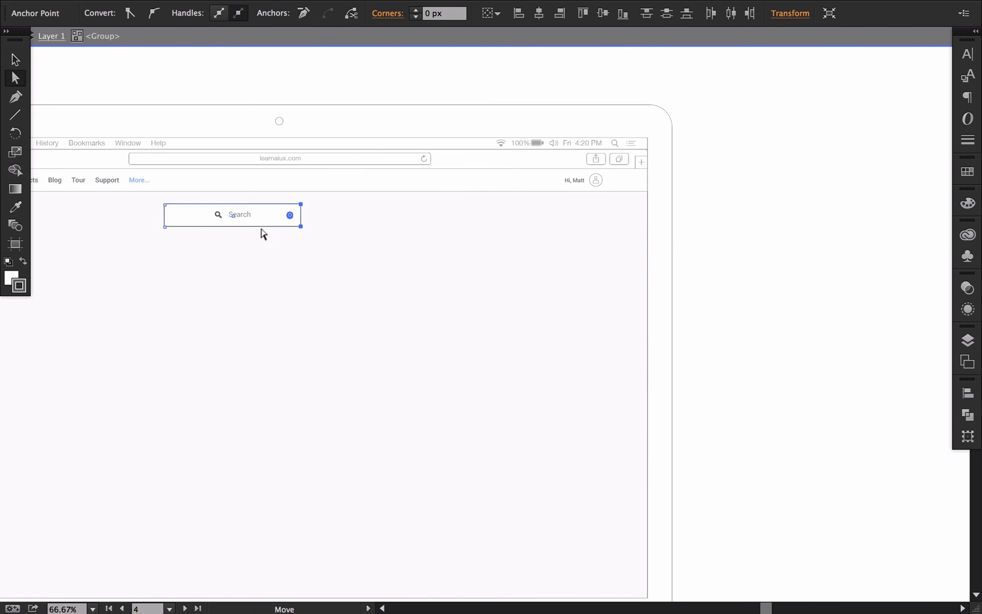
pyautogui.moveTo(168, 227); pyautogui.dragTo(174, 228)
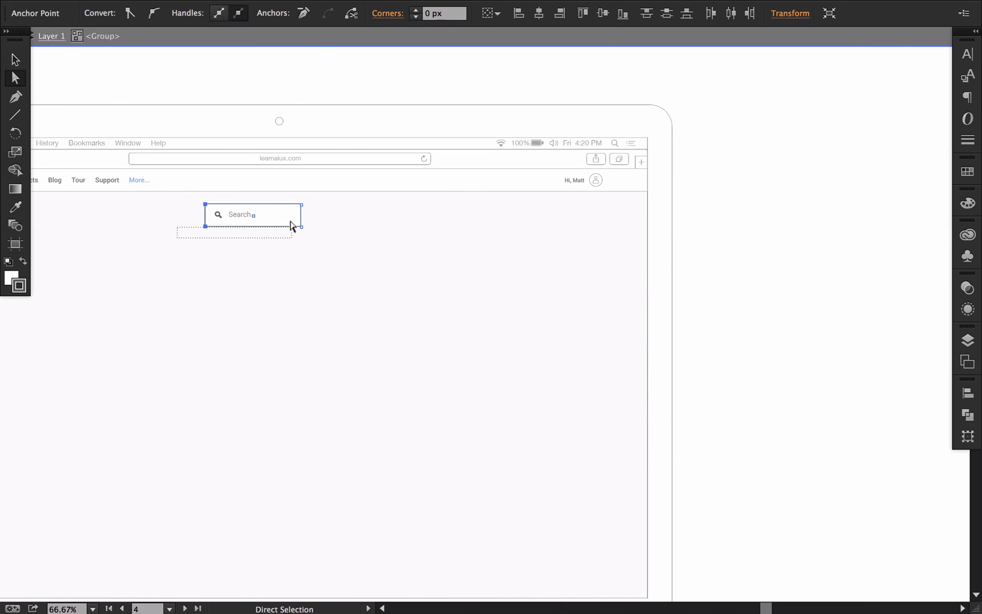
pyautogui.moveTo(315, 220); pyautogui.dragTo(315, 220)
pyautogui.hotkey('shift', 'Up')
pyautogui.click(316, 224)
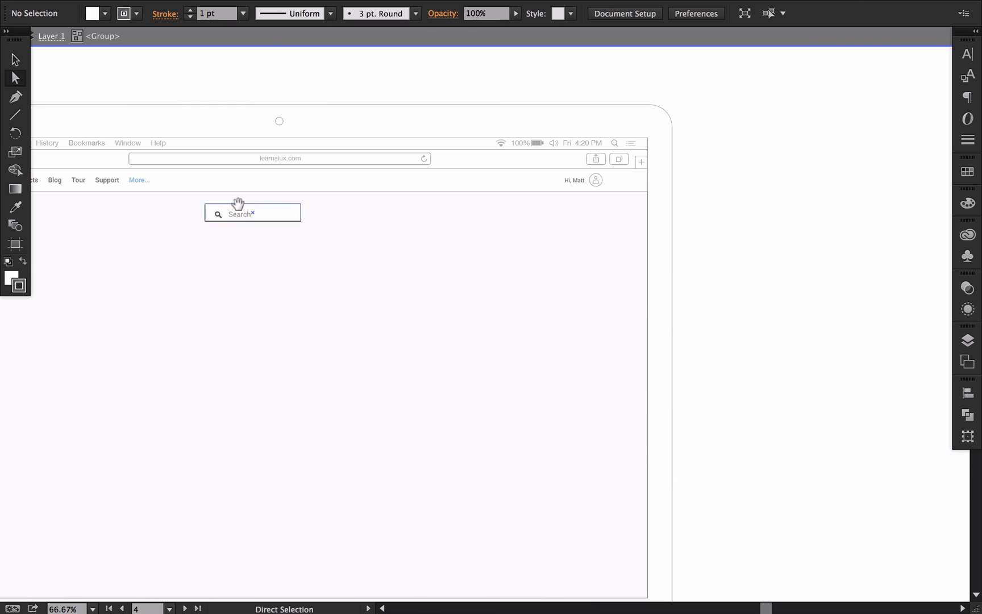
# Nudge the magnifier icon and Search label together 3 px up and 5 px left inside the box, and leave the group
pyautogui.moveTo(237, 202); pyautogui.dragTo(478, 294)
pyautogui.click(363, 256)
pyautogui.press('v')
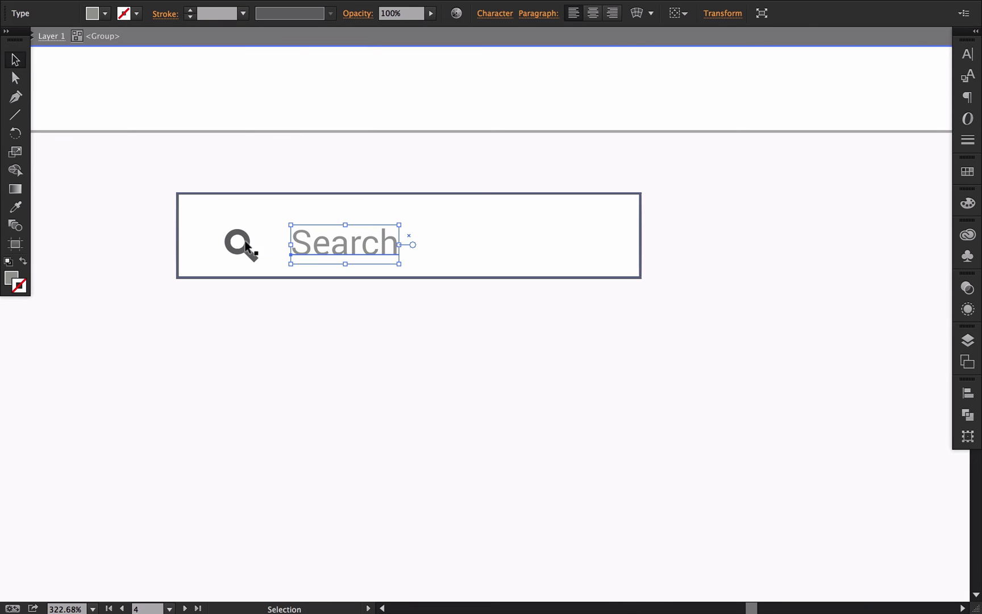
pyautogui.keyDown('shift'); pyautogui.click(246, 248); pyautogui.keyUp('shift')
pyautogui.press('Up')
pyautogui.press('Up')
pyautogui.press('Up')
pyautogui.press('Left')
pyautogui.press('Left')
pyautogui.press('Left')
pyautogui.press('Left')
pyautogui.press('Left')
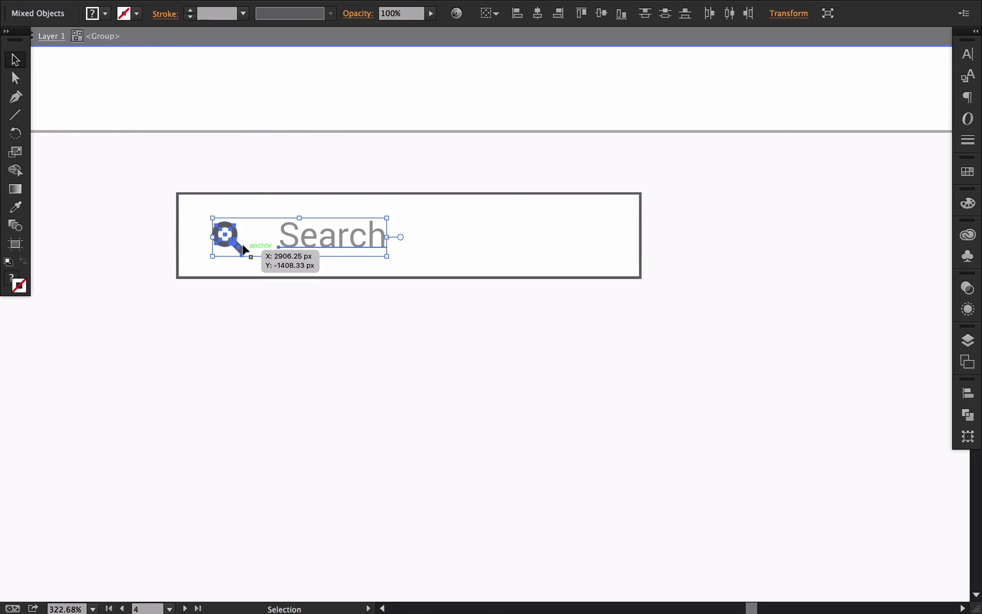
pyautogui.click(84, 224)
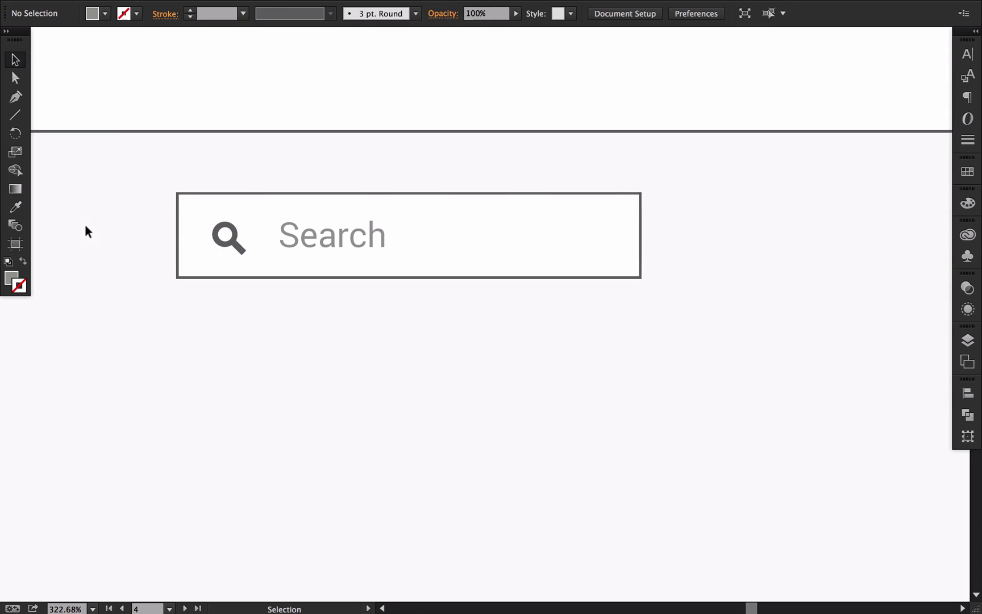
# Round the Search box's corners to a 2 px radius and deselect the box
pyautogui.press('a')
pyautogui.click(506, 248)
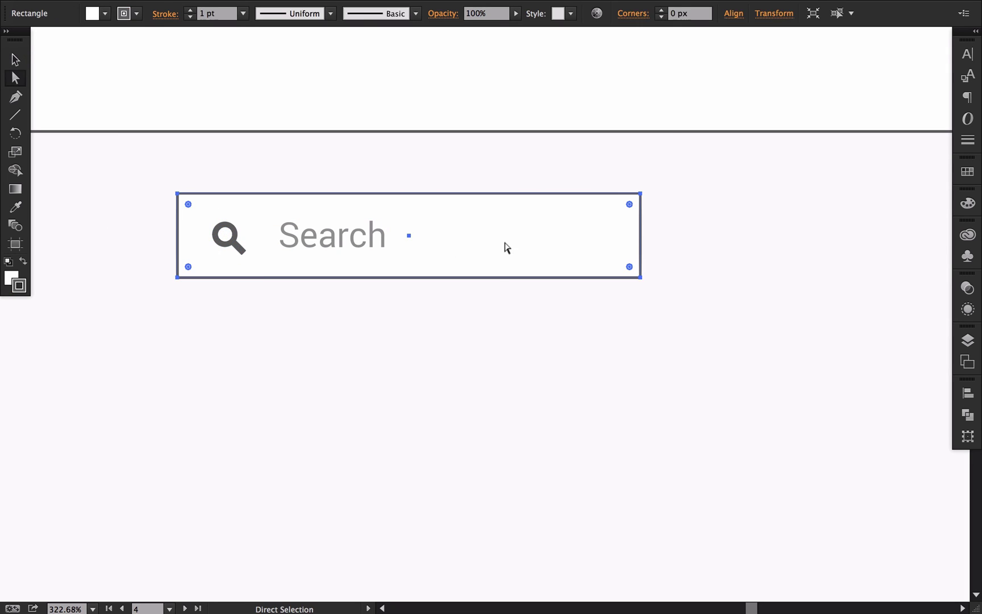
pyautogui.click(662, 11)
pyautogui.click(550, 141)
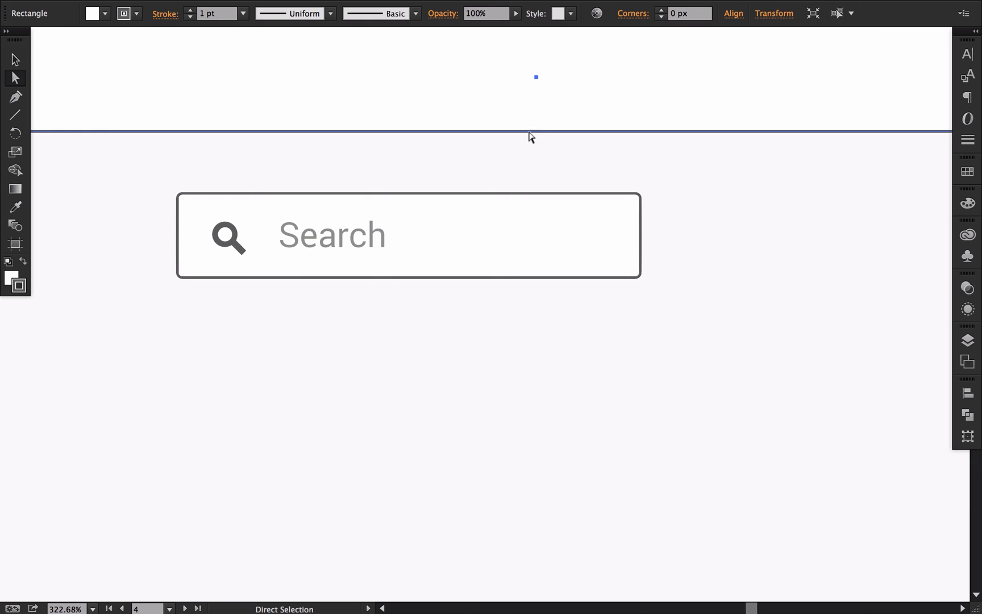
# Move the whole Search box group into the laptop's header row, just left of the account label
pyautogui.click(341, 238)
pyautogui.keyDown('alt'); pyautogui.keyDown('super'); pyautogui.click(444, 245); pyautogui.keyUp('super'); pyautogui.keyUp('alt')
pyautogui.keyDown('alt'); pyautogui.keyDown('super'); pyautogui.click(443, 244); pyautogui.keyUp('super'); pyautogui.keyUp('alt')
pyautogui.keyDown('alt'); pyautogui.keyDown('super'); pyautogui.click(443, 245); pyautogui.keyUp('super'); pyautogui.keyUp('alt')
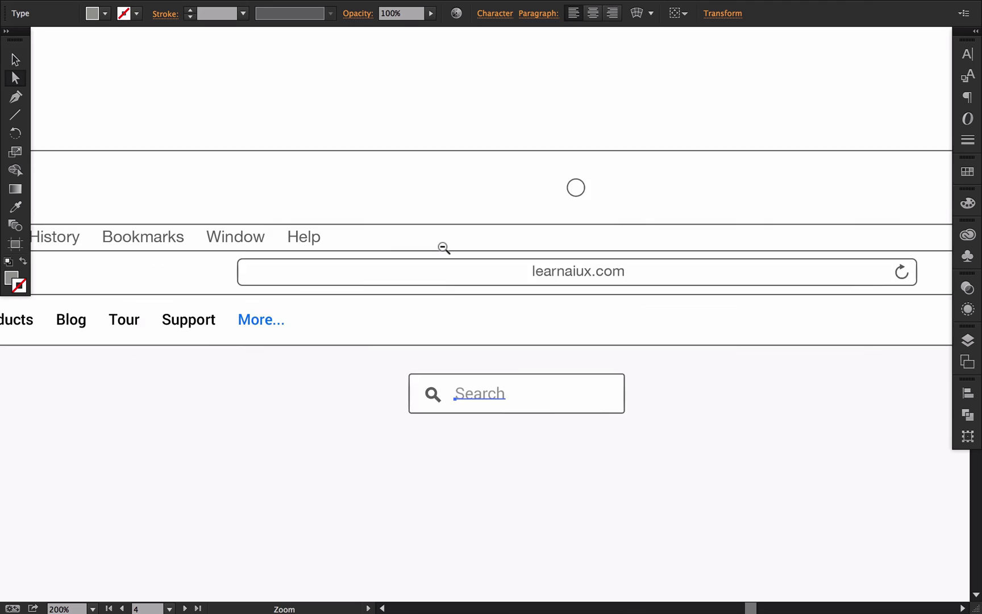
pyautogui.keyDown('super'); pyautogui.click(444, 246); pyautogui.keyUp('super')
pyautogui.moveTo(557, 446); pyautogui.dragTo(843, 221)
pyautogui.keyDown('alt'); pyautogui.keyDown('super'); pyautogui.click(535, 353); pyautogui.keyUp('super'); pyautogui.keyUp('alt')
pyautogui.keyDown('alt'); pyautogui.keyDown('super'); pyautogui.click(535, 353); pyautogui.keyUp('super'); pyautogui.keyUp('alt')
pyautogui.press('v')
pyautogui.moveTo(842, 221); pyautogui.dragTo(594, 225)
pyautogui.keyDown('super'); pyautogui.click(660, 214); pyautogui.keyUp('super')
pyautogui.moveTo(377, 318); pyautogui.dragTo(489, 312)
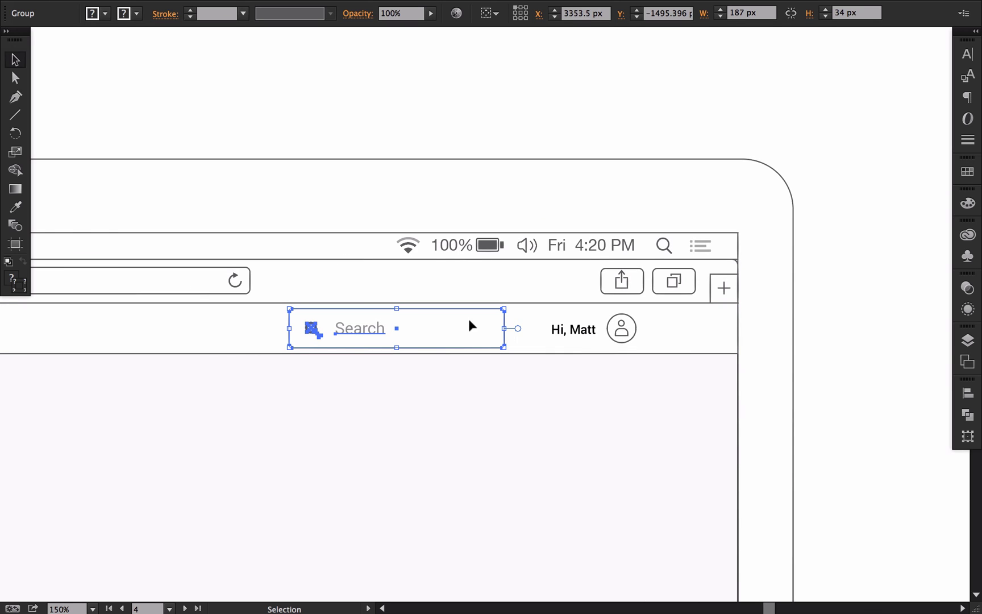
# Trim the Search box's height by lowering its upper edge and raising its lower edge within the header row
pyautogui.press('a')
pyautogui.moveTo(275, 298); pyautogui.dragTo(262, 373)
pyautogui.press('Down')
pyautogui.press('Down')
pyautogui.press('Down')
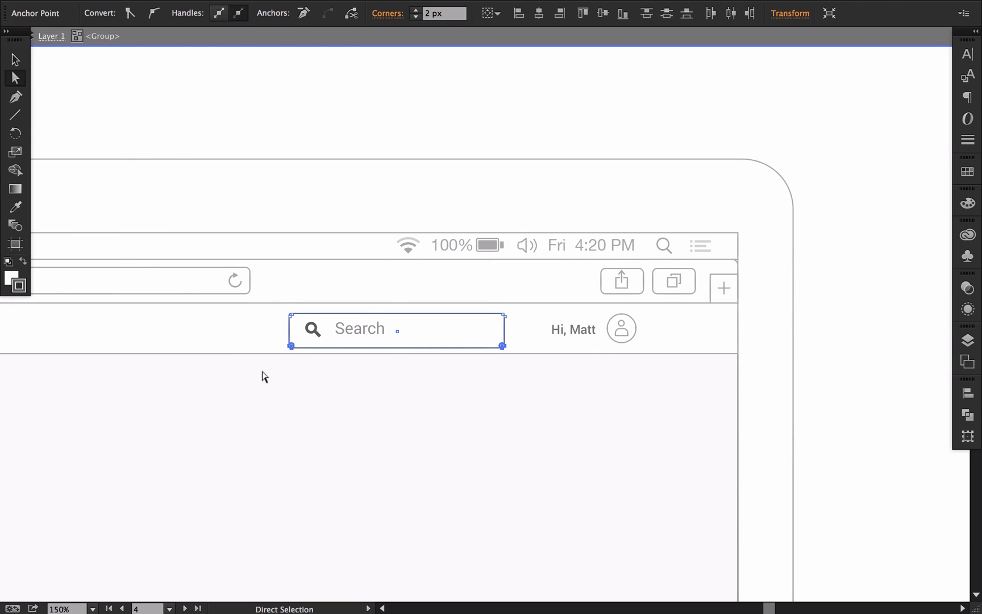
pyautogui.press('Up')
pyautogui.press('Up')
pyautogui.press('Up')
pyautogui.press('Up')
pyautogui.press('Up')
pyautogui.press('Up')
pyautogui.press('Up')
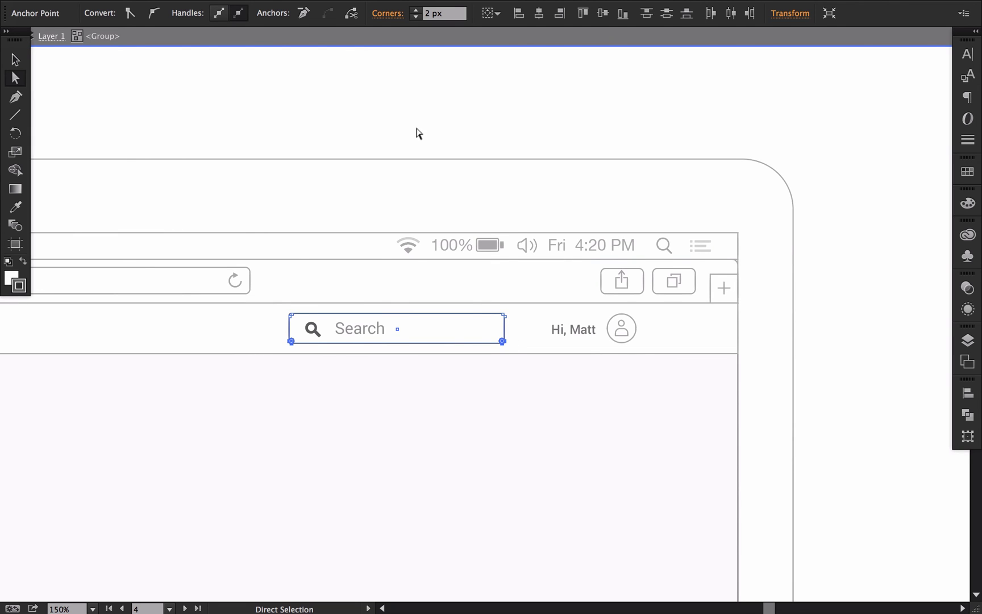
pyautogui.click(417, 129)
# Shift the magnifier icon and the Search label slightly left inside the box, and leave the group
pyautogui.keyDown('super'); pyautogui.click(323, 328); pyautogui.keyUp('super')
pyautogui.keyDown('super'); pyautogui.click(323, 328); pyautogui.keyUp('super')
pyautogui.keyDown('super'); pyautogui.click(323, 328); pyautogui.keyUp('super')
pyautogui.moveTo(336, 323); pyautogui.dragTo(131, 332)
pyautogui.moveTo(878, 323); pyautogui.dragTo(496, 355)
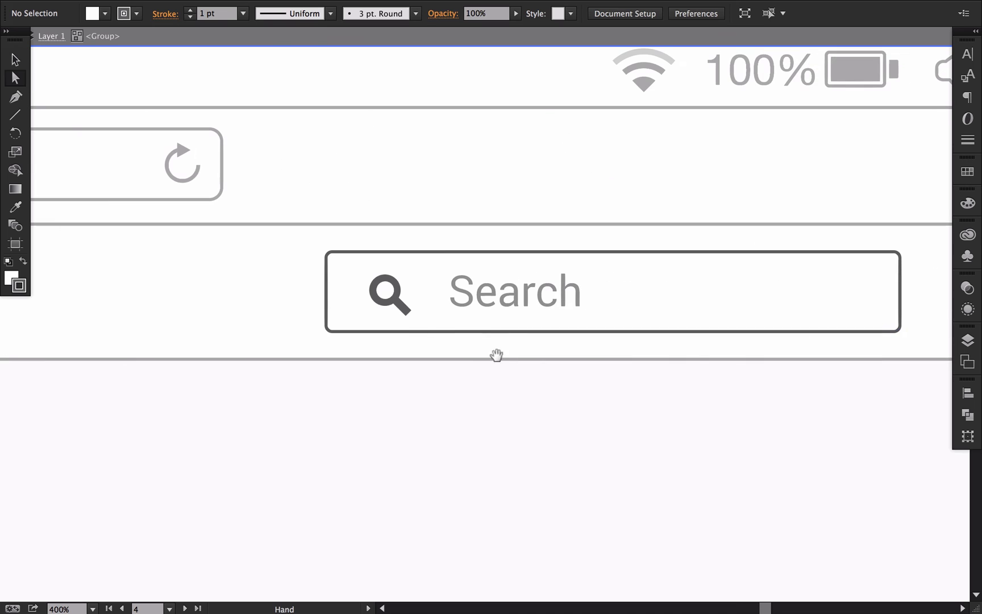
pyautogui.press('v')
pyautogui.click(396, 300)
pyautogui.moveTo(396, 299); pyautogui.dragTo(380, 296)
pyautogui.click(496, 287)
pyautogui.moveTo(495, 287); pyautogui.dragTo(486, 287)
pyautogui.press('Escape')
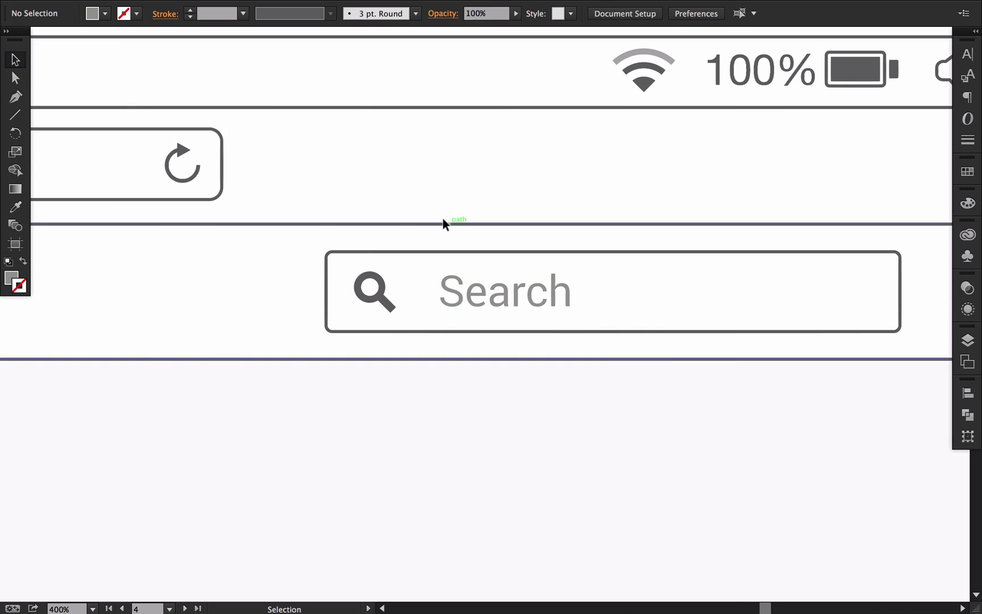
# Hide the panels and review the rebuilt headers across the phone, tablet and laptop frames
pyautogui.keyDown('alt'); pyautogui.keyDown('super'); pyautogui.click(412, 266); pyautogui.keyUp('super'); pyautogui.keyUp('alt')
pyautogui.keyDown('alt'); pyautogui.keyDown('super'); pyautogui.click(412, 265); pyautogui.keyUp('super'); pyautogui.keyUp('alt')
pyautogui.keyDown('alt'); pyautogui.keyDown('super'); pyautogui.click(412, 266); pyautogui.keyUp('super'); pyautogui.keyUp('alt')
pyautogui.keyDown('alt'); pyautogui.keyDown('super'); pyautogui.click(412, 265); pyautogui.keyUp('super'); pyautogui.keyUp('alt')
pyautogui.keyDown('alt'); pyautogui.keyDown('super'); pyautogui.click(412, 267); pyautogui.keyUp('super'); pyautogui.keyUp('alt')
pyautogui.keyDown('alt'); pyautogui.keyDown('super'); pyautogui.click(412, 267); pyautogui.keyUp('super'); pyautogui.keyUp('alt')
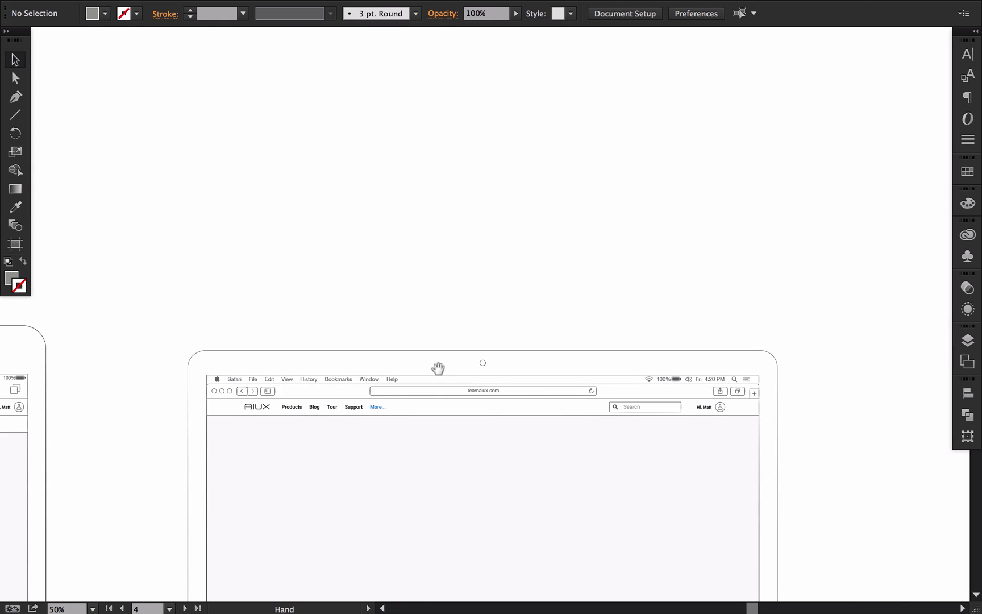
pyautogui.moveTo(438, 368); pyautogui.dragTo(498, 280)
pyautogui.press('Tab')
pyautogui.hscroll(-5, 438, 243)
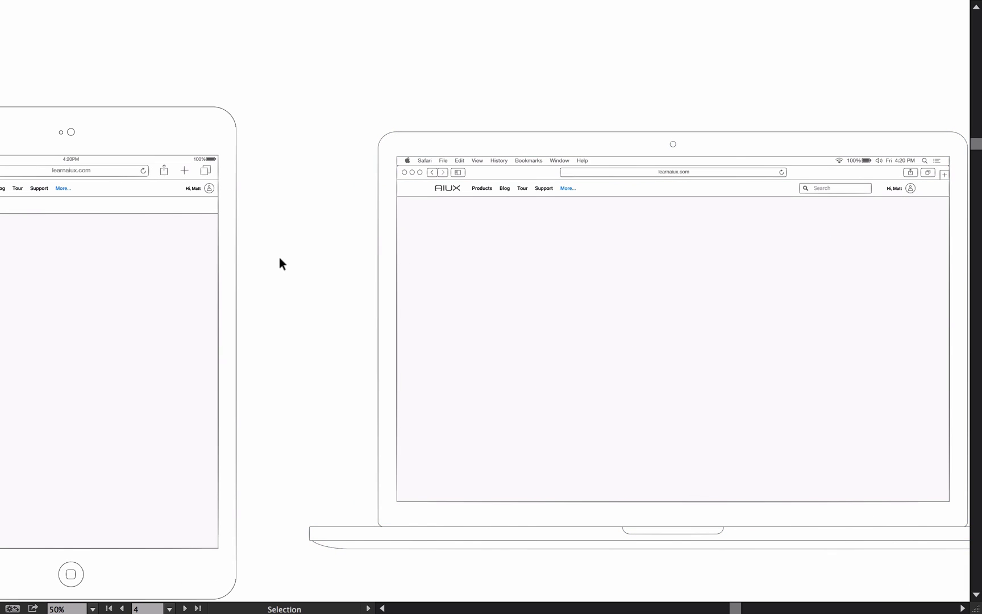
pyautogui.moveTo(175, 270); pyautogui.dragTo(714, 287)
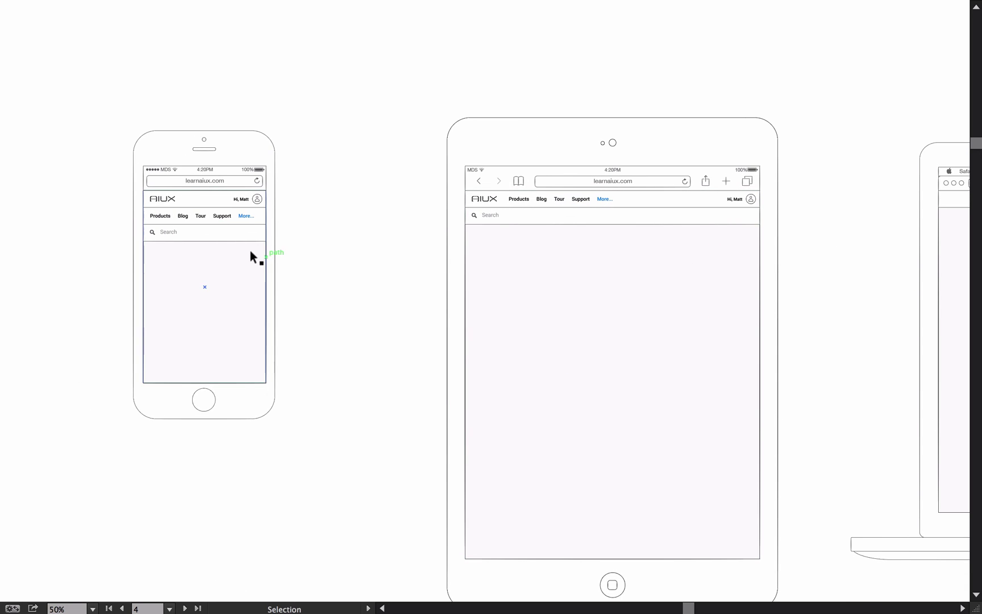
pyautogui.moveTo(626, 276); pyautogui.dragTo(466, 272)
pyautogui.moveTo(537, 256); pyautogui.dragTo(158, 255)
pyautogui.moveTo(664, 285); pyautogui.dragTo(524, 281)
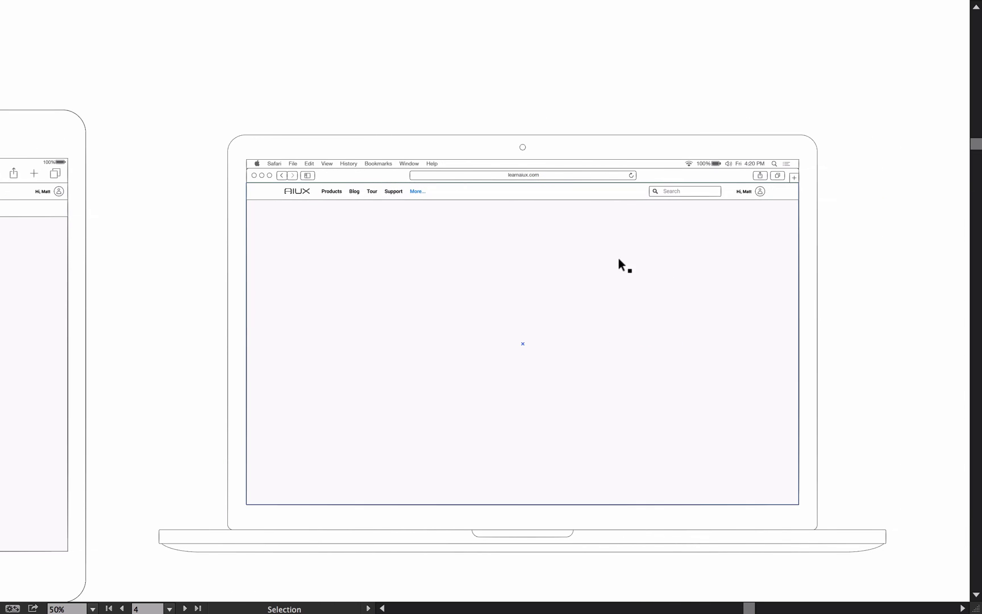
# Select the rebuilt phone, tablet and laptop wireframes above the devices artboard and delete them
pyautogui.hotkey('ctrl', 'alt', 'space')
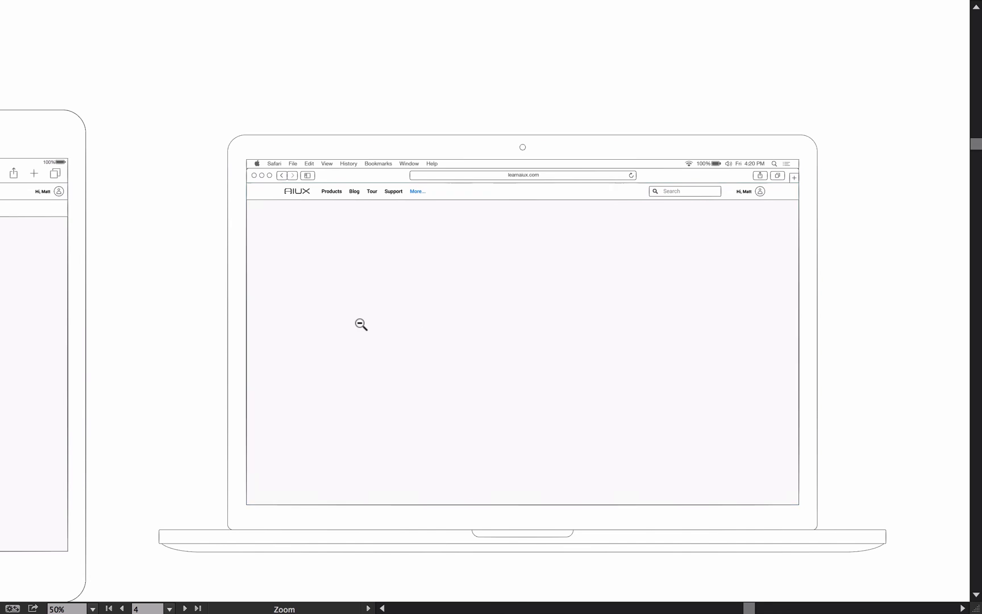
pyautogui.click(361, 324)
pyautogui.click(361, 324)
pyautogui.click(361, 324)
pyautogui.moveTo(296, 184); pyautogui.dragTo(786, 373)
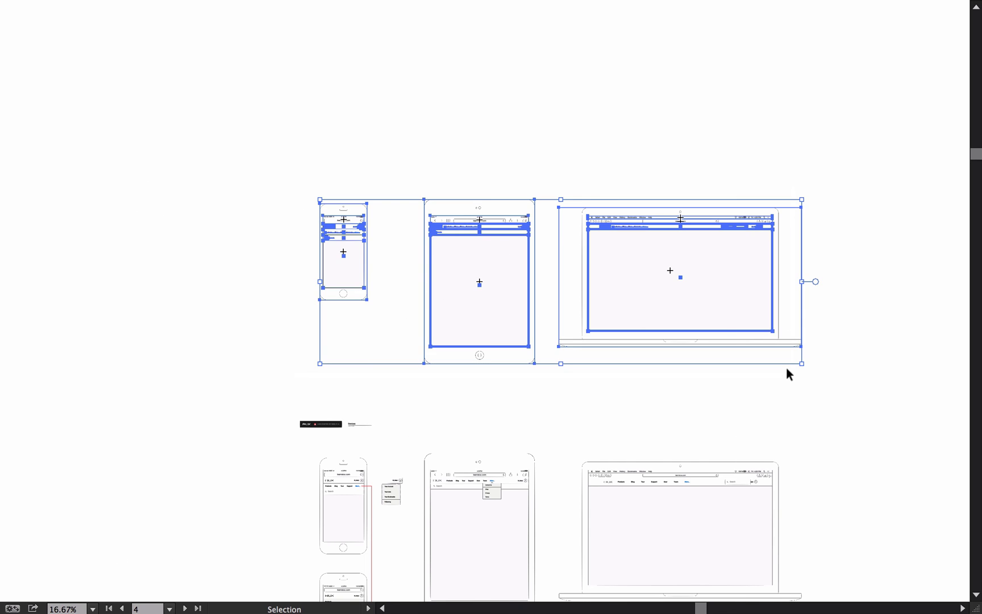
pyautogui.press('Delete')
# Examine the starter kit's finished device wireframes, including the account dropdown and the expanded phone menu
pyautogui.scroll(-5, 507, 234)
pyautogui.hotkey('ctrl', 'space')
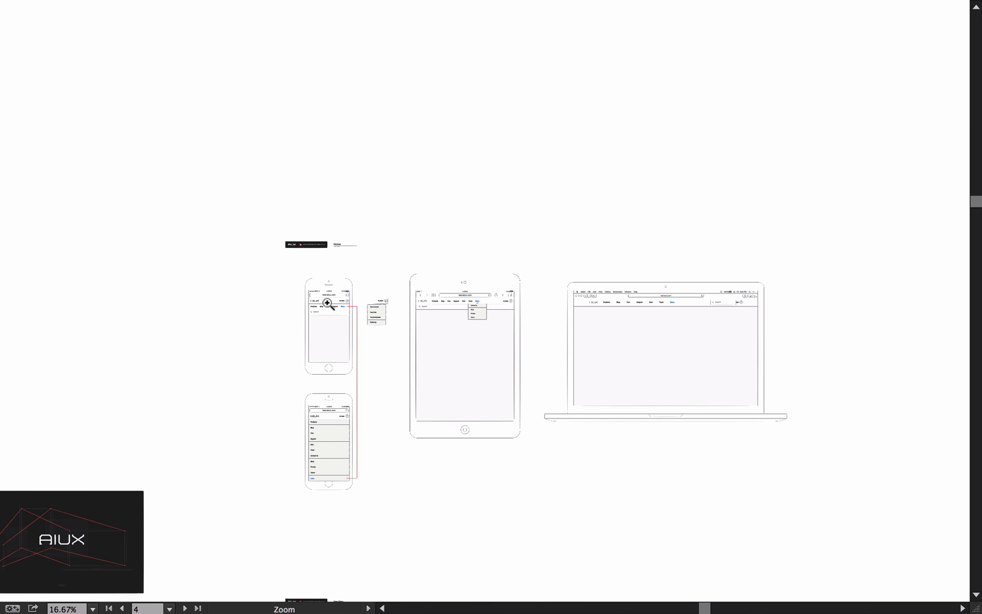
pyautogui.moveTo(328, 304); pyautogui.dragTo(552, 364)
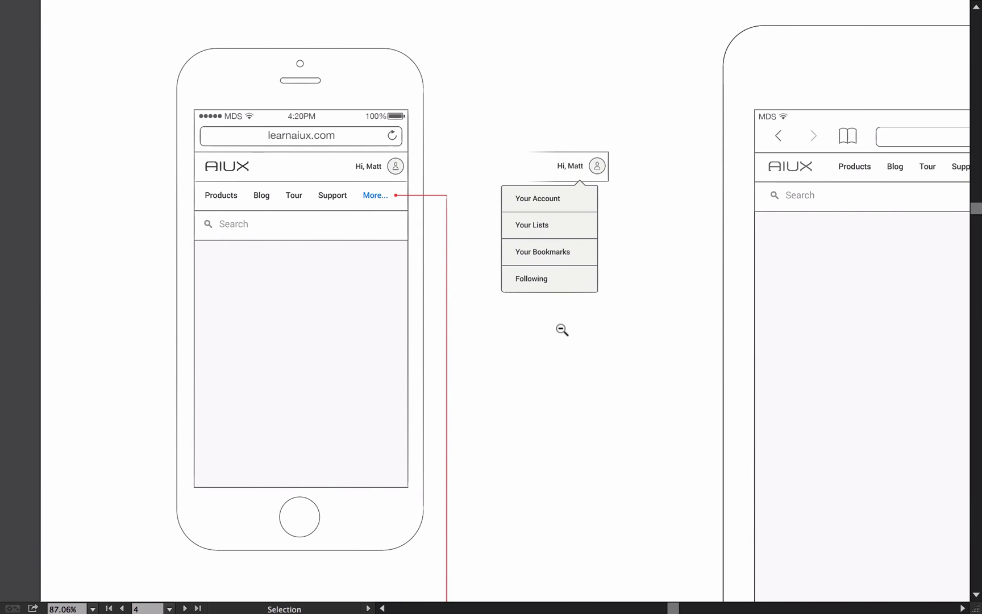
pyautogui.keyDown('ctrl'); pyautogui.keyDown('alt'); pyautogui.click(478, 335); pyautogui.keyUp('alt'); pyautogui.keyUp('ctrl')
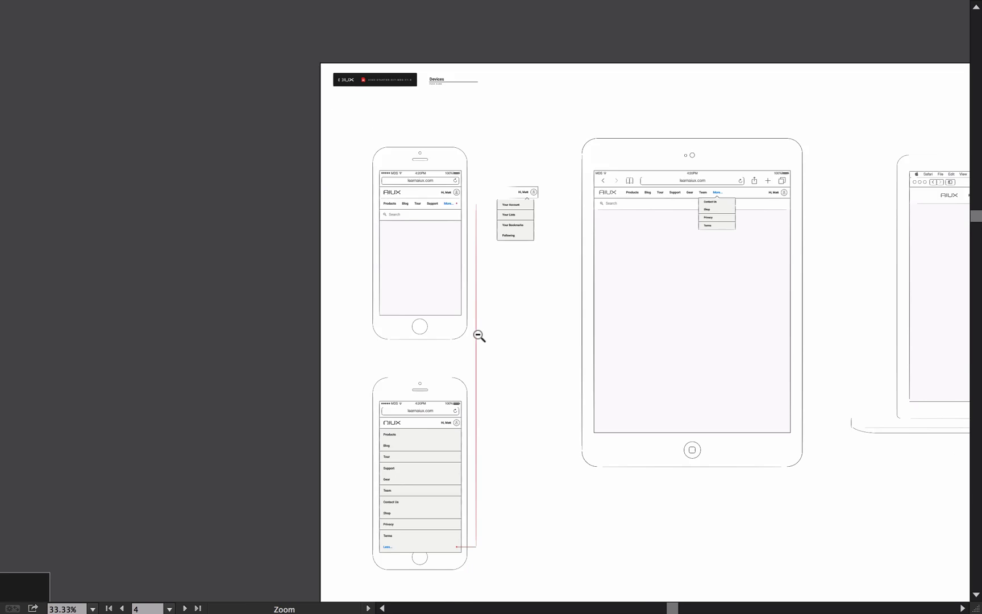
pyautogui.keyDown('ctrl'); pyautogui.keyDown('alt'); pyautogui.click(478, 336); pyautogui.keyUp('alt'); pyautogui.keyUp('ctrl')
pyautogui.keyDown('ctrl'); pyautogui.keyDown('alt'); pyautogui.click(479, 335); pyautogui.keyUp('alt'); pyautogui.keyUp('ctrl')
pyautogui.moveTo(573, 323); pyautogui.dragTo(407, 269)
# View all the starter kit's artboards together and show their names with the Artboard tool
pyautogui.keyDown('ctrl'); pyautogui.keyDown('alt'); pyautogui.click(482, 275); pyautogui.keyUp('alt'); pyautogui.keyUp('ctrl')
pyautogui.moveTo(467, 365); pyautogui.dragTo(531, 176)
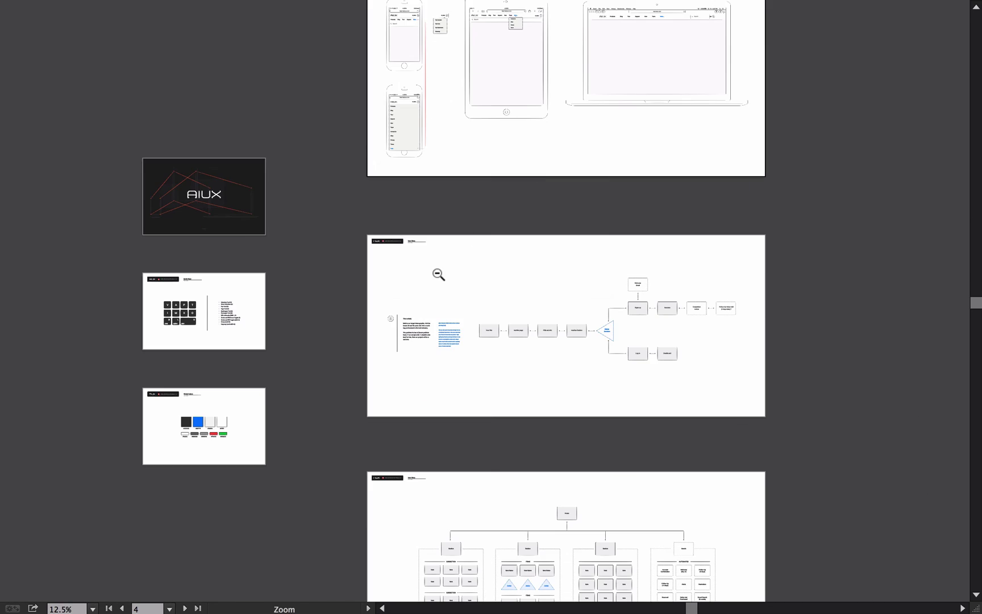
pyautogui.keyDown('ctrl'); pyautogui.keyDown('alt'); pyautogui.click(438, 275); pyautogui.keyUp('alt'); pyautogui.keyUp('ctrl')
pyautogui.scroll(-2, 469, 238)
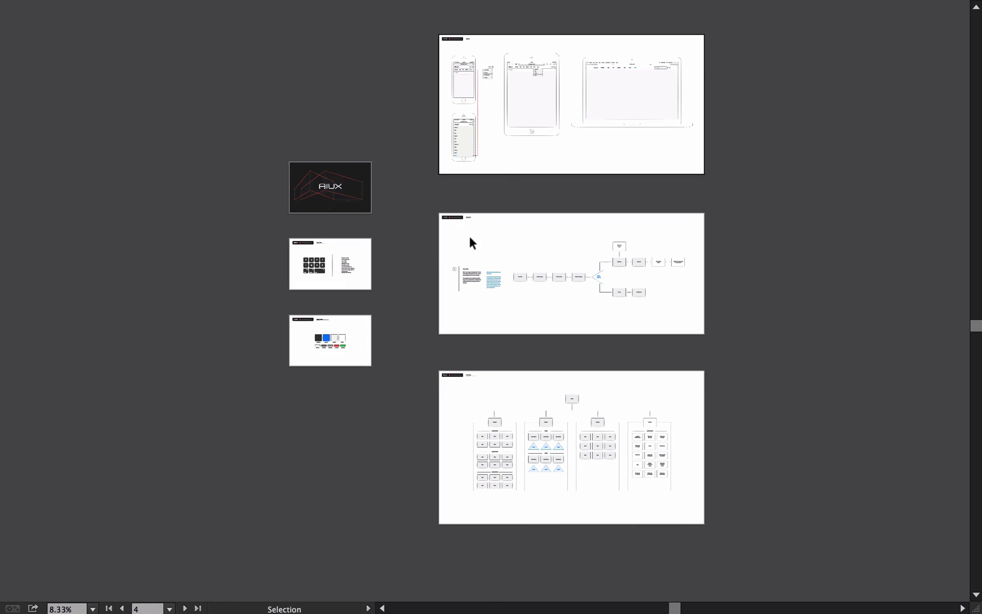
pyautogui.hotkey('shift', 'o')
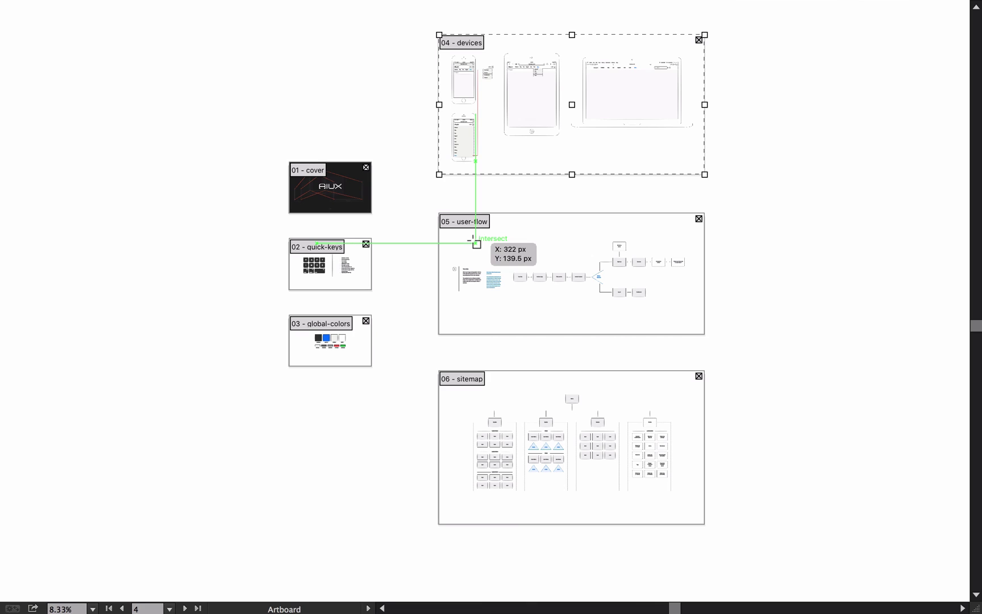
# Select the cover, quick-keys, global-colors, user-flow and sitemap artboards one after another to review how the kit is organized
pyautogui.click(330, 187)
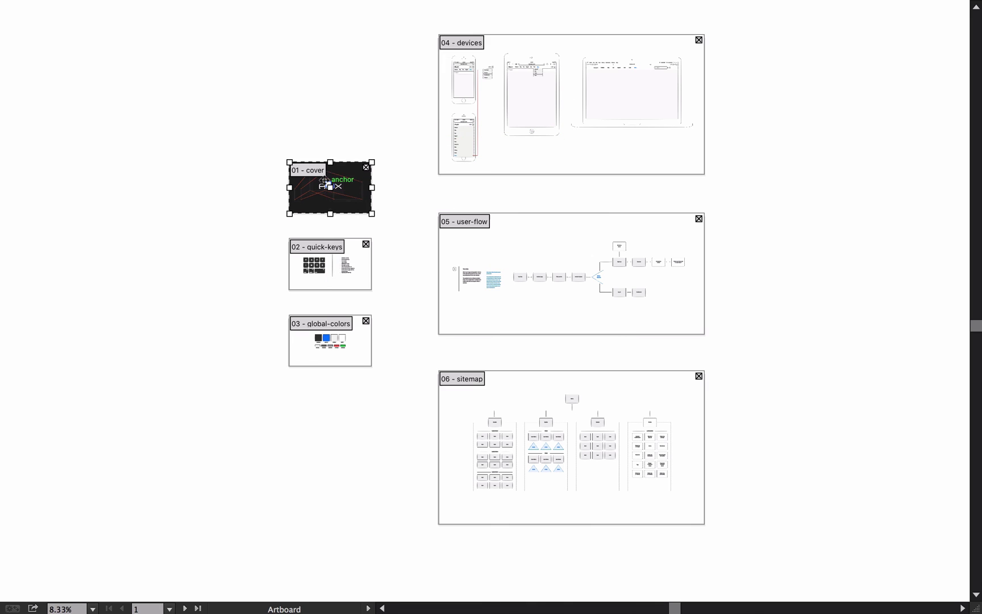
pyautogui.click(331, 270)
pyautogui.click(330, 347)
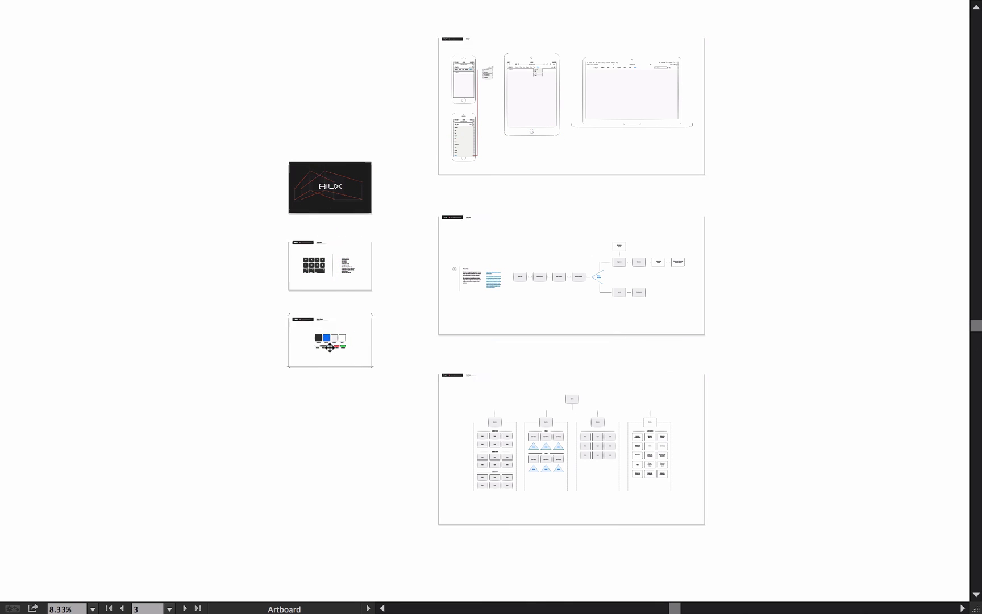
pyautogui.click(514, 287)
pyautogui.click(543, 441)
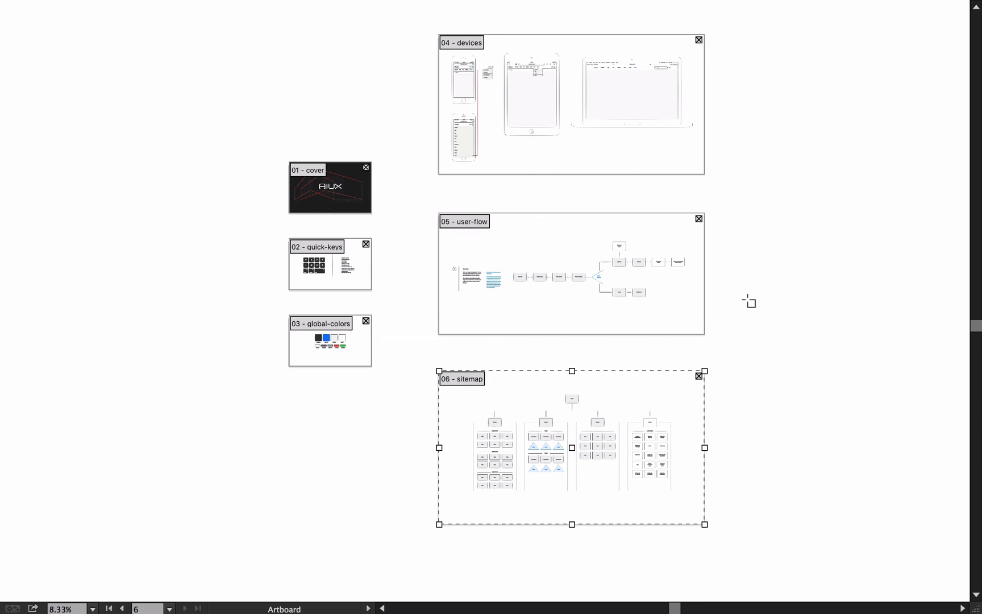
# Compare the artboards with and without their name labels by alternating between the Selection and Artboard tools
pyautogui.press('v')
pyautogui.click(467, 213)
pyautogui.moveTo(508, 197); pyautogui.dragTo(589, 138)
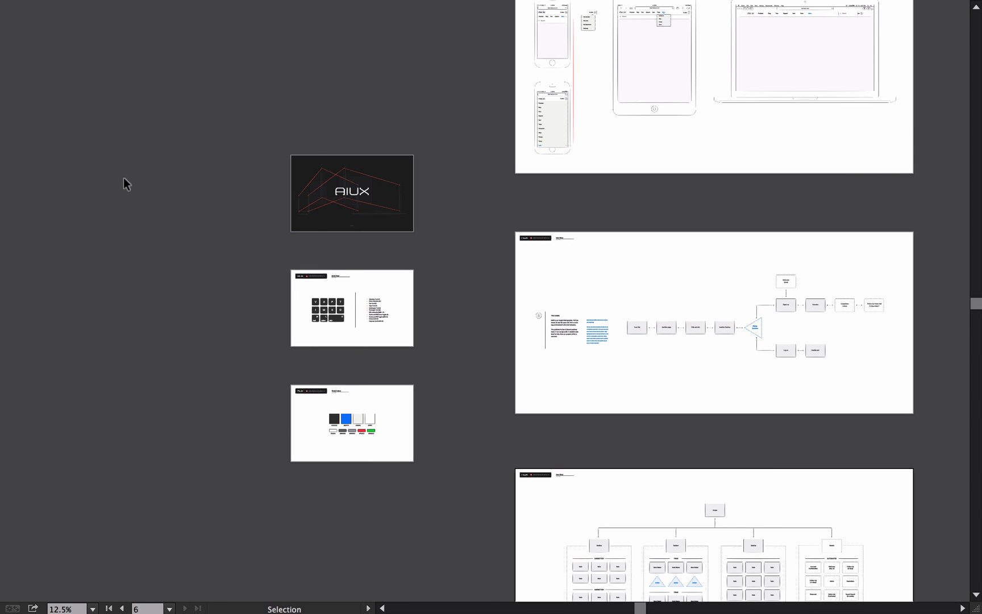
pyautogui.hotkey('shift', 'o')
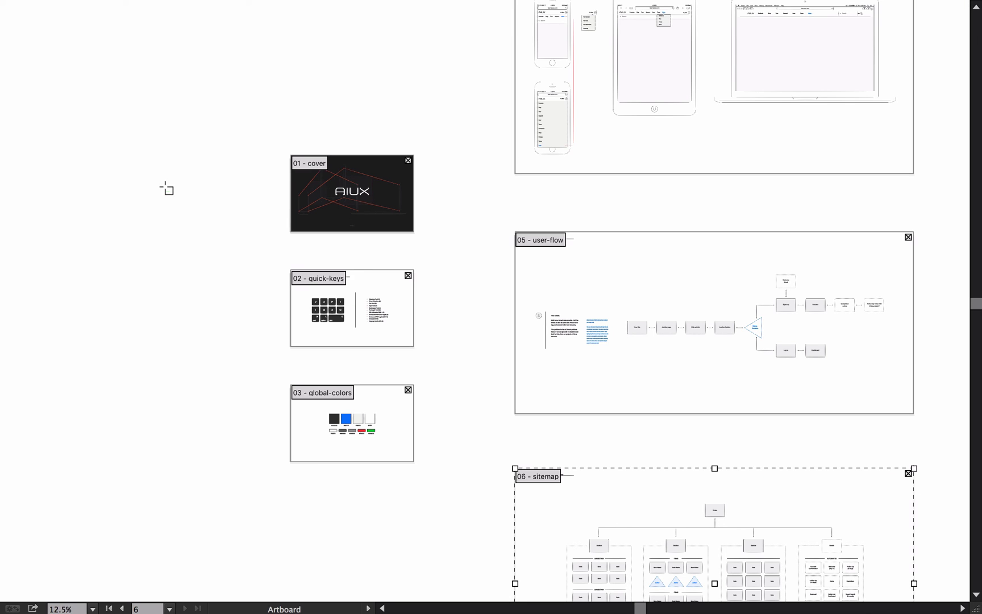
pyautogui.press('v')
pyautogui.moveTo(165, 182); pyautogui.dragTo(158, 154)
pyautogui.keyDown('alt'); pyautogui.click(401, 307); pyautogui.keyUp('alt')
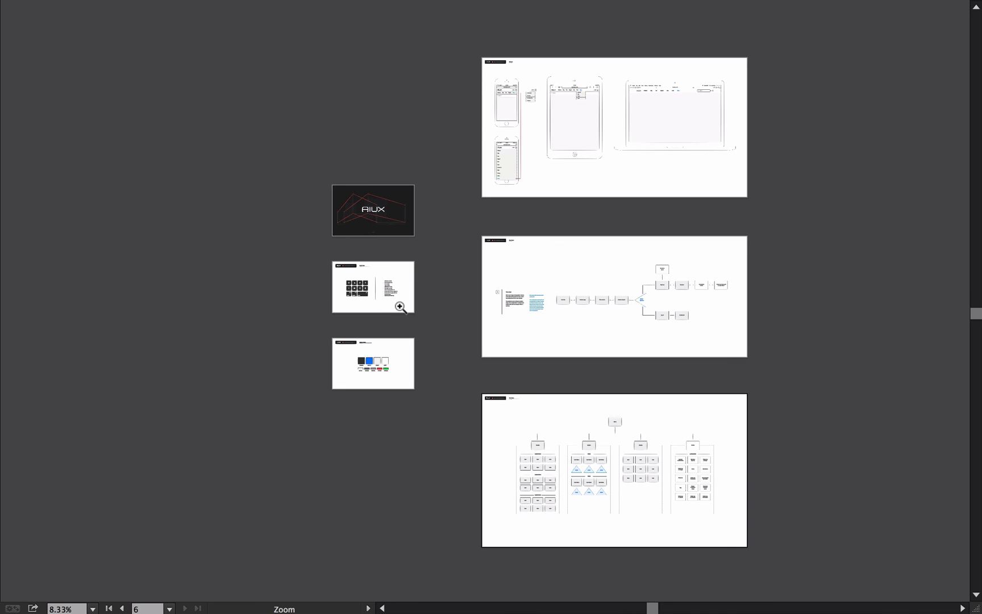
pyautogui.moveTo(401, 306); pyautogui.dragTo(325, 259)
# Draw a new square artboard below the global-colors artboard with the Artboard tool and delete it
pyautogui.hotkey('shift', 'o')
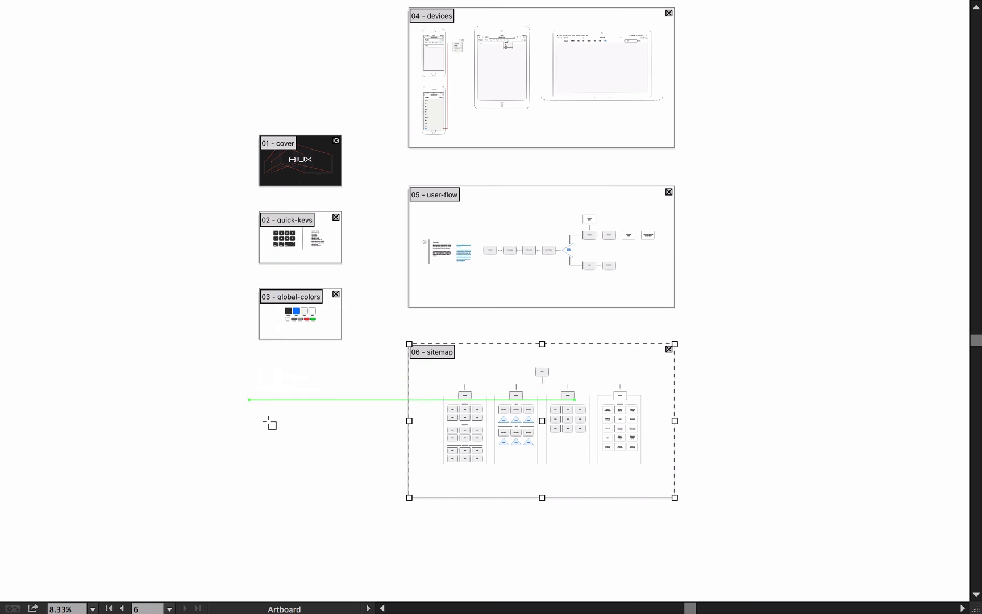
pyautogui.moveTo(253, 408); pyautogui.dragTo(356, 510)
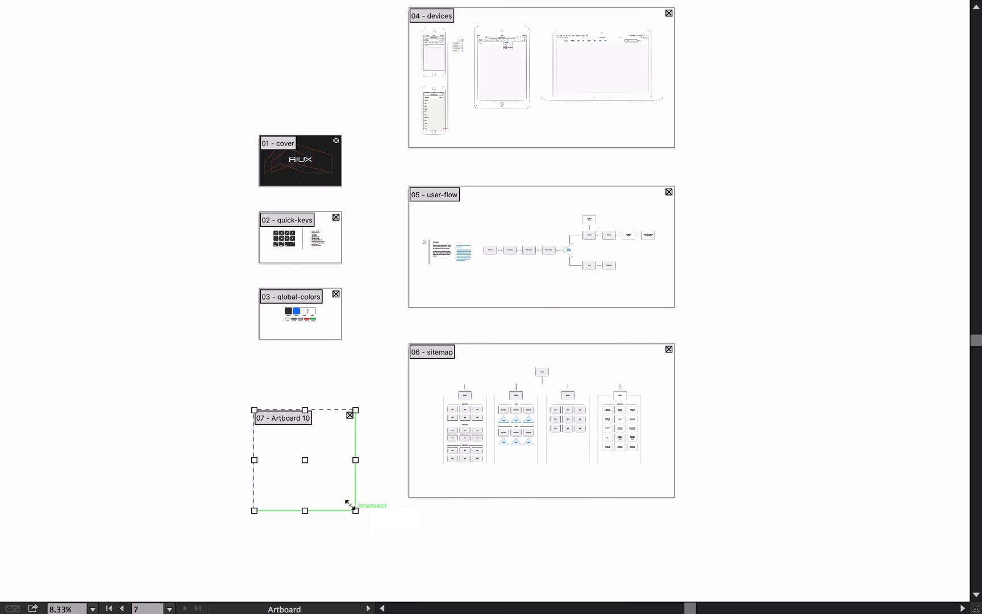
pyautogui.click(349, 415)
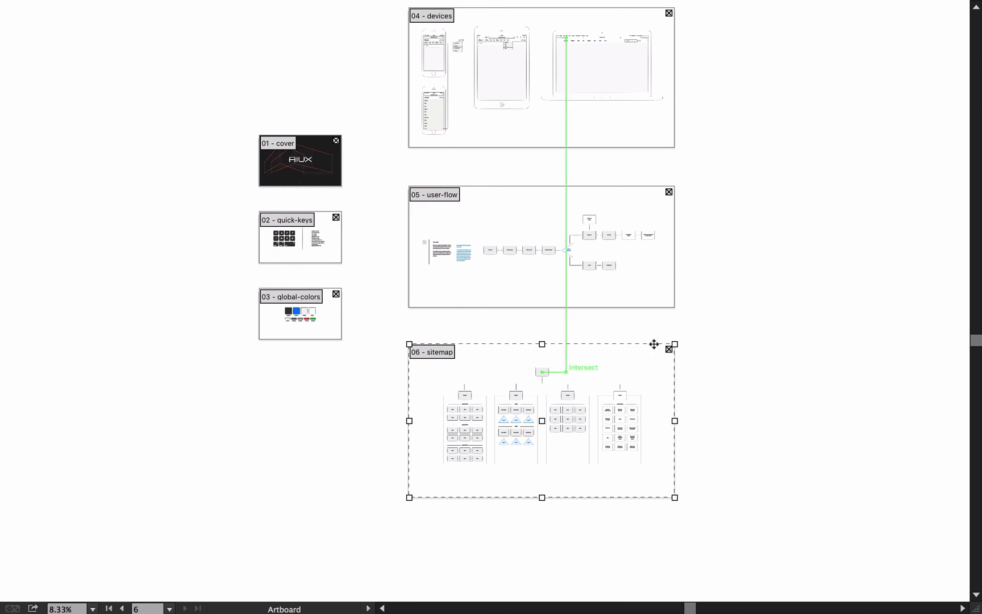
# Try replacing the sitemap artboard with a newly drawn one around its diagram, and undo the replacement
pyautogui.click(668, 351)
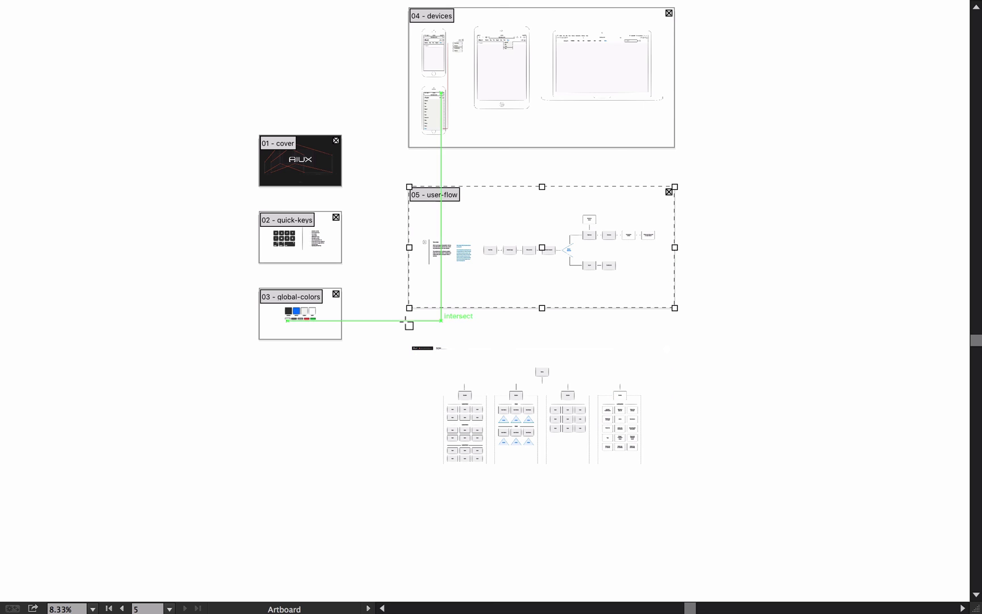
pyautogui.moveTo(407, 339); pyautogui.dragTo(674, 485)
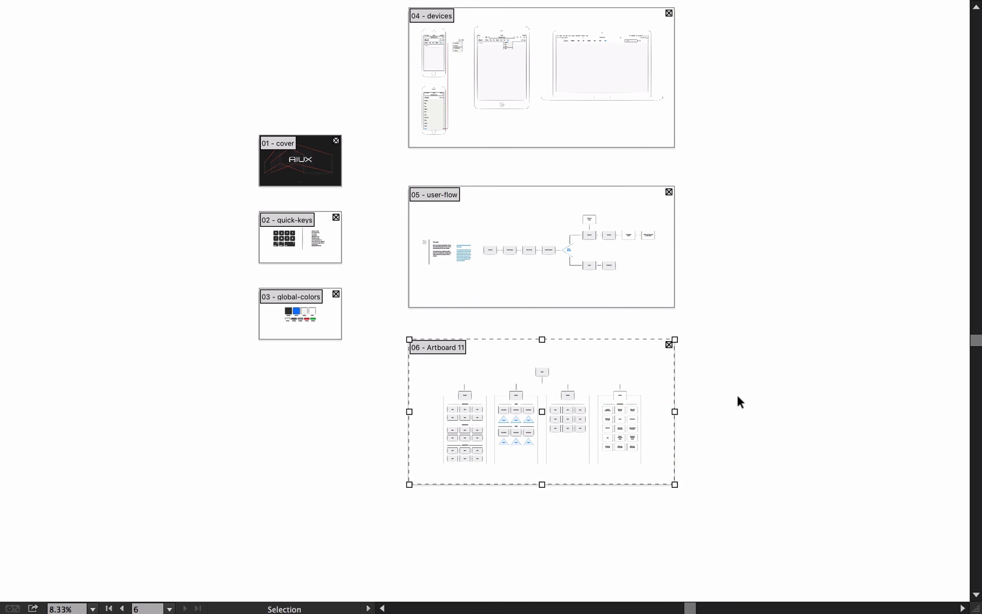
pyautogui.hotkey('ctrl', 'z')
pyautogui.press('v')
pyautogui.hotkey('ctrl', 'z')
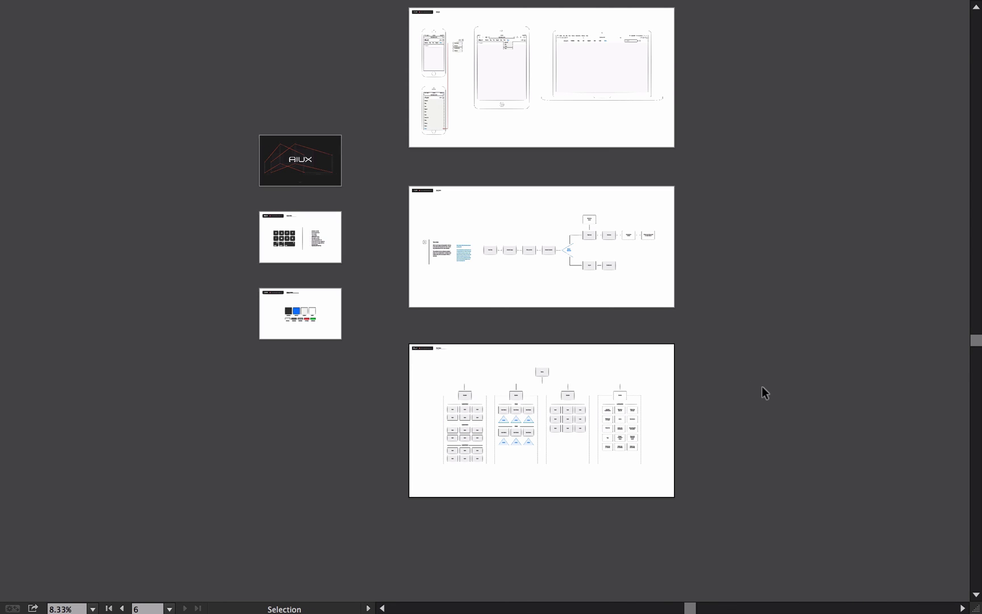
# Draw three blank artboards stacked in the empty canvas beside the user-flow and sitemap artboards
pyautogui.moveTo(756, 306); pyautogui.dragTo(658, 309)
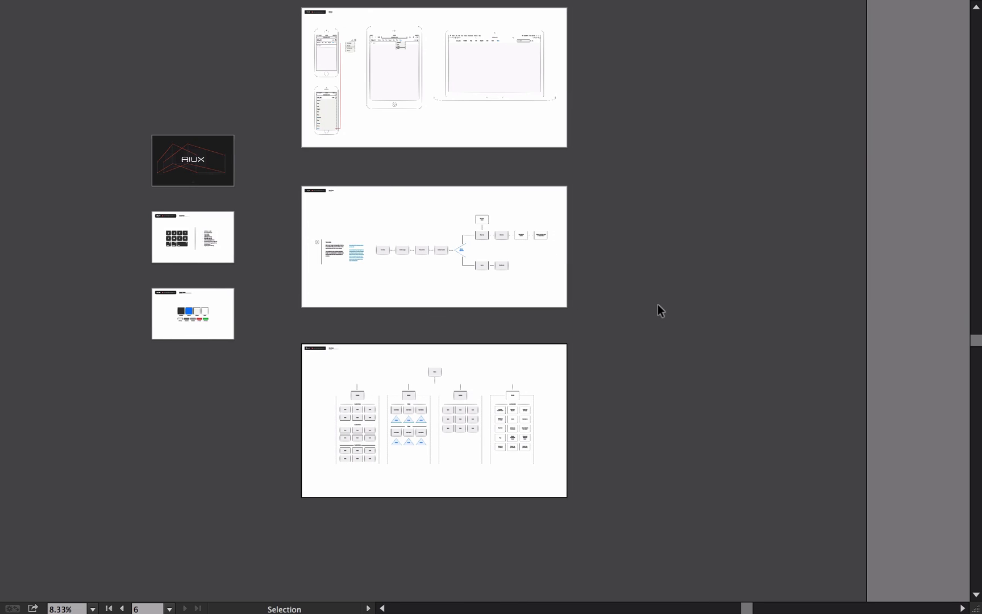
pyautogui.hotkey('shift', 'o')
pyautogui.moveTo(635, 182); pyautogui.dragTo(749, 257)
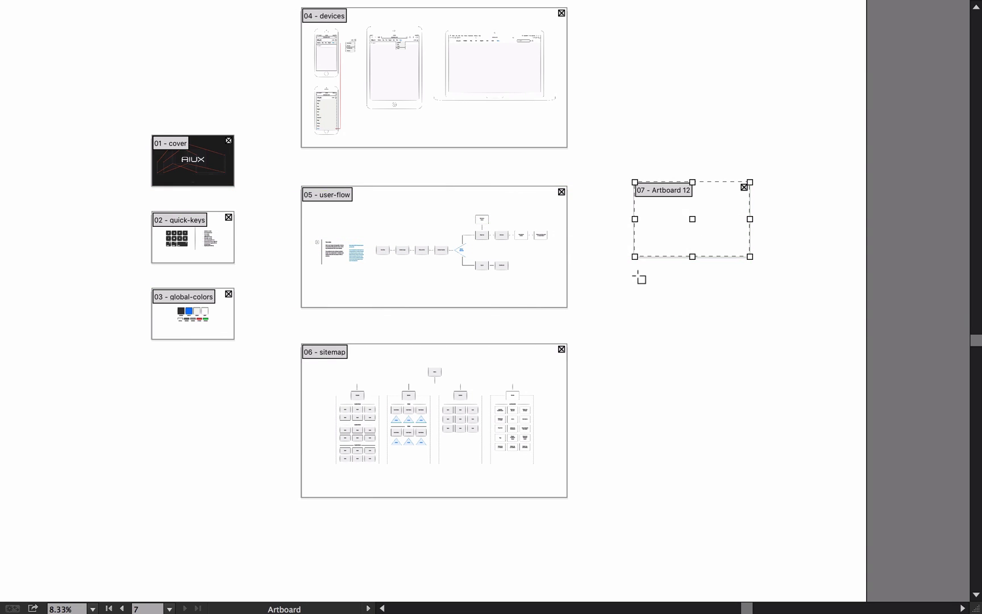
pyautogui.moveTo(635, 276); pyautogui.dragTo(769, 359)
pyautogui.moveTo(625, 384); pyautogui.dragTo(723, 443)
pyautogui.press('v')
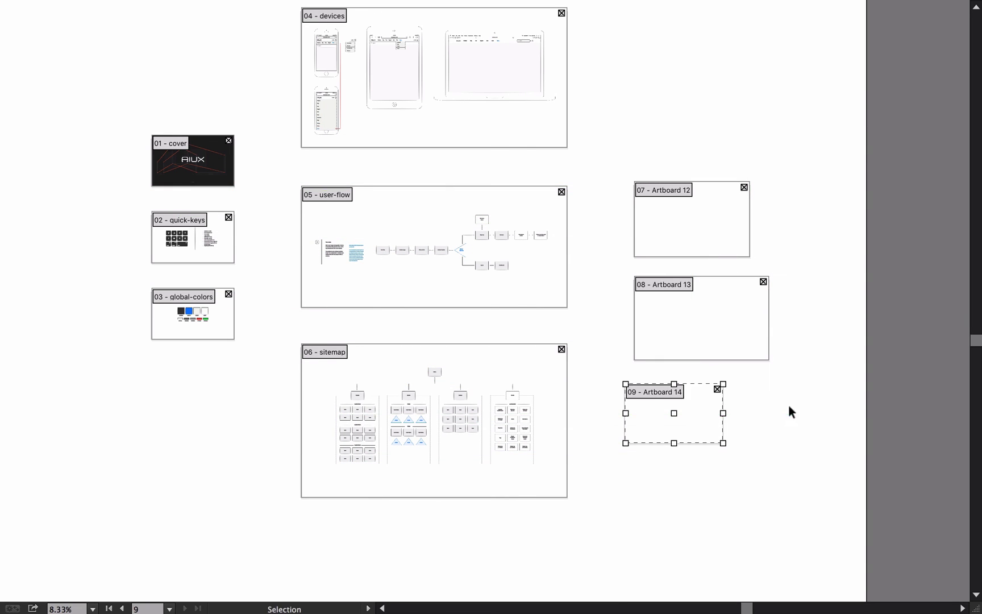
# Show the hidden panels and open the list of artboards, keeping the new blank artboards in view
pyautogui.press('Tab')
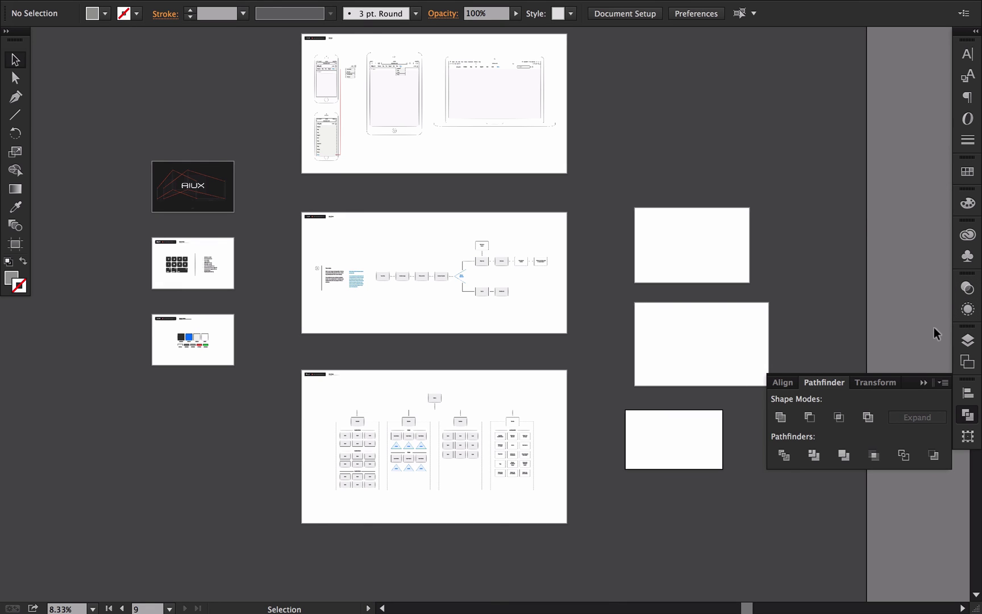
pyautogui.click(968, 340)
pyautogui.click(828, 186)
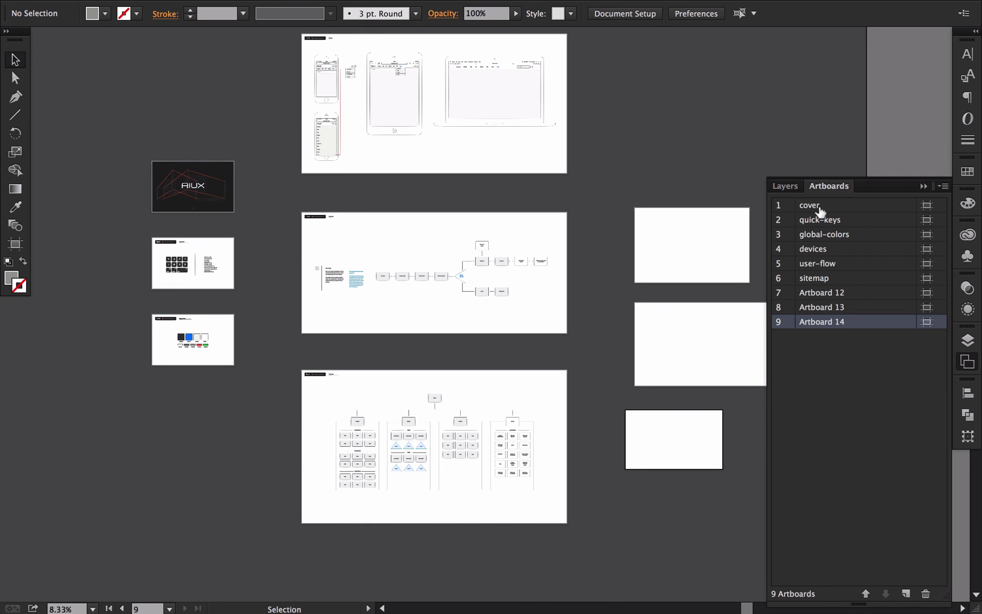
pyautogui.moveTo(683, 231); pyautogui.dragTo(591, 230)
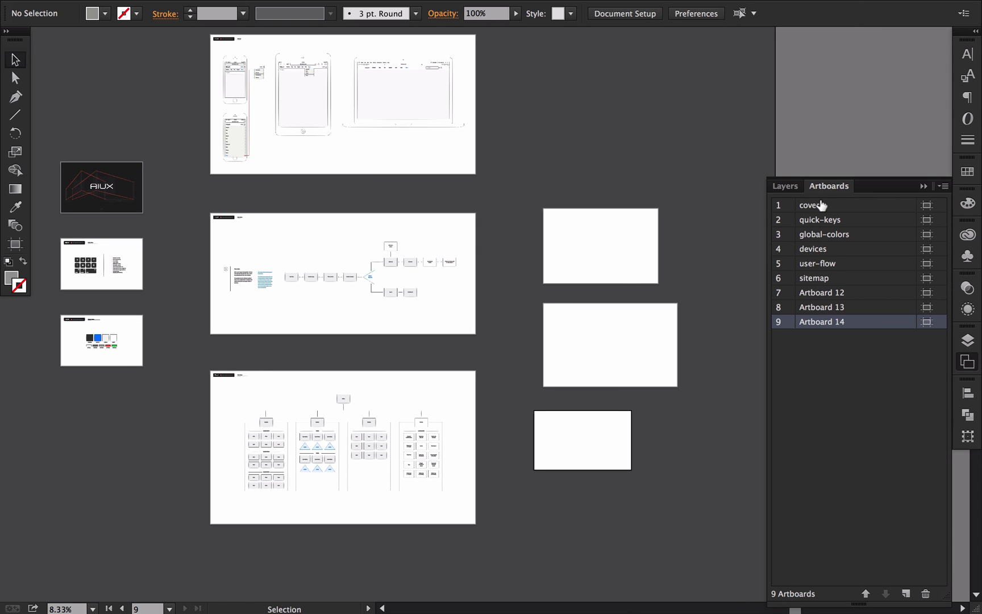
# Rename Artboard 12 as "changing name", and try moving sitemap above user-flow in the artboard order before undoing the move
pyautogui.doubleClick(821, 292)
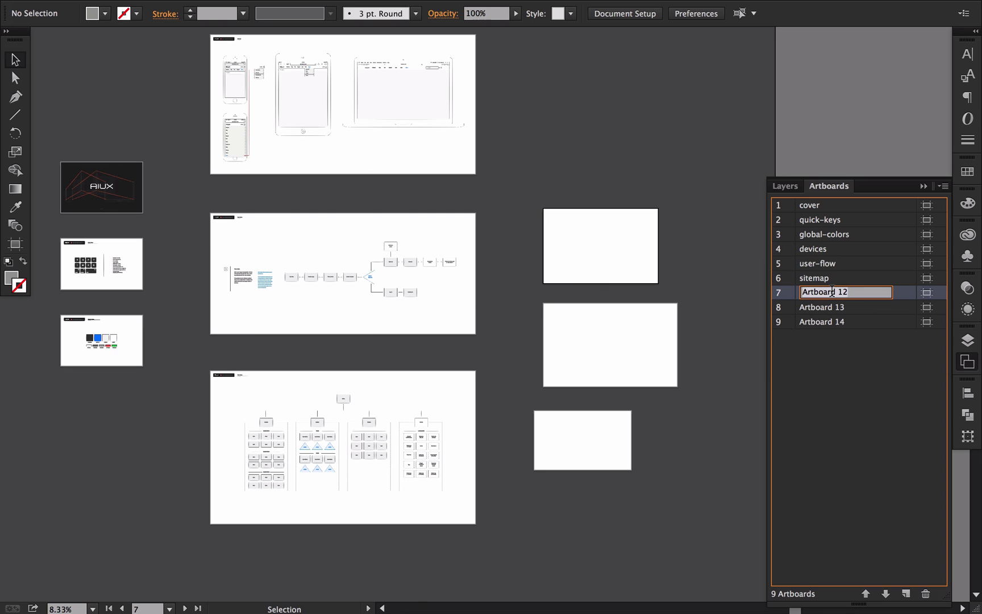
pyautogui.write('changing name')
pyautogui.click(895, 463)
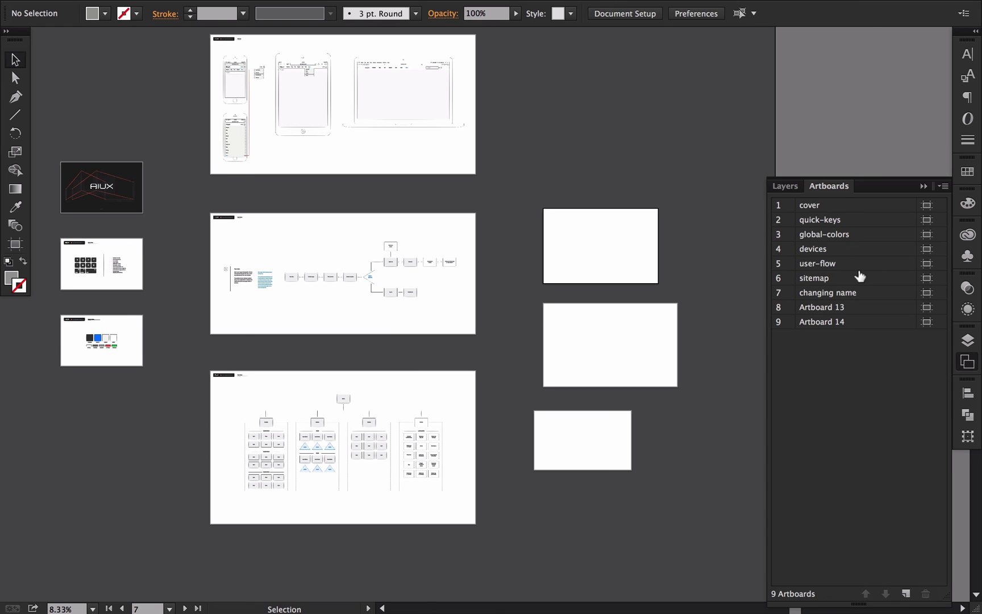
pyautogui.moveTo(854, 276)
pyautogui.mouseDown()
pyautogui.moveTo(846, 250)
pyautogui.moveTo(848, 258)
pyautogui.mouseUp()
pyautogui.hotkey('ctrl', 'z')
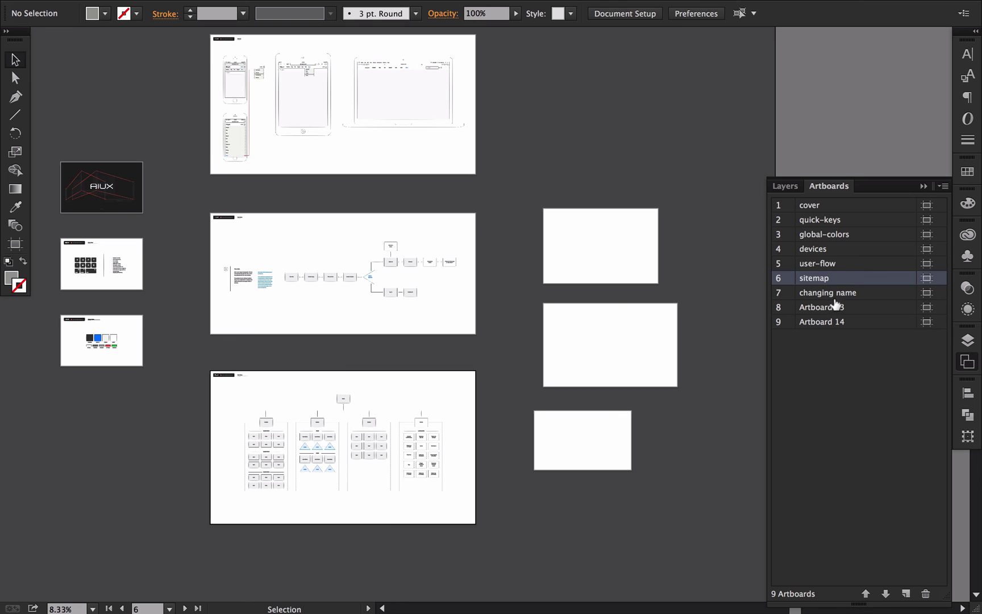
# Delete the three blank artboards, "changing name", Artboard 13 and Artboard 14, from the artboard list
pyautogui.click(816, 307)
pyautogui.keyDown('shift'); pyautogui.click(835, 321); pyautogui.keyUp('shift')
pyautogui.keyDown('shift'); pyautogui.click(854, 292); pyautogui.keyUp('shift')
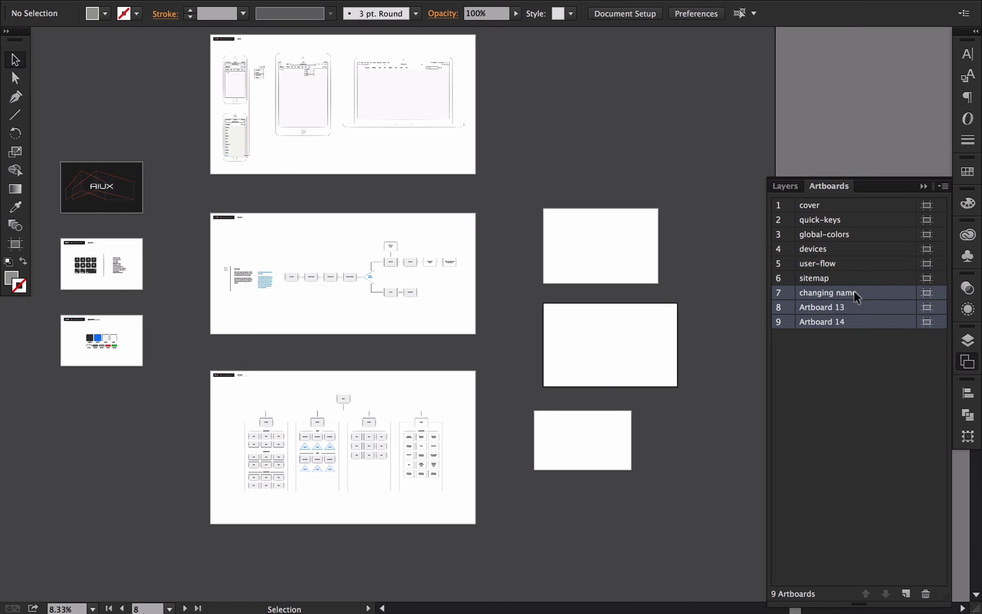
pyautogui.click(925, 592)
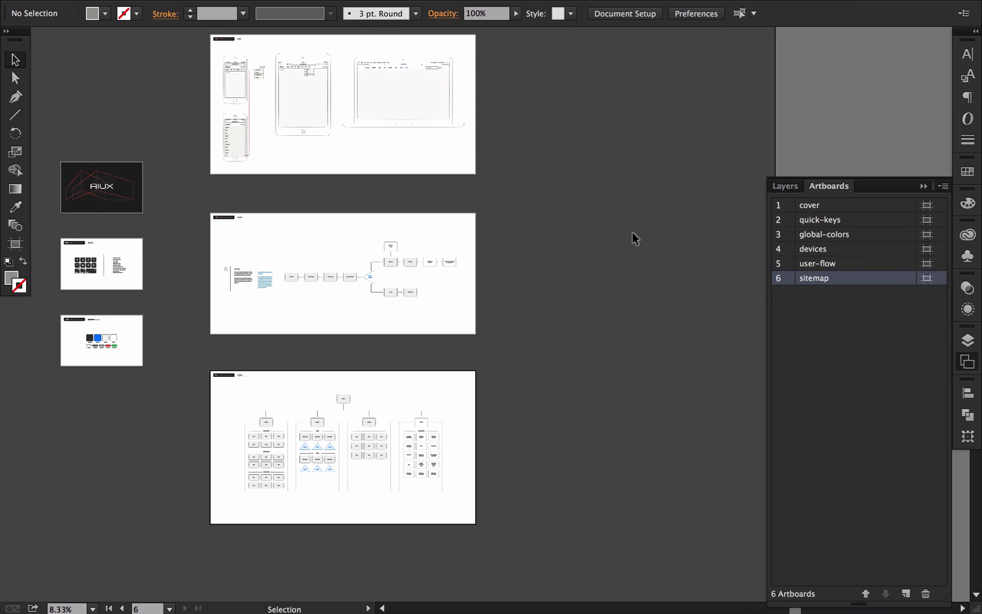
pyautogui.press('space')
pyautogui.moveTo(634, 235); pyautogui.dragTo(704, 317)
pyautogui.moveTo(640, 287); pyautogui.dragTo(671, 267)
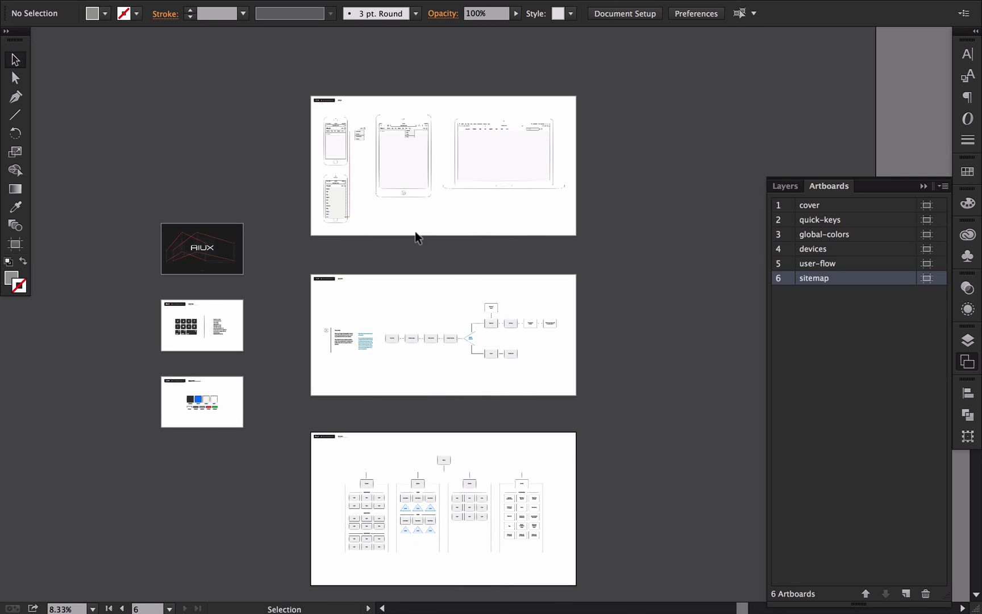
# Save the document to the Desktop as aiux-starter-kit-v1.0.pdf in Adobe PDF format with all artboards, replacing the existing file
pyautogui.press('a')
pyautogui.press('super+shift+s')
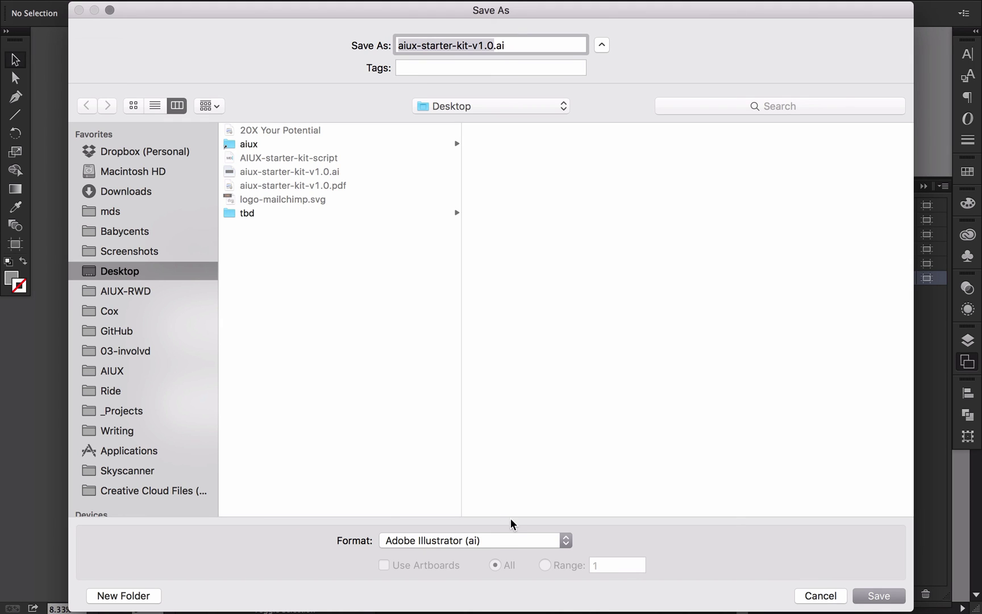
pyautogui.click(489, 540)
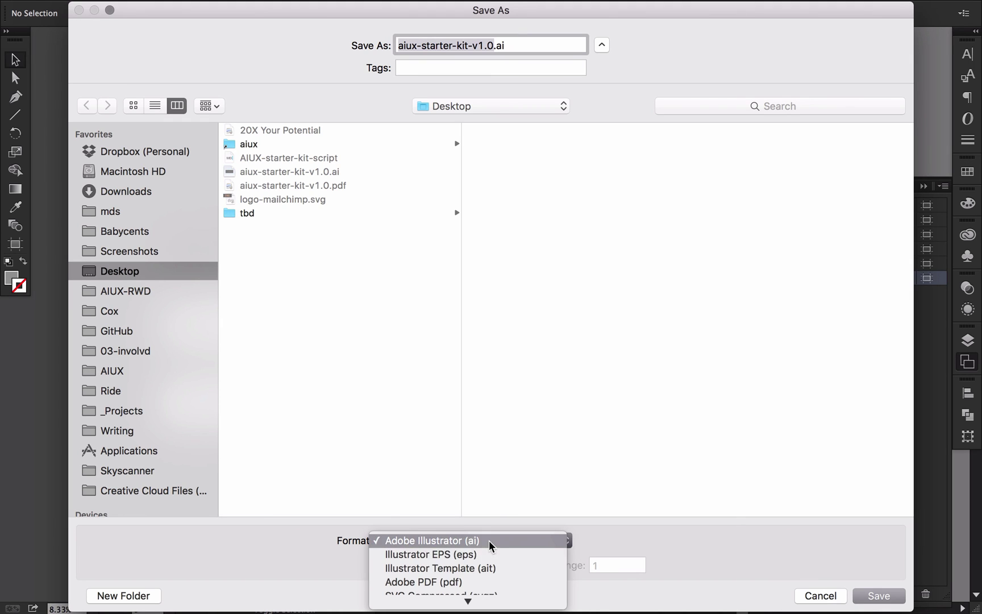
pyautogui.click(436, 575)
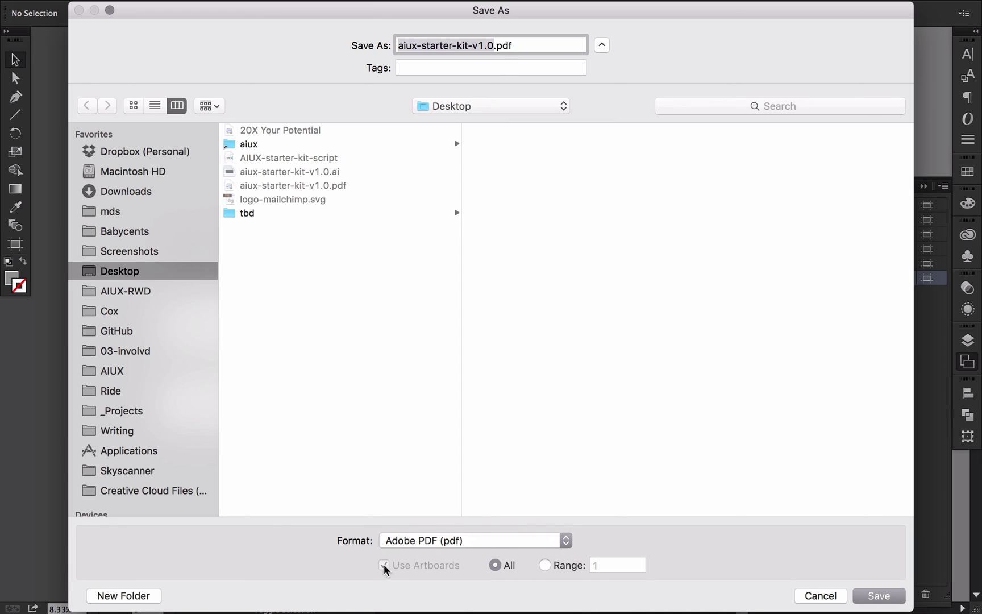
pyautogui.click(878, 596)
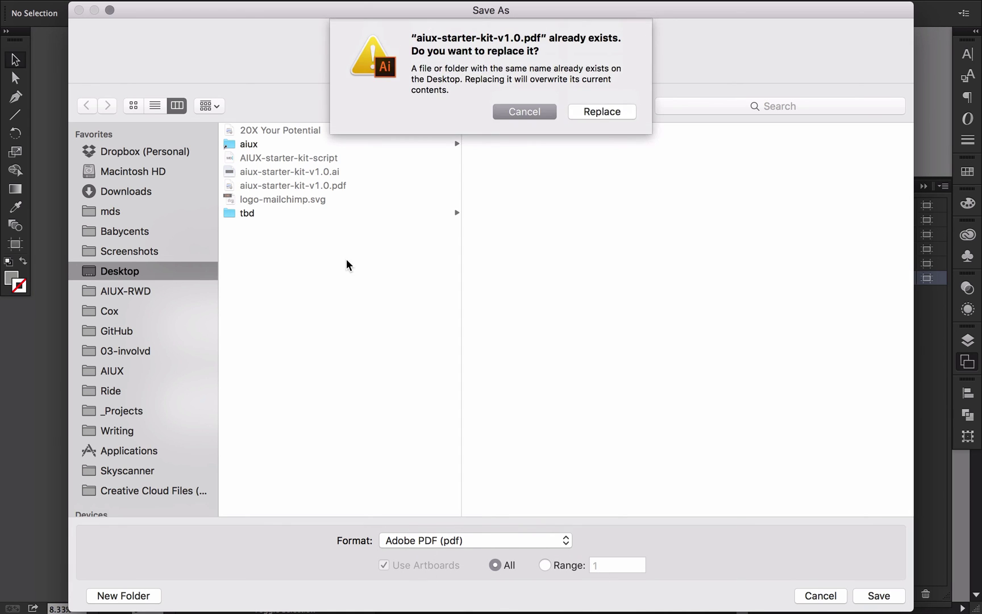
pyautogui.click(593, 112)
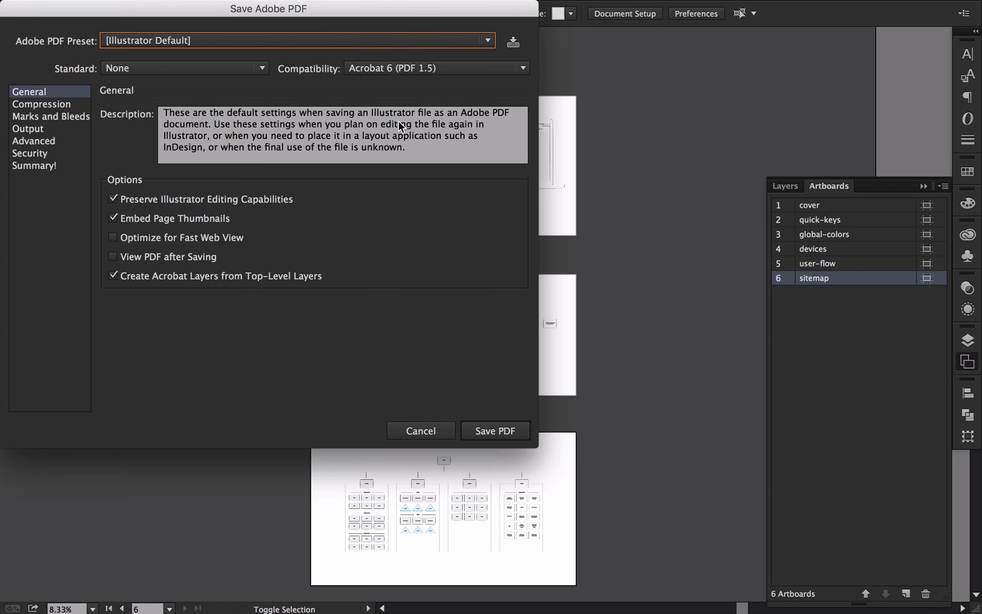
# Save the PDF with Preserve Illustrator Editing Capabilities, Embed Page Thumbnails and Create Acrobat Layers from Top-Level Layers enabled
pyautogui.moveTo(89, 8); pyautogui.dragTo(200, 63)
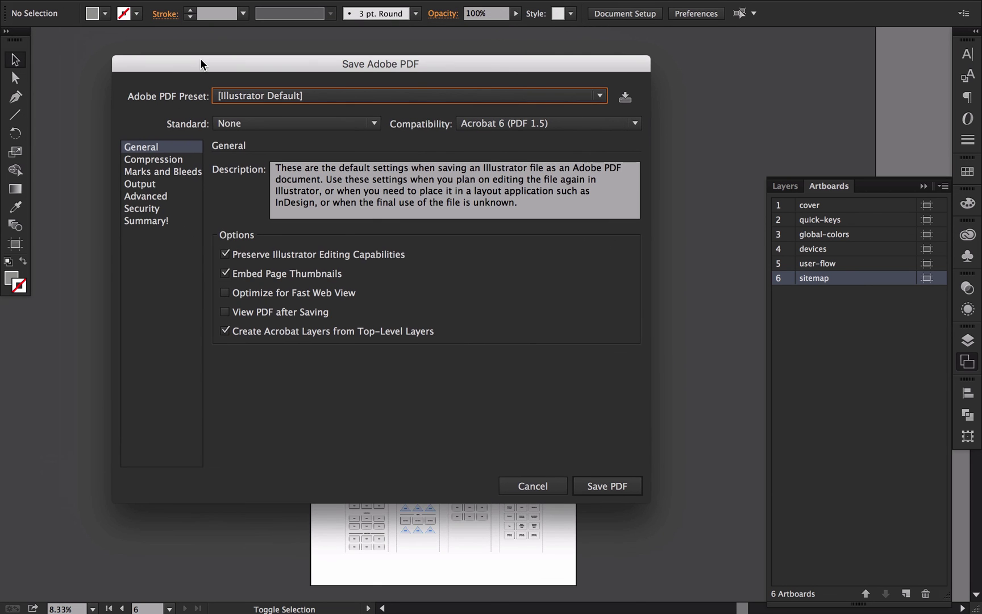
pyautogui.click(225, 255)
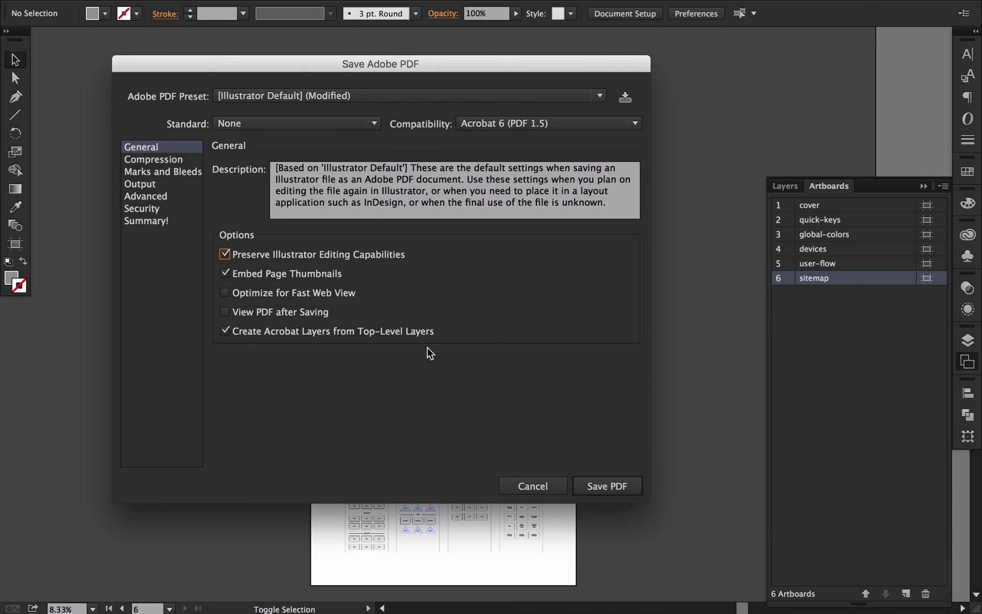
pyautogui.click(601, 487)
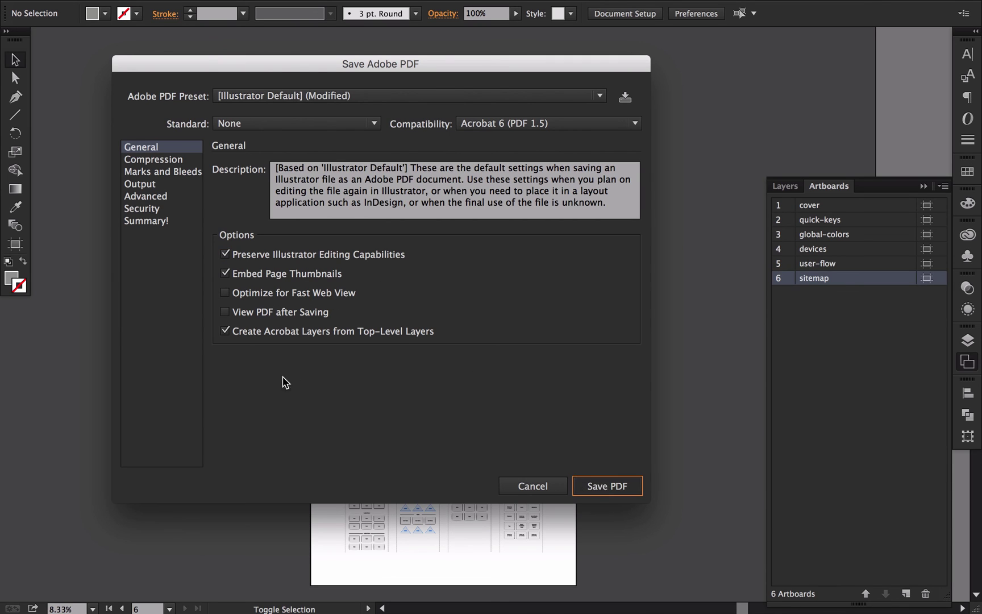
# Hide Illustrator, open aiux-starter-kit-v1.0.pdf from the desktop in Preview, and look through its pages back to the cover
pyautogui.press('super+h')
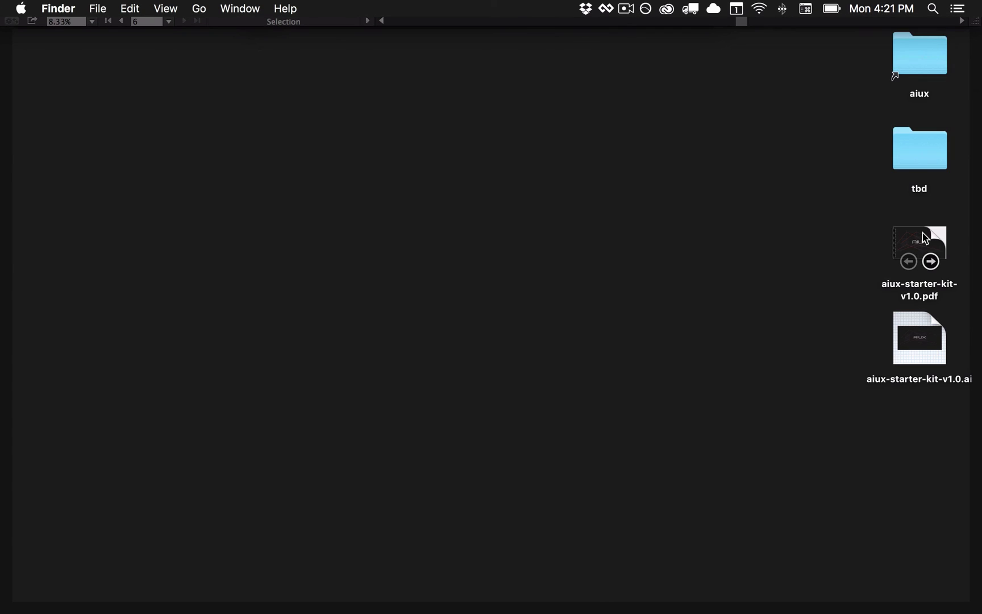
pyautogui.doubleClick(924, 237)
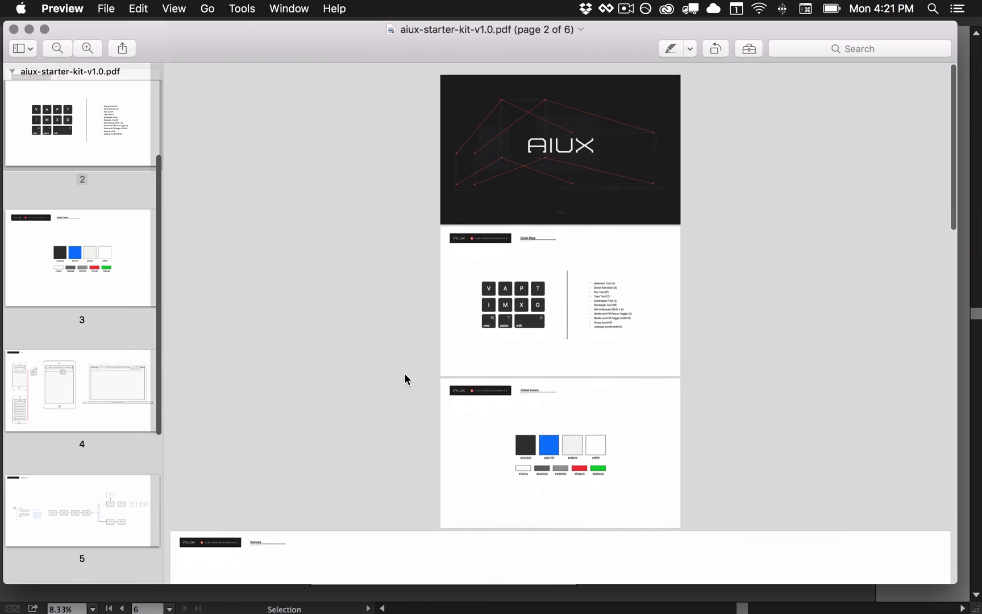
pyautogui.scroll(5, 82, 113)
pyautogui.click(85, 119)
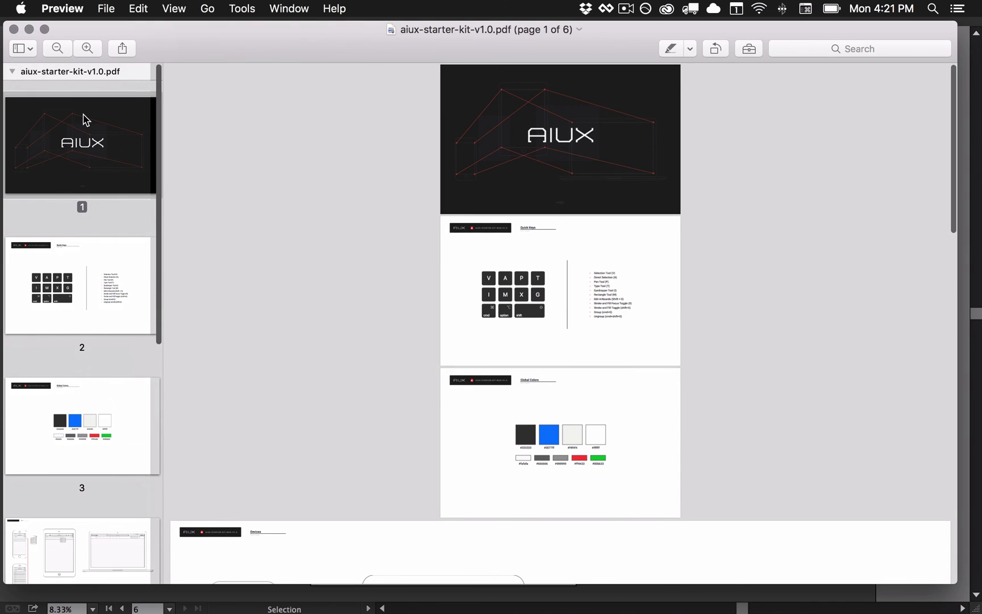
# Hide the thumbnail sidebar and set the PDF to display one whole page at a time
pyautogui.press('super+equal')
pyautogui.press('super+equal')
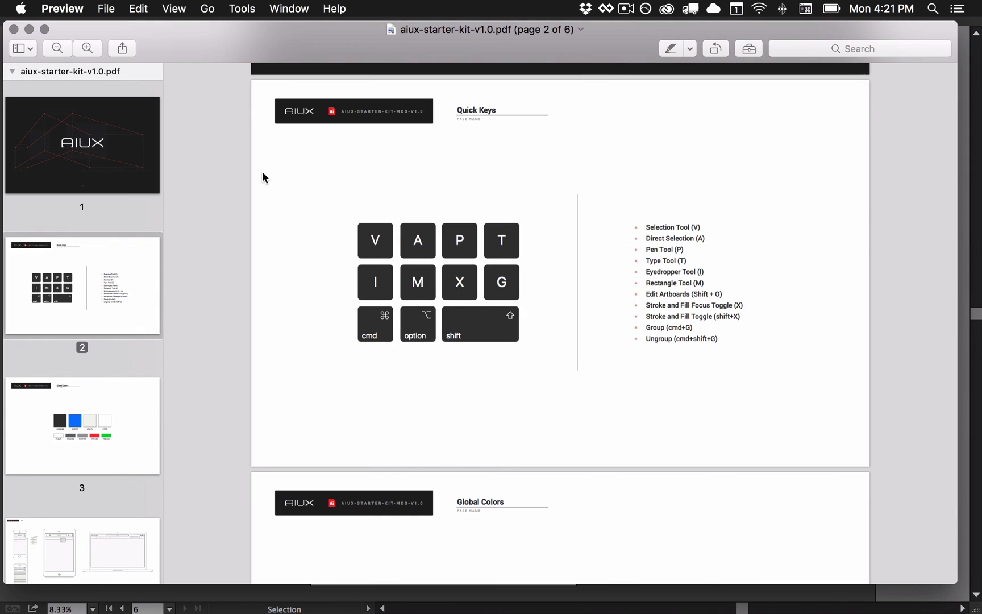
pyautogui.scroll(2, 262, 173)
pyautogui.press('alt+super+1')
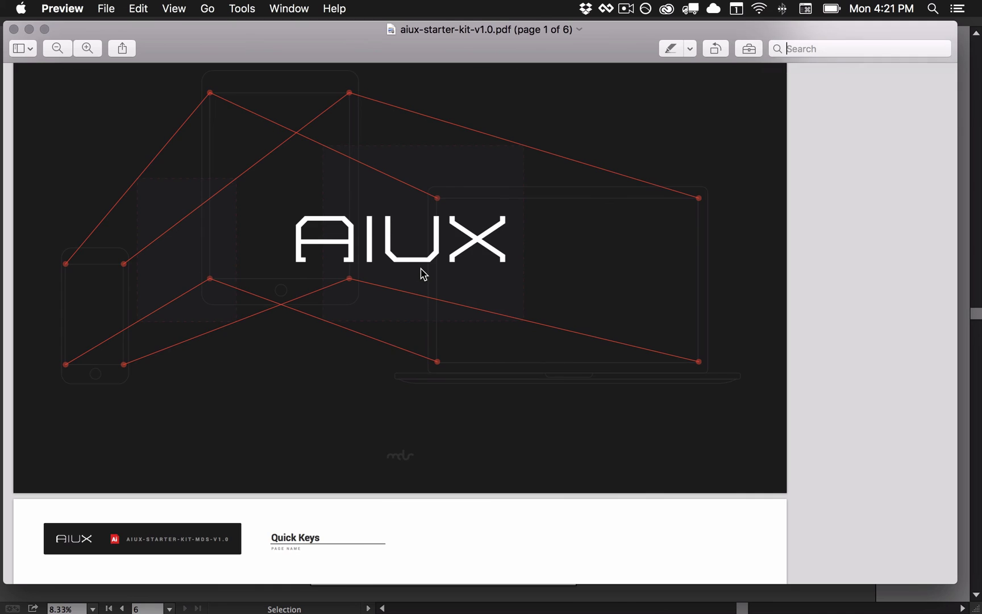
pyautogui.scroll(-3, 420, 269)
pyautogui.scroll(5, 420, 268)
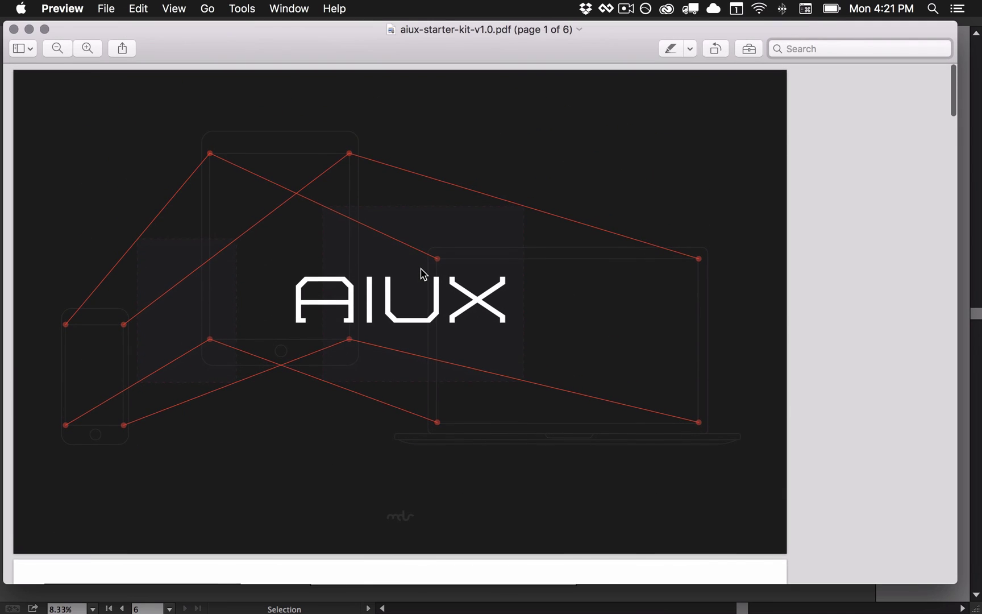
pyautogui.click(183, 14)
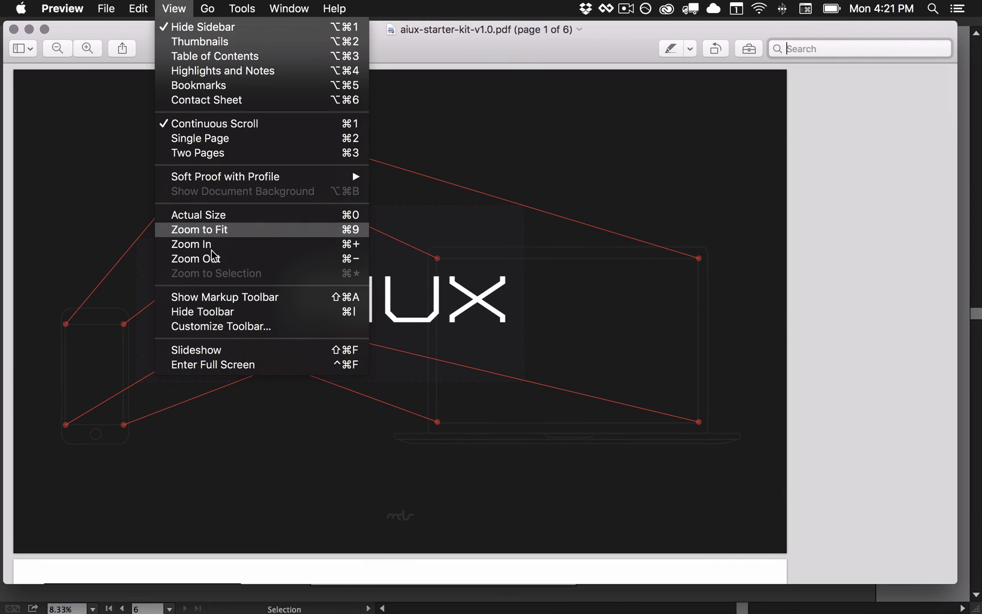
pyautogui.click(218, 152)
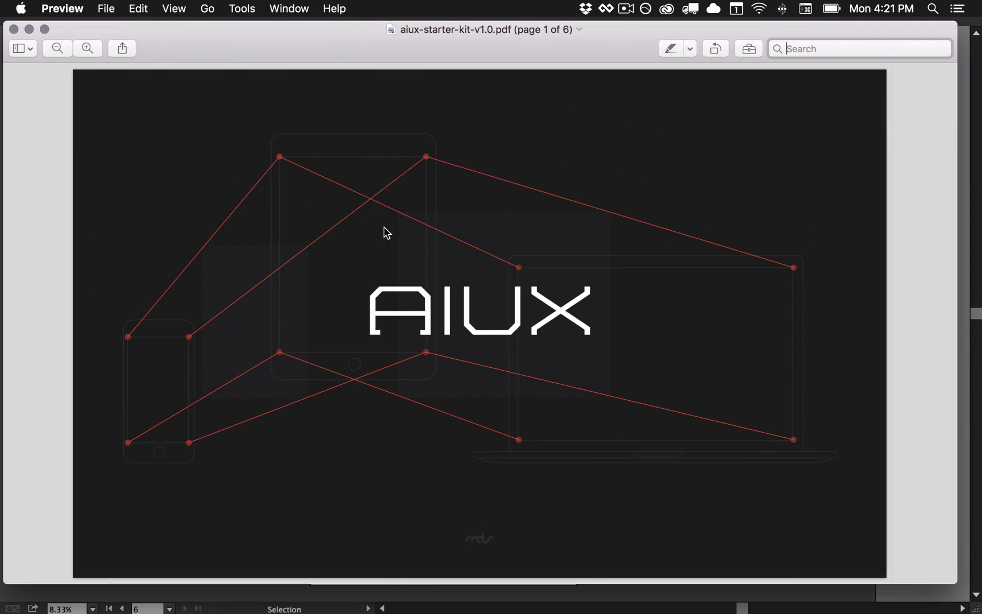
# Examine each page of the PDF in single-page view through the final sitemap page, and return to the cover
pyautogui.scroll(-5, 390, 263)
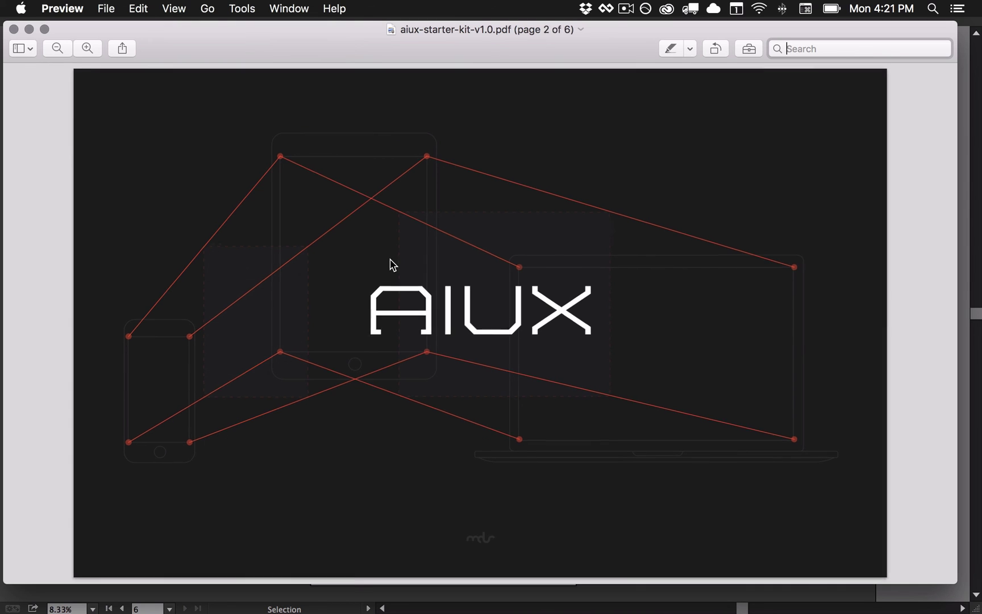
pyautogui.scroll(-5, 390, 265)
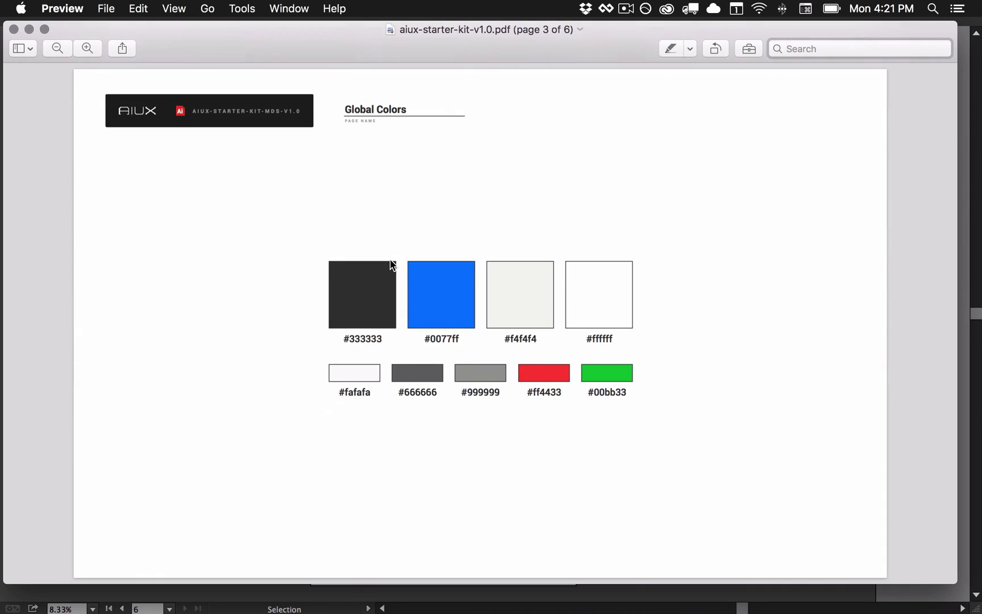
pyautogui.scroll(-5, 391, 265)
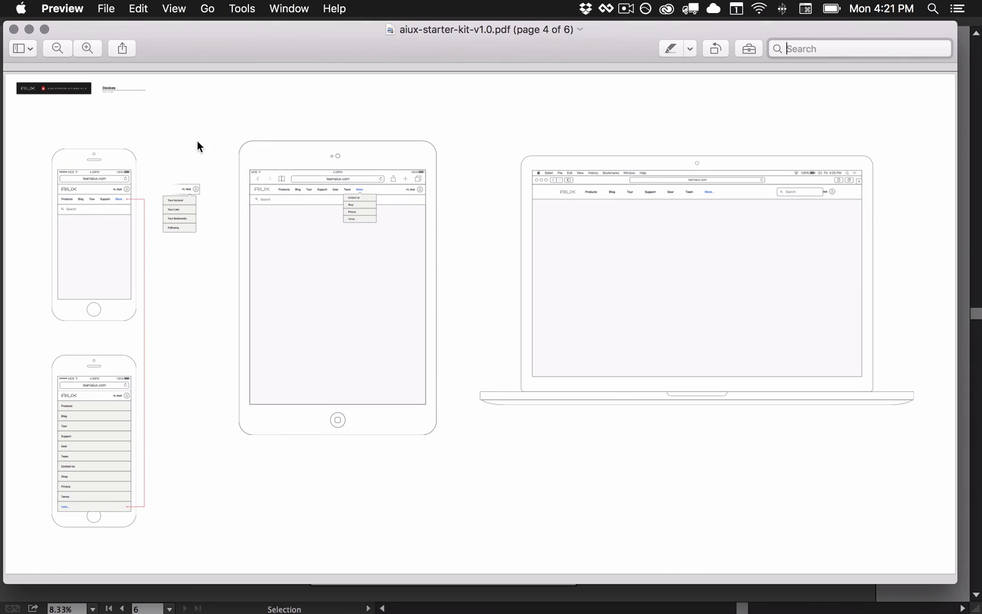
pyautogui.scroll(-5, 338, 304)
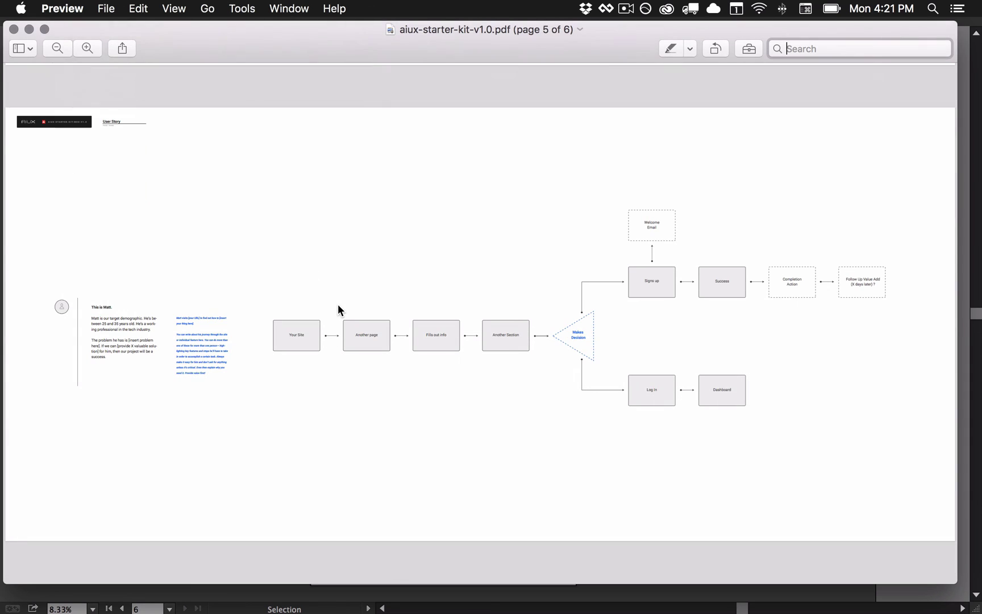
pyautogui.scroll(-5, 627, 267)
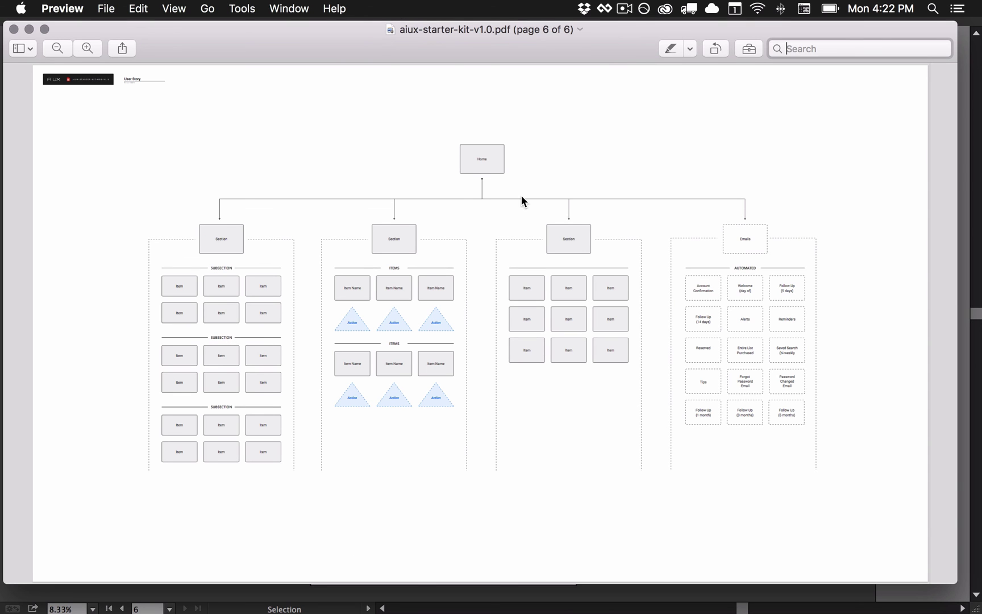
pyautogui.scroll(10, 362, 214)
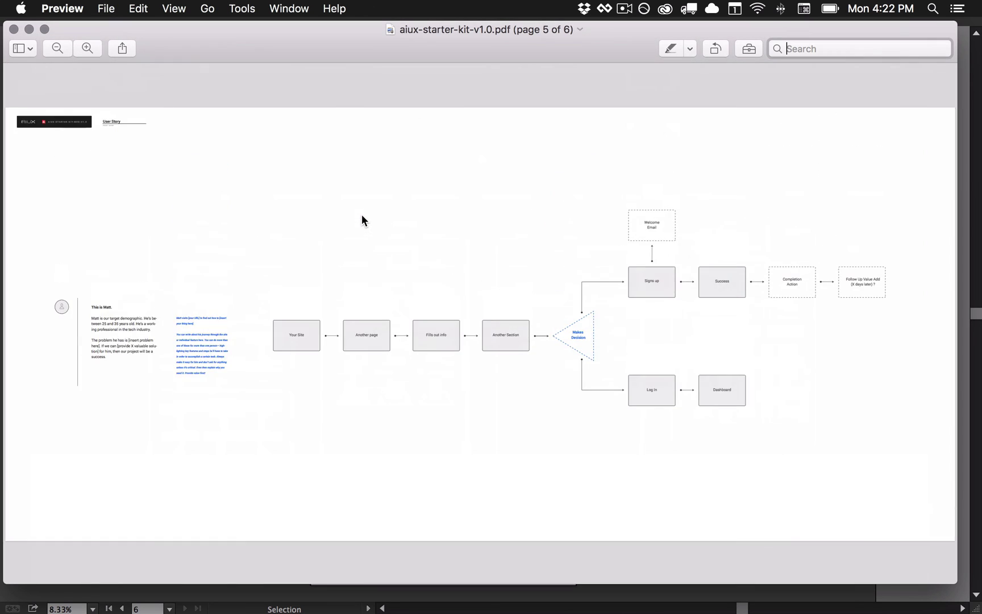
pyautogui.scroll(5, 362, 215)
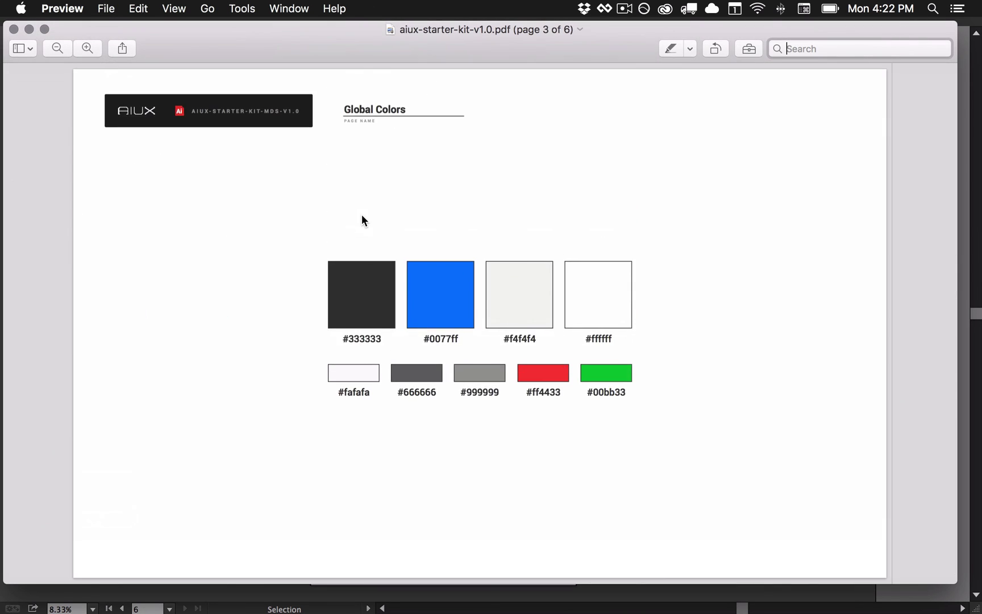
pyautogui.scroll(5, 255, 140)
pyautogui.scroll(5, 255, 141)
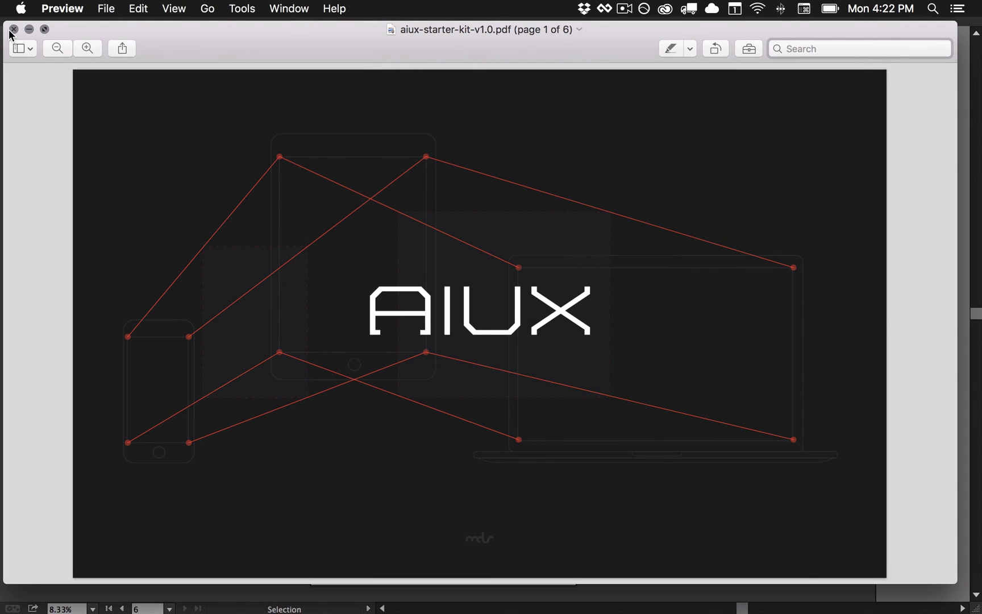